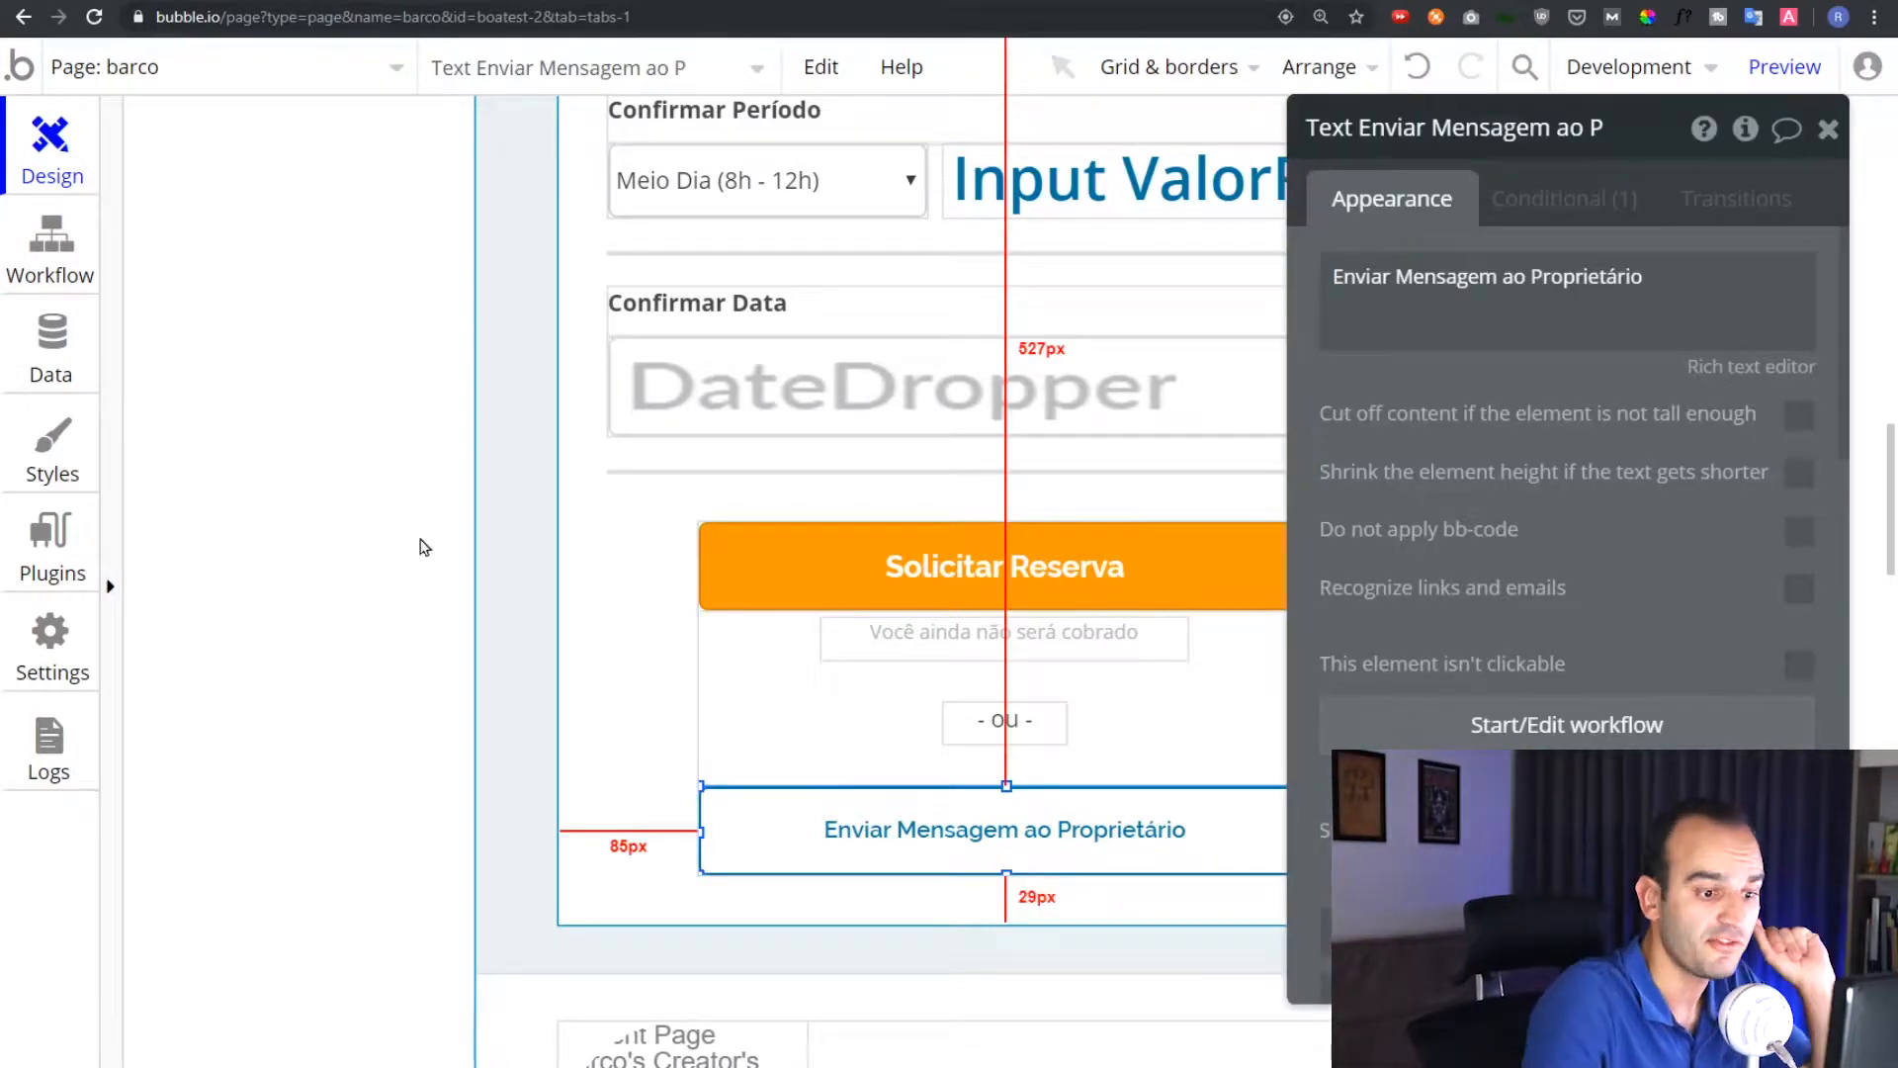
# Switch to the running aqqua site and examine the booking section of the Veleiro 24 boat page
pyautogui.click(746, 562)
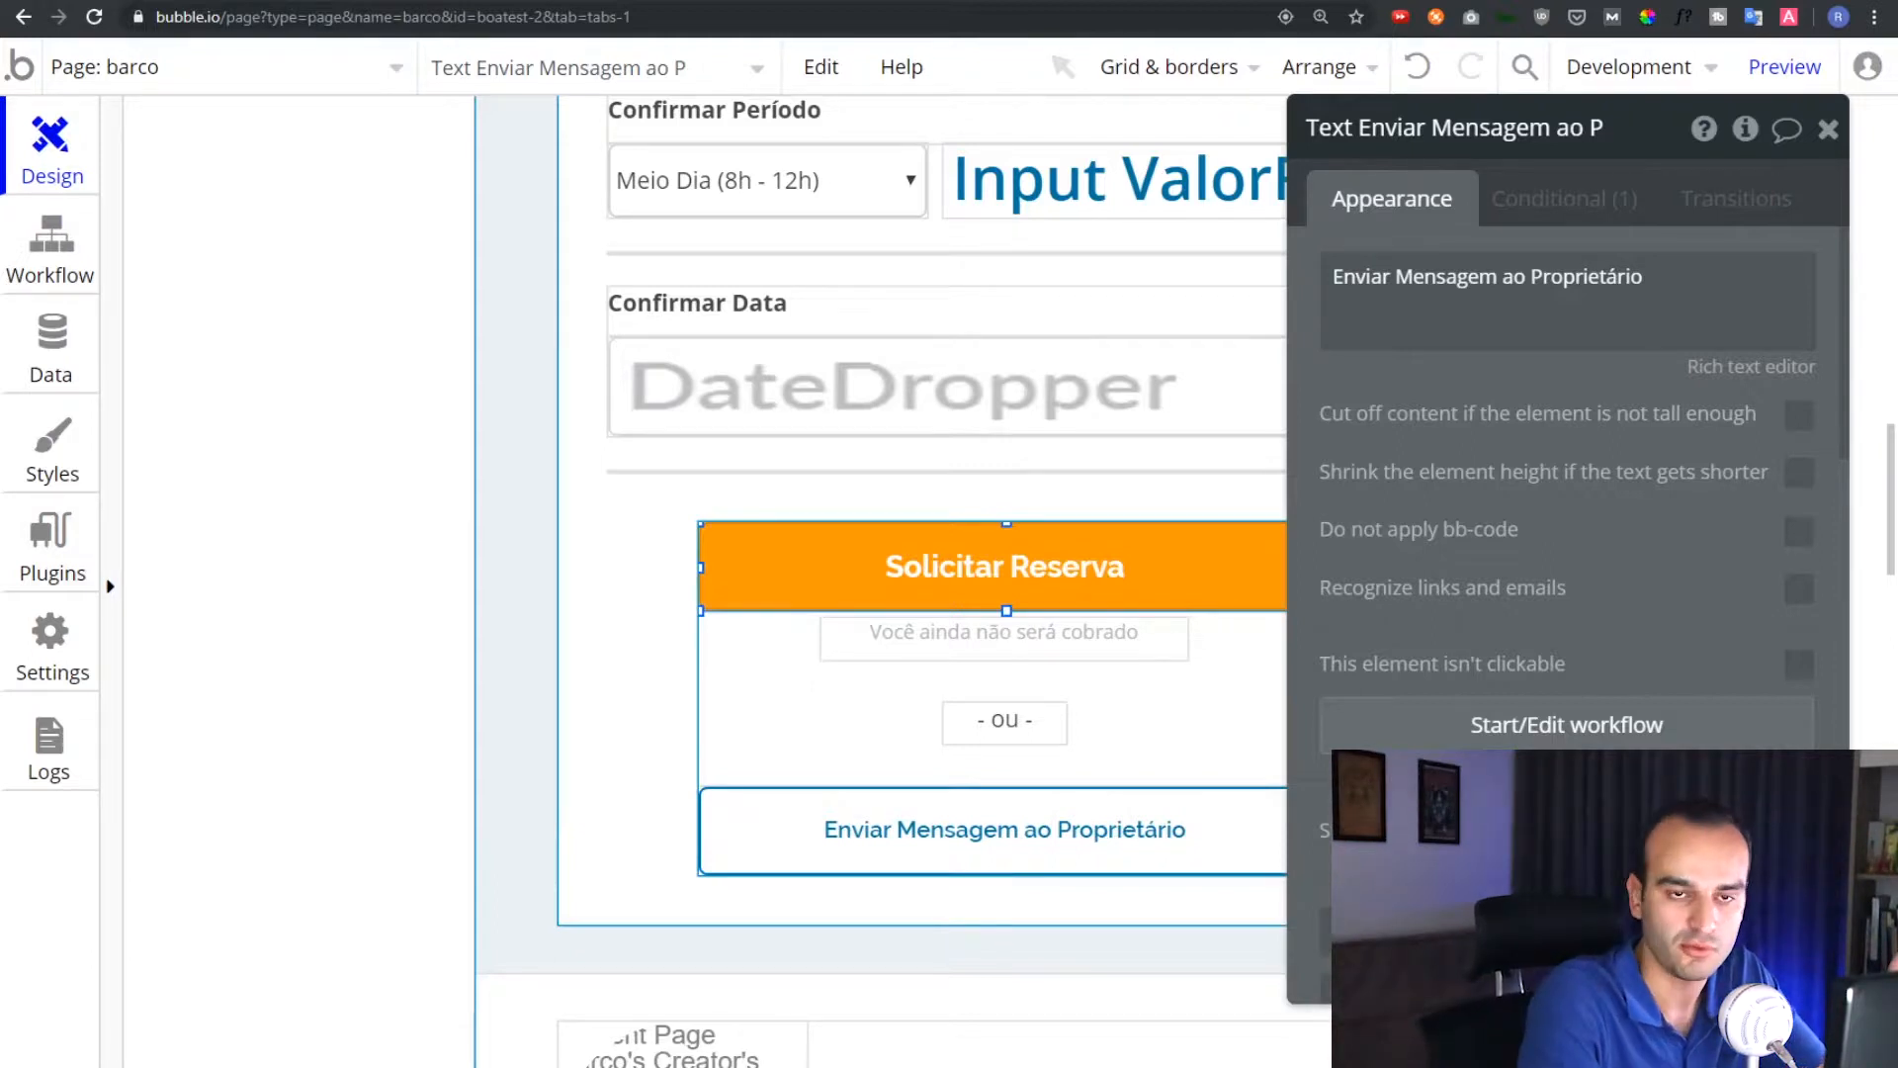
pyautogui.click(1005, 598)
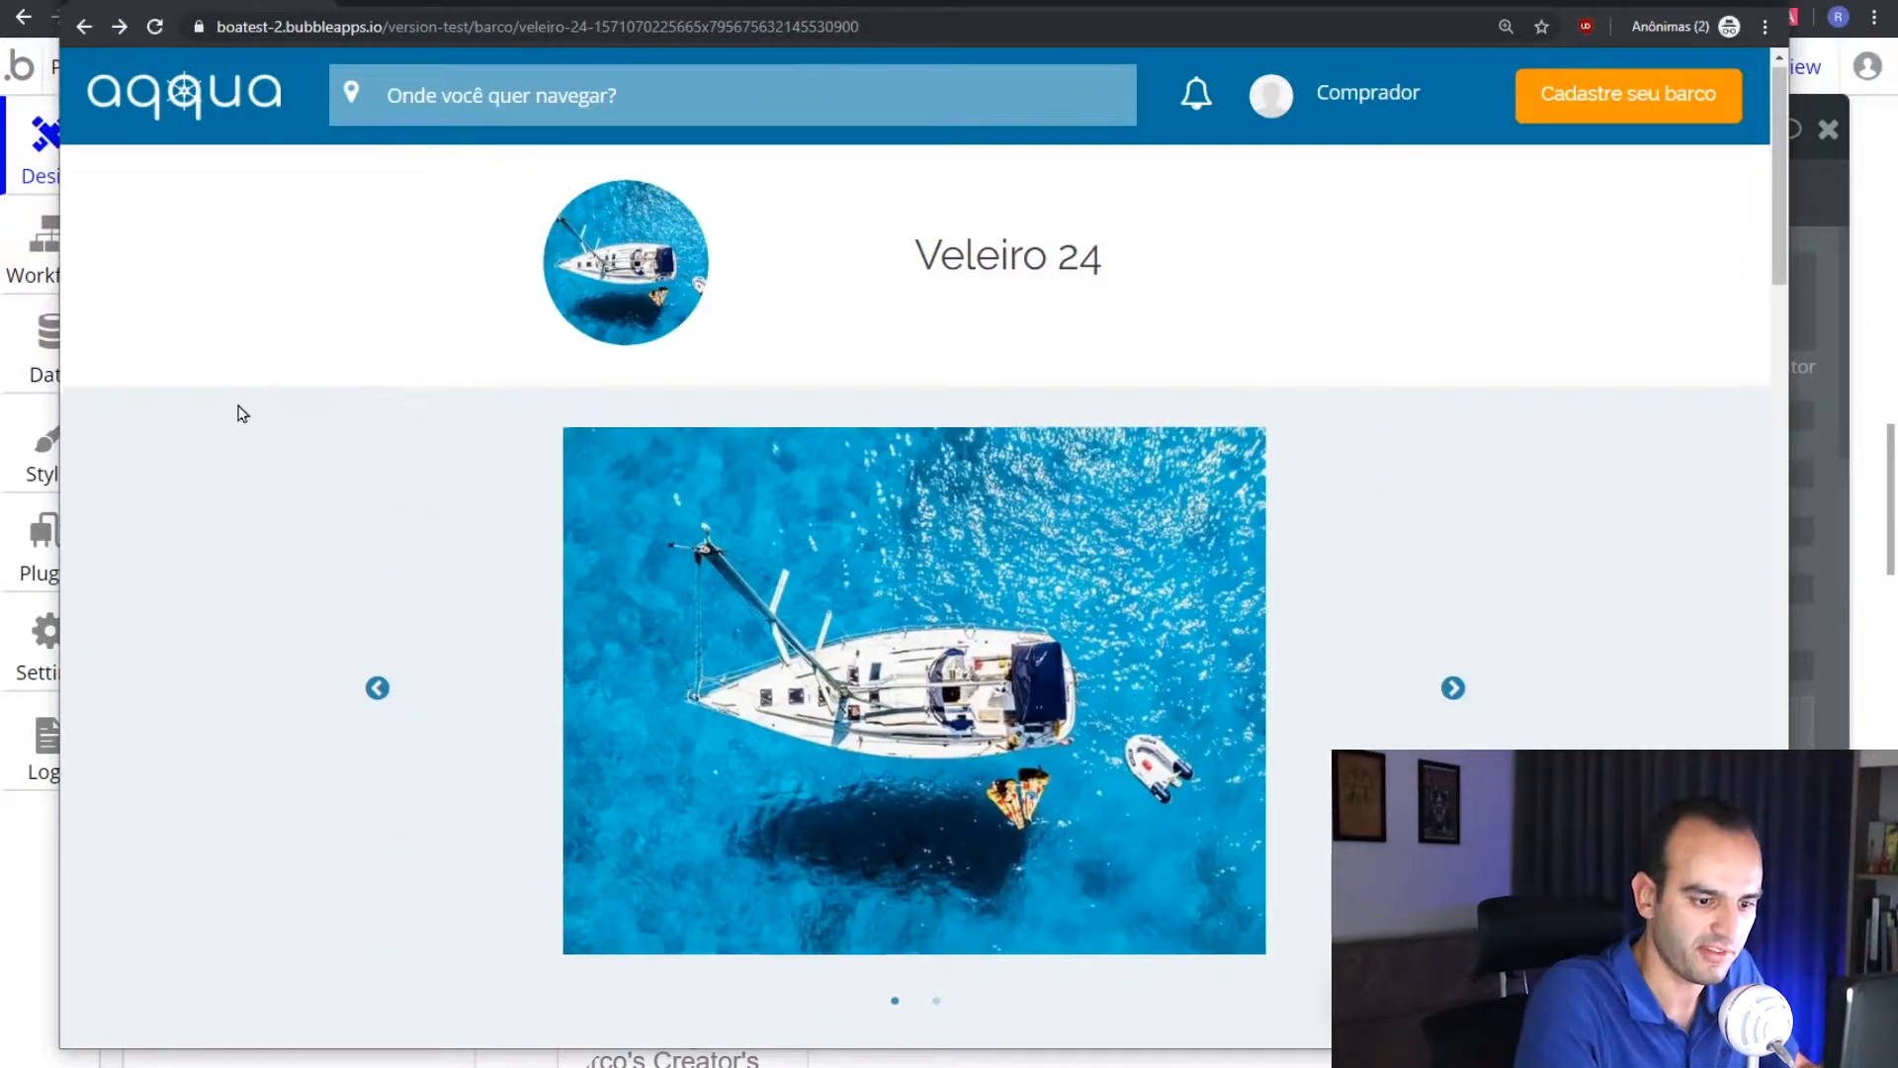
pyautogui.scroll(-4, 227, 409)
pyautogui.scroll(-13, 226, 410)
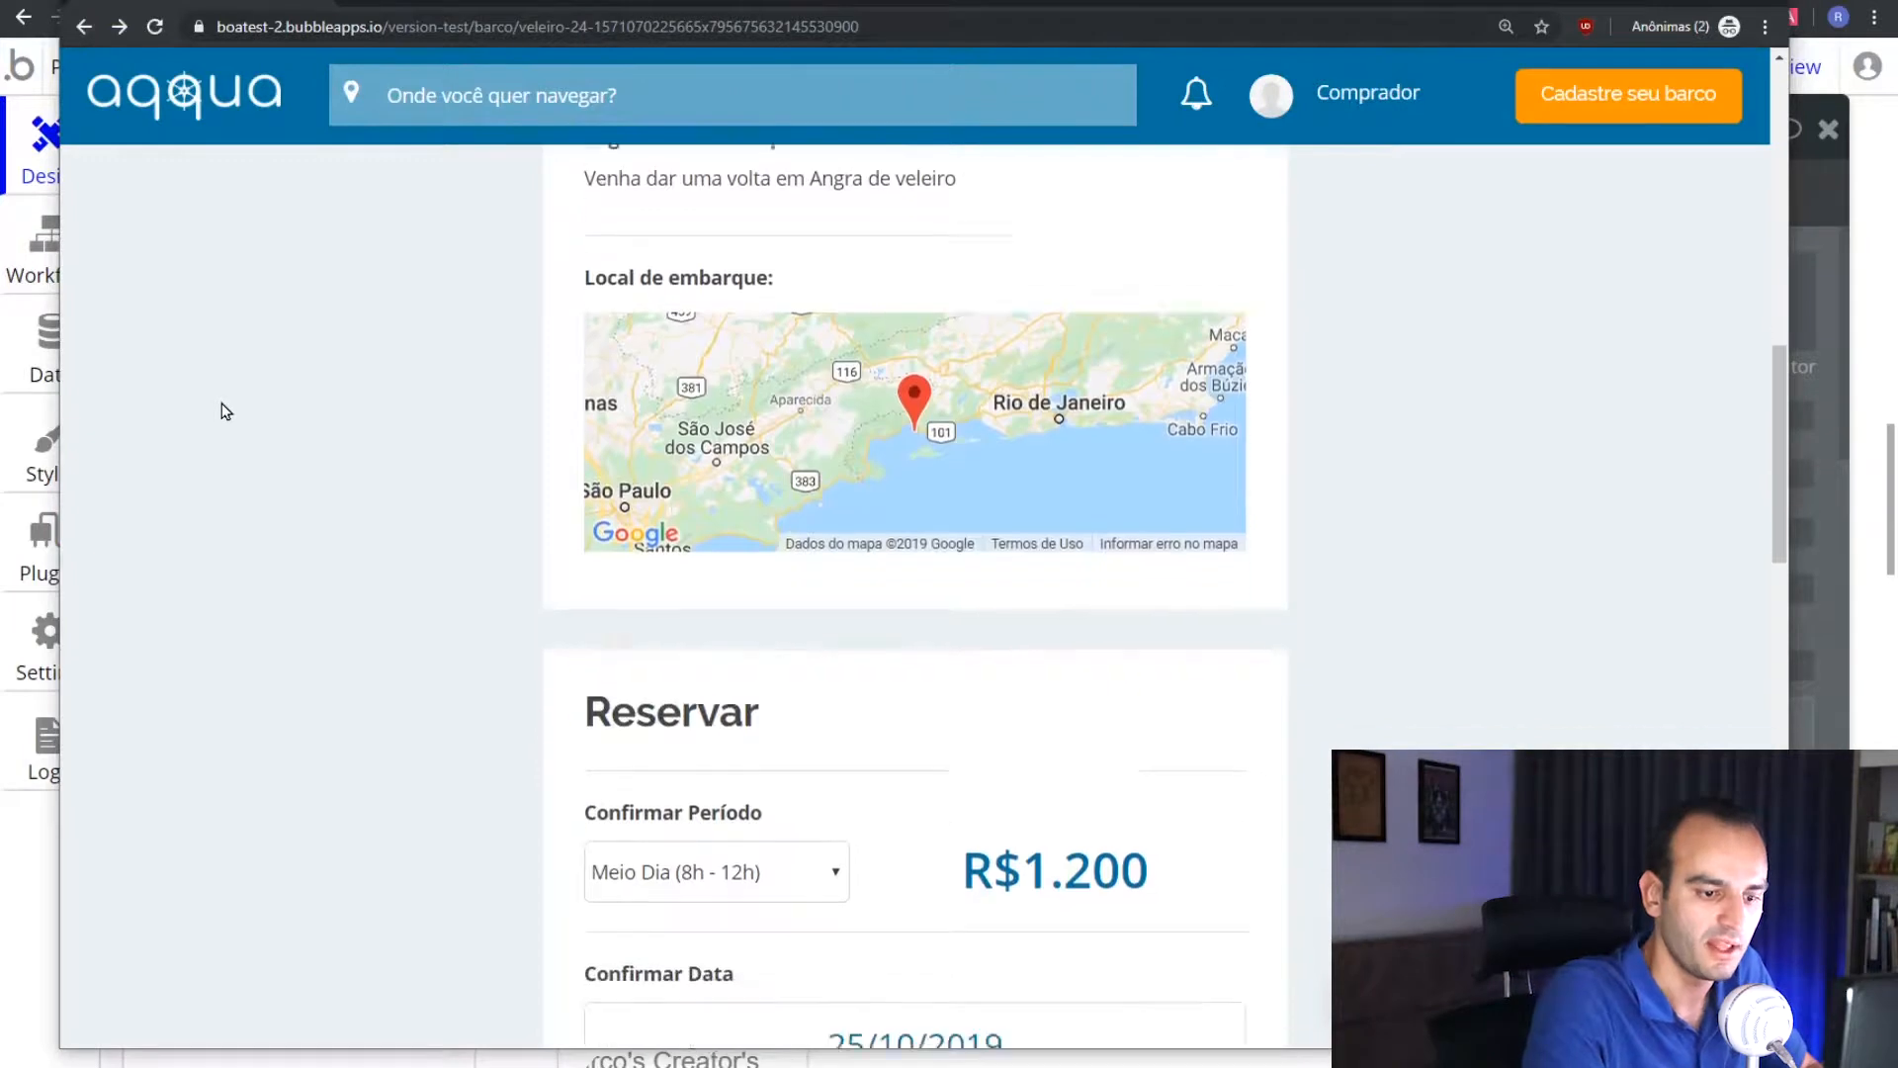
pyautogui.scroll(-1, 216, 420)
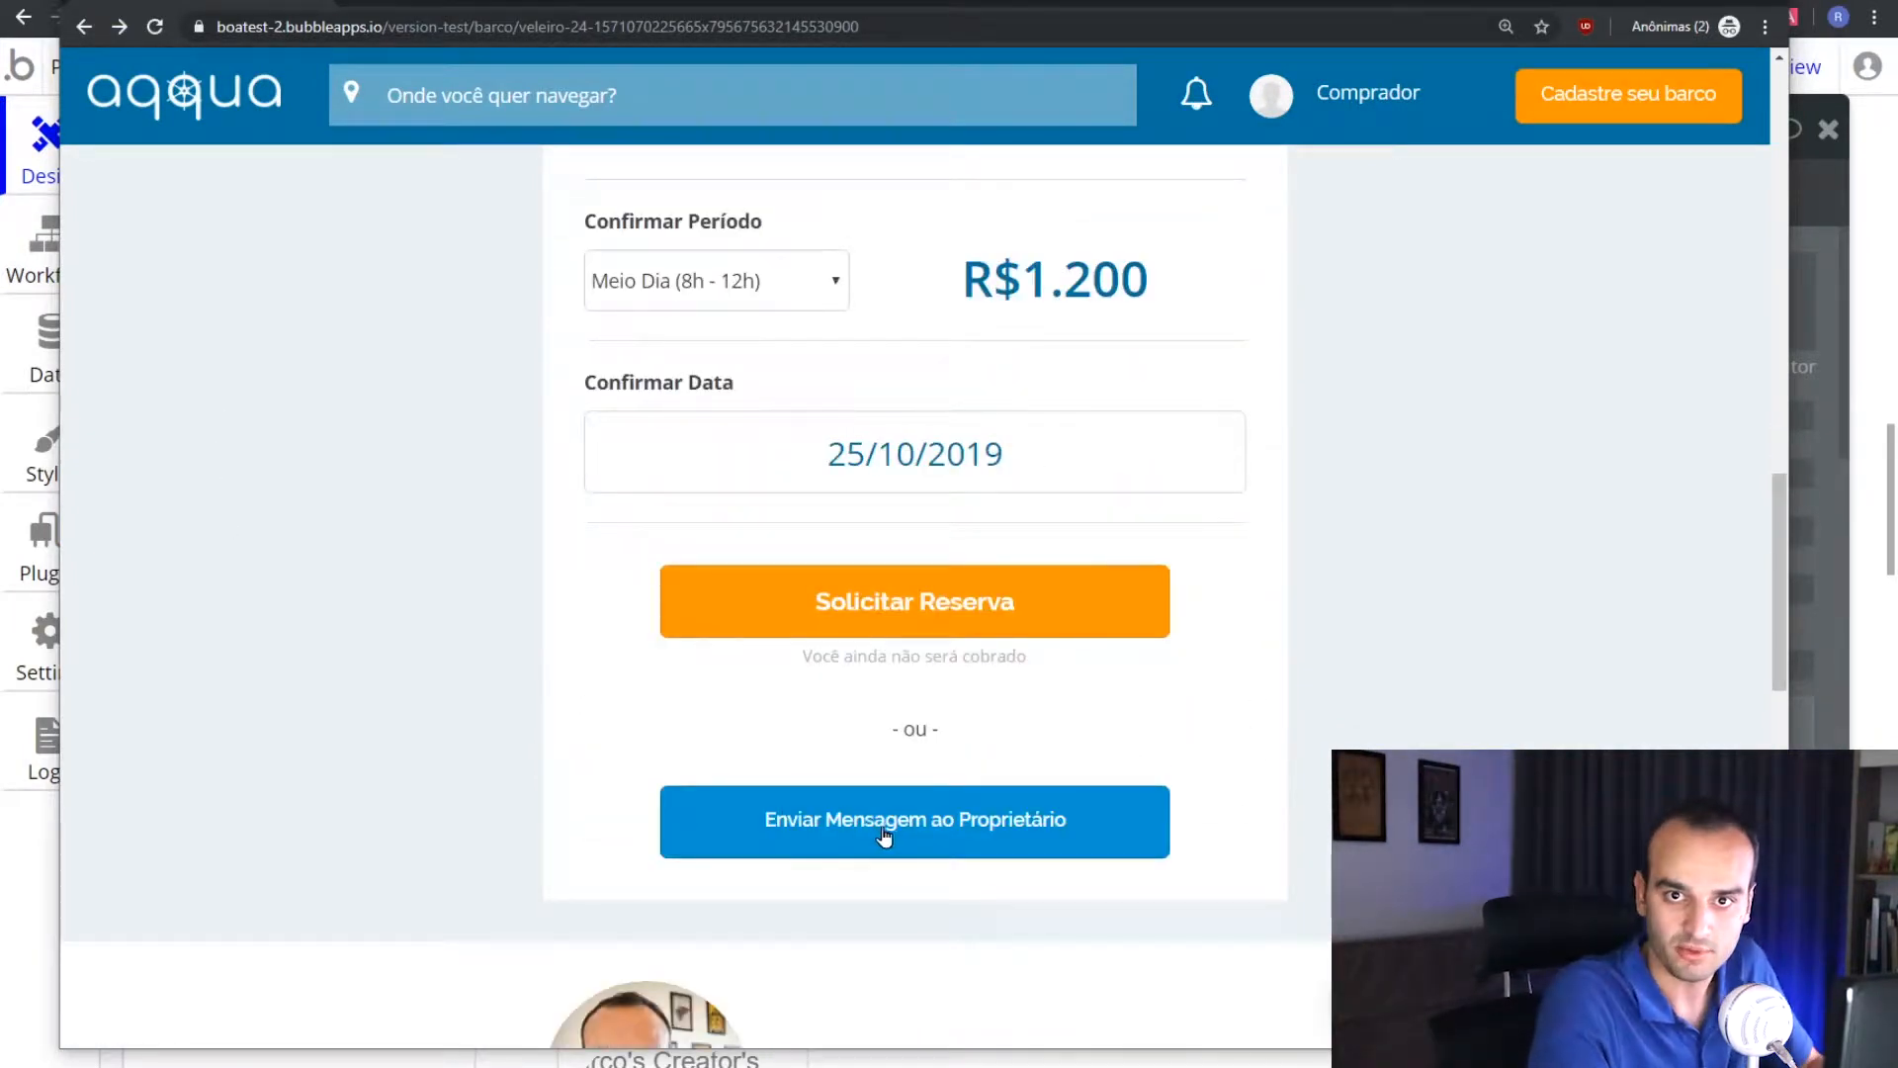
pyautogui.scroll(-3, 875, 820)
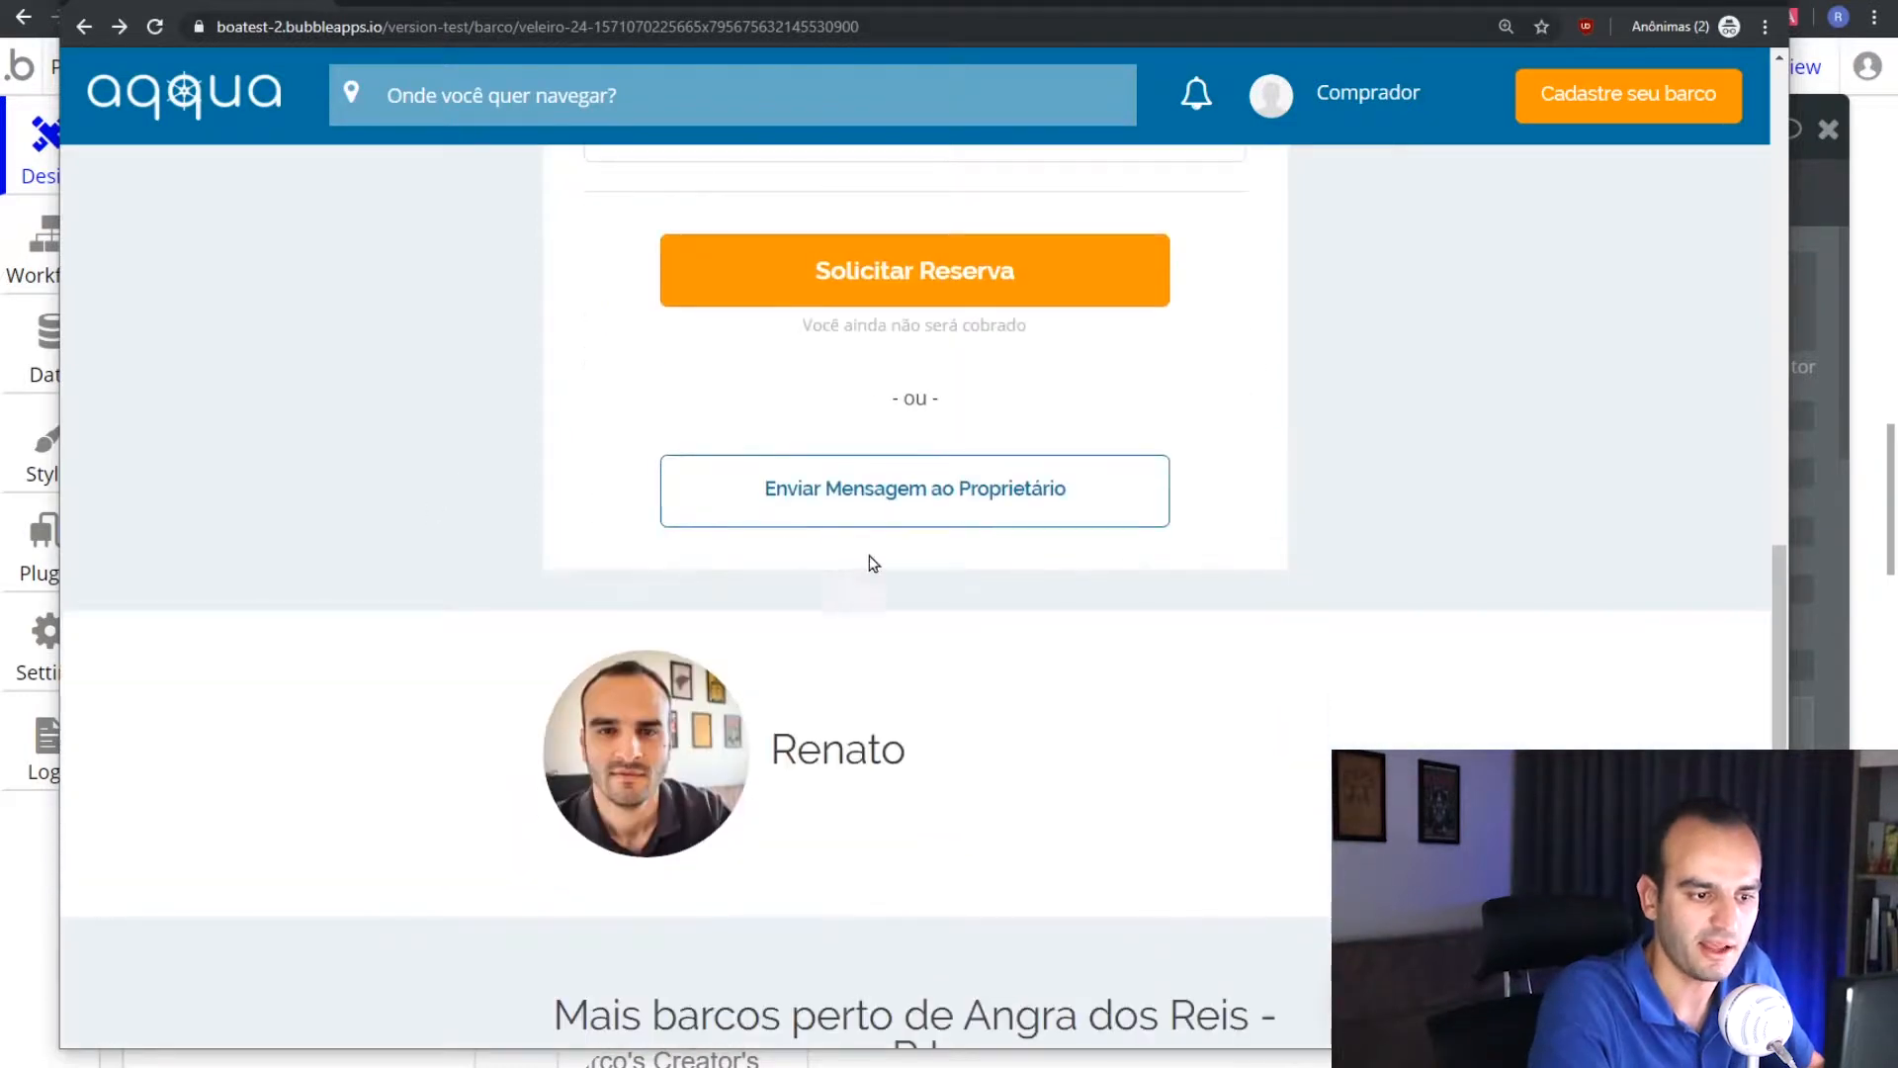
pyautogui.scroll(3, 447, 525)
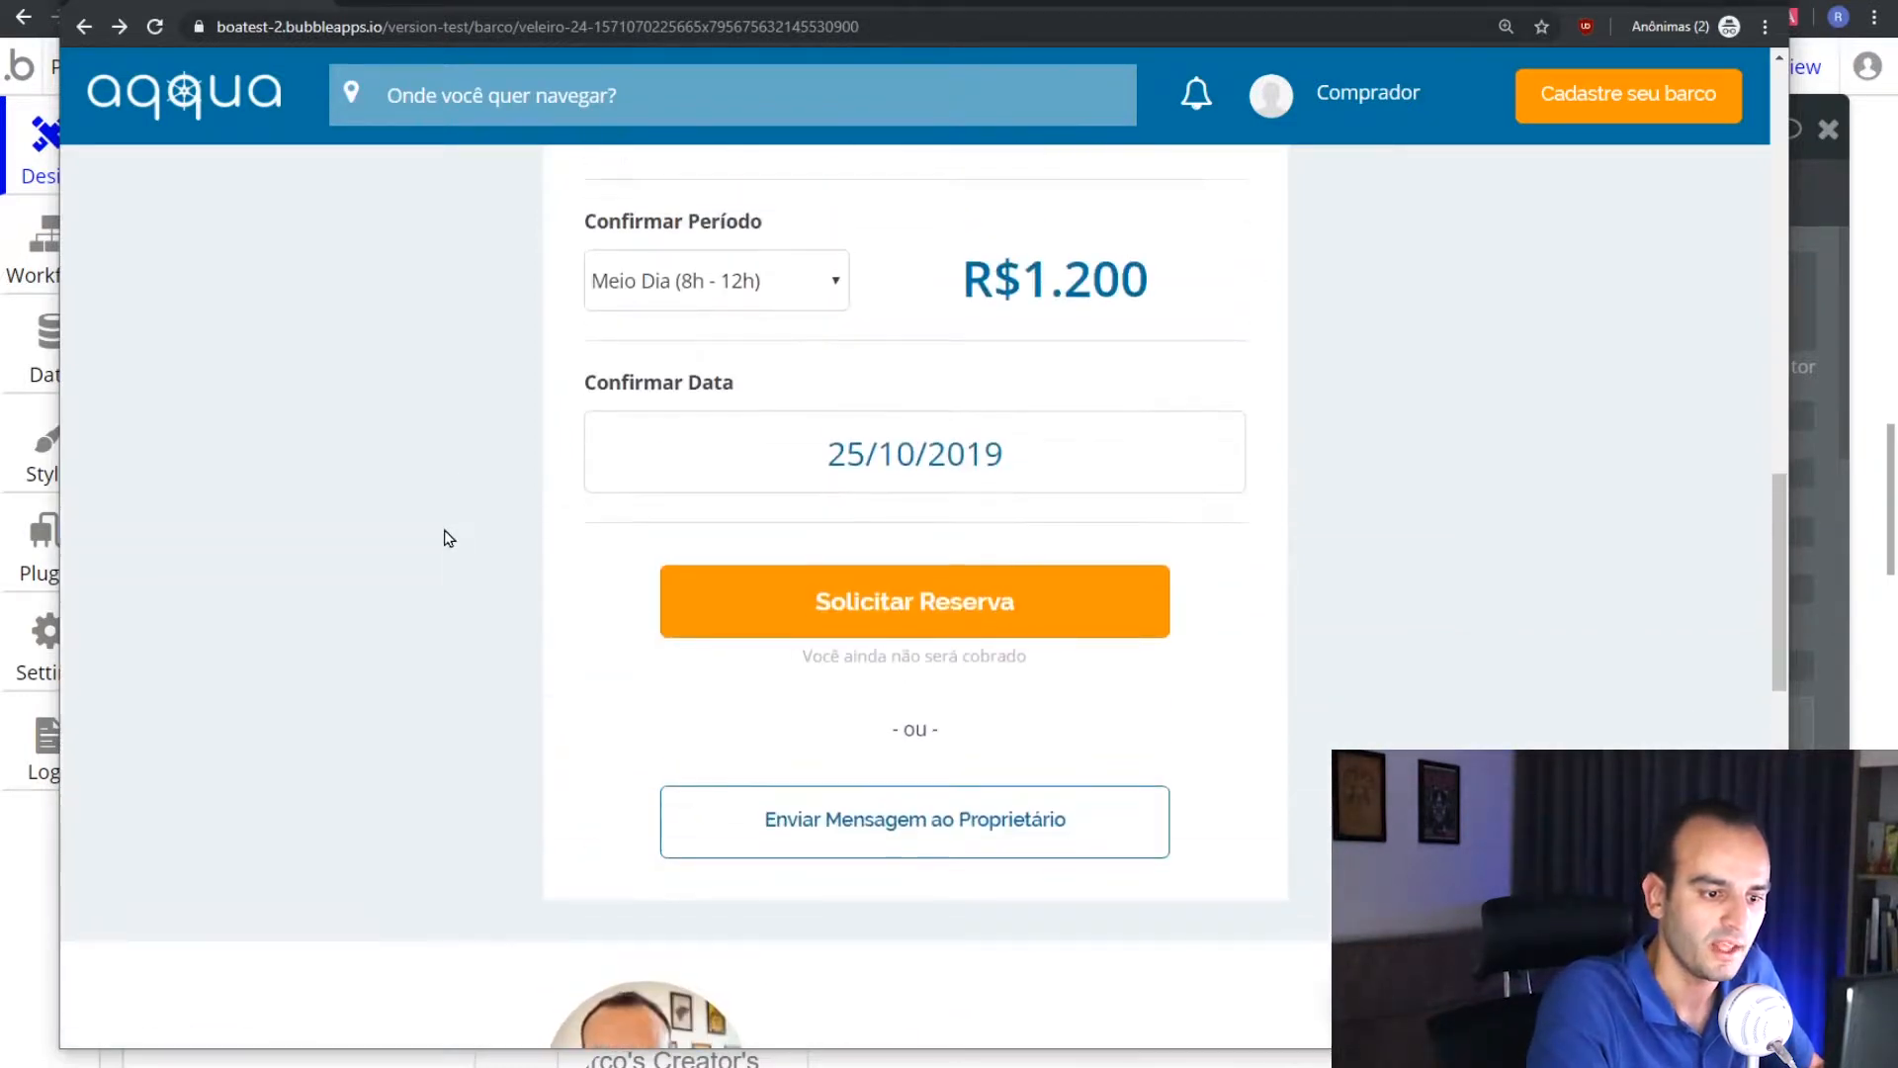
# Open the Solicitar Reserva popup, examine the booking request form, and close it without submitting
pyautogui.click(820, 607)
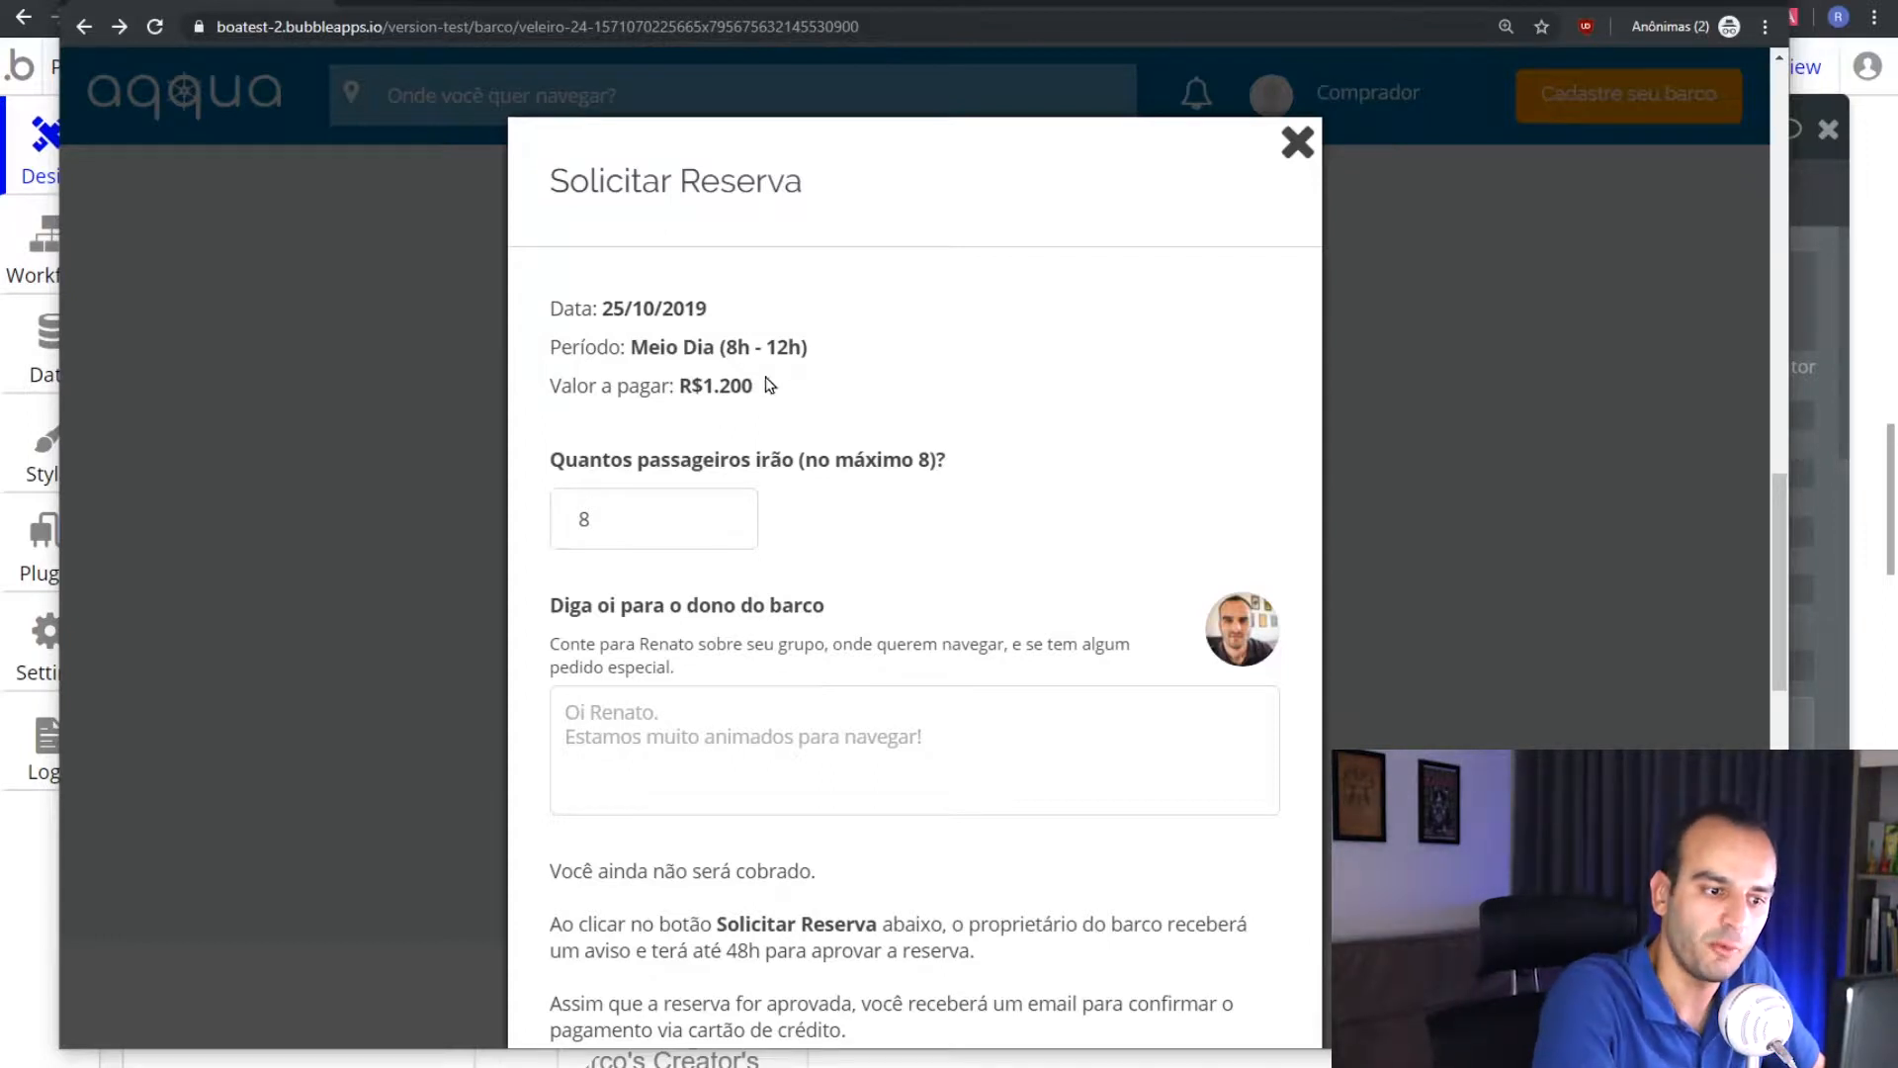
pyautogui.scroll(-1, 830, 383)
pyautogui.scroll(-3, 835, 384)
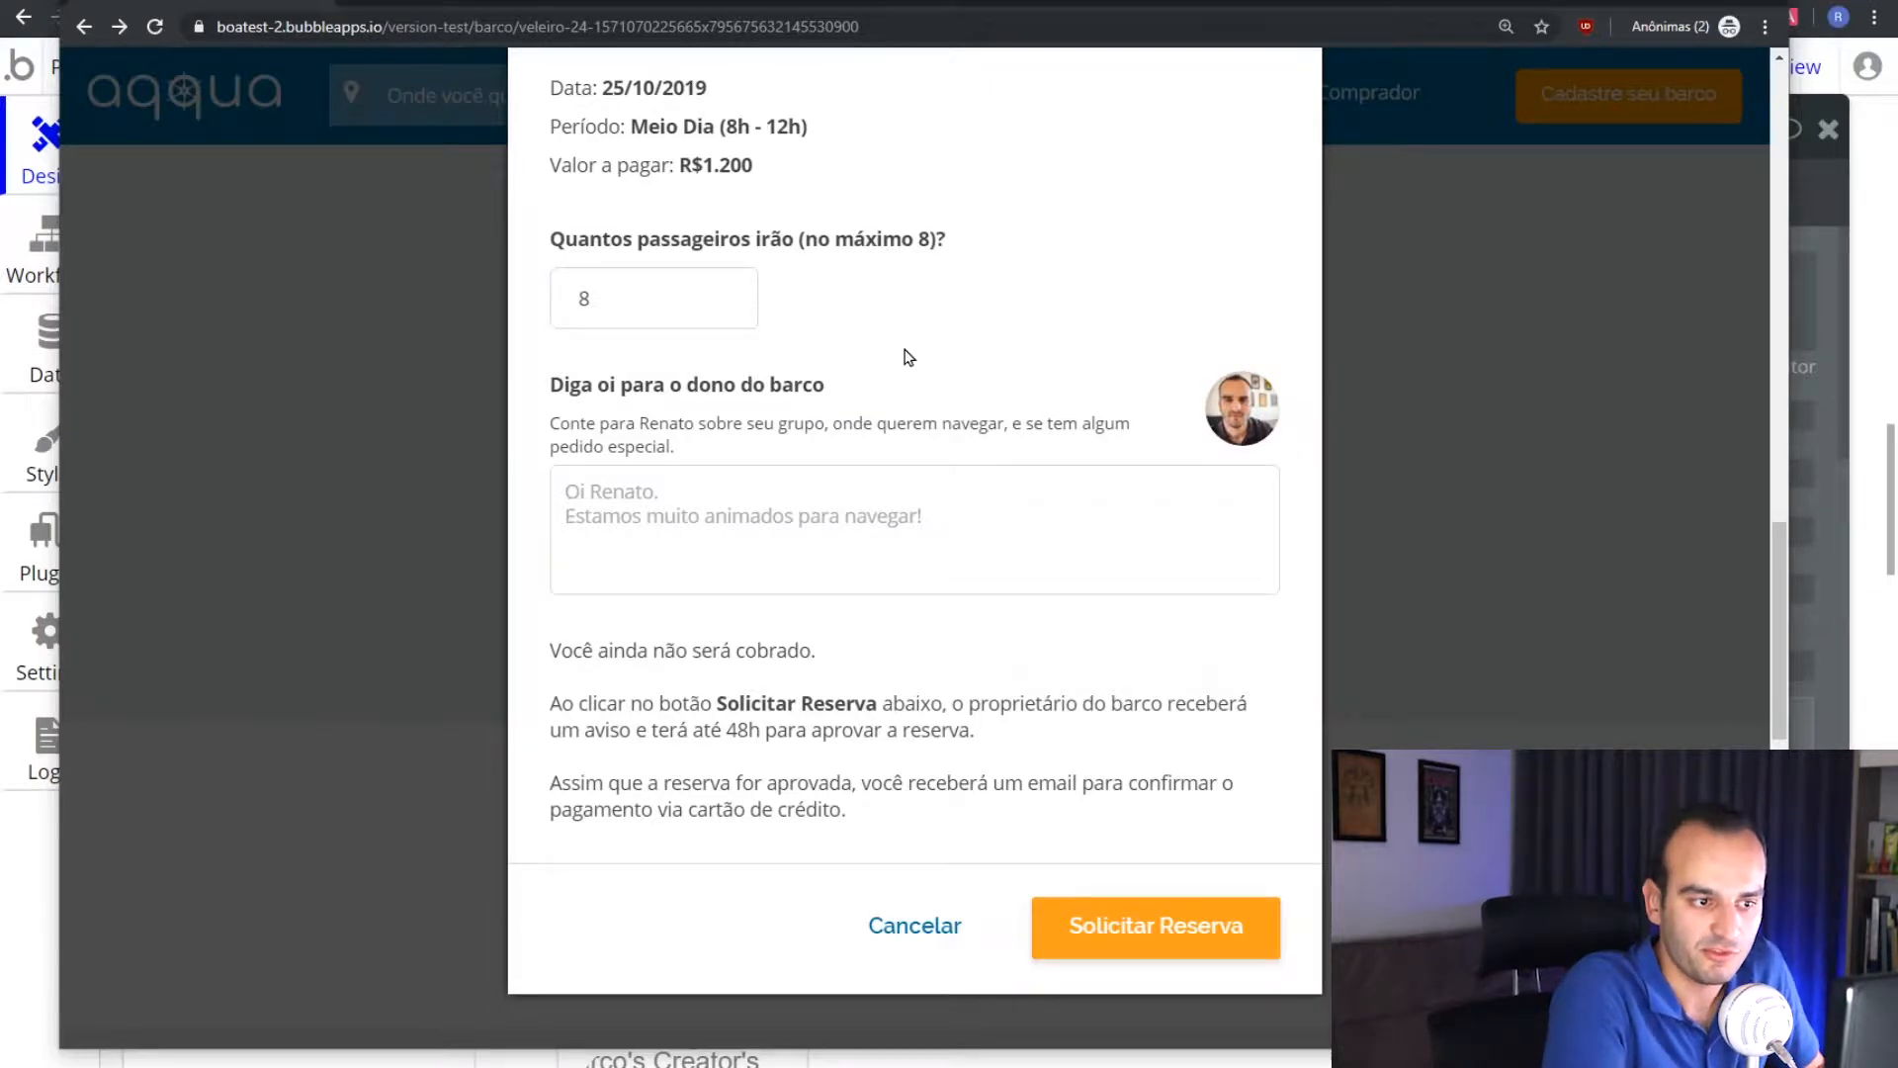
pyautogui.scroll(3, 907, 351)
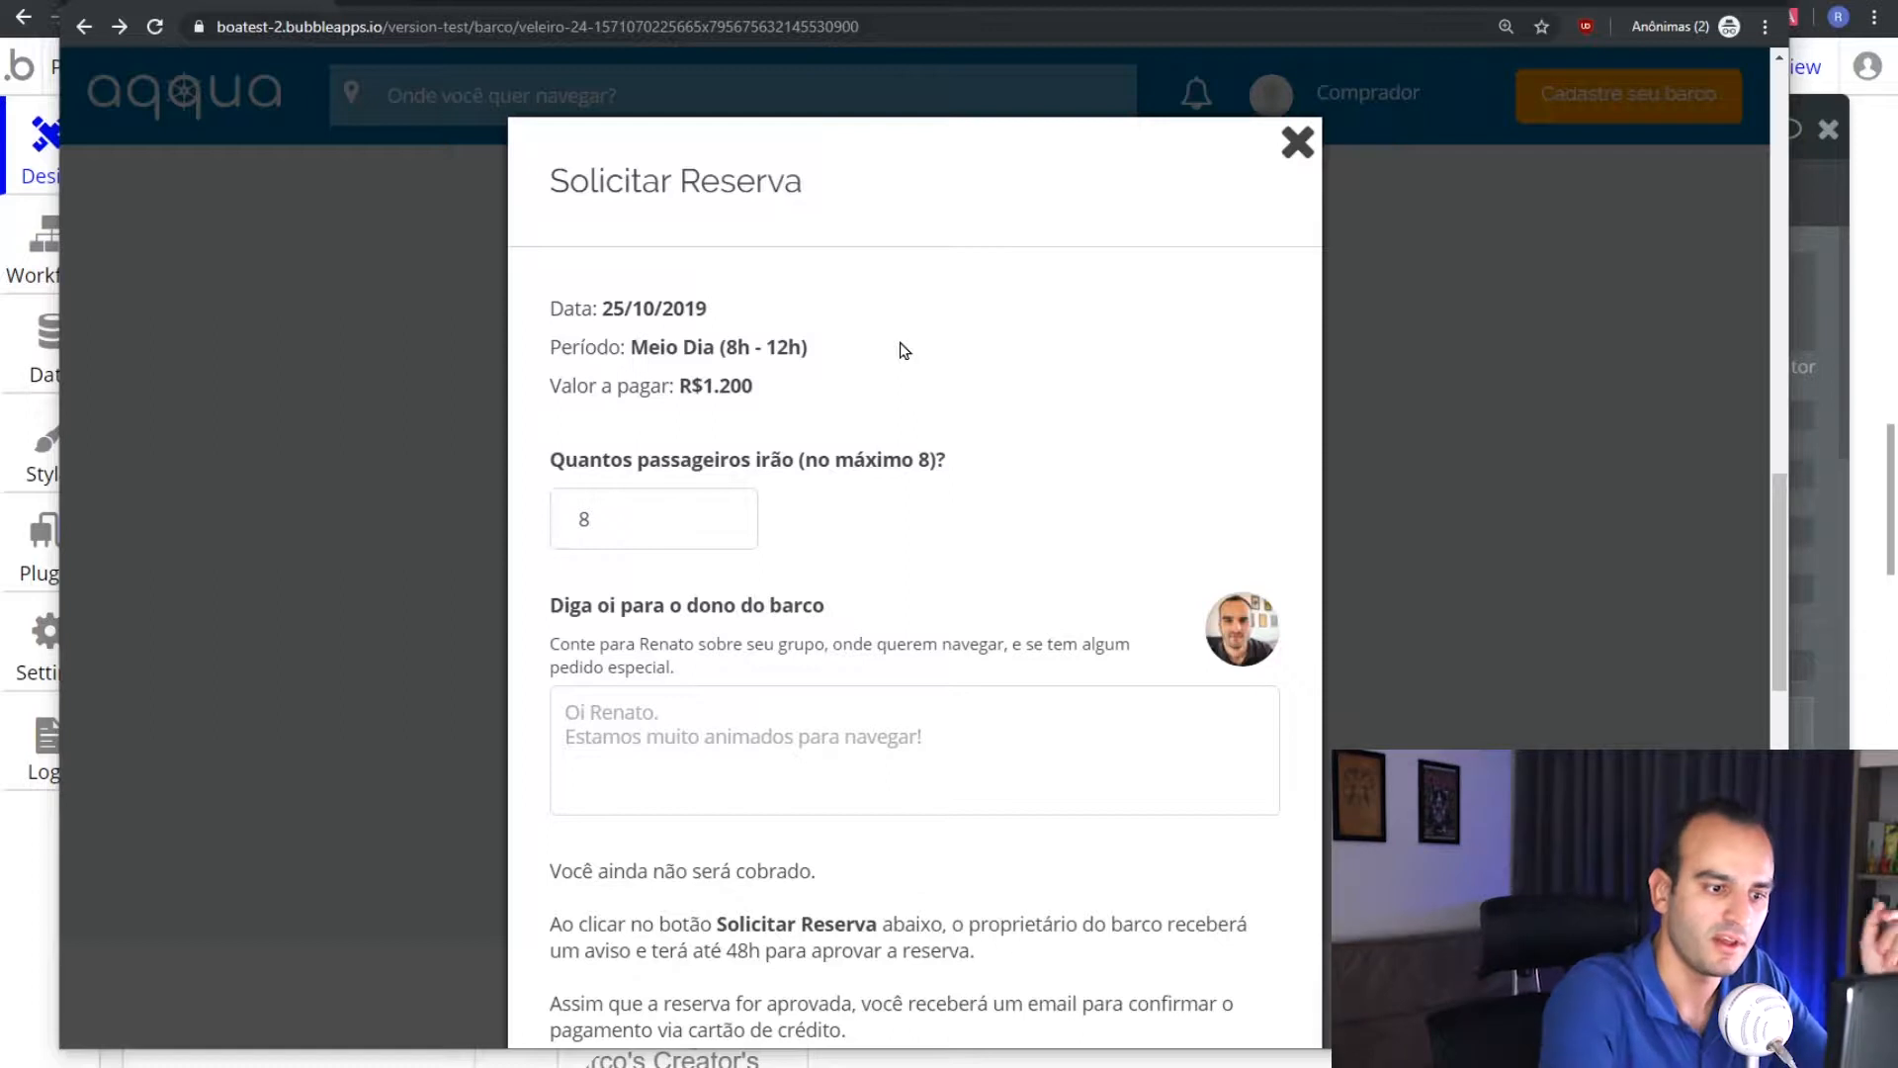
pyautogui.click(1298, 144)
# Set the booking's confirmed date to 25/12/2019 in the Reservar section
pyautogui.scroll(3, 598, 597)
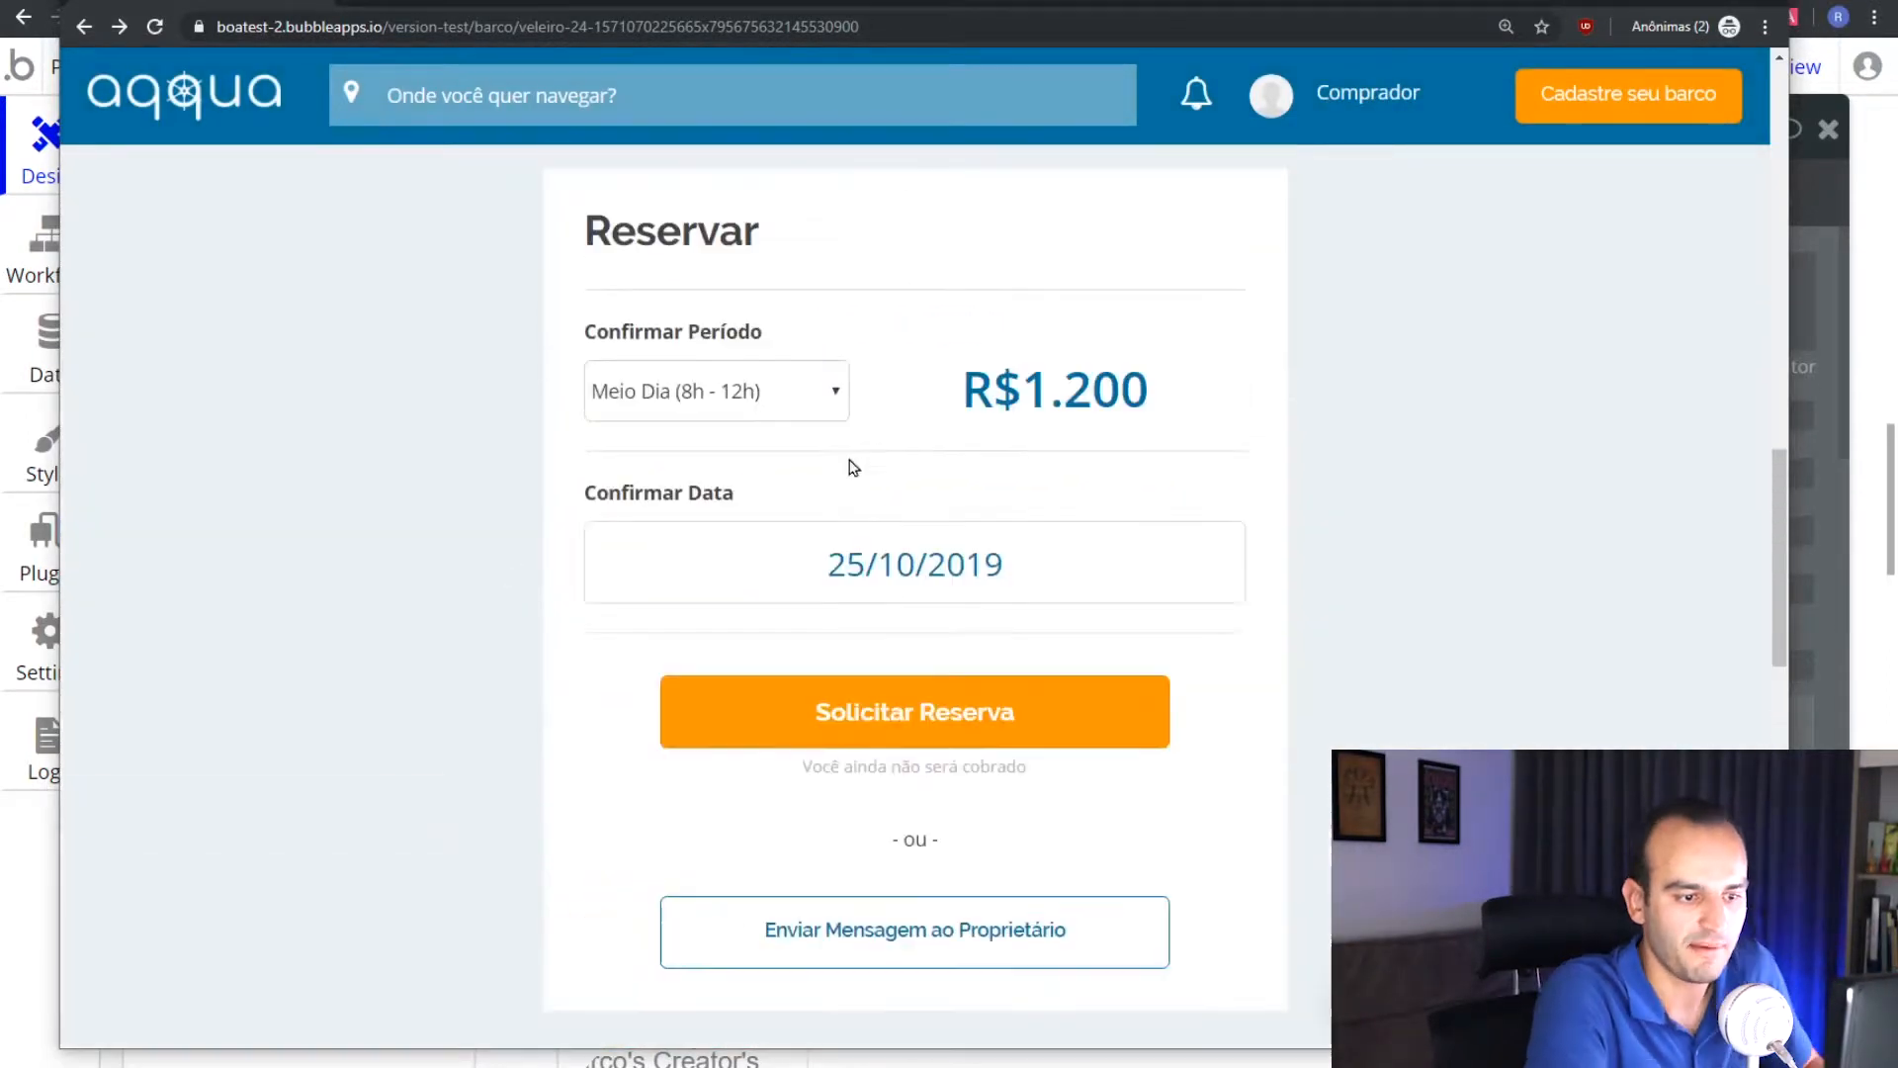
pyautogui.click(755, 584)
pyautogui.scroll(-2, 1051, 863)
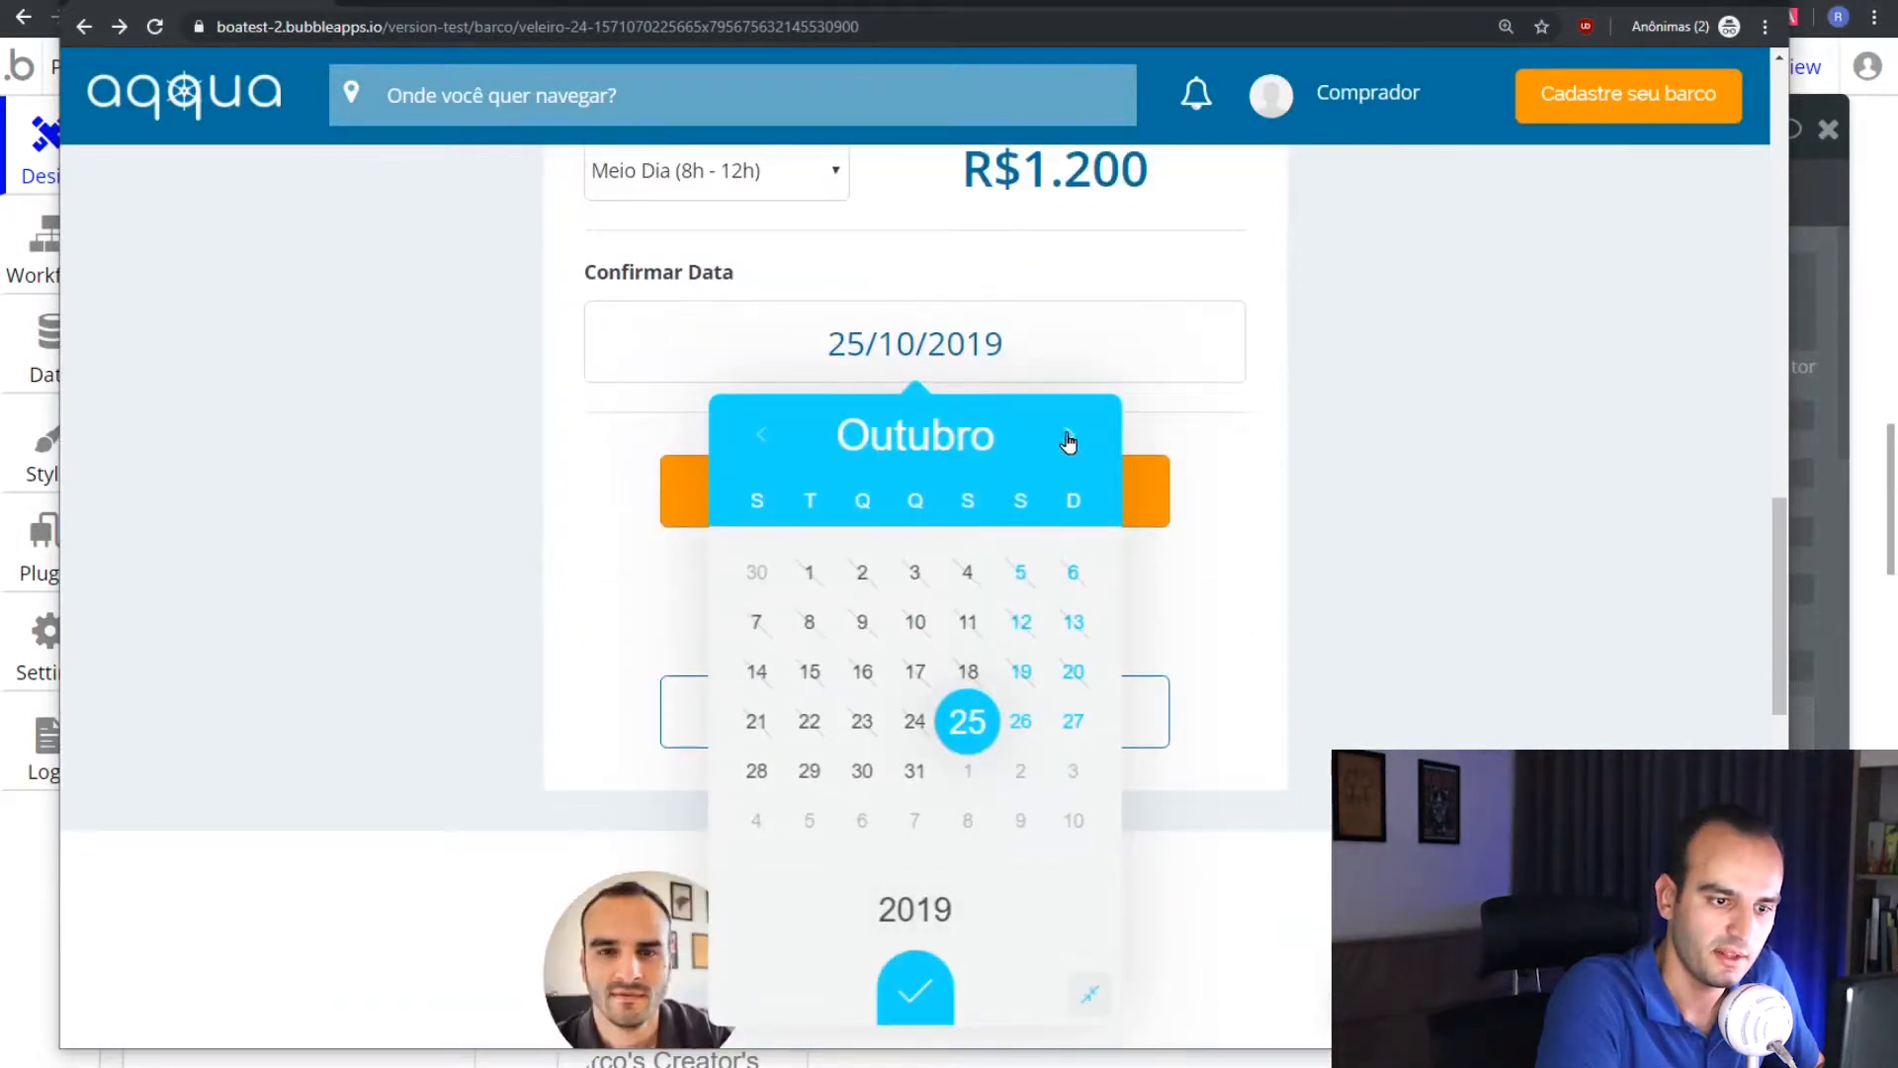
pyautogui.click(1068, 437)
pyautogui.click(1068, 437)
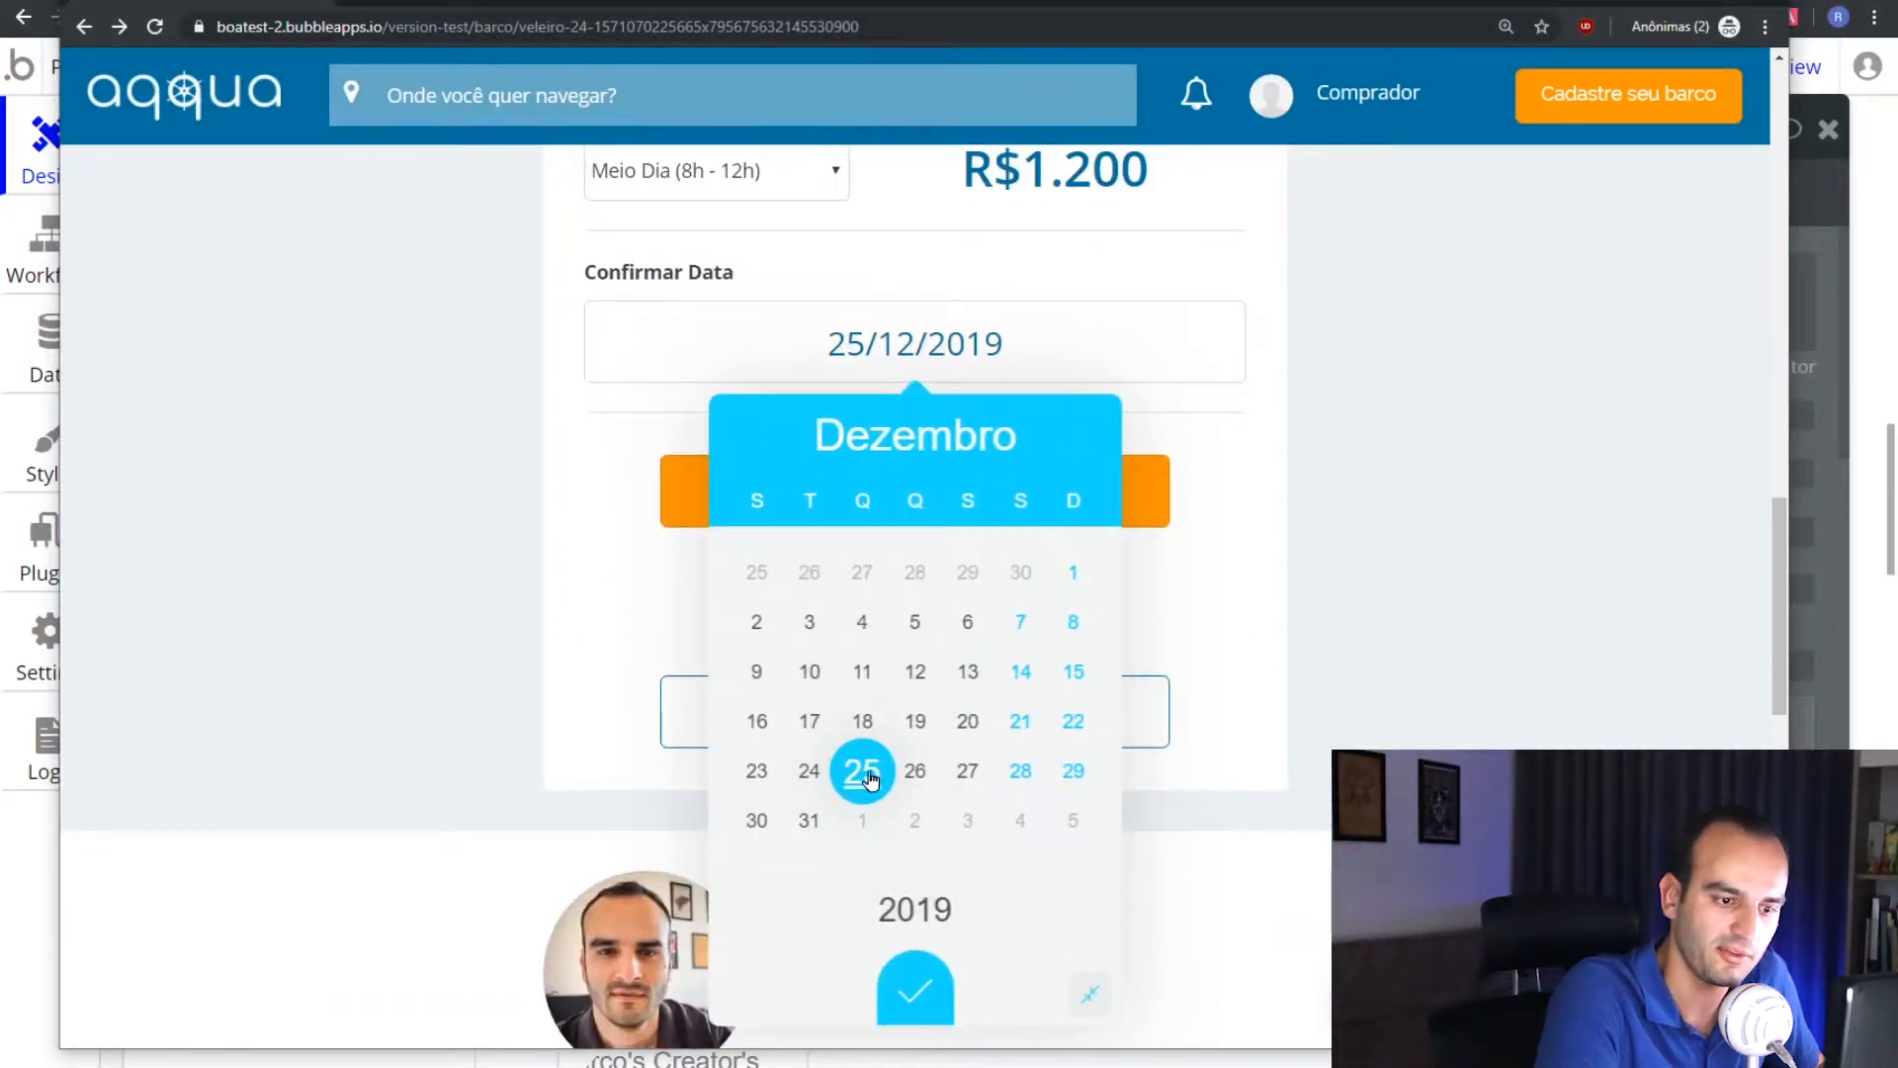
pyautogui.click(1322, 471)
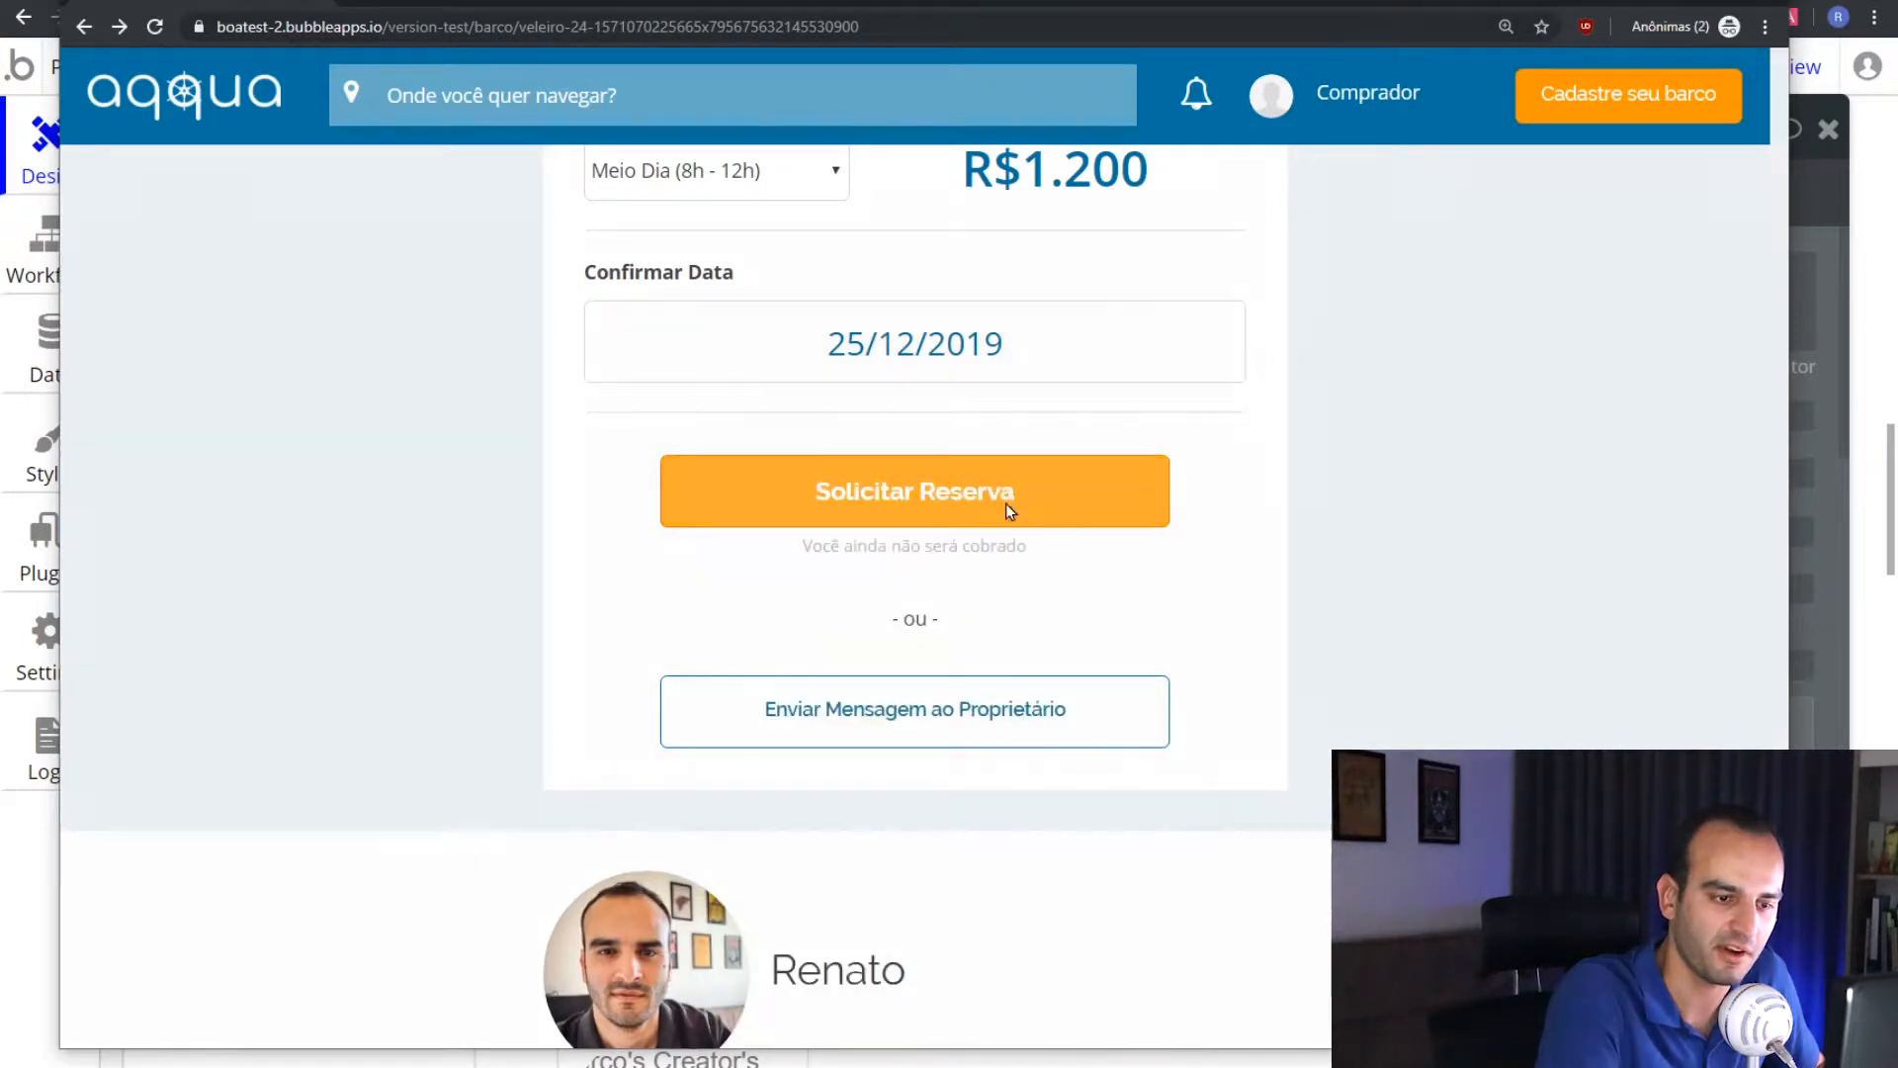
# Reopen the booking request popup, check its date, period and amount to pay, and close it
pyautogui.click(1006, 506)
pyautogui.moveTo(804, 346); pyautogui.dragTo(891, 472)
pyautogui.click(891, 471)
pyautogui.scroll(-1, 1014, 451)
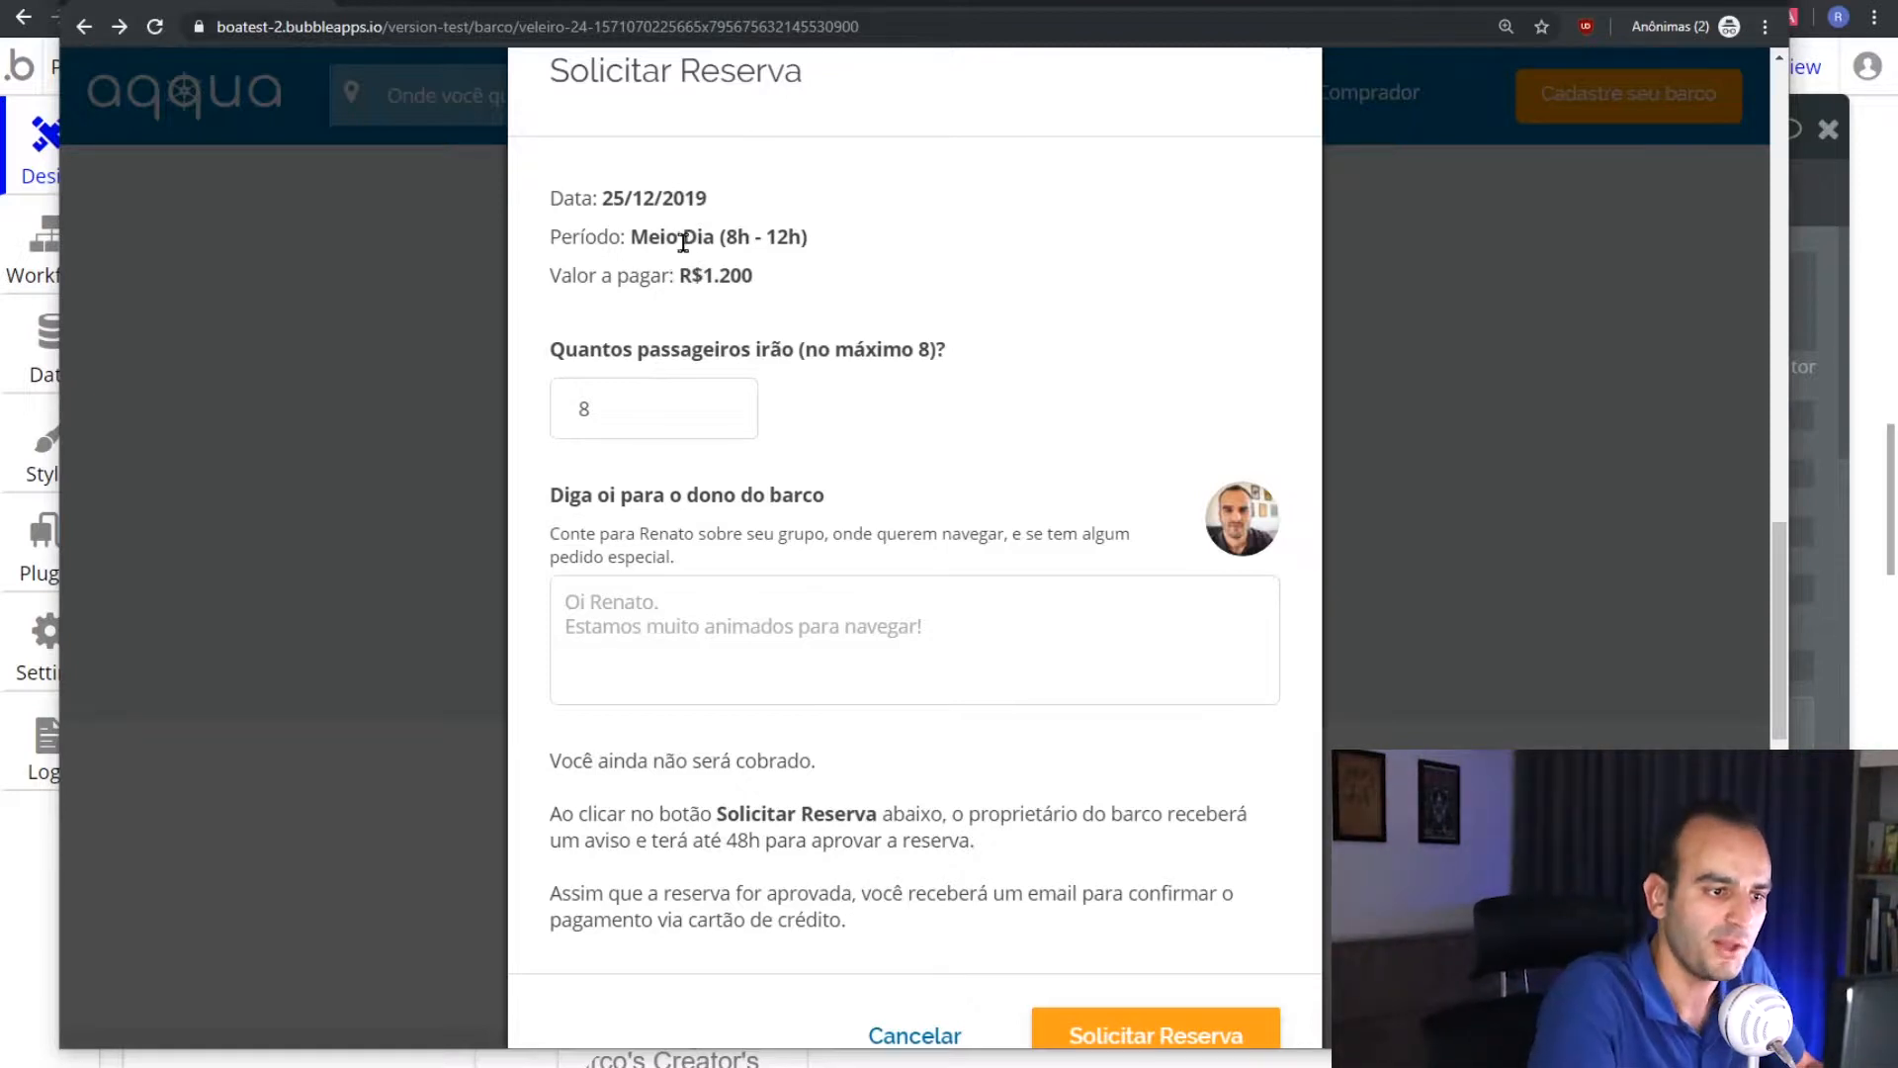
pyautogui.scroll(1, 682, 229)
pyautogui.scroll(2, 682, 229)
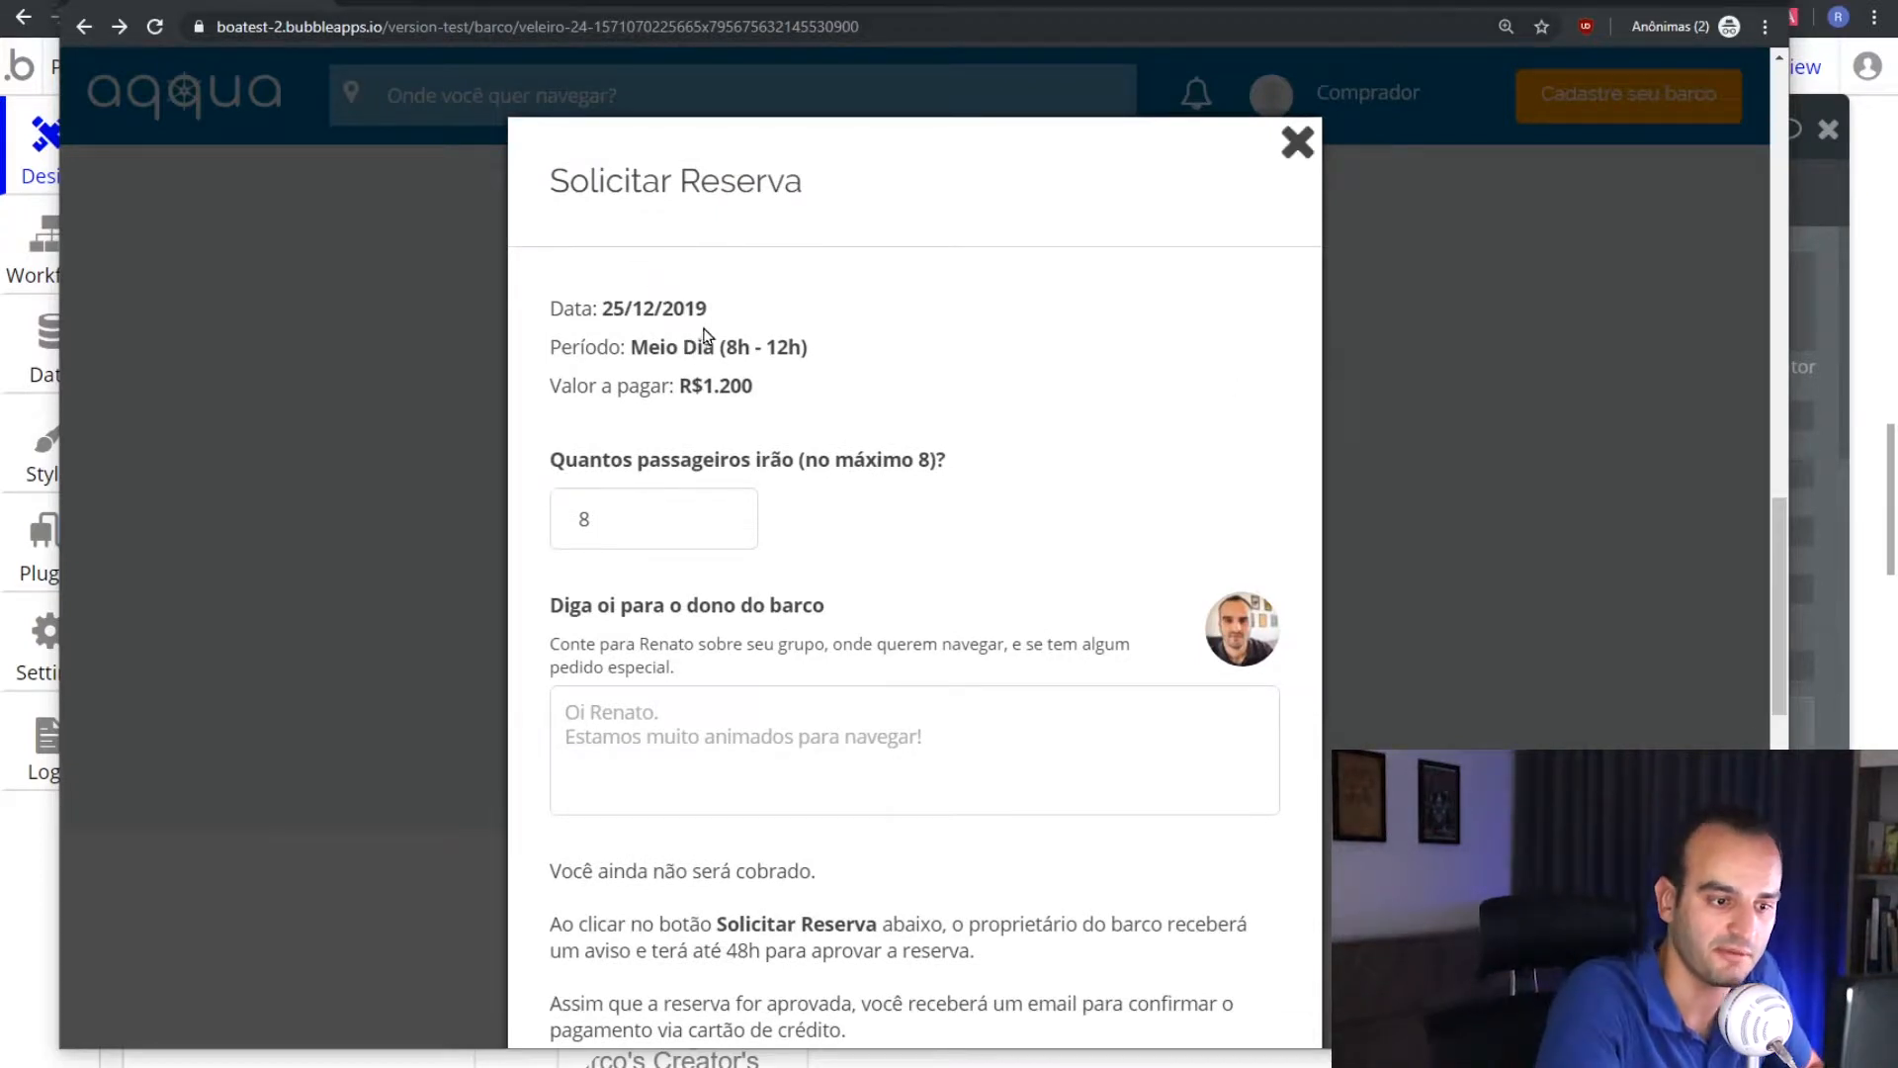
pyautogui.scroll(-3, 749, 352)
pyautogui.scroll(3, 750, 352)
pyautogui.moveTo(603, 309); pyautogui.dragTo(826, 358)
pyautogui.click(656, 341)
pyautogui.moveTo(678, 387); pyautogui.dragTo(755, 386)
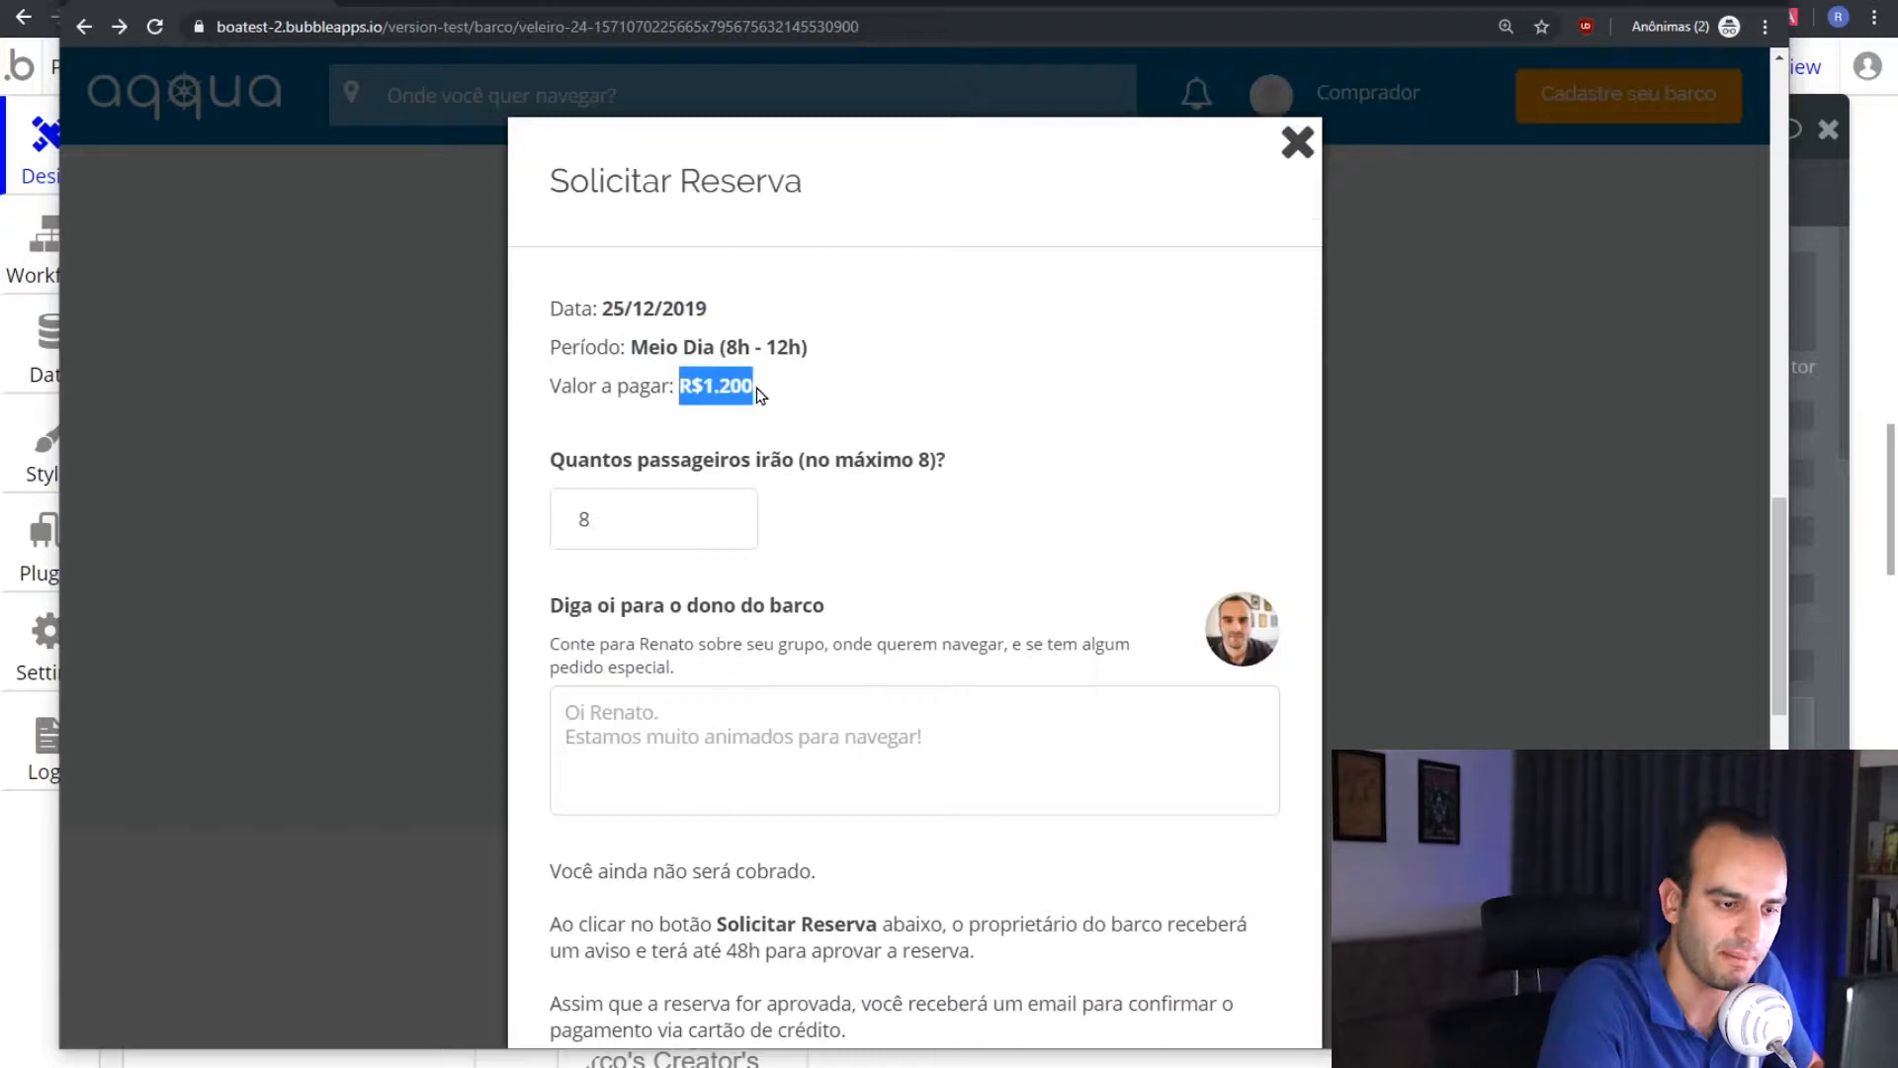
pyautogui.click(748, 386)
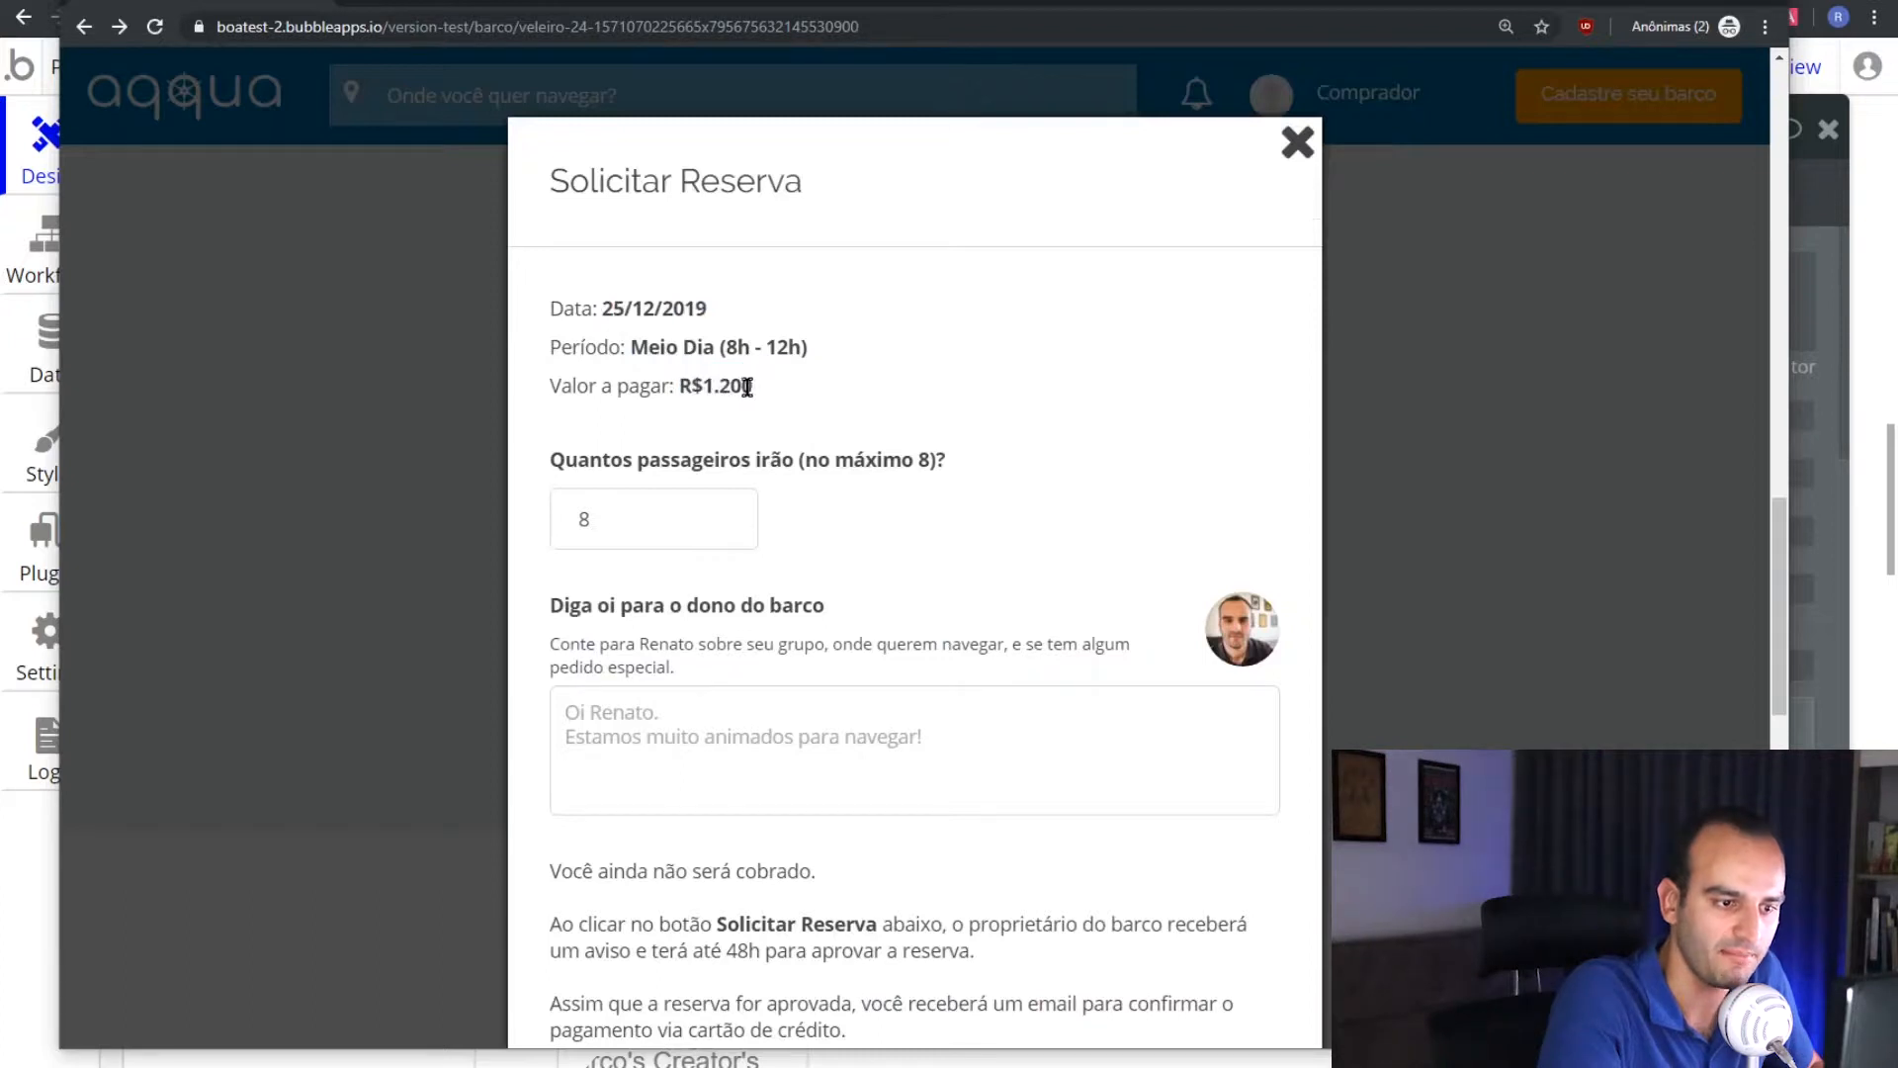
pyautogui.click(1297, 142)
# Set the booking period to Dia Inteiro (8h - 16h) and open the booking request form
pyautogui.scroll(3, 608, 470)
pyautogui.click(751, 501)
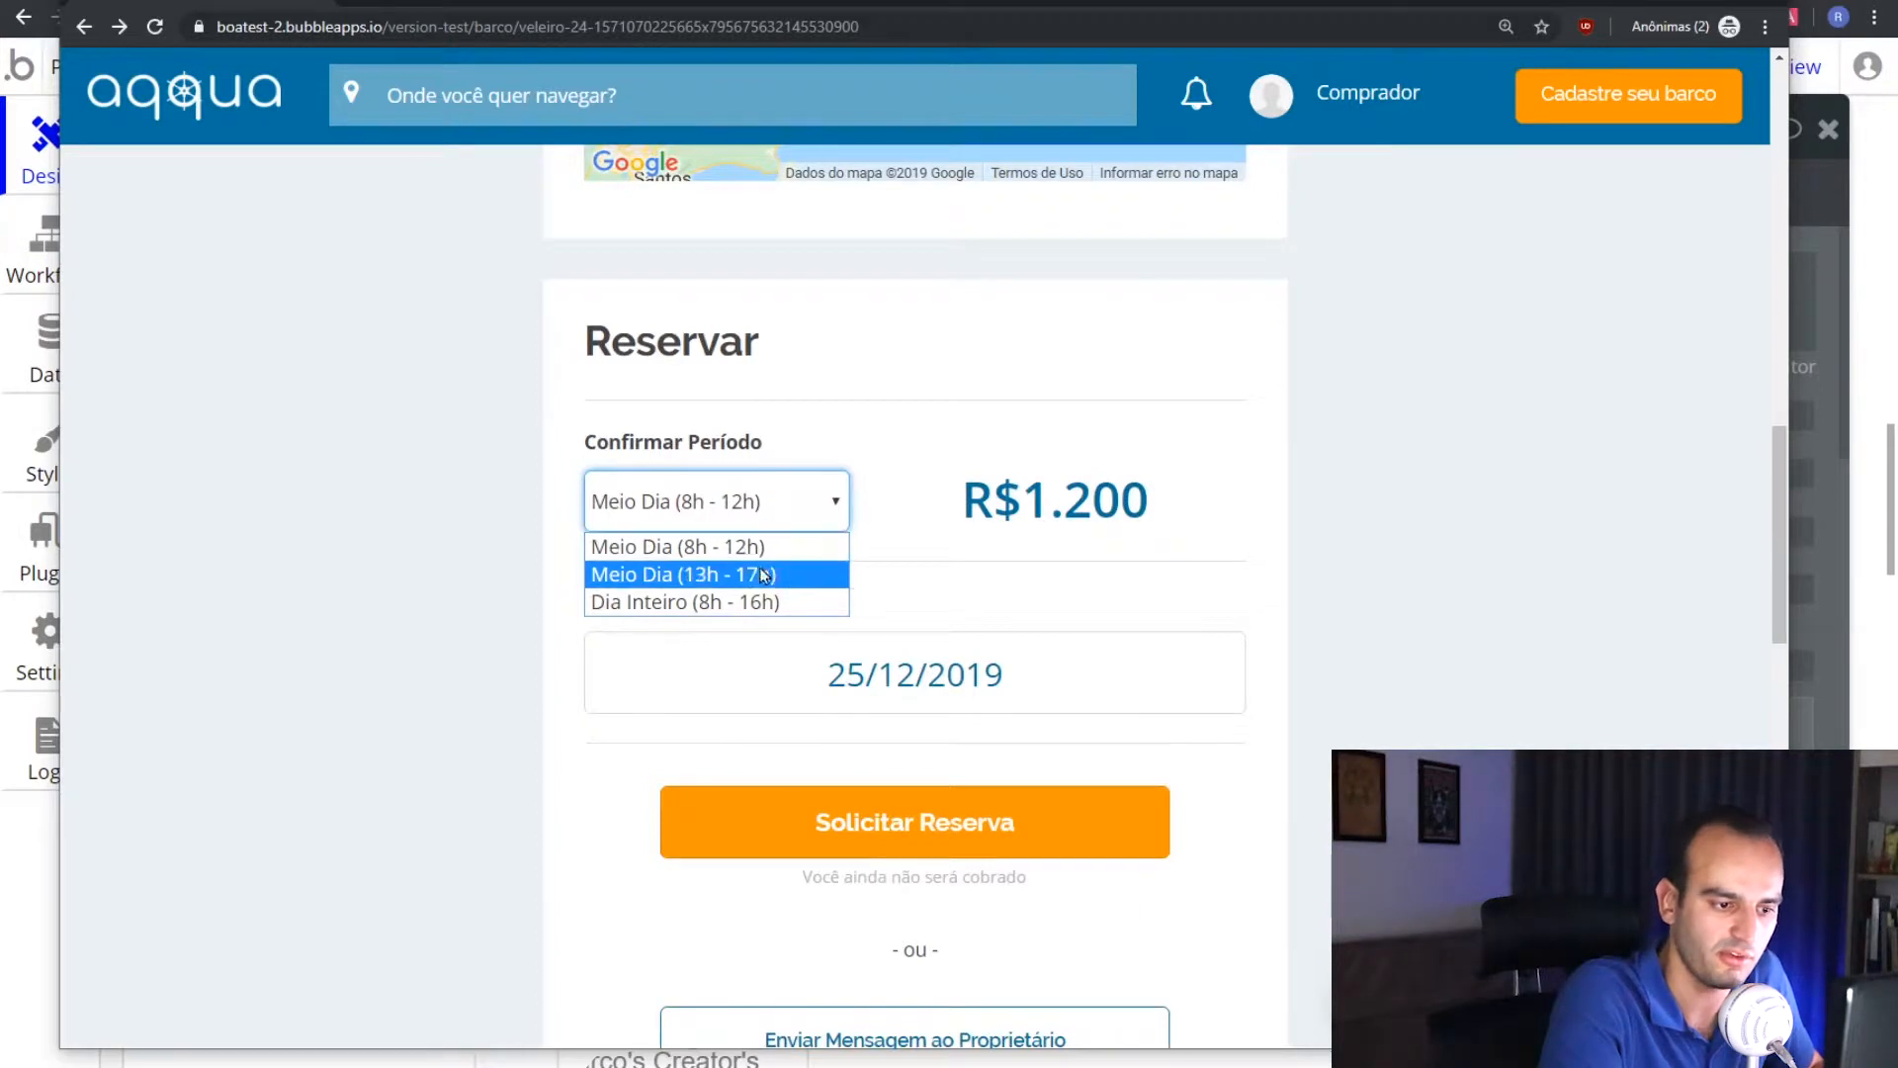
pyautogui.click(695, 603)
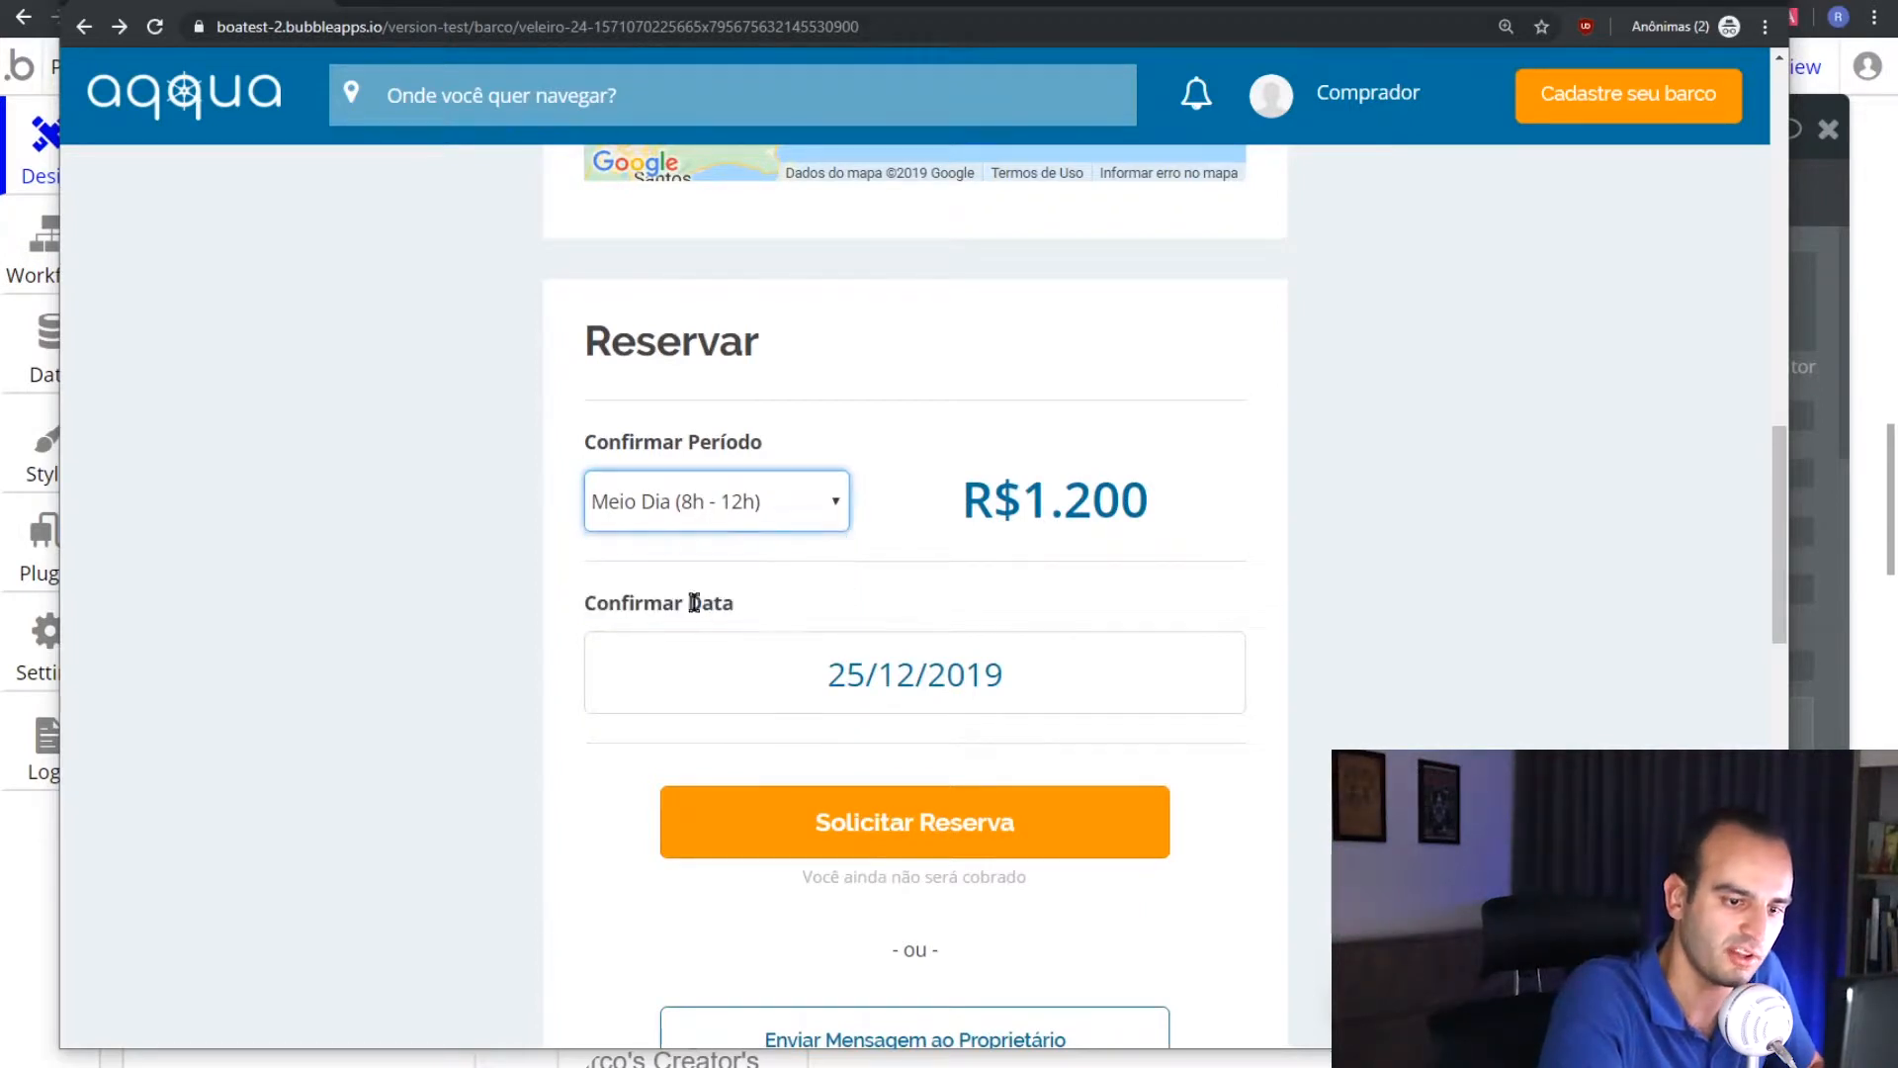
pyautogui.click(941, 823)
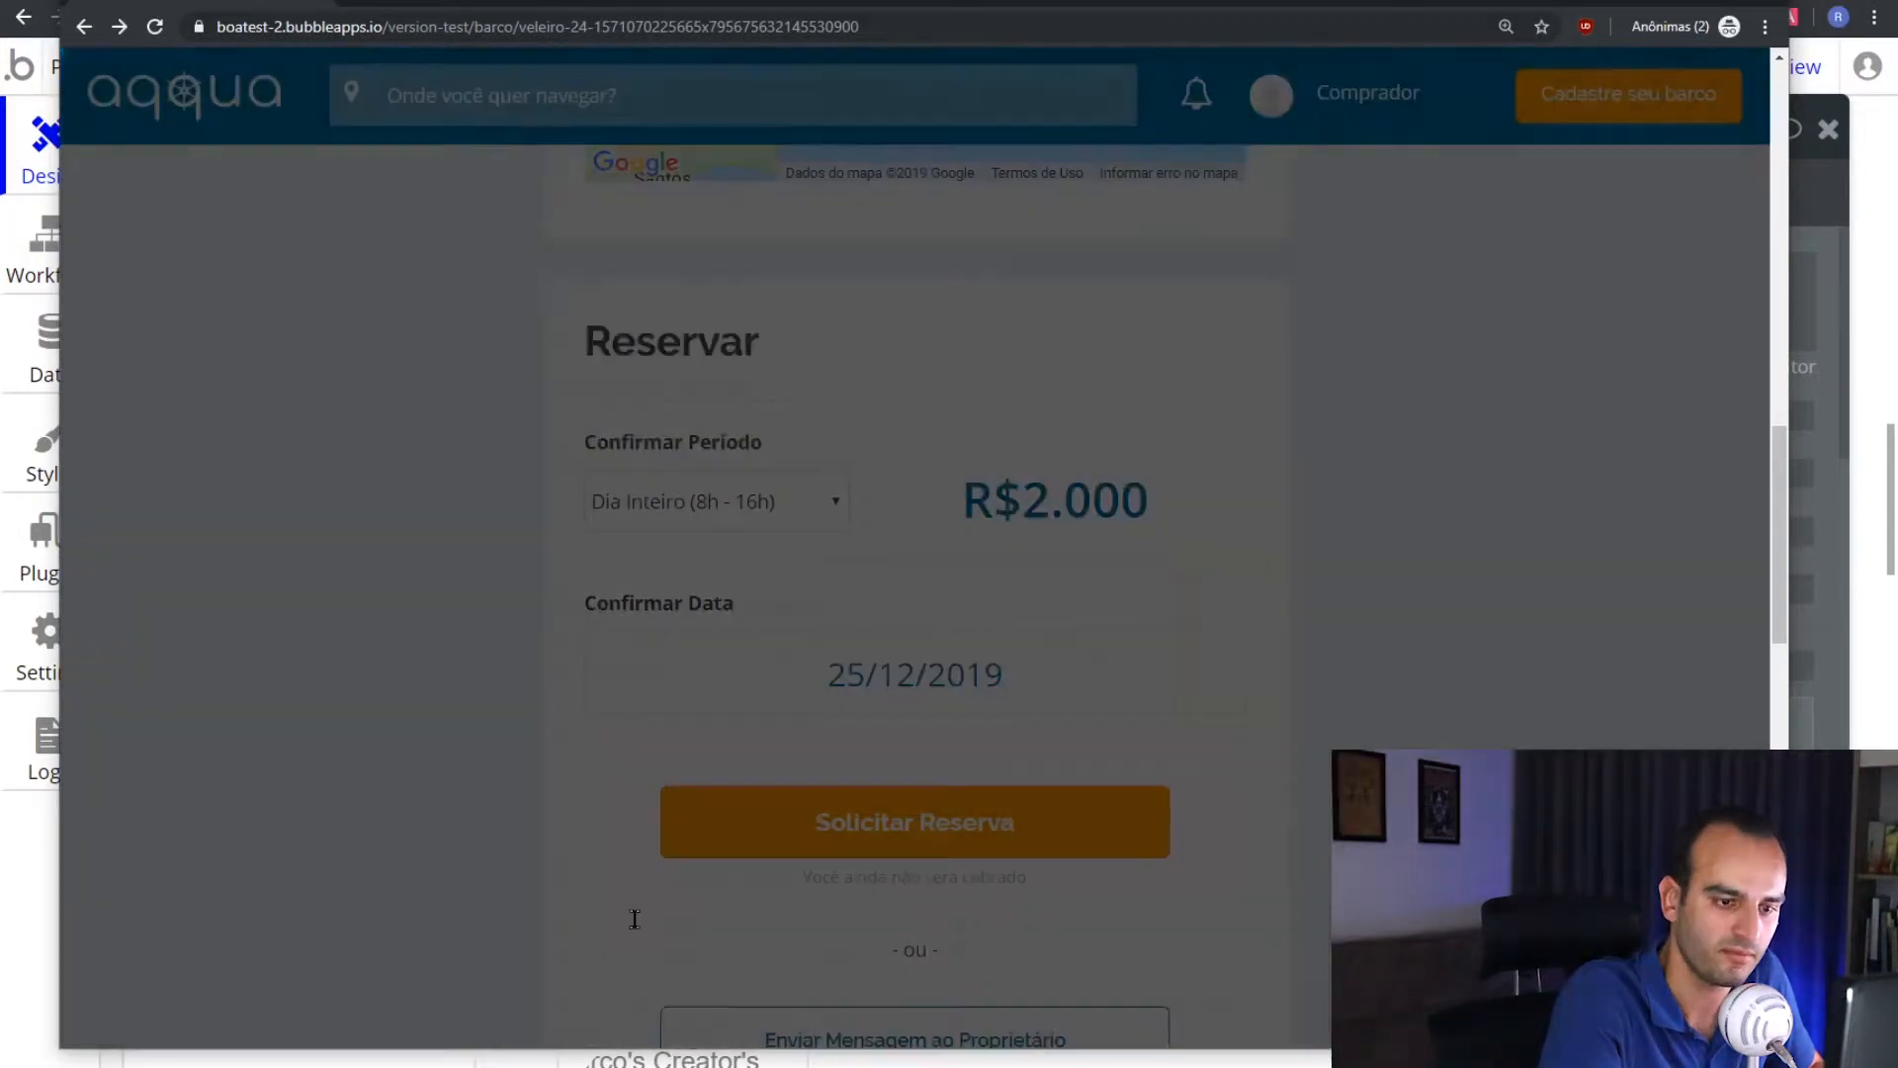
# Try 9 as the number of passengers, and set the count back to 8
pyautogui.click(701, 519)
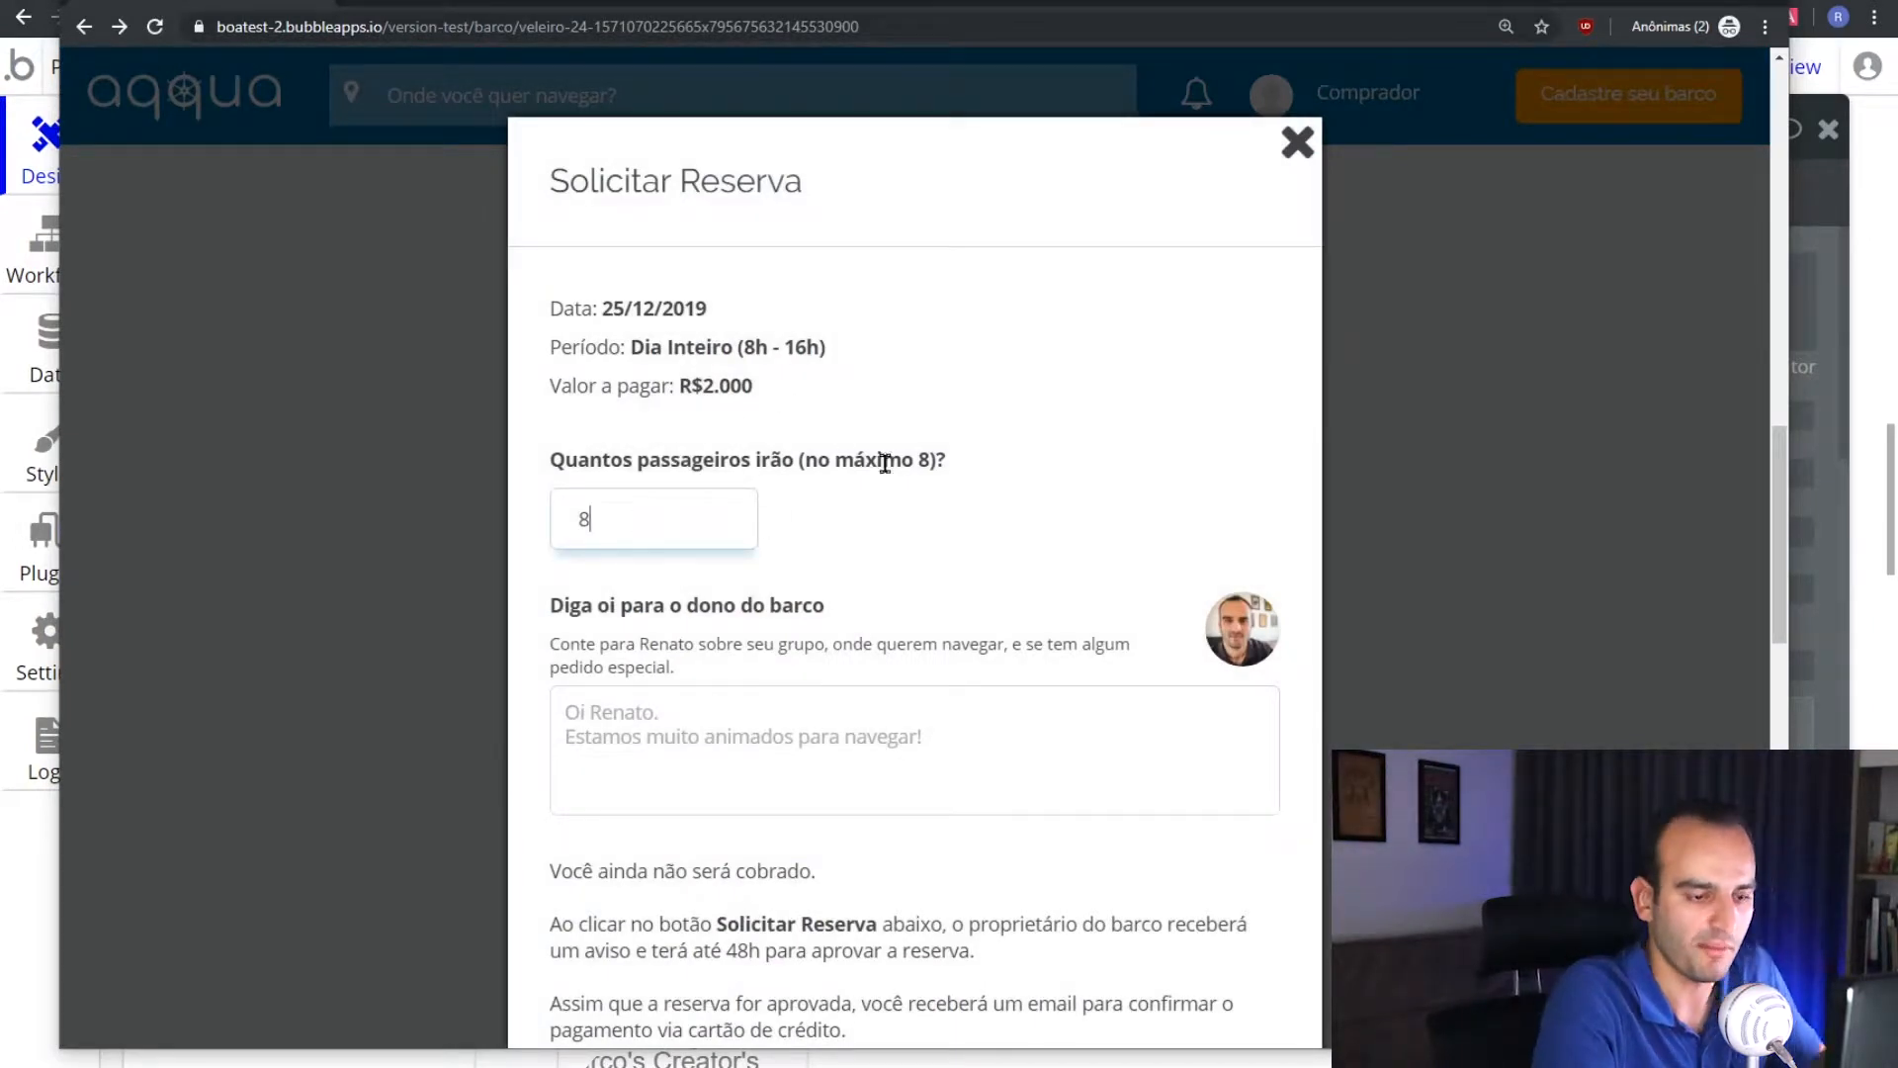
pyautogui.moveTo(720, 512); pyautogui.dragTo(505, 502)
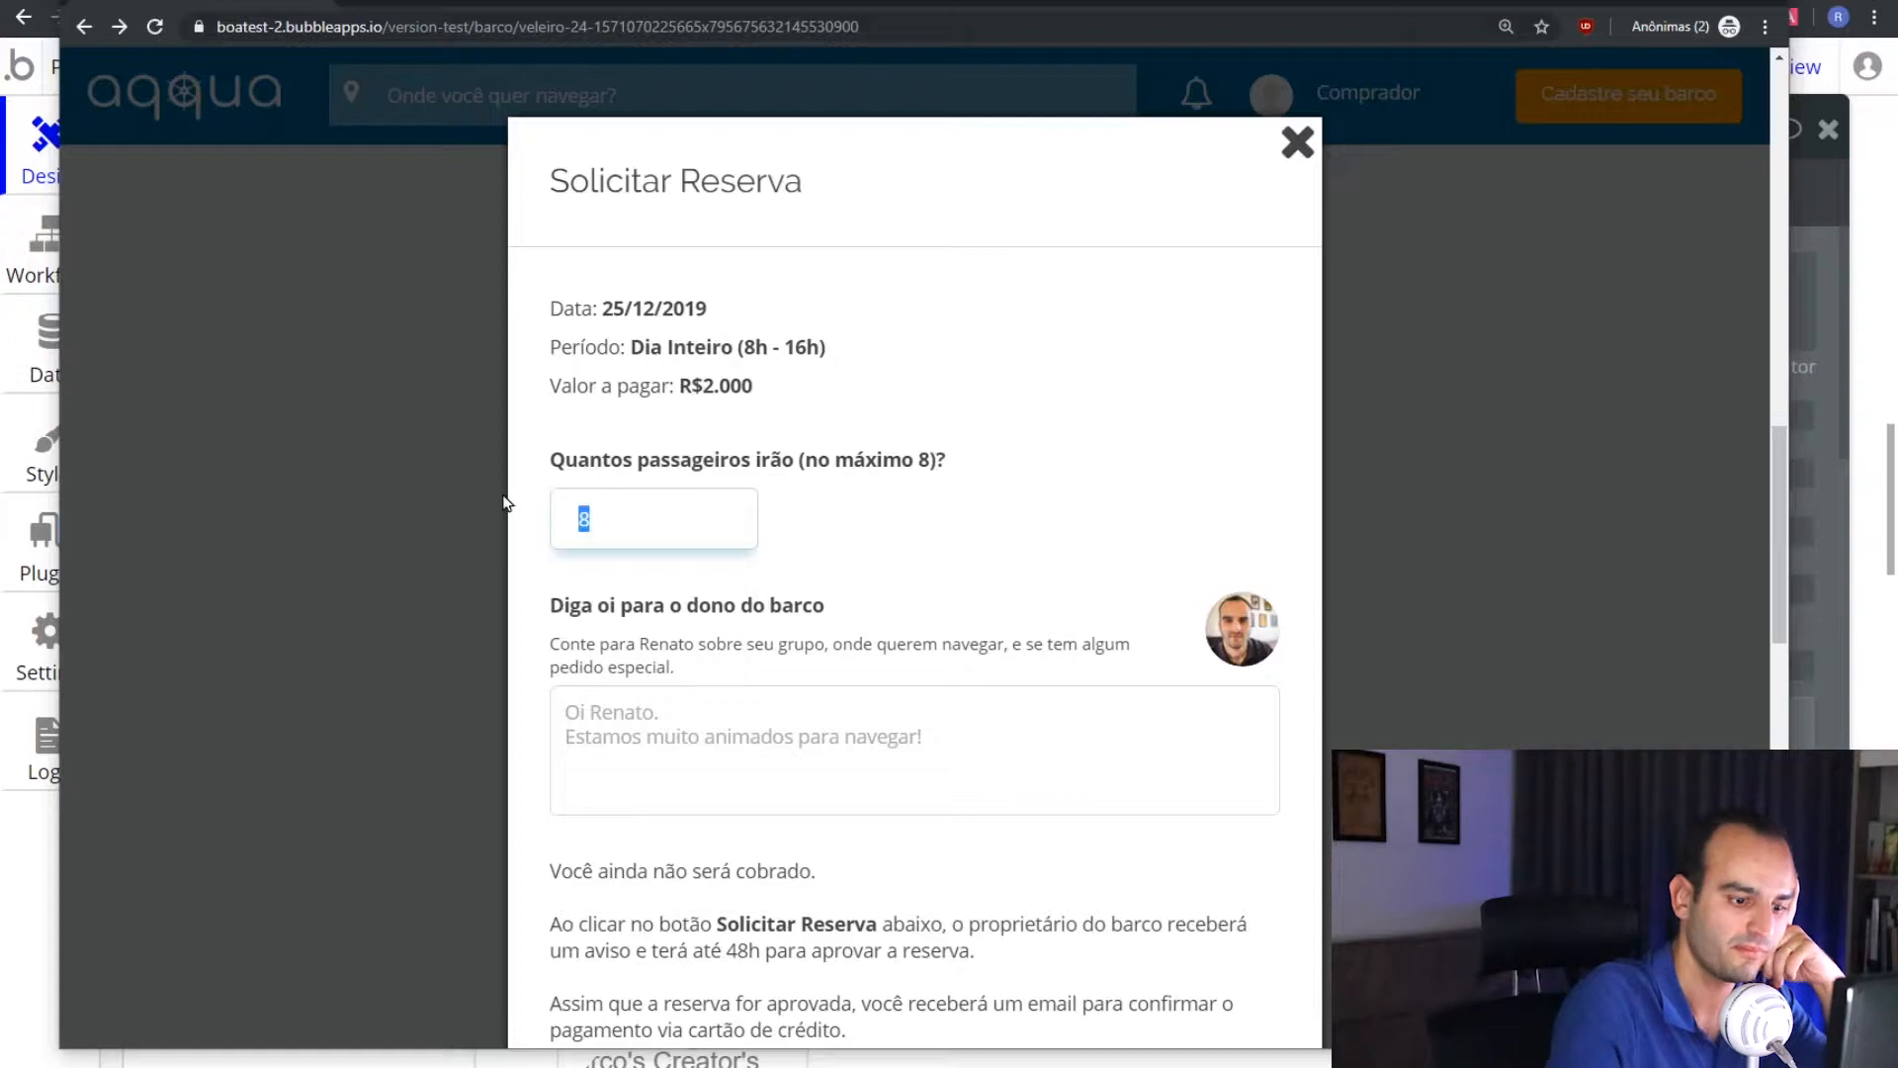
pyautogui.write('9')
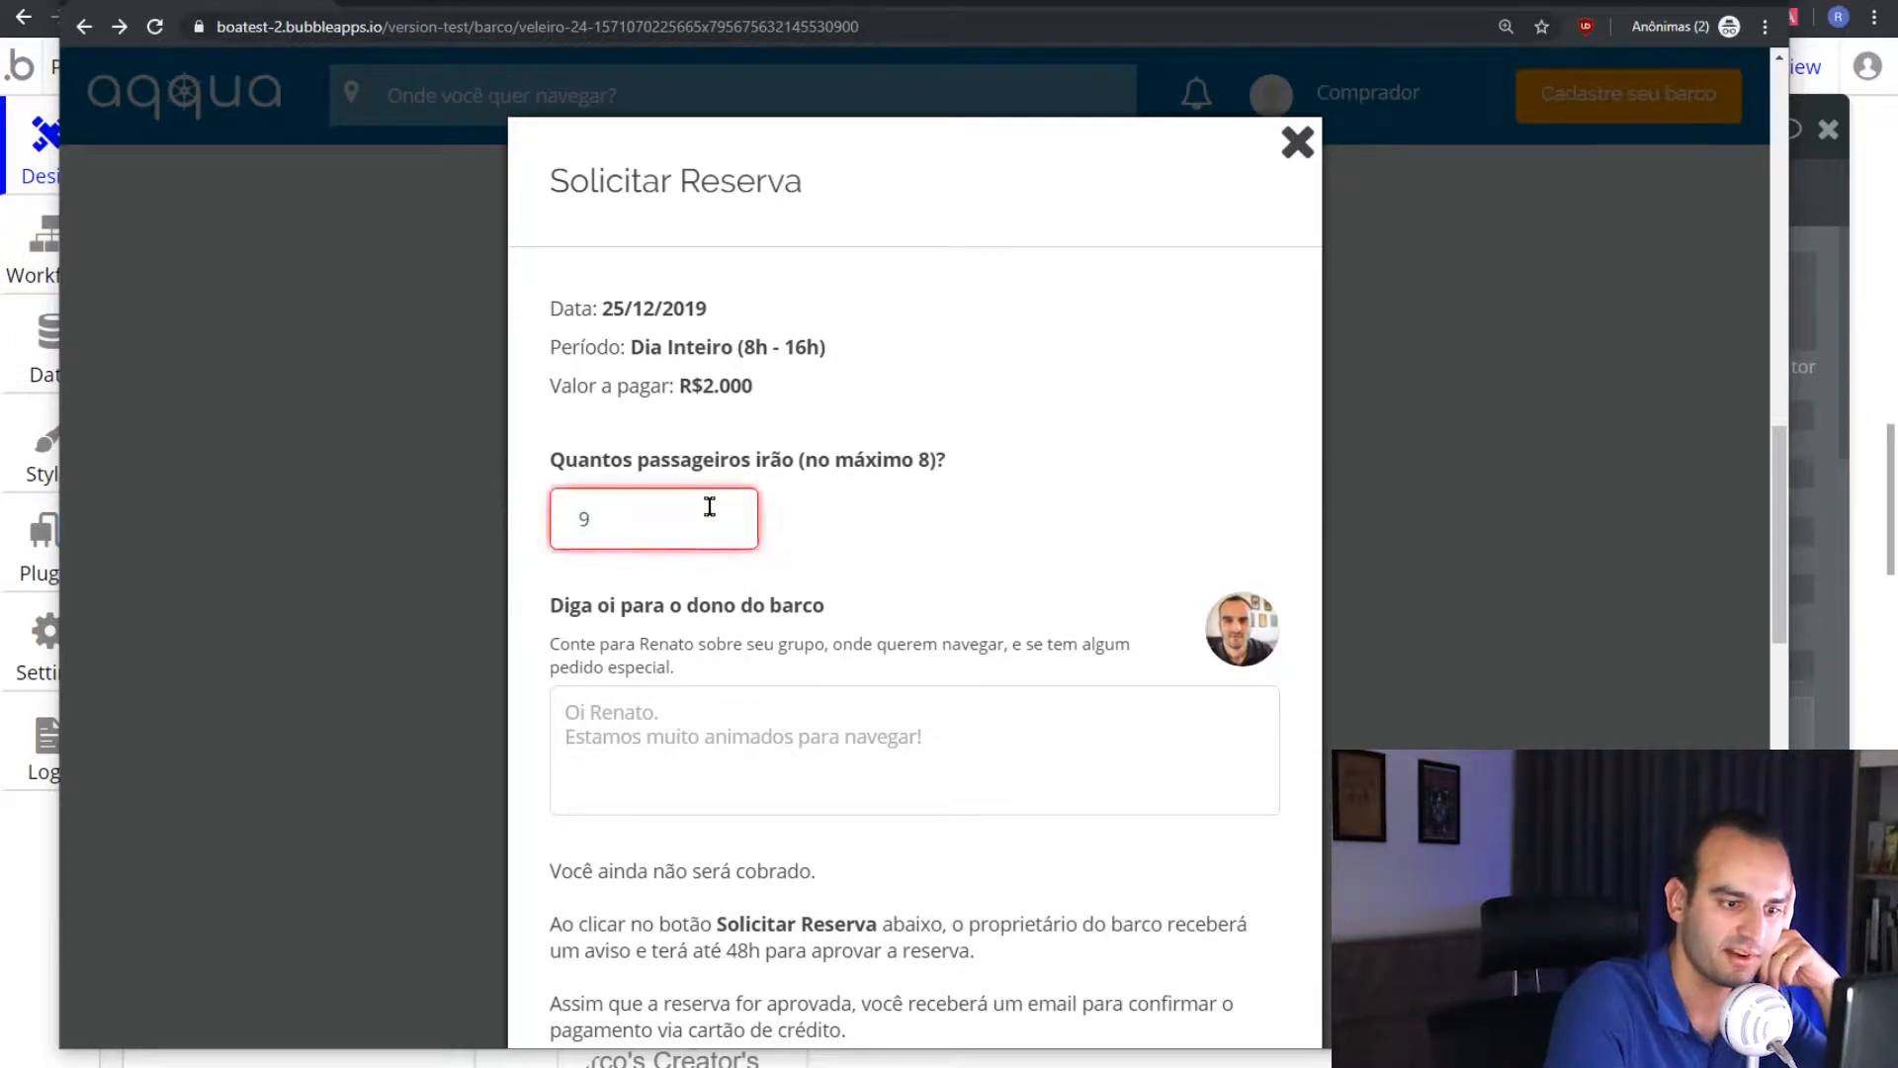
pyautogui.hotkey('ctrl', 'a')
pyautogui.write('8')
# Enter "Estamos muito animados!" as the message to the boat owner and submit the booking request
pyautogui.scroll(-1, 746, 661)
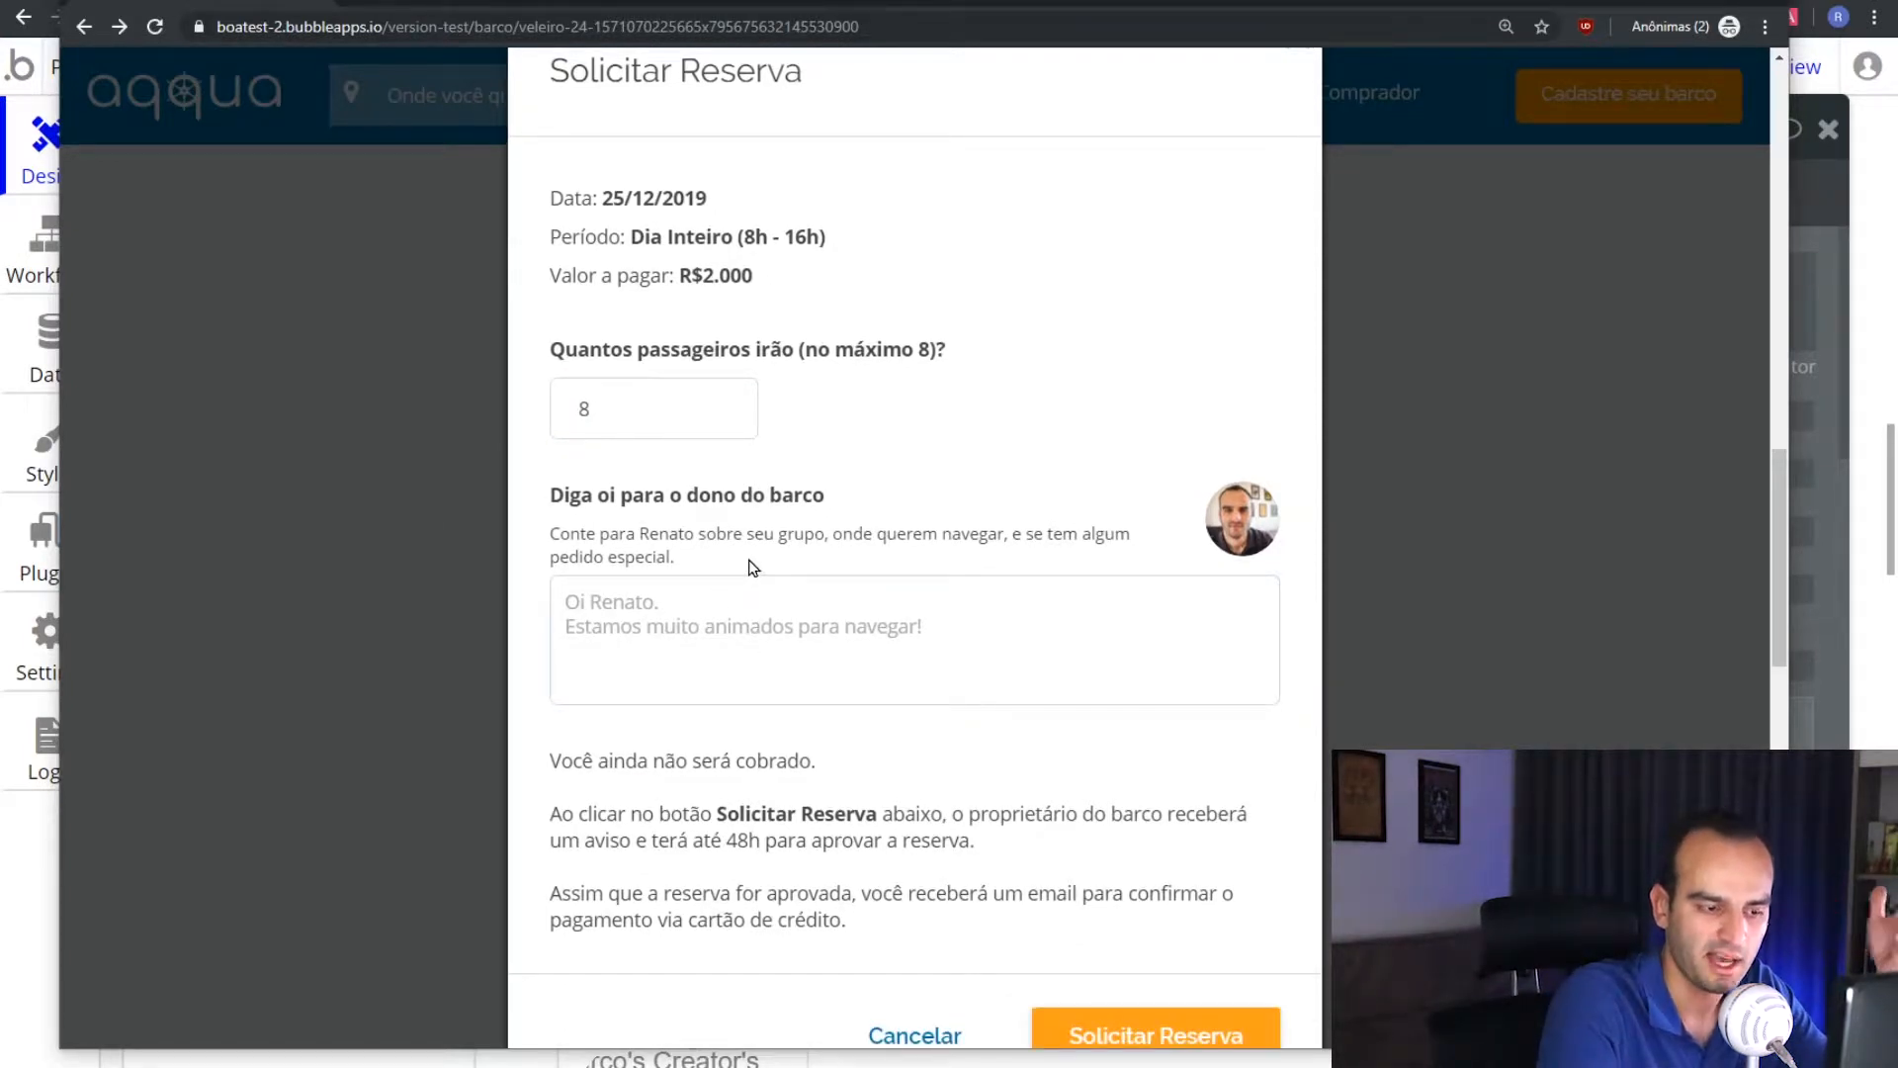
pyautogui.scroll(-1, 756, 564)
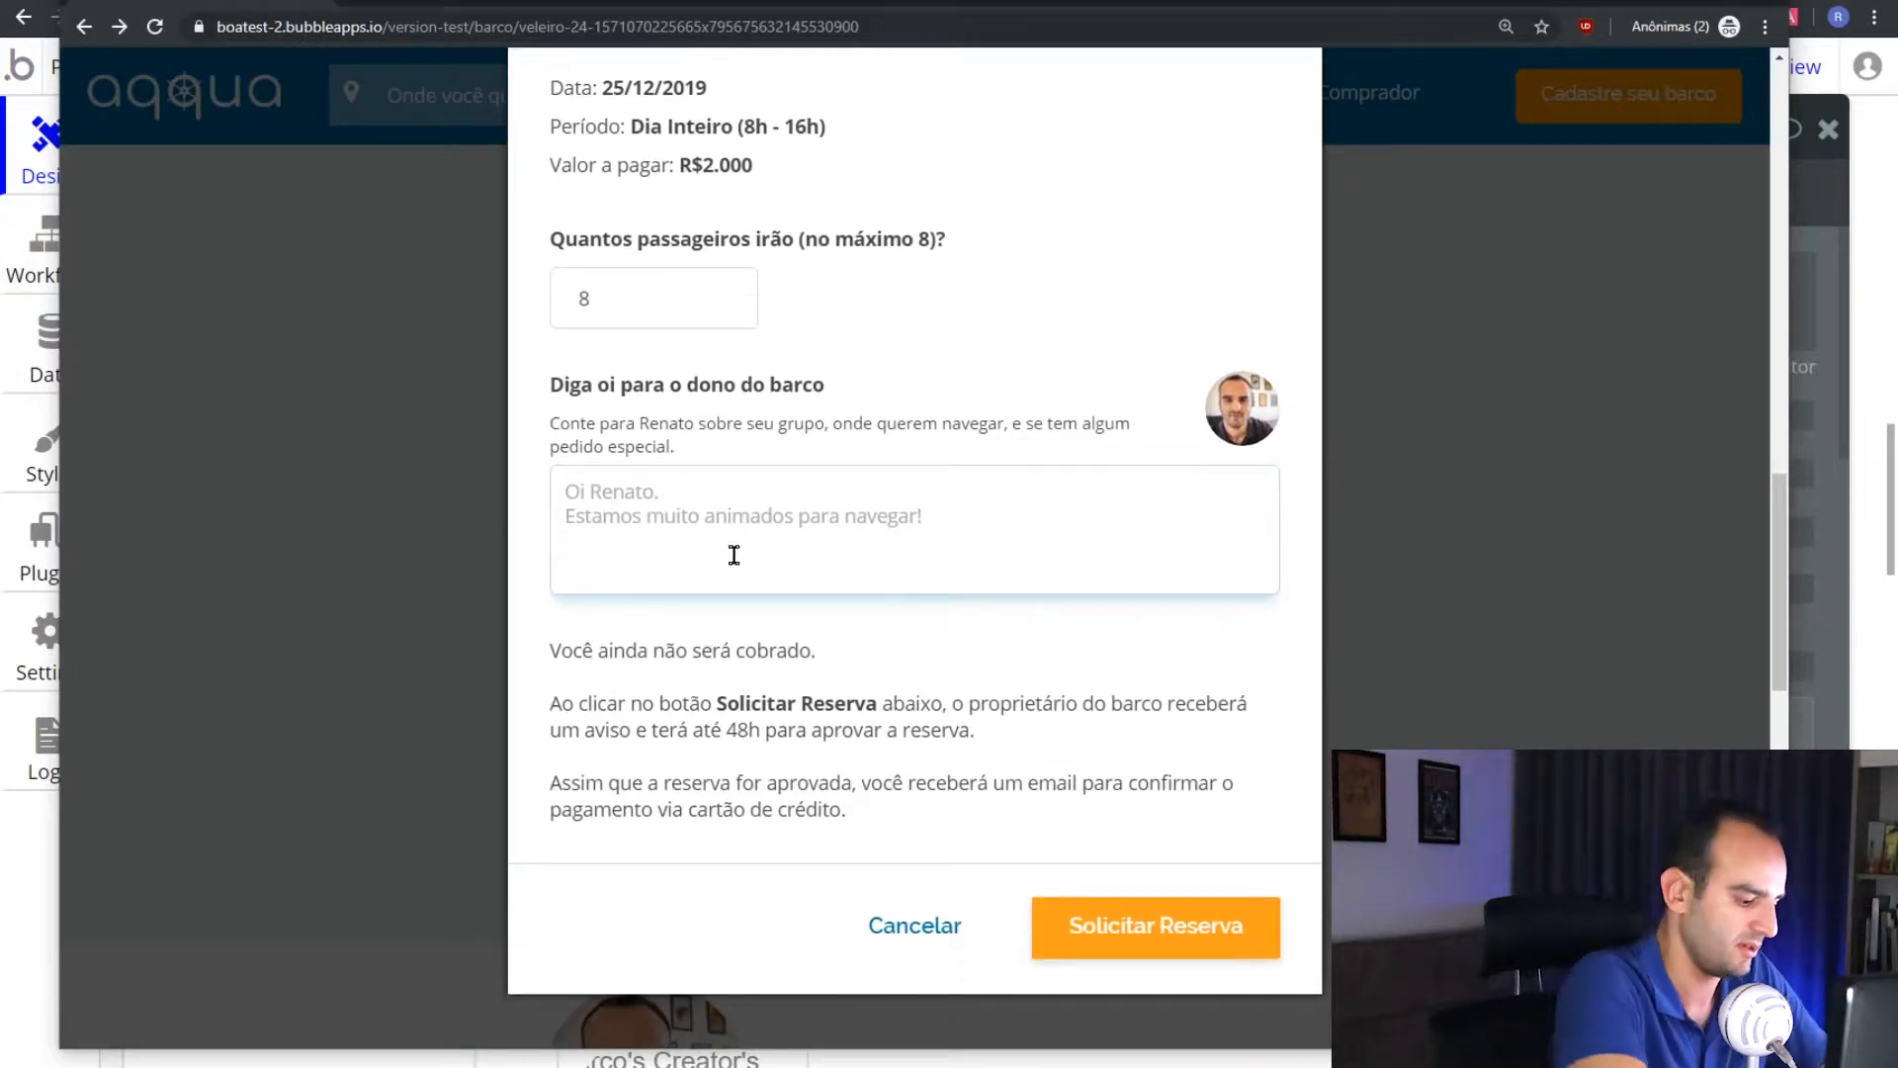
pyautogui.write('Estamos muito animados!')
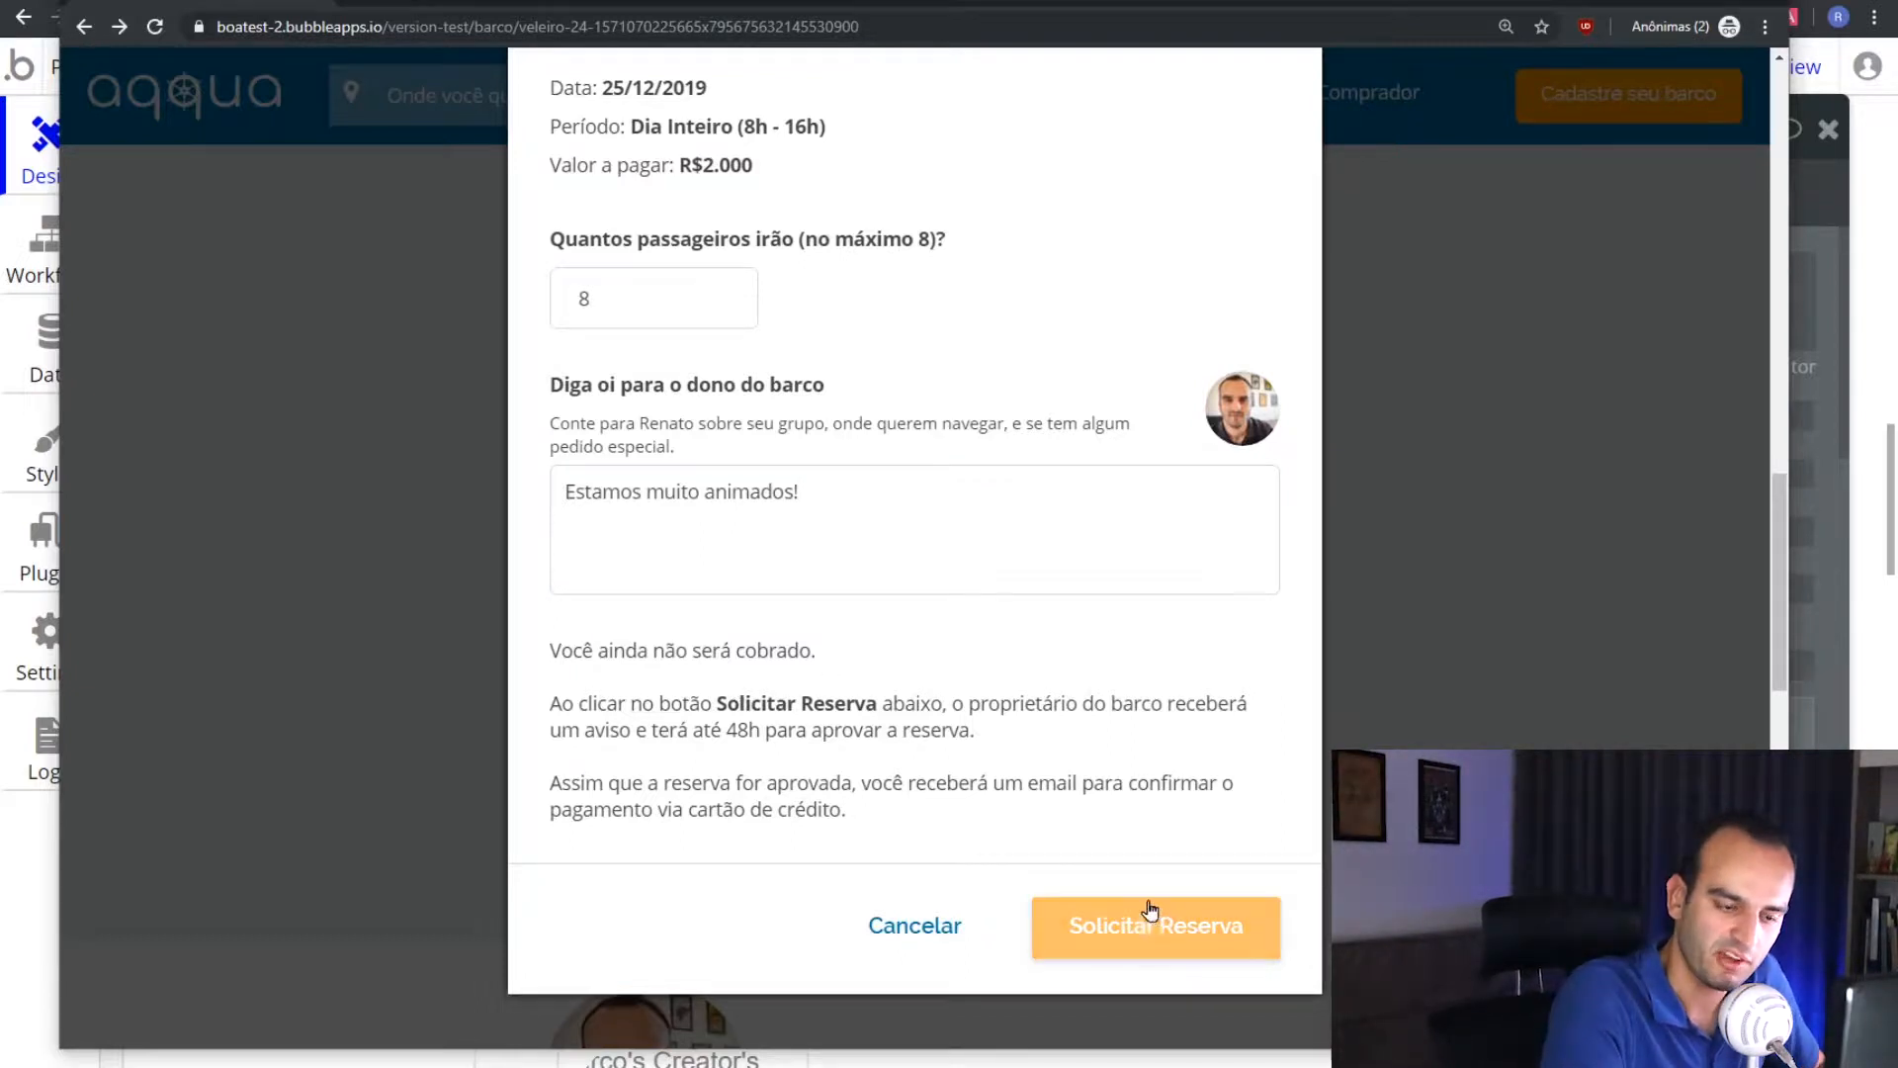
pyautogui.moveTo(637, 650); pyautogui.dragTo(732, 639)
pyautogui.click(754, 643)
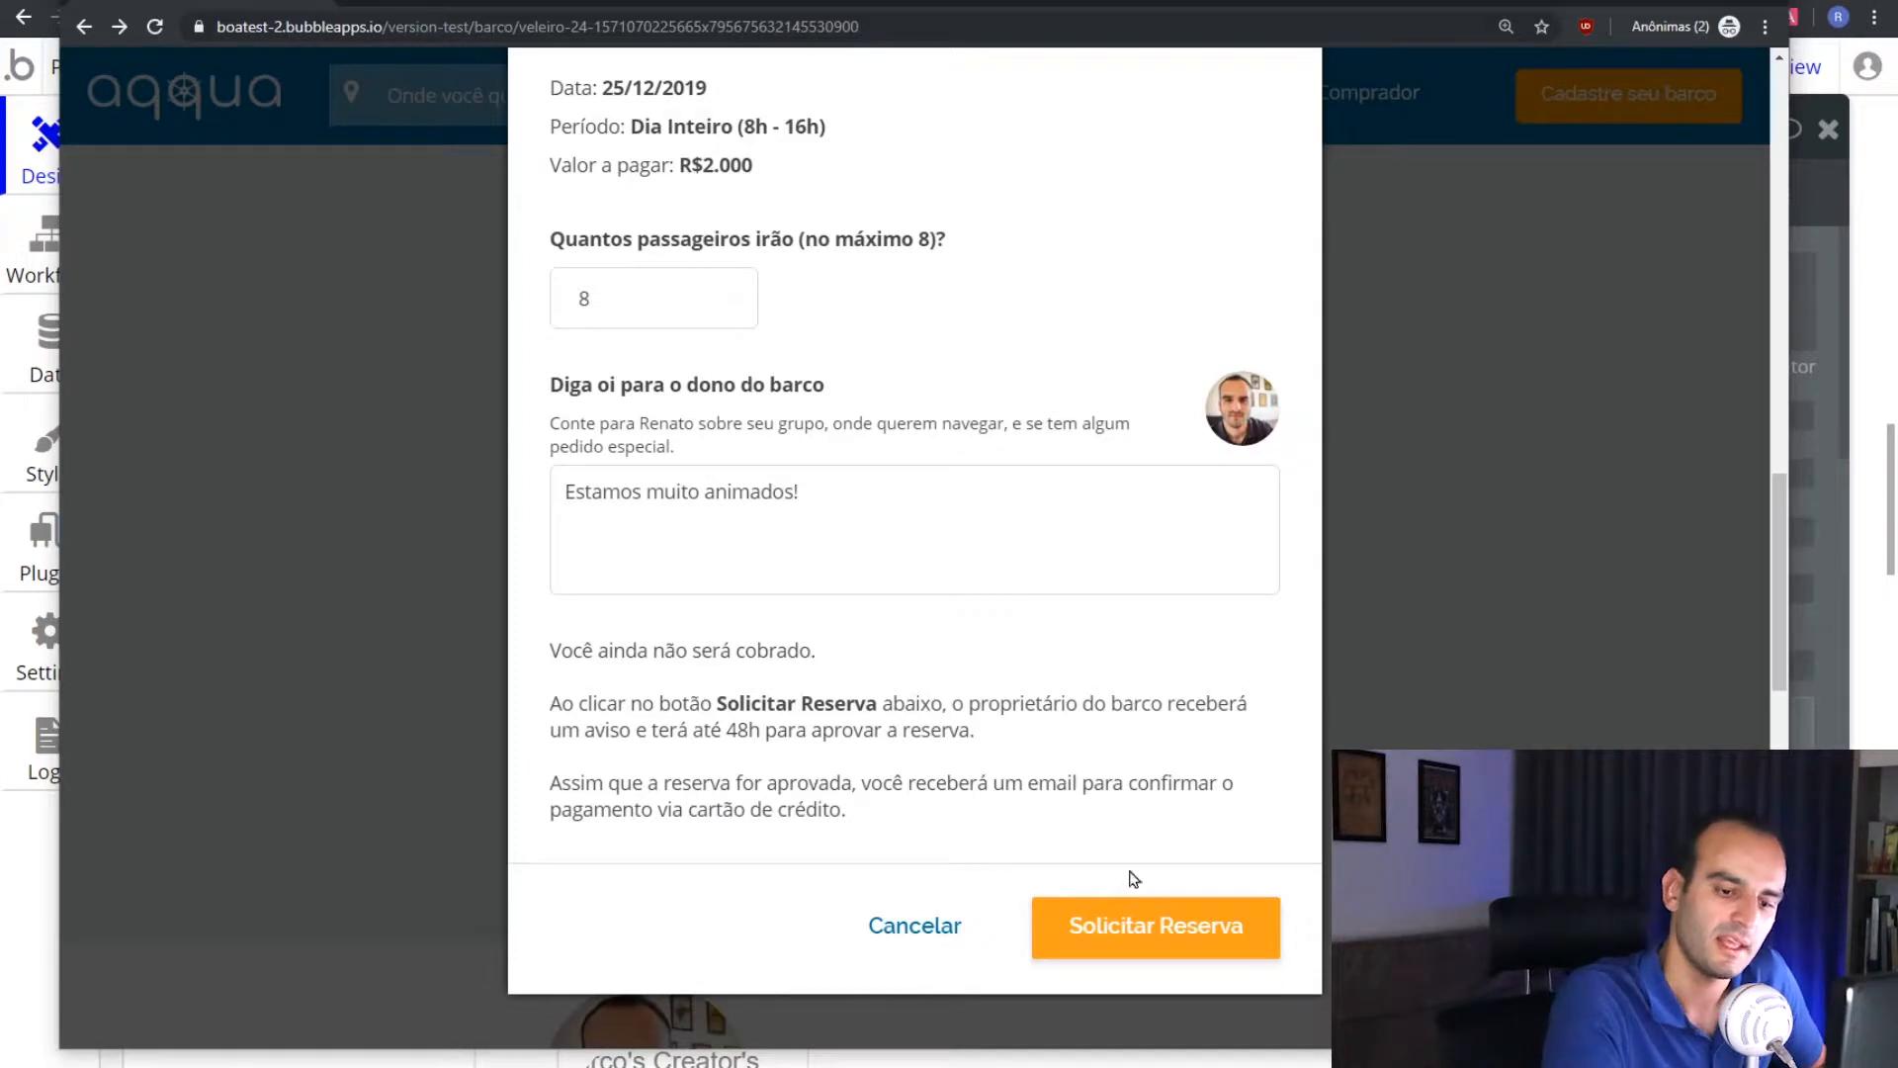
pyautogui.click(1147, 924)
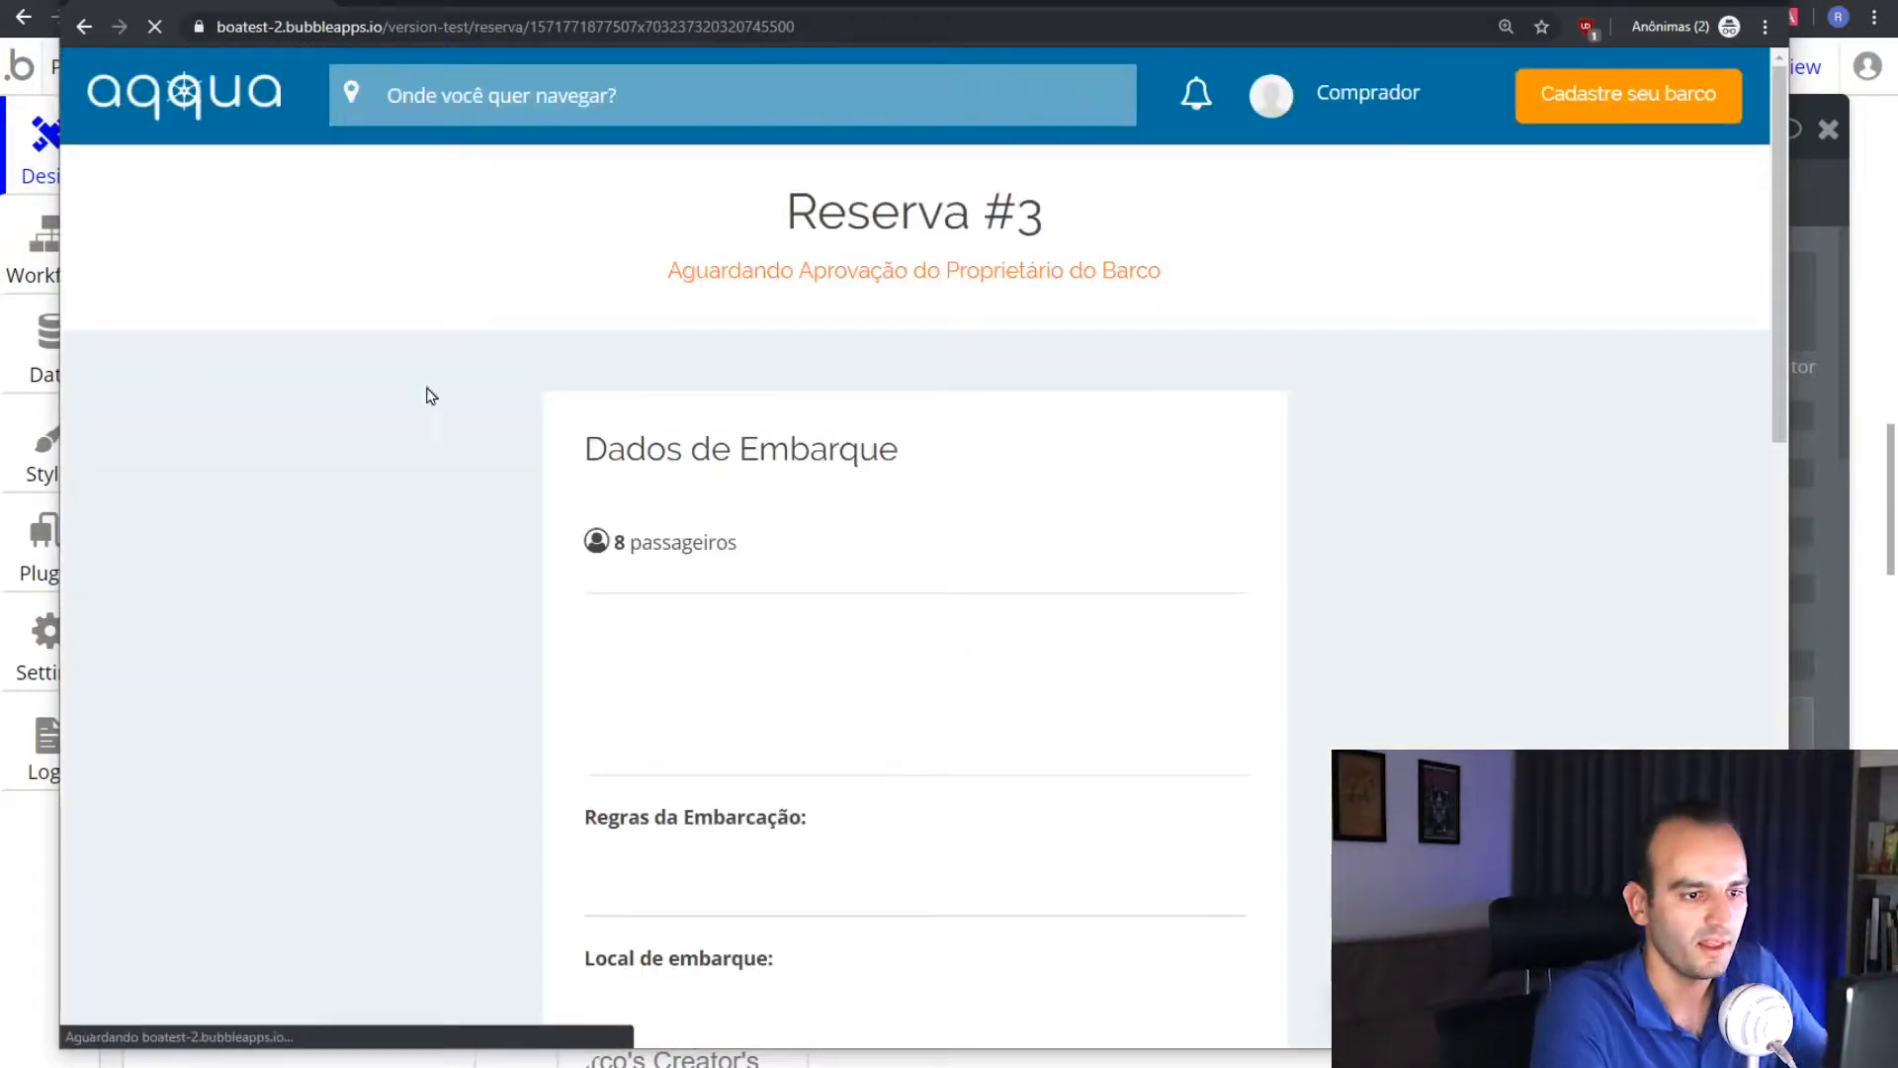
# Examine the new reservation's title and approval status in the page heading
pyautogui.moveTo(786, 207); pyautogui.dragTo(1172, 270)
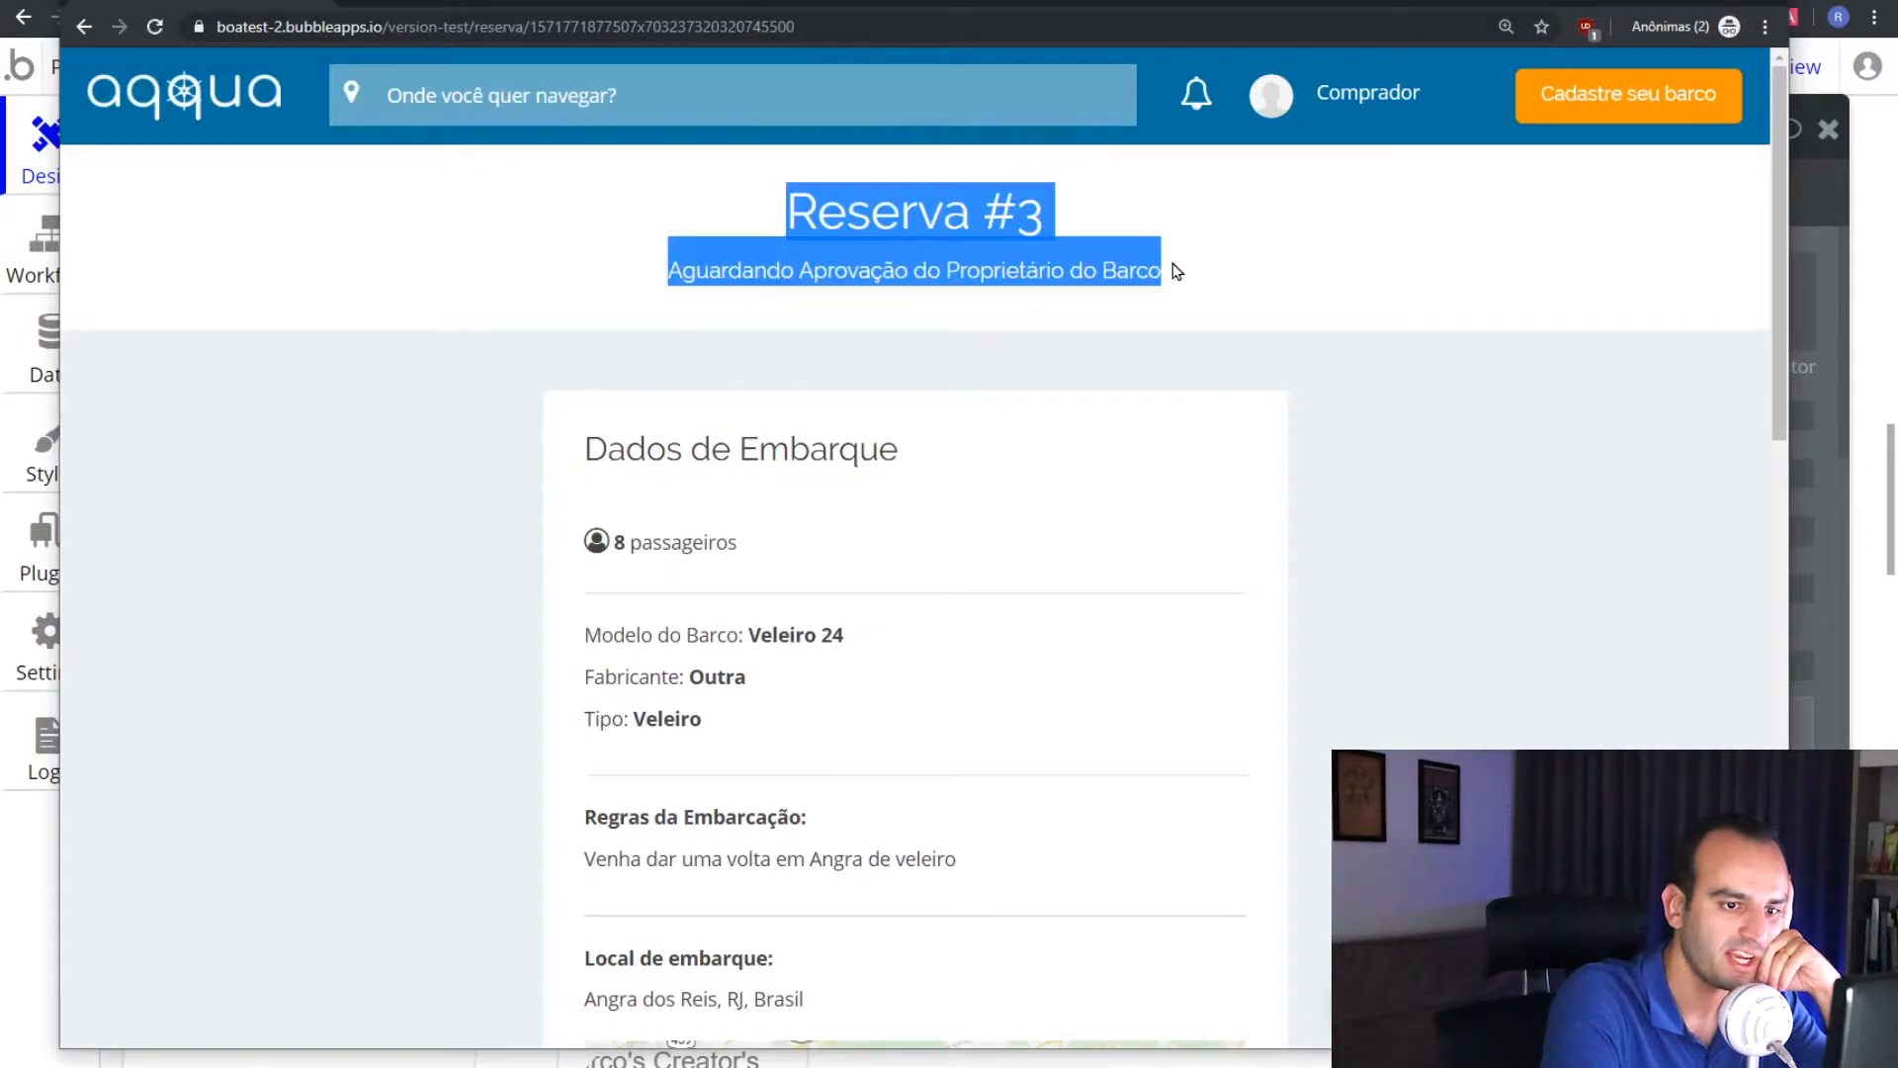
pyautogui.click(821, 210)
pyautogui.moveTo(788, 203); pyautogui.dragTo(1051, 241)
pyautogui.click(961, 205)
pyautogui.doubleClick(1012, 211)
pyautogui.click(997, 209)
pyautogui.moveTo(767, 273); pyautogui.dragTo(1113, 262)
pyautogui.click(1110, 265)
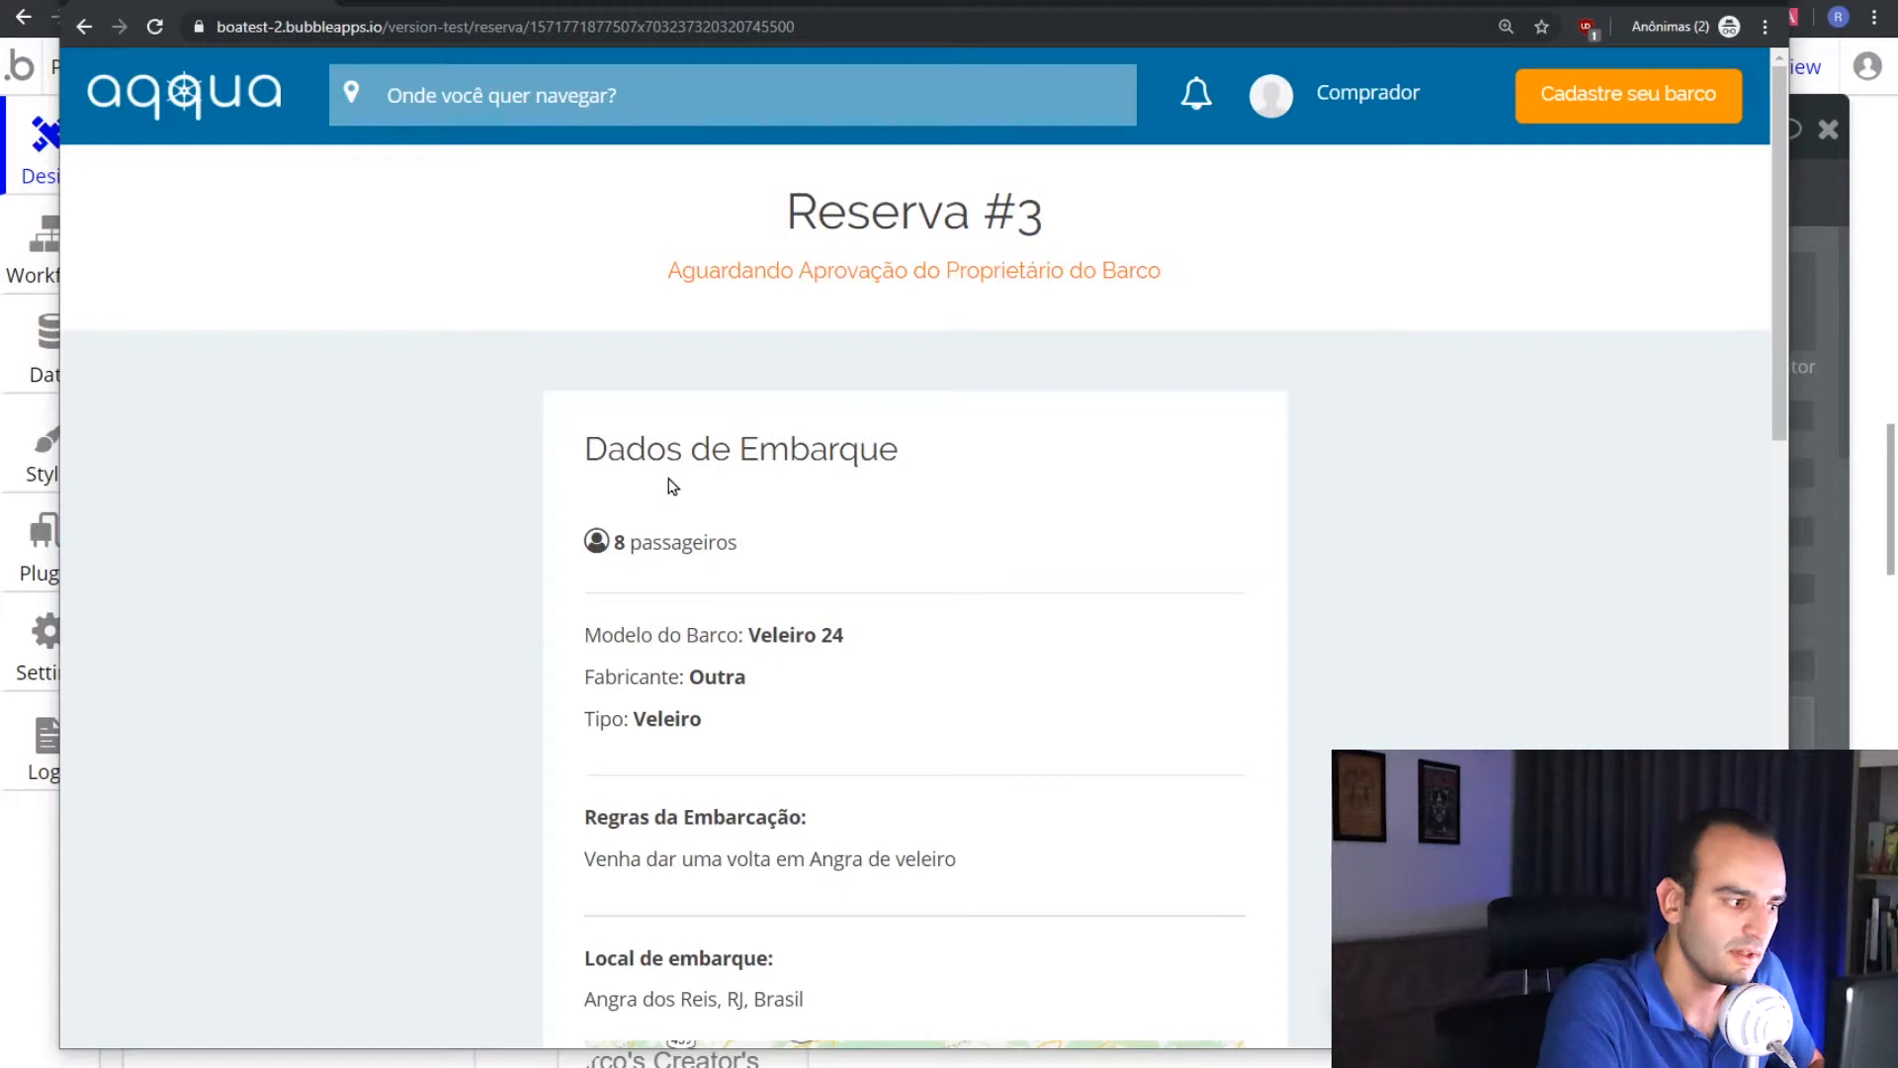
# Review the reservation's boarding details, including passengers, boat data, vessel rules, boarding location, and time and period
pyautogui.scroll(-1, 678, 483)
pyautogui.scroll(-2, 695, 516)
pyautogui.scroll(-2, 712, 288)
pyautogui.scroll(3, 712, 306)
pyautogui.scroll(2, 712, 307)
pyautogui.moveTo(622, 436); pyautogui.dragTo(662, 441)
pyautogui.click(616, 431)
pyautogui.scroll(-2, 796, 283)
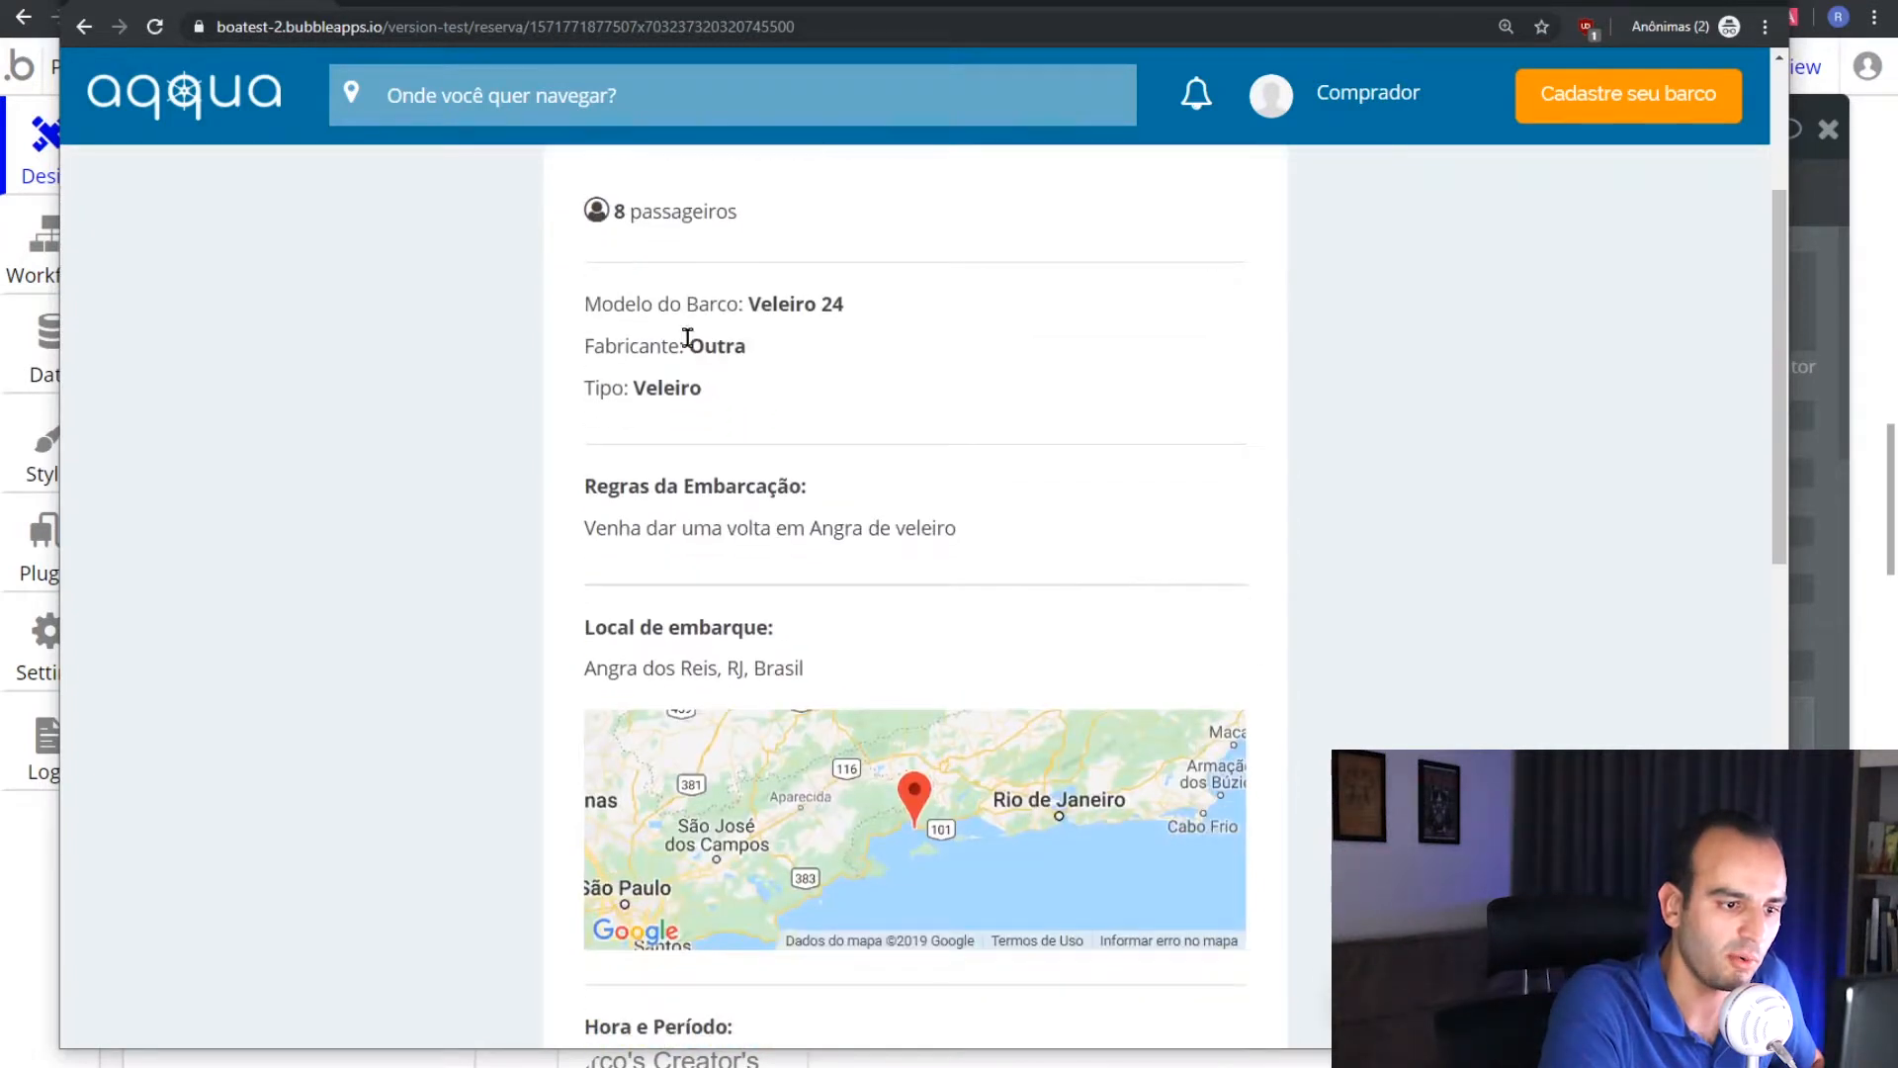
pyautogui.scroll(-2, 669, 370)
pyautogui.scroll(-3, 690, 427)
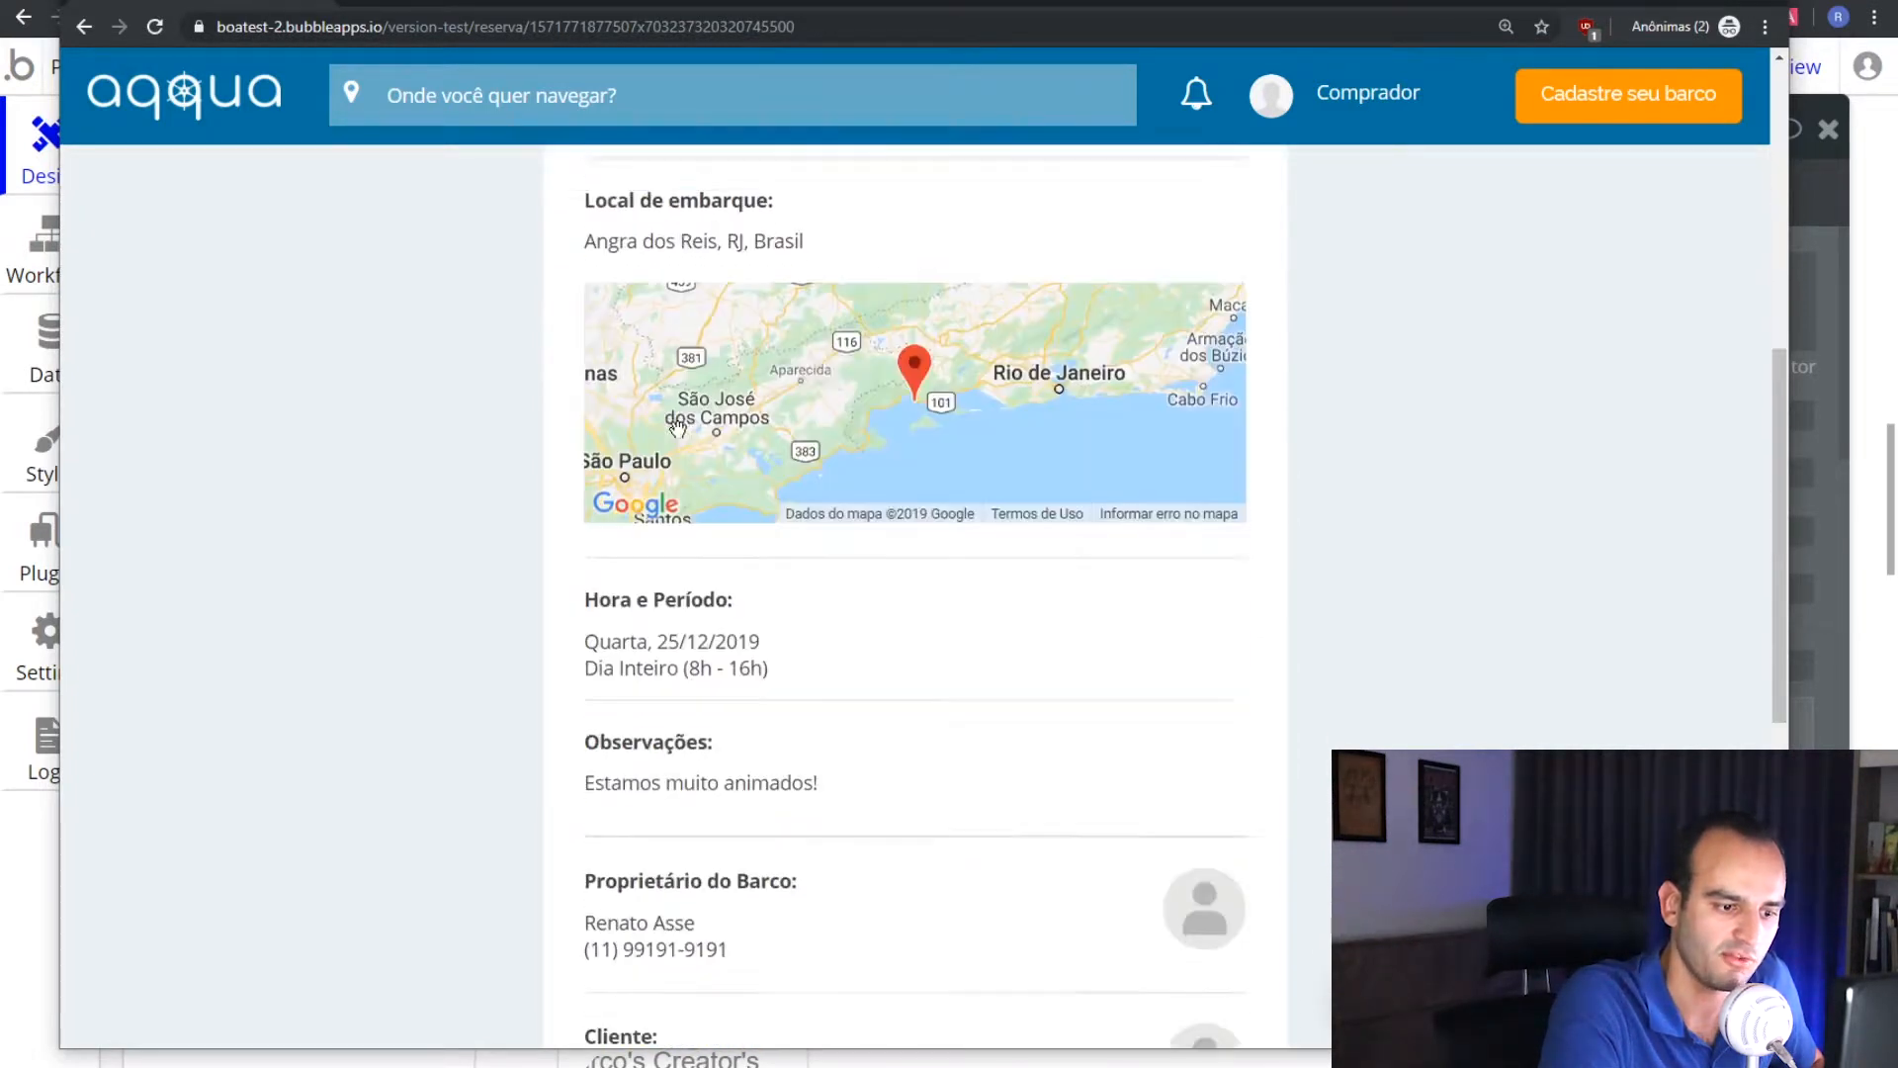
pyautogui.scroll(-2, 720, 546)
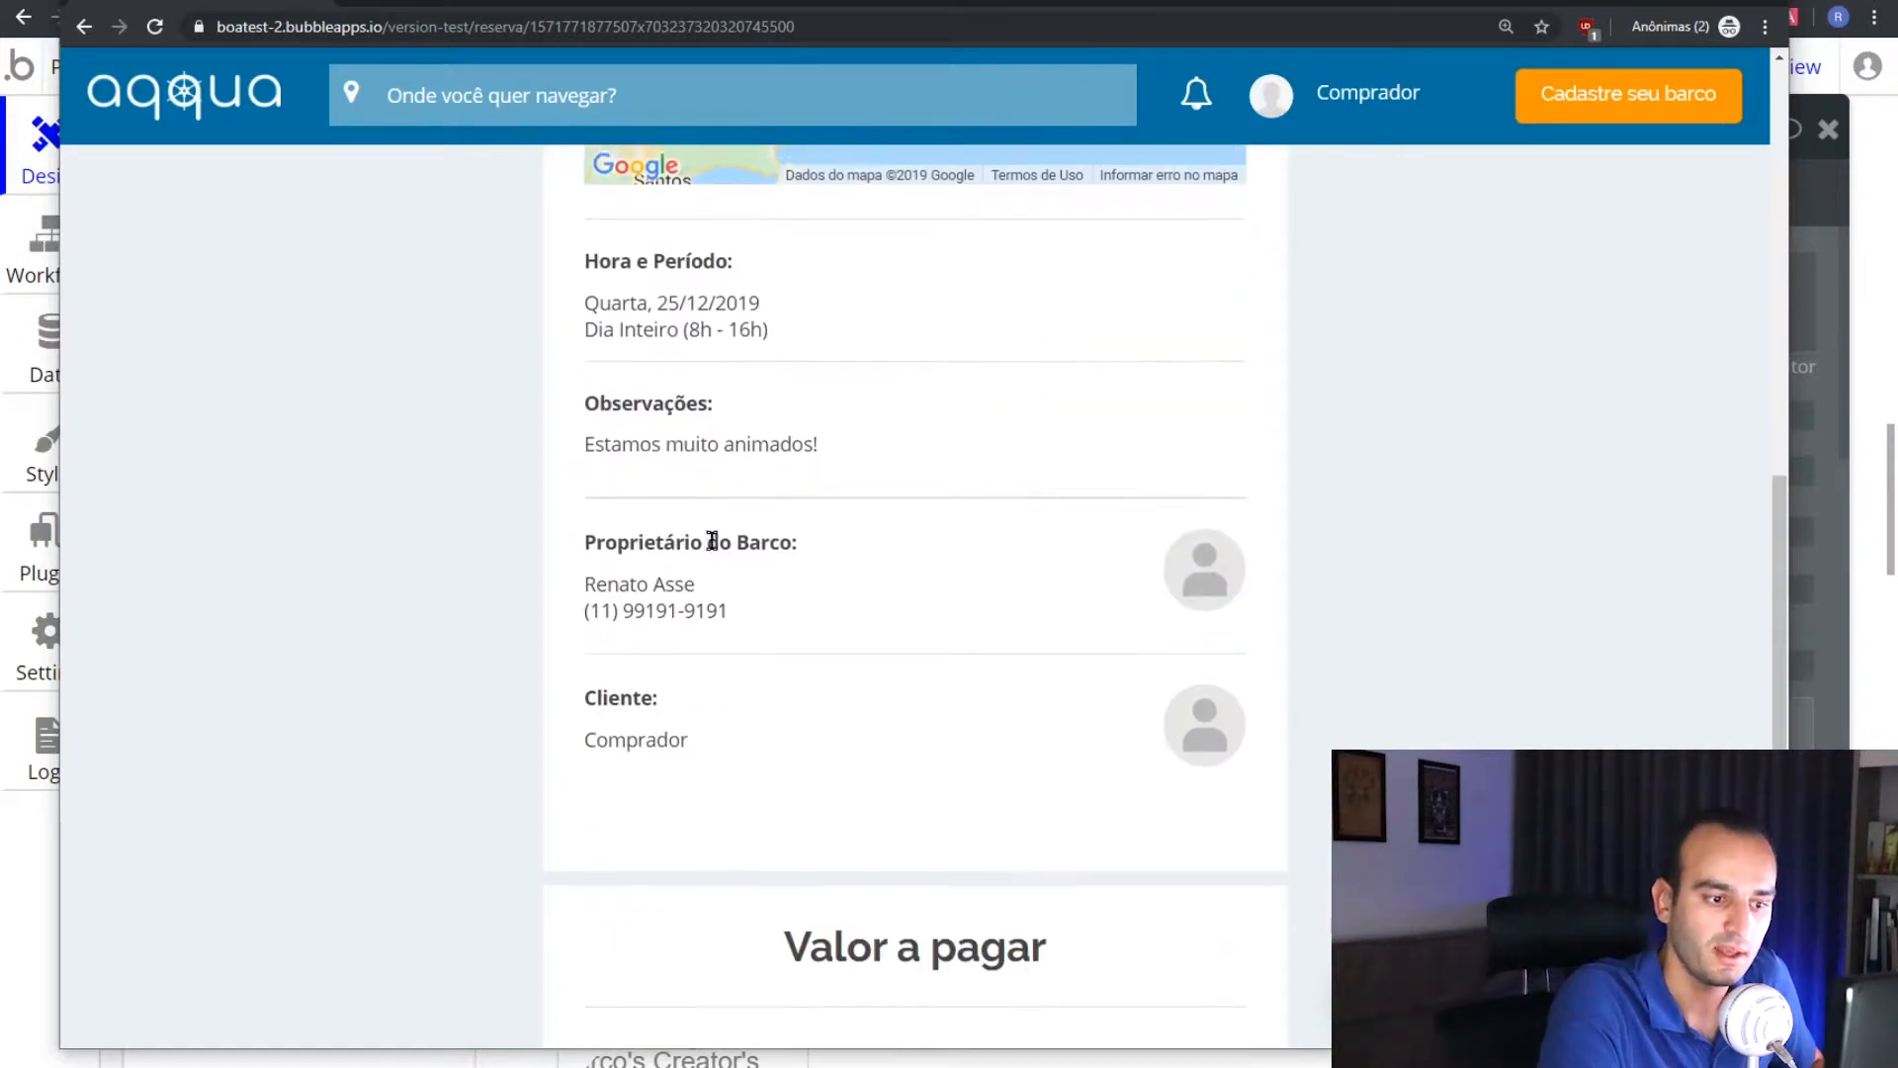
# Review the reservation's remarks, owner and client details, amount to pay, and the approval instructions at the page's end
pyautogui.moveTo(636, 432); pyautogui.dragTo(767, 436)
pyautogui.click(732, 494)
pyautogui.moveTo(617, 537); pyautogui.dragTo(682, 739)
pyautogui.click(620, 566)
pyautogui.click(669, 694)
pyautogui.scroll(-2, 676, 664)
pyautogui.scroll(-2, 672, 658)
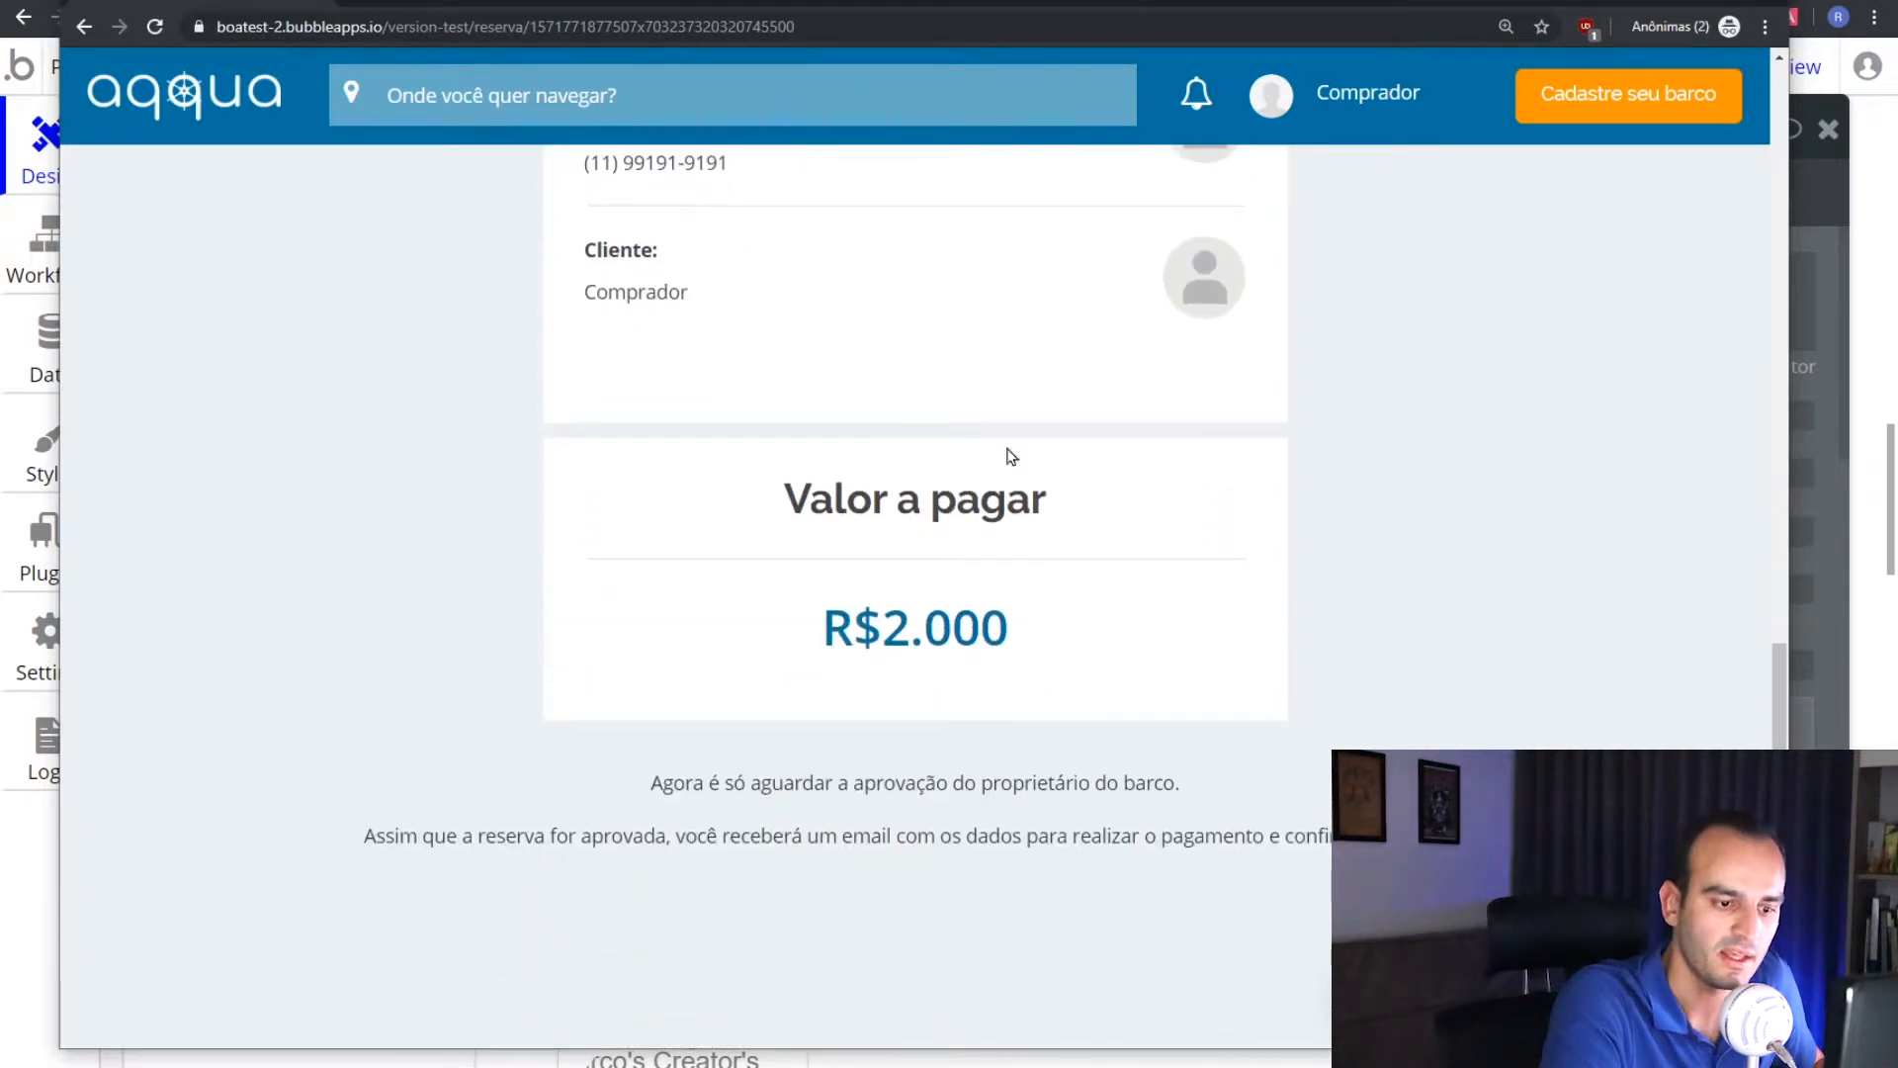
pyautogui.scroll(-1, 732, 721)
pyautogui.moveTo(651, 757); pyautogui.dragTo(898, 757)
pyautogui.click(899, 756)
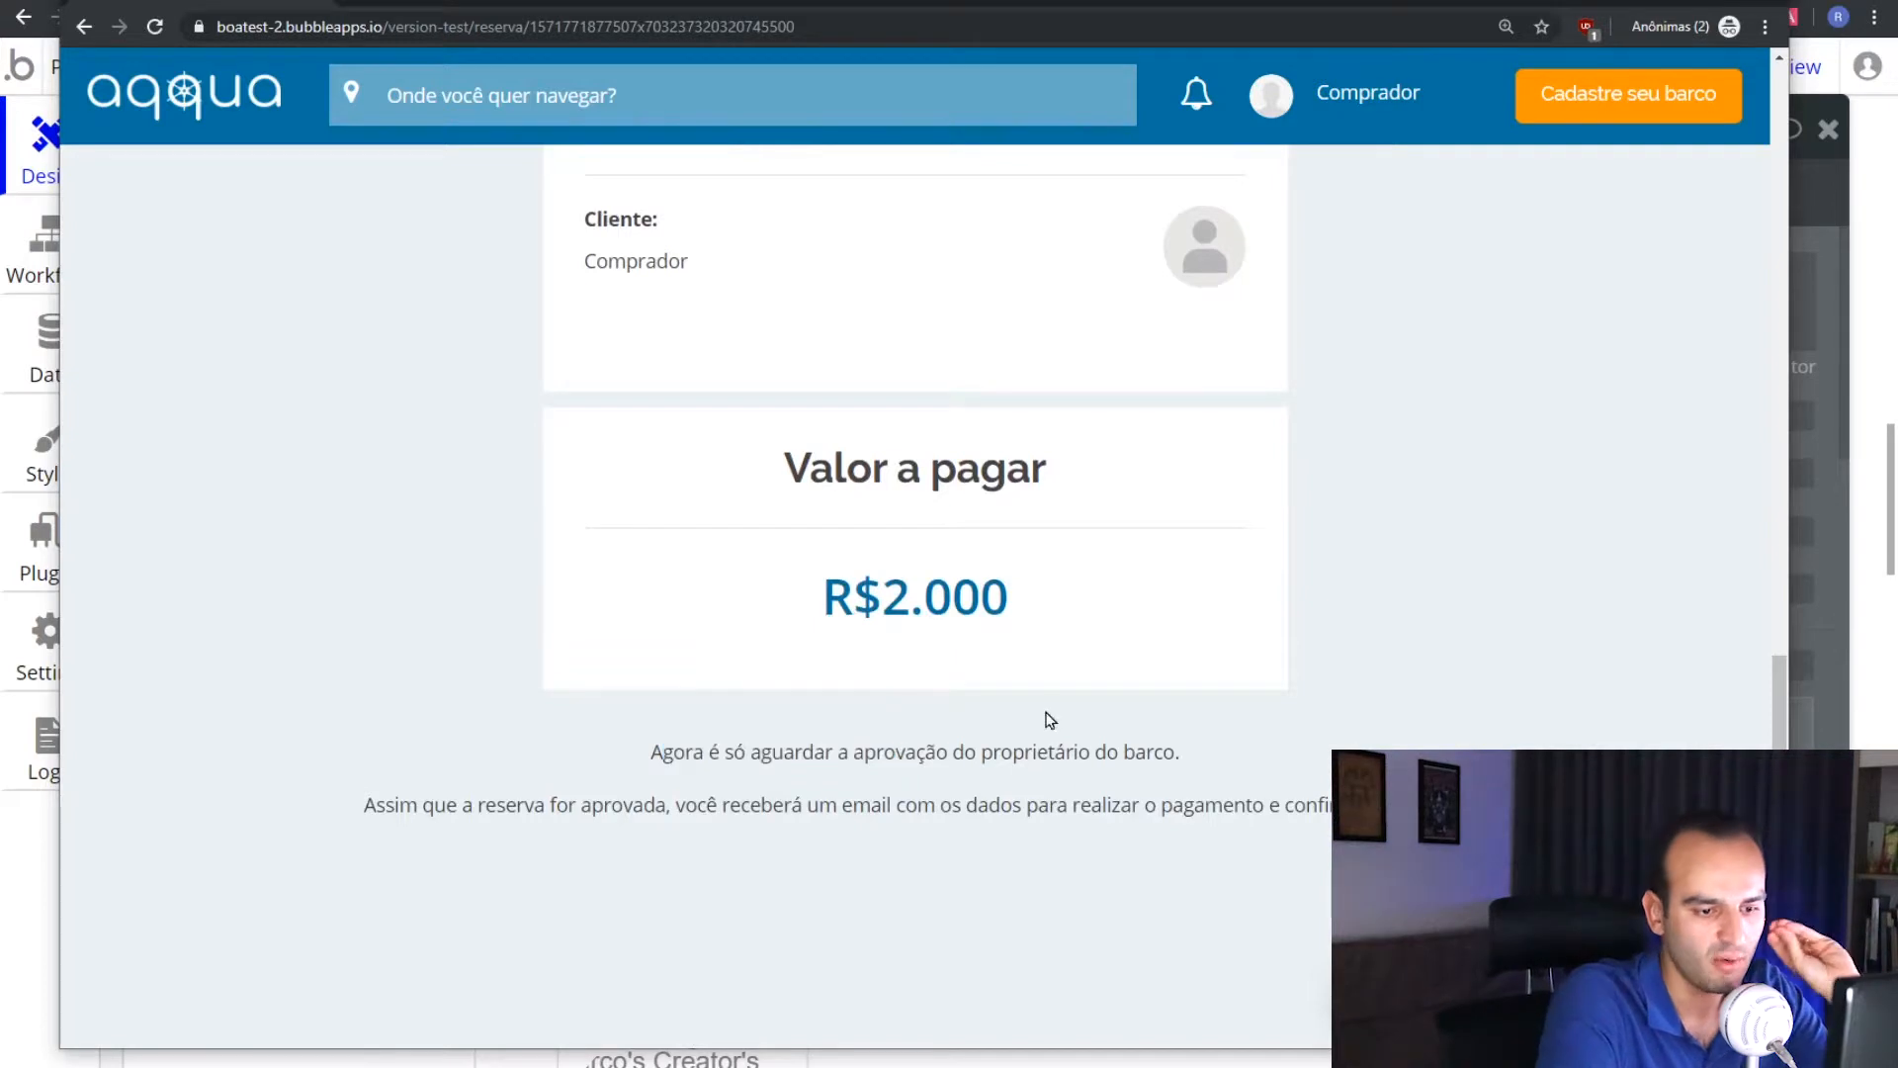
# Read the notes below the amount to pay about the owner's approval and the payment e-mail
pyautogui.doubleClick(1118, 749)
pyautogui.click(966, 746)
pyautogui.moveTo(554, 803); pyautogui.dragTo(1272, 796)
pyautogui.click(781, 804)
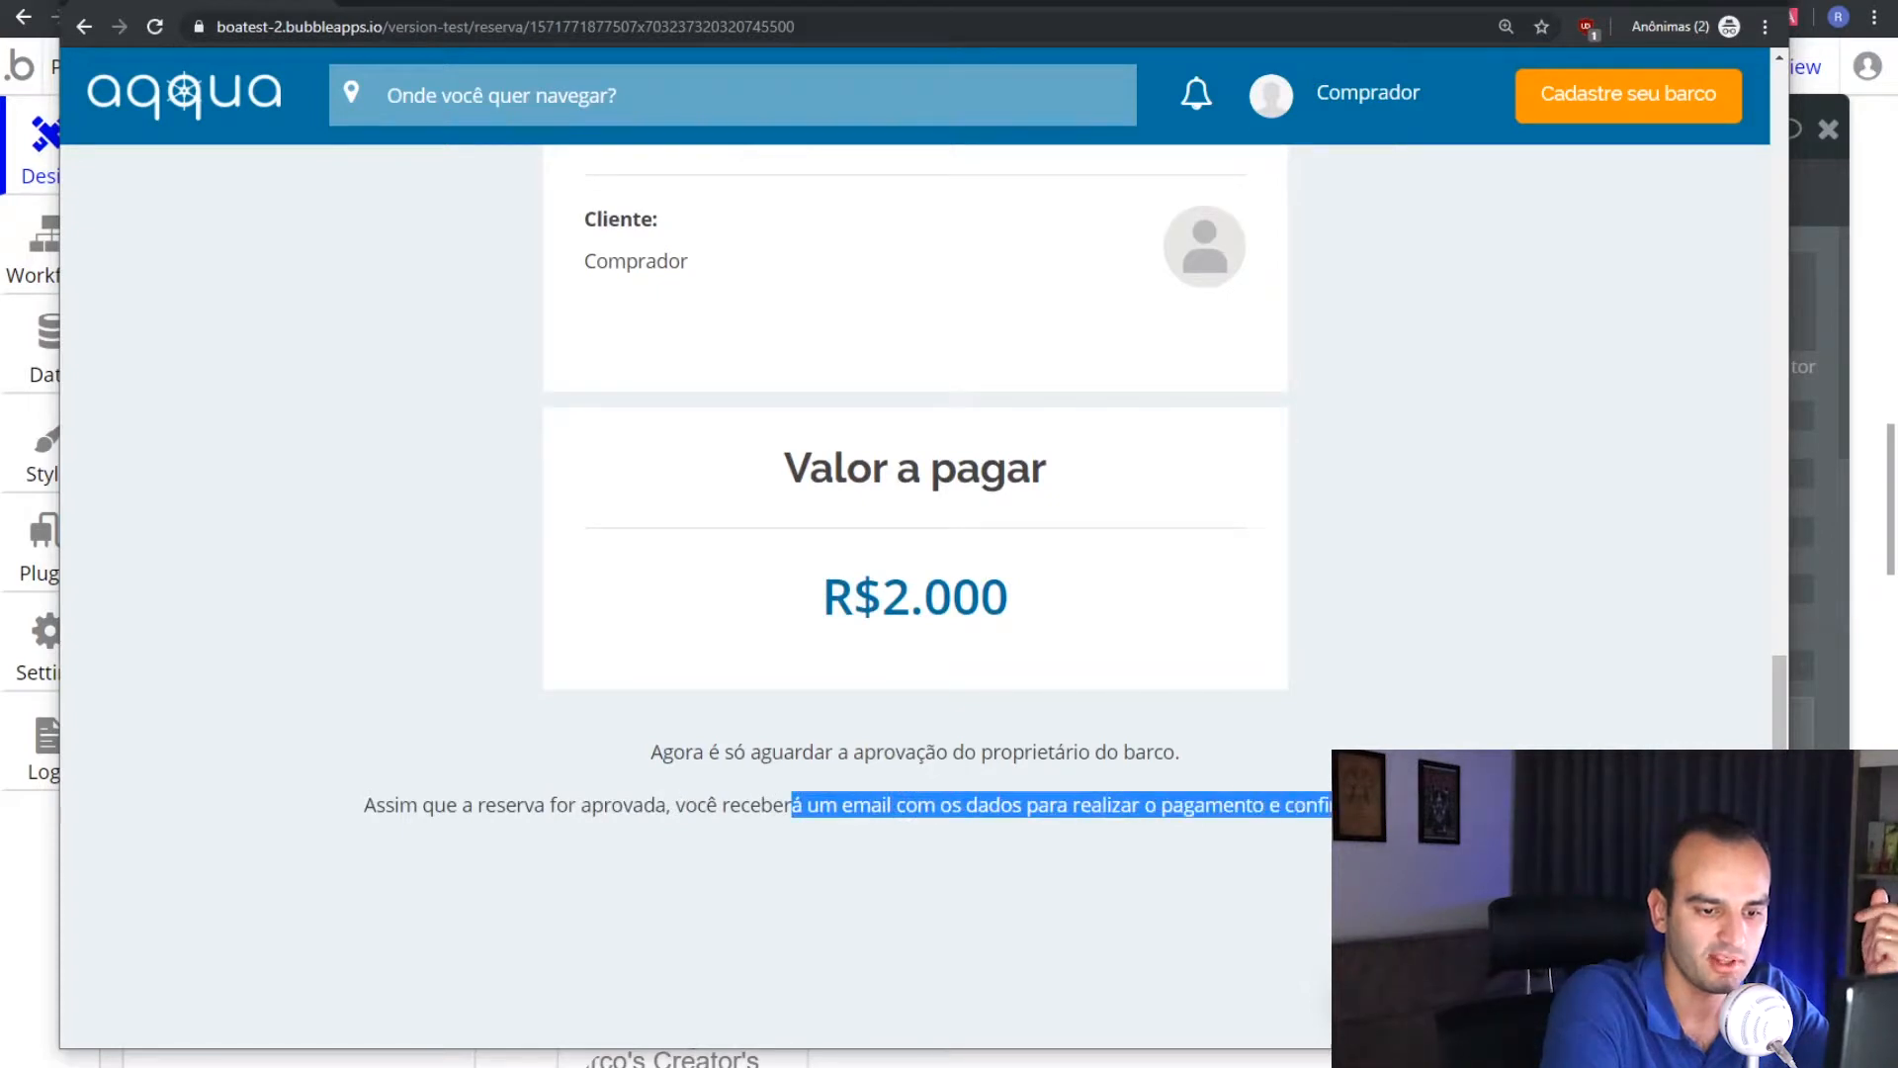
pyautogui.click(1344, 803)
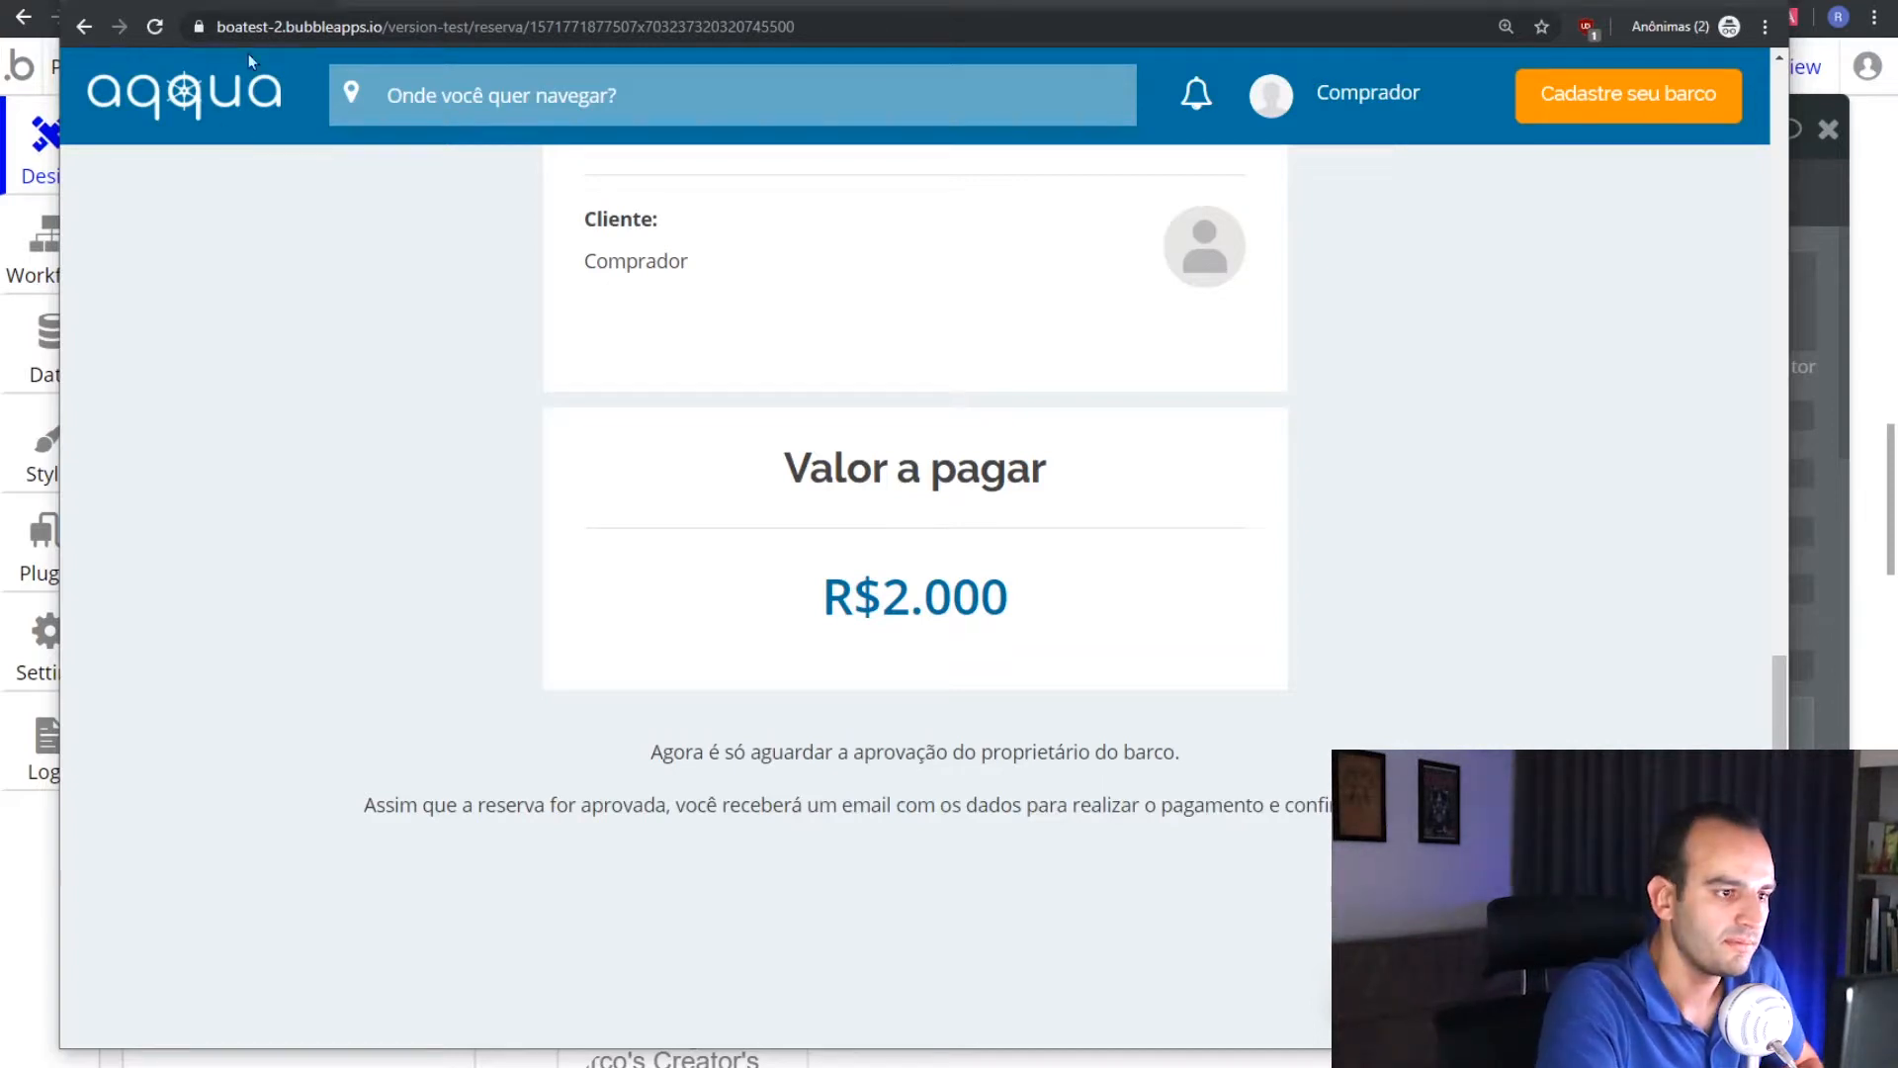
# Switch to the Bubble editor and inspect the popup action in the workflow of the barco page's Solicitar Reserva button
pyautogui.hotkey('alt', 'Tab')
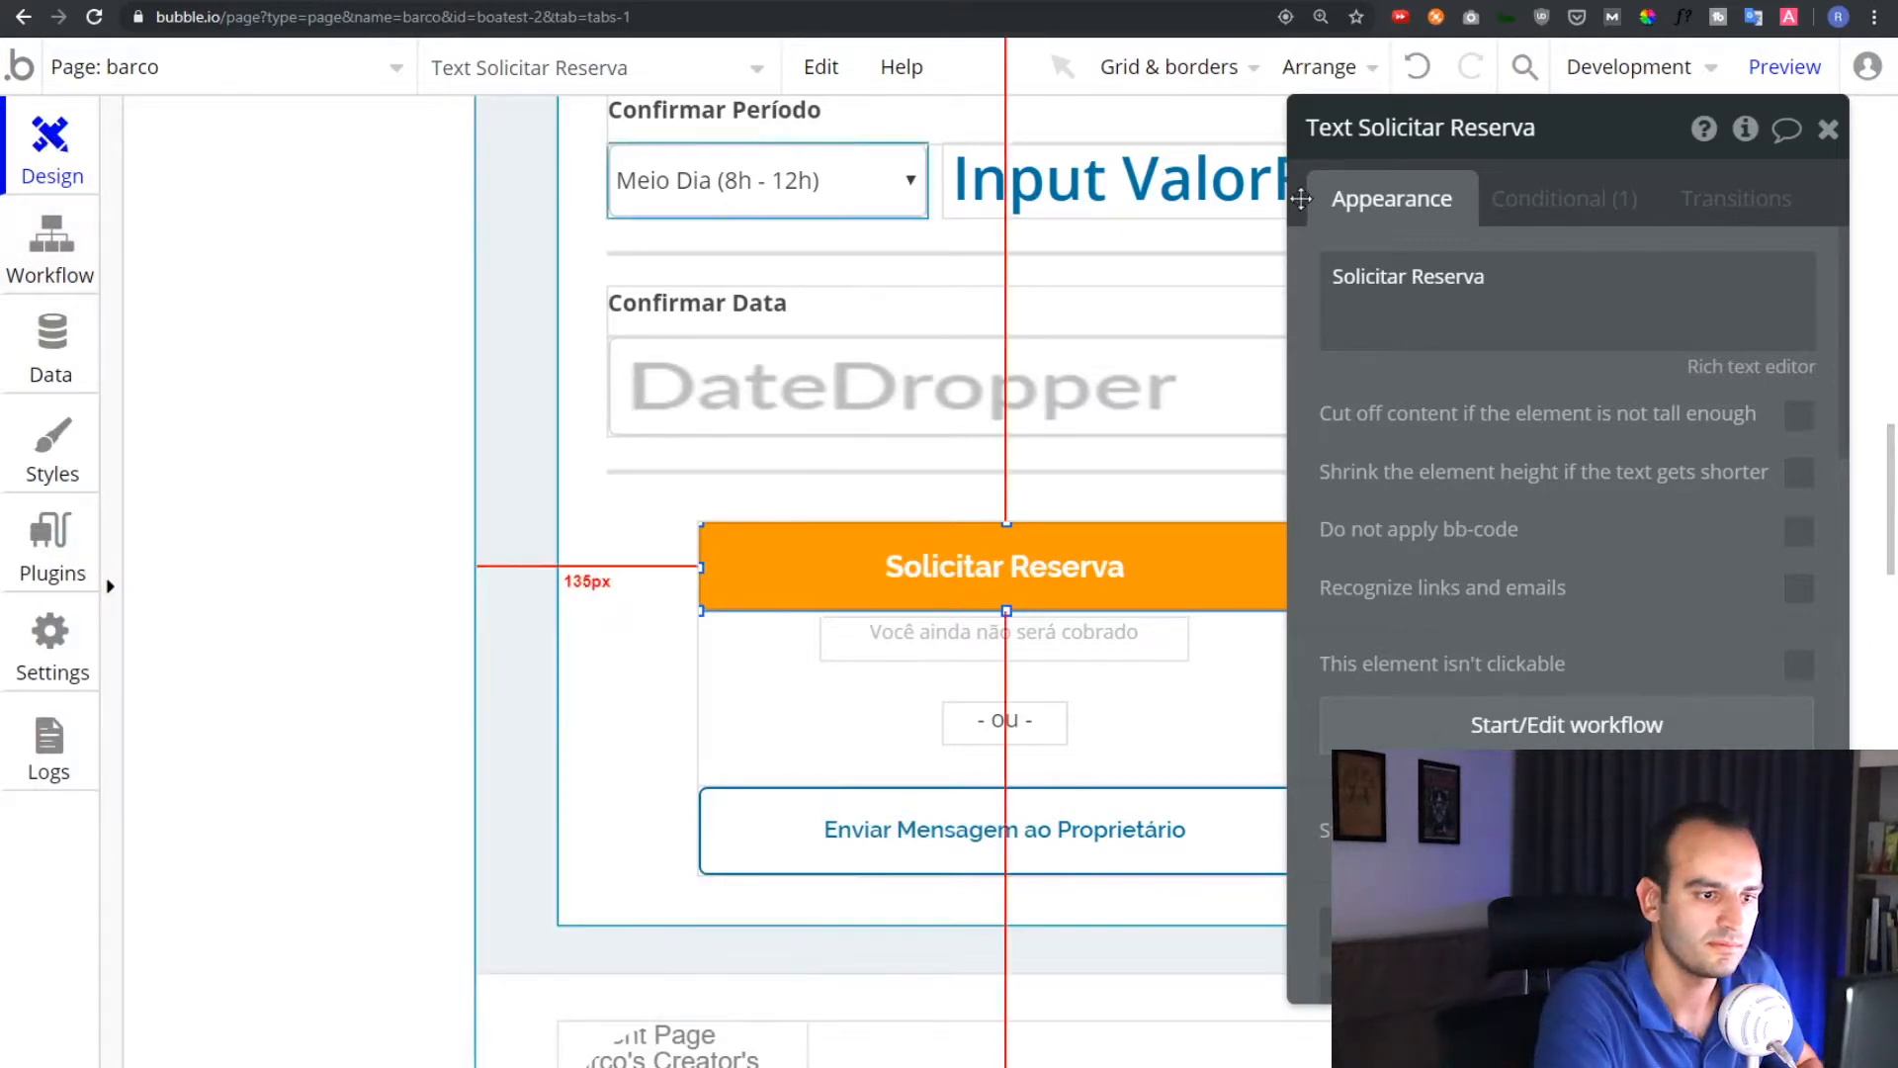
pyautogui.click(80, 243)
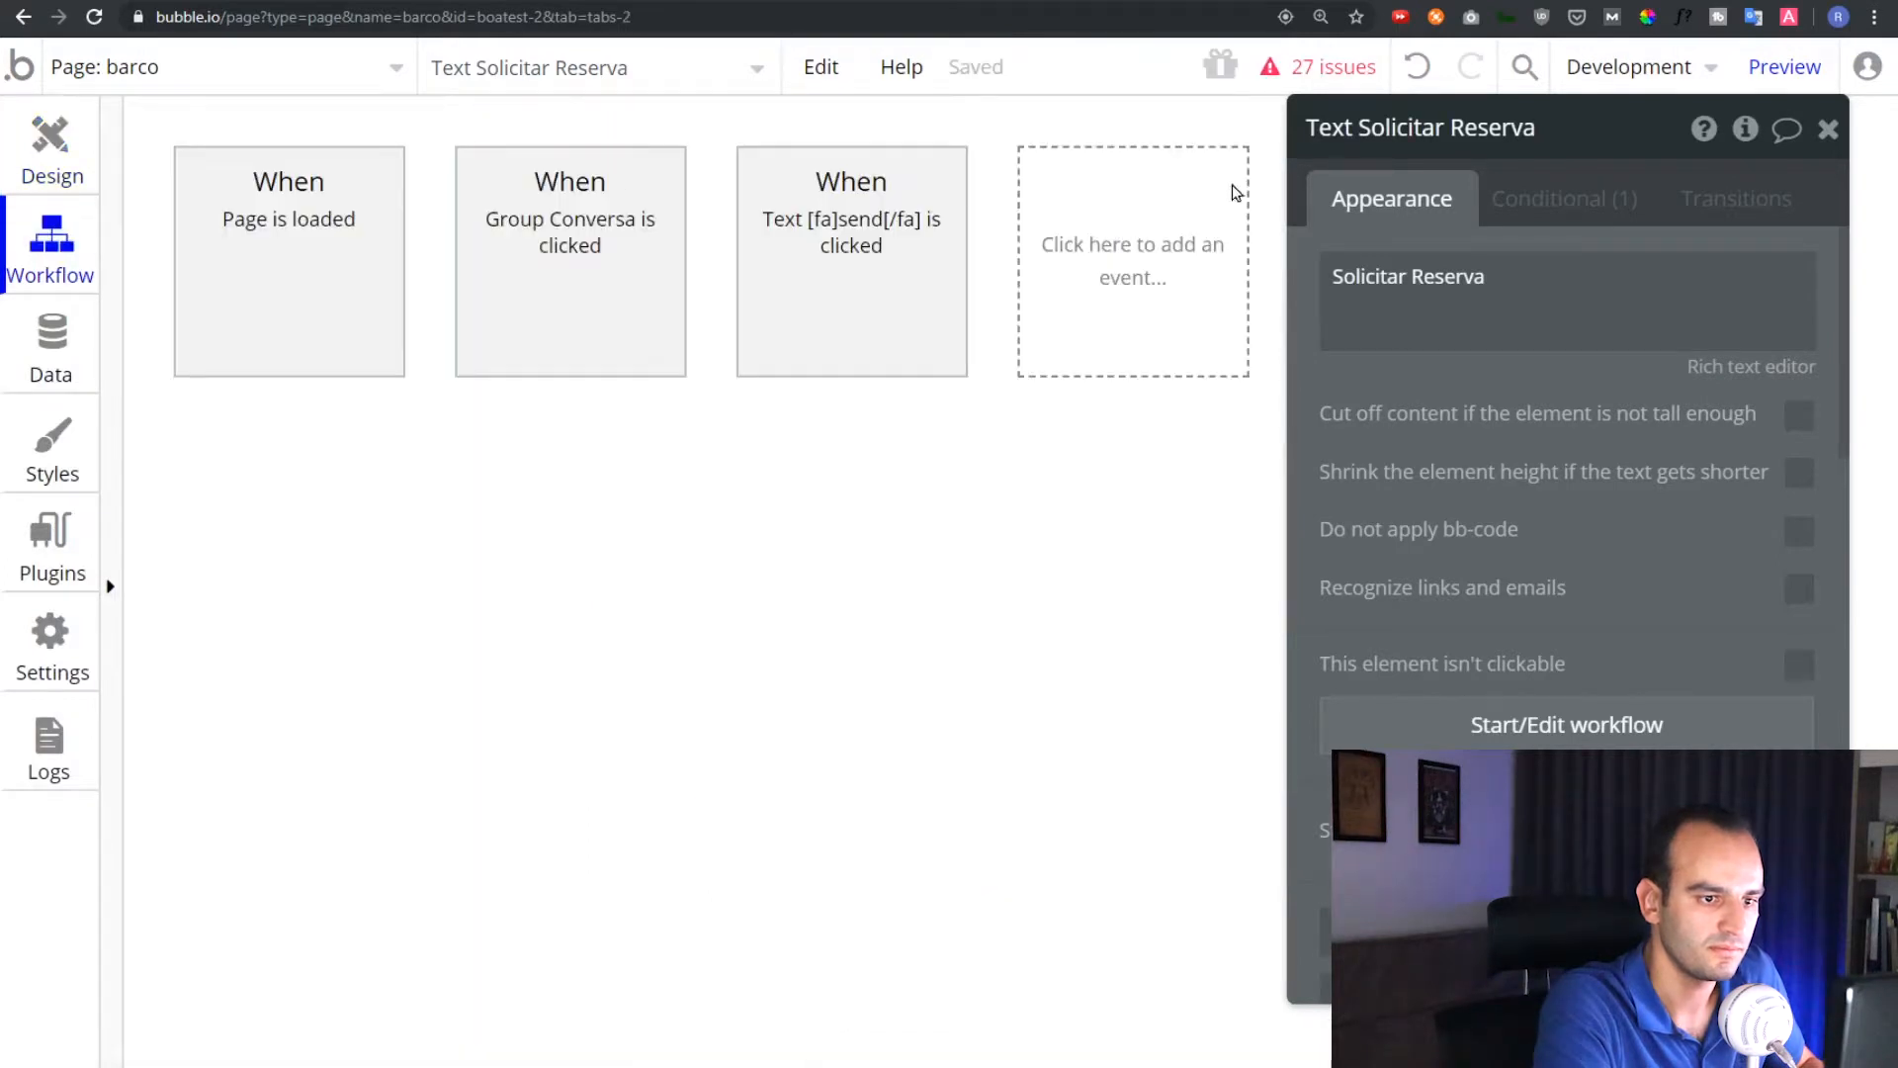
pyautogui.click(59, 144)
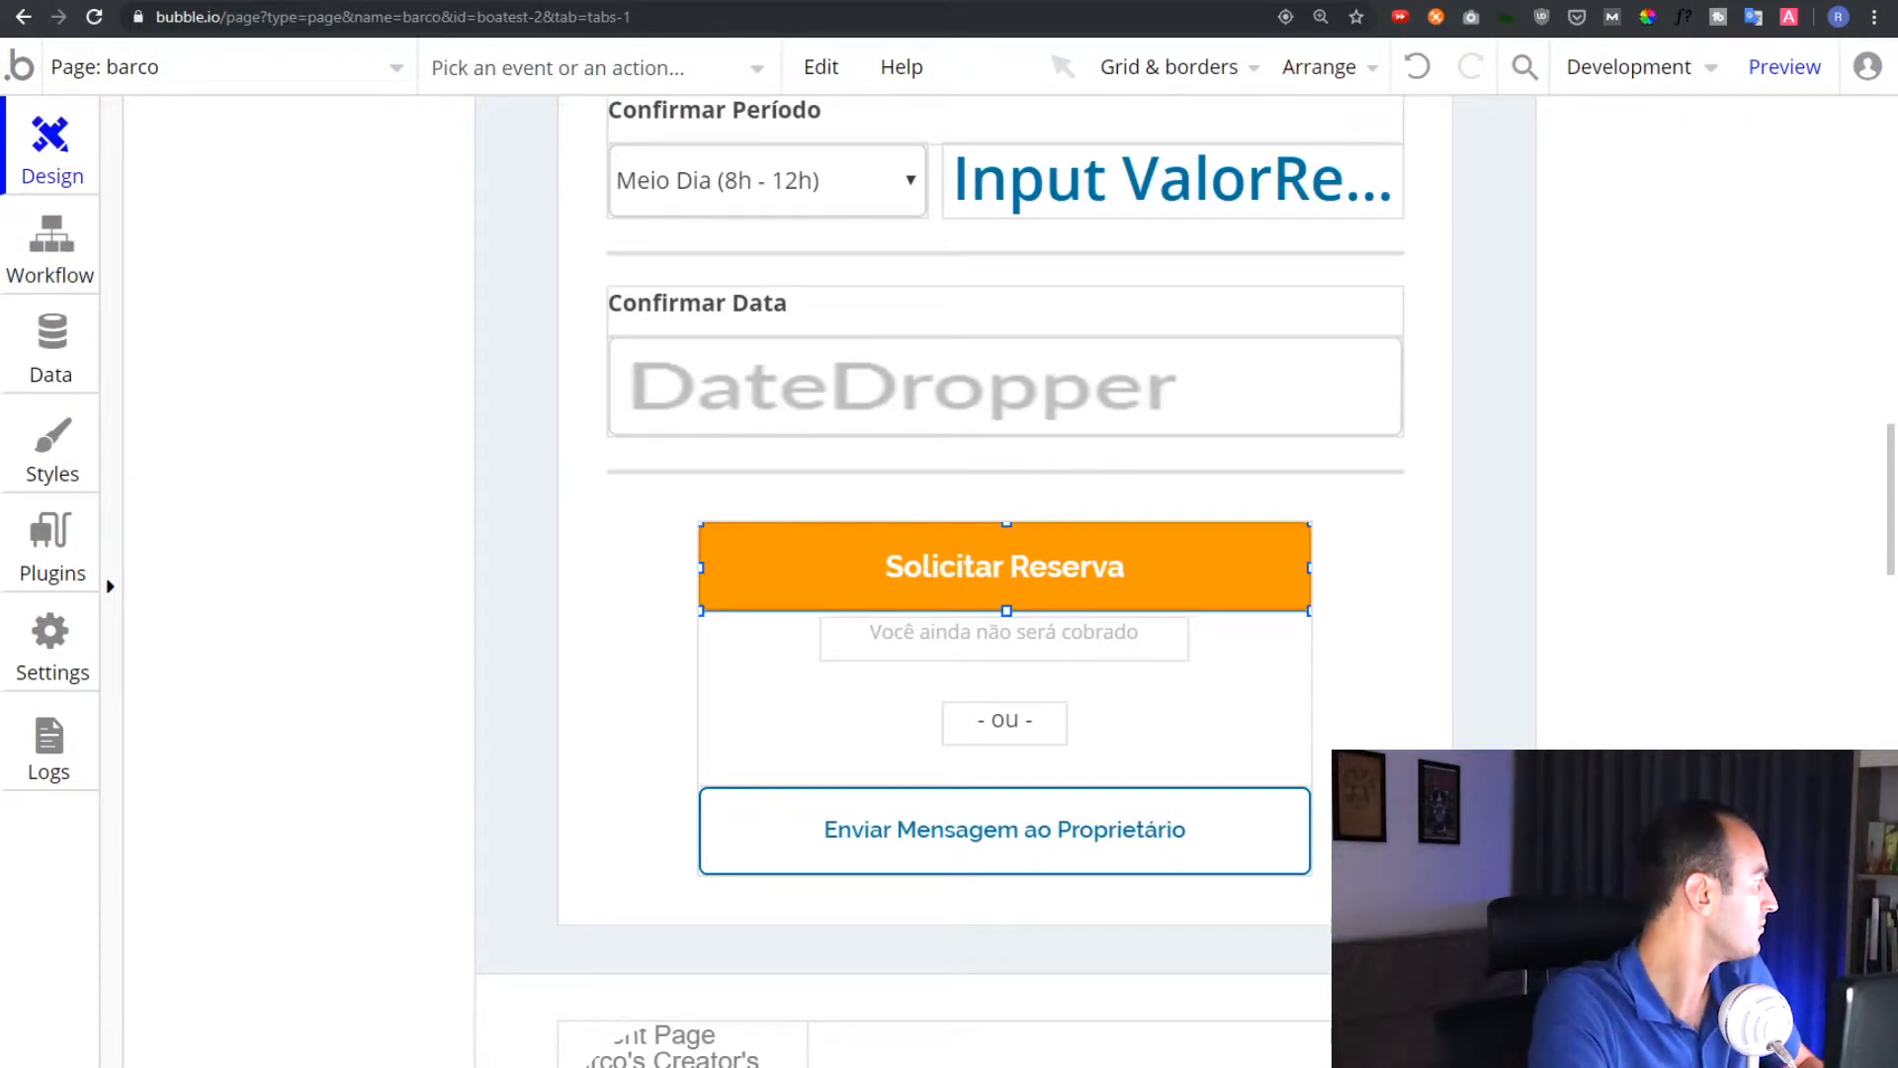
pyautogui.doubleClick(924, 583)
pyautogui.click(1160, 66)
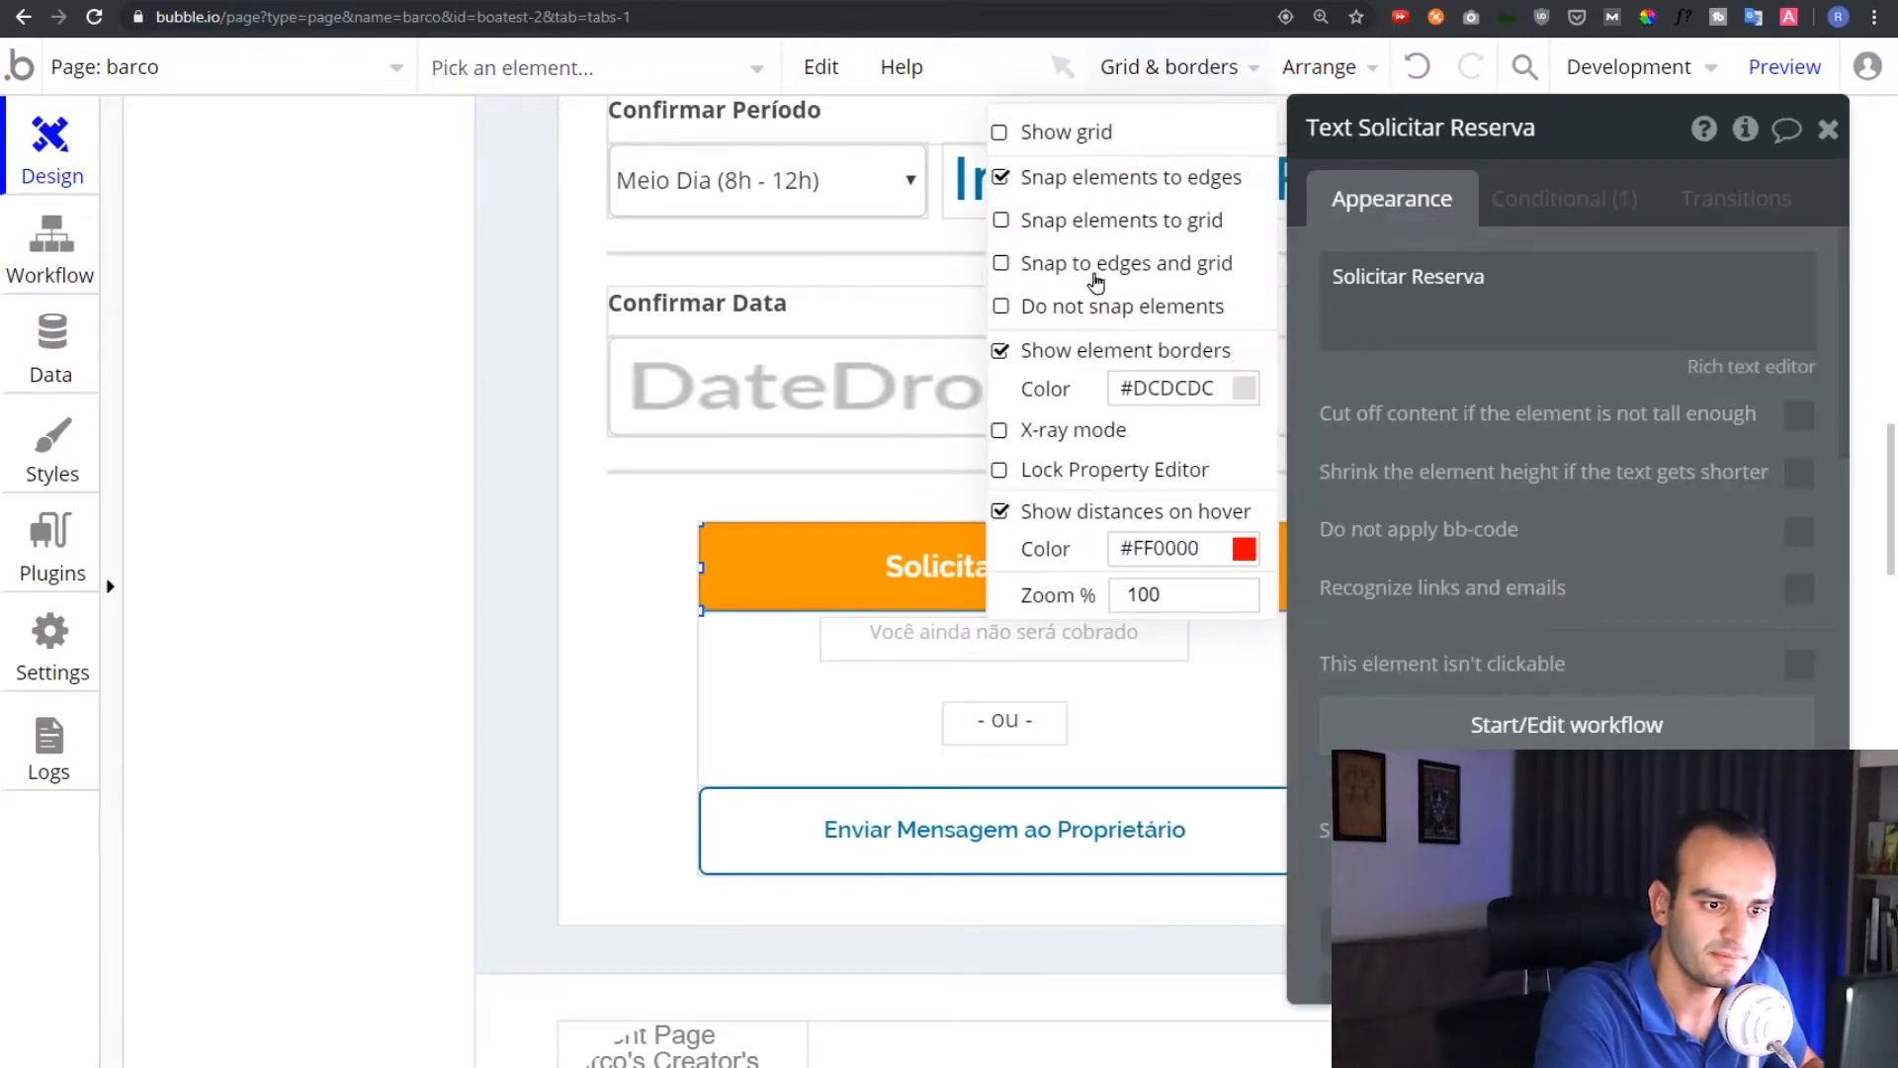
pyautogui.click(1415, 364)
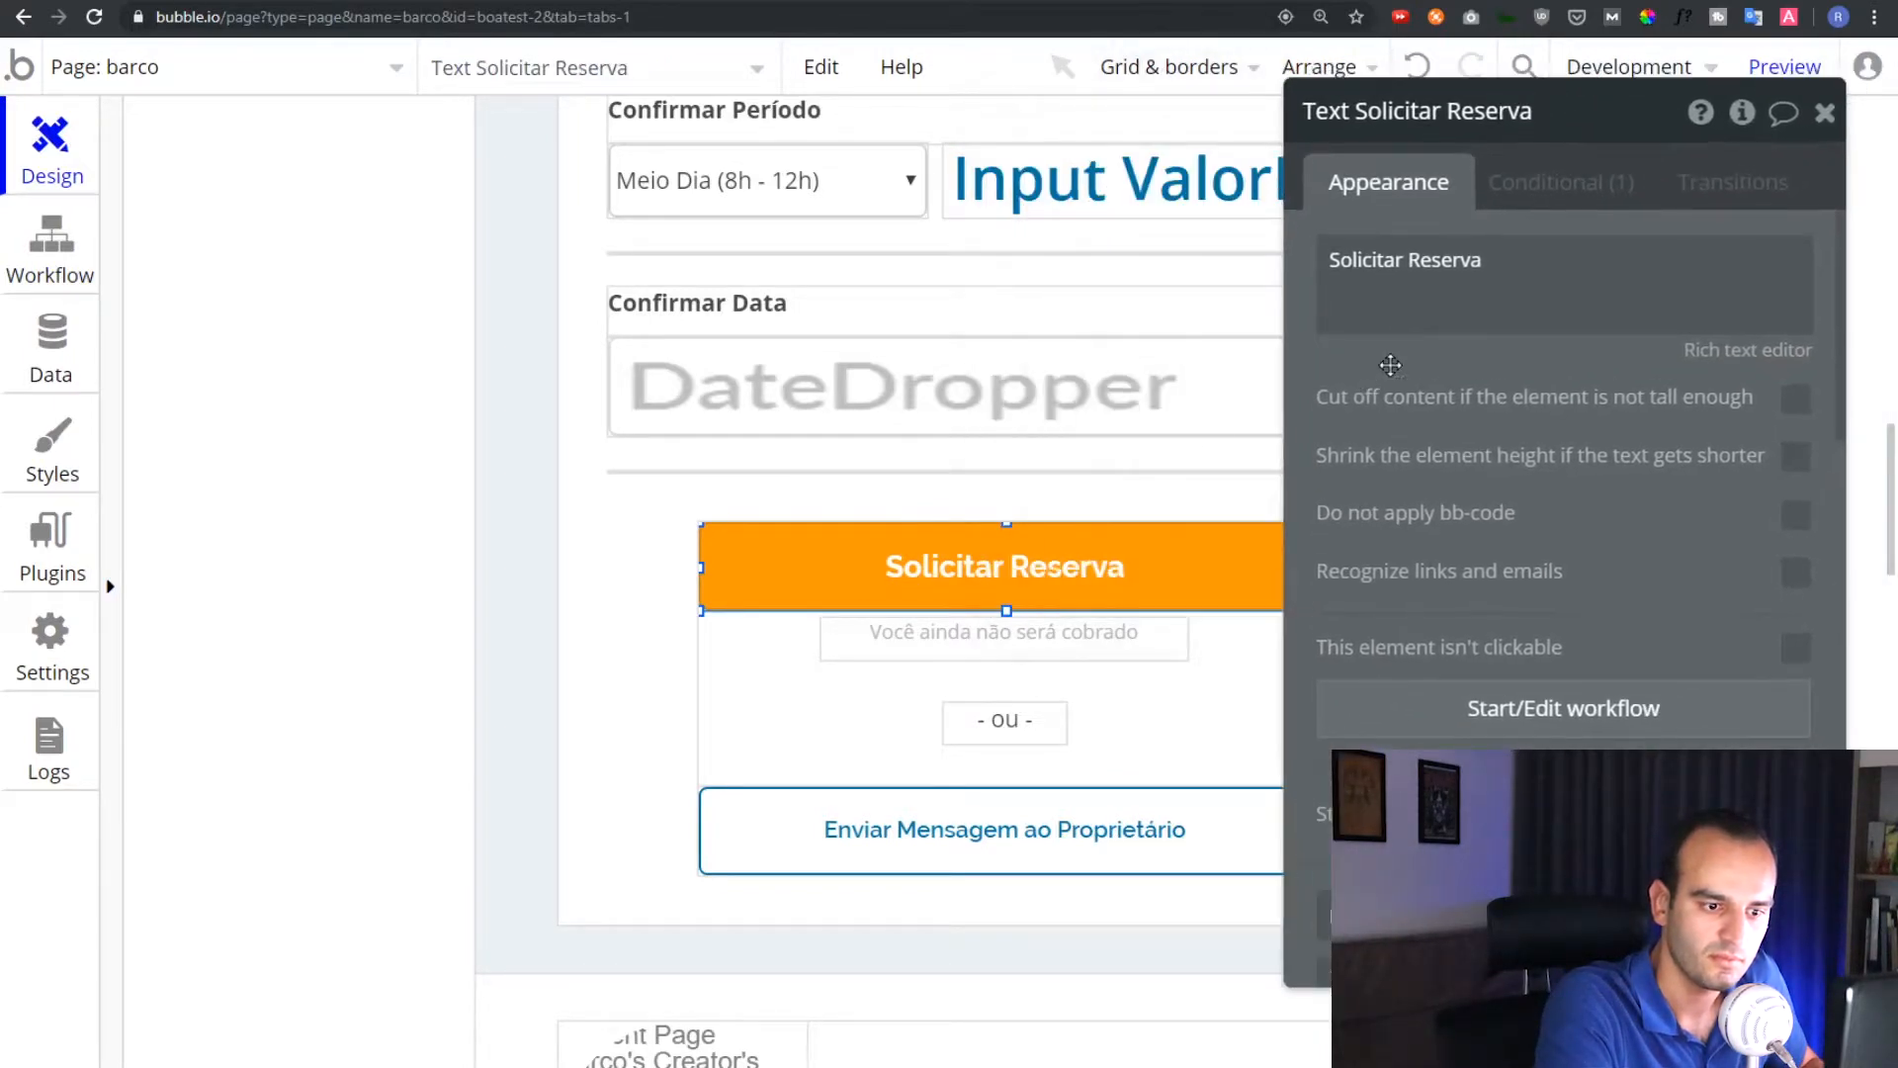
pyautogui.click(1504, 708)
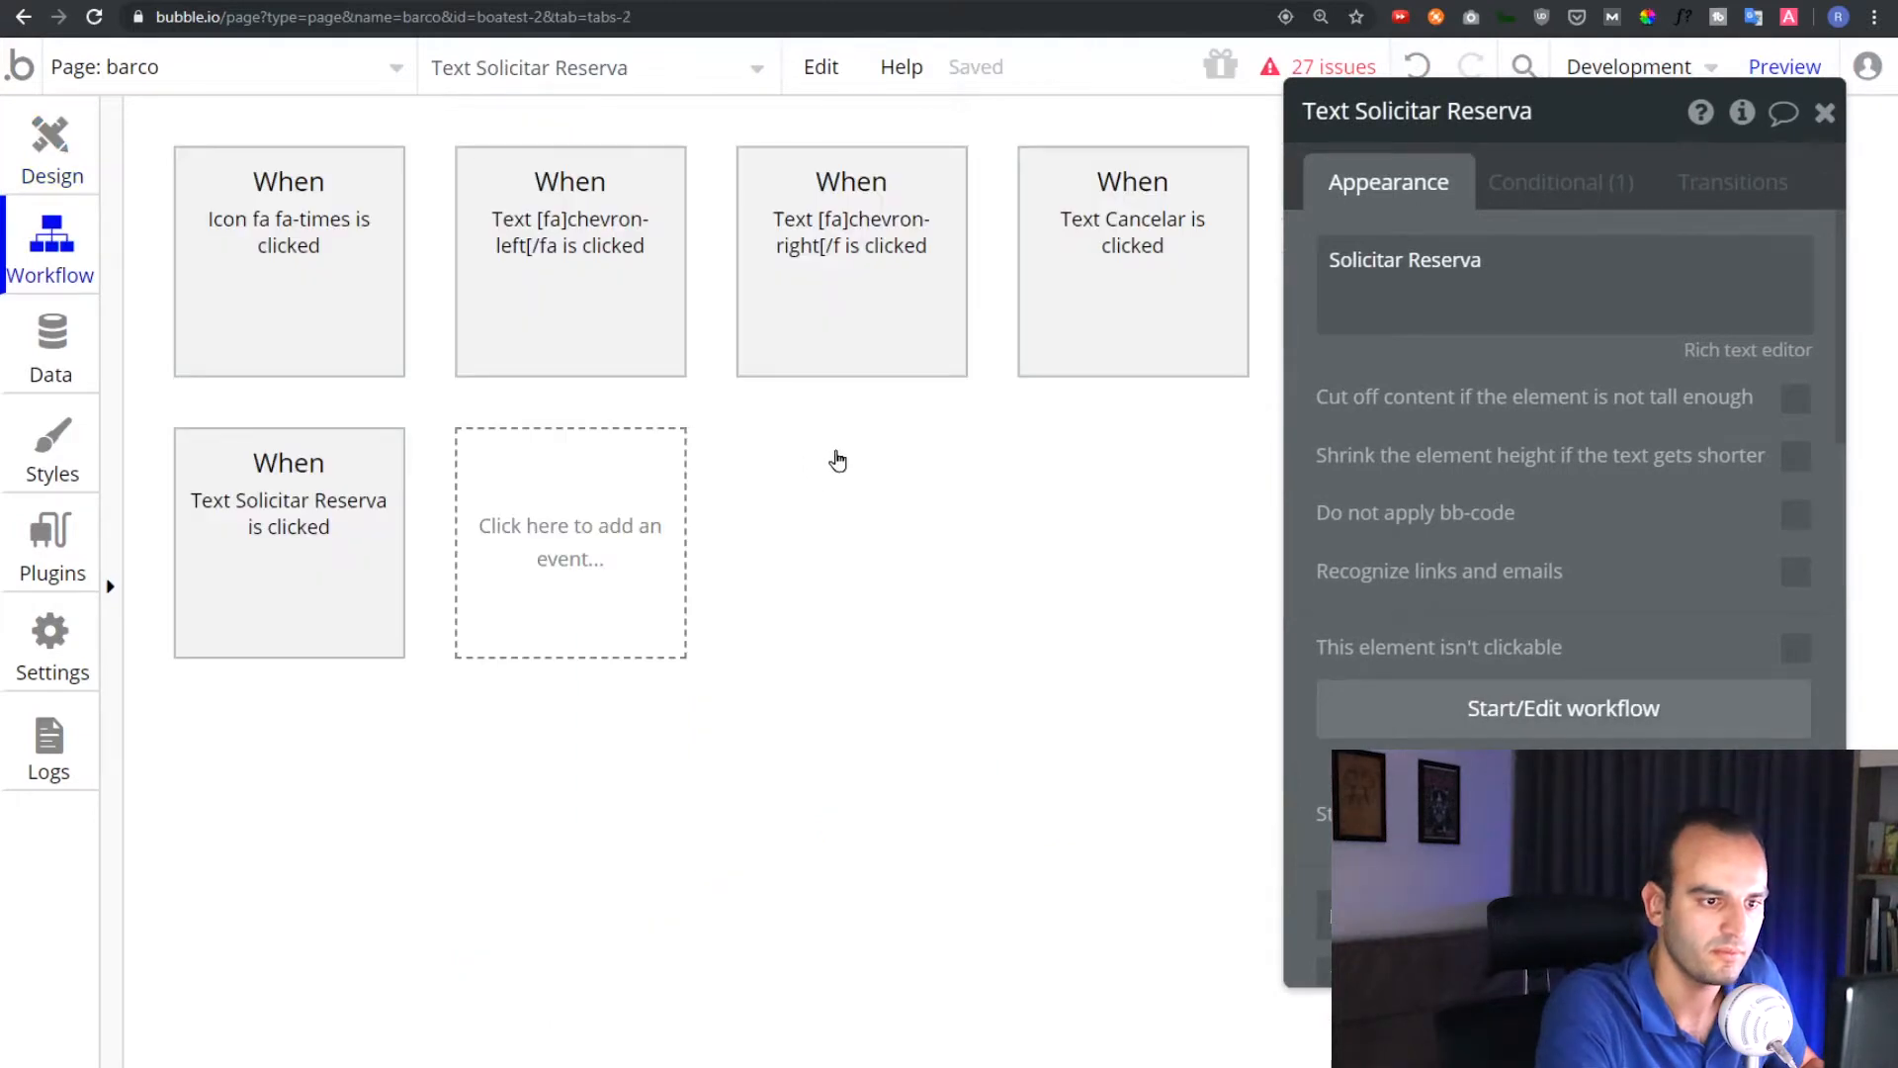
pyautogui.click(269, 512)
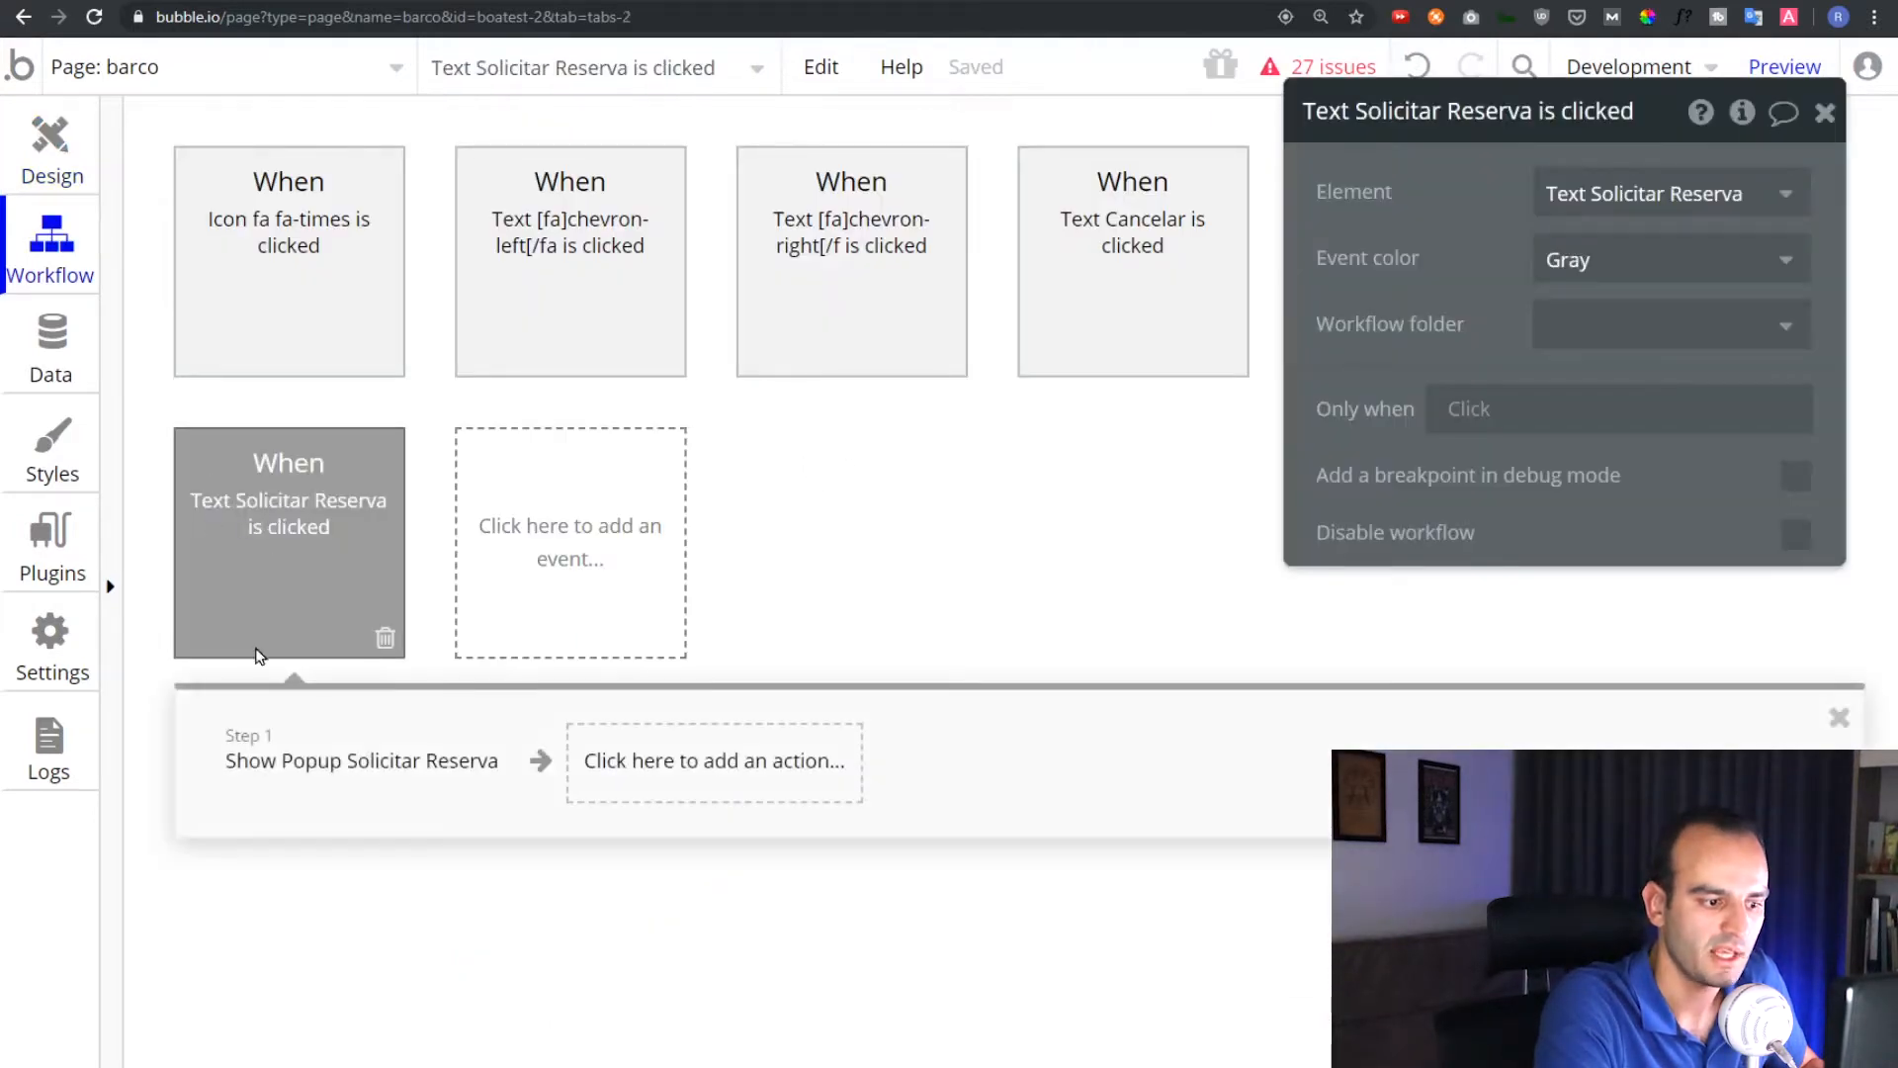
pyautogui.moveTo(401, 772)
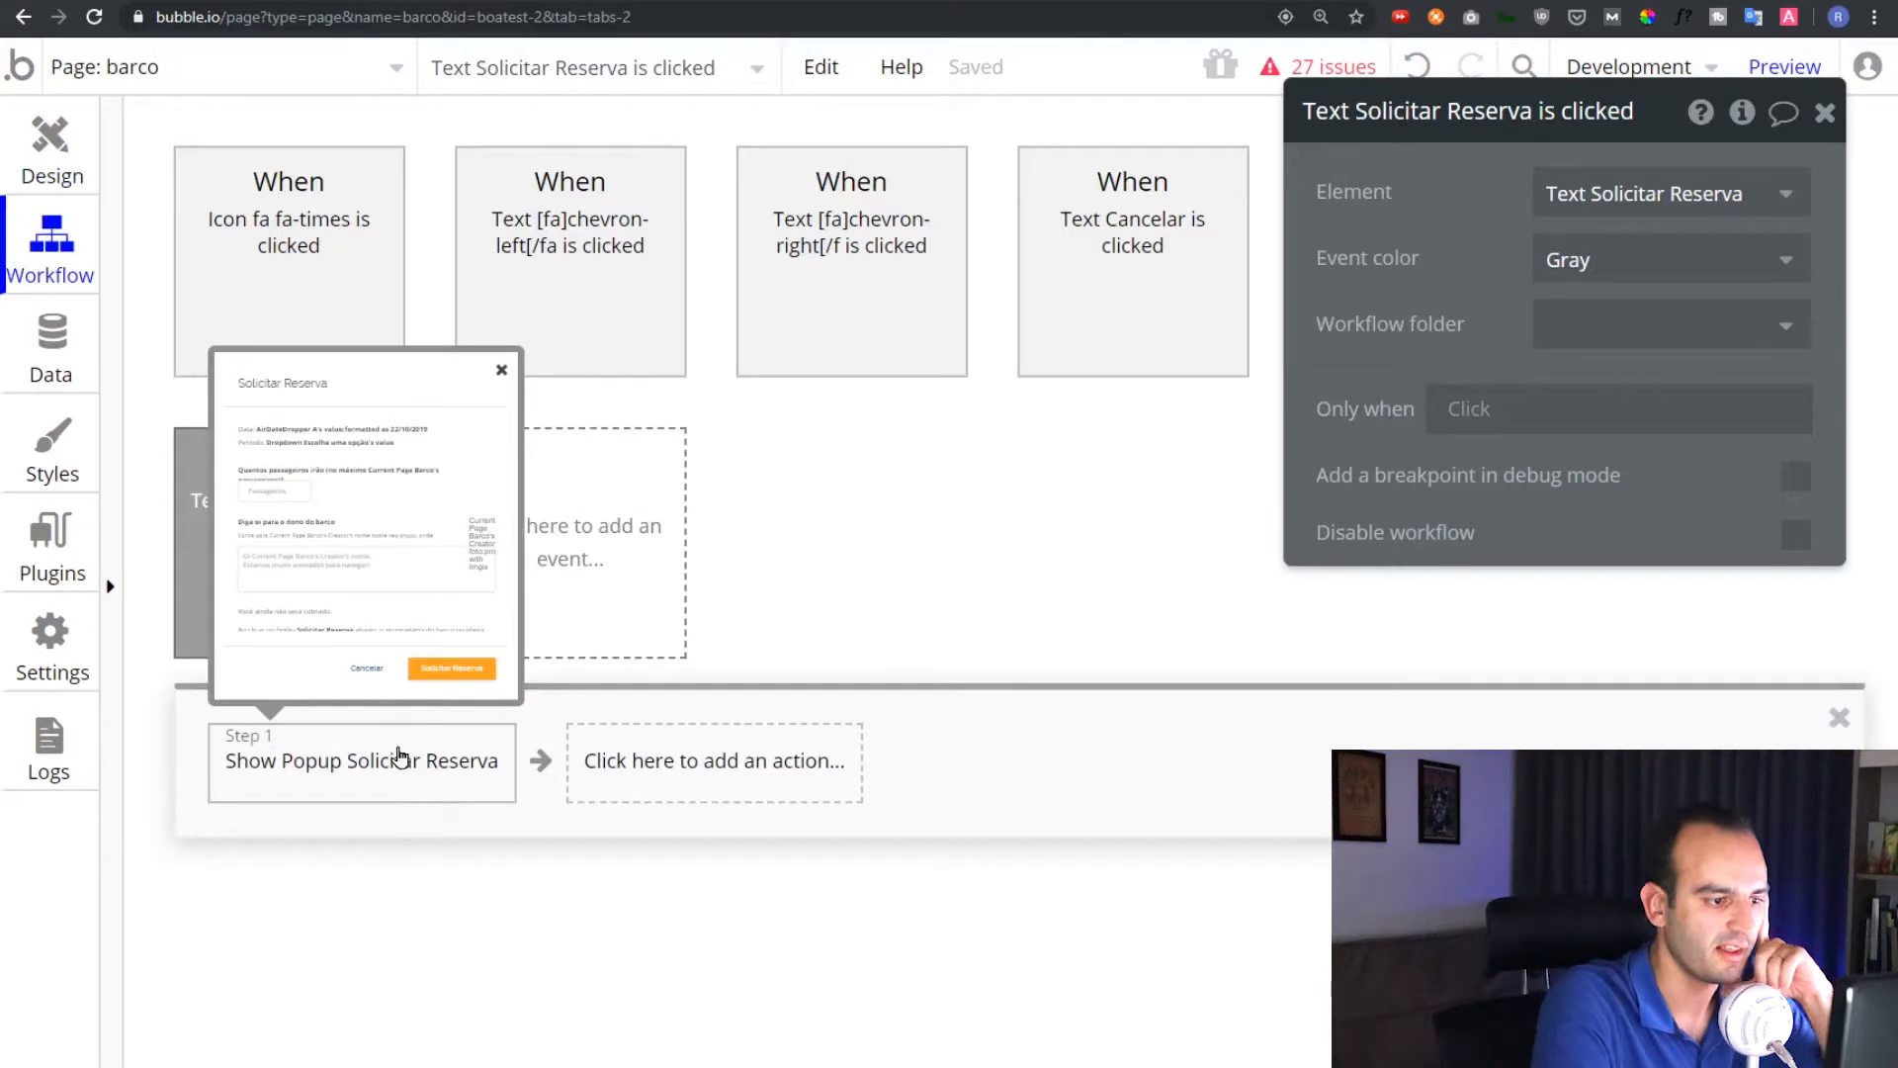
# Show Popup Solicitar Reserva in the page design and examine its date, period, passengers and owner message elements
pyautogui.click(63, 181)
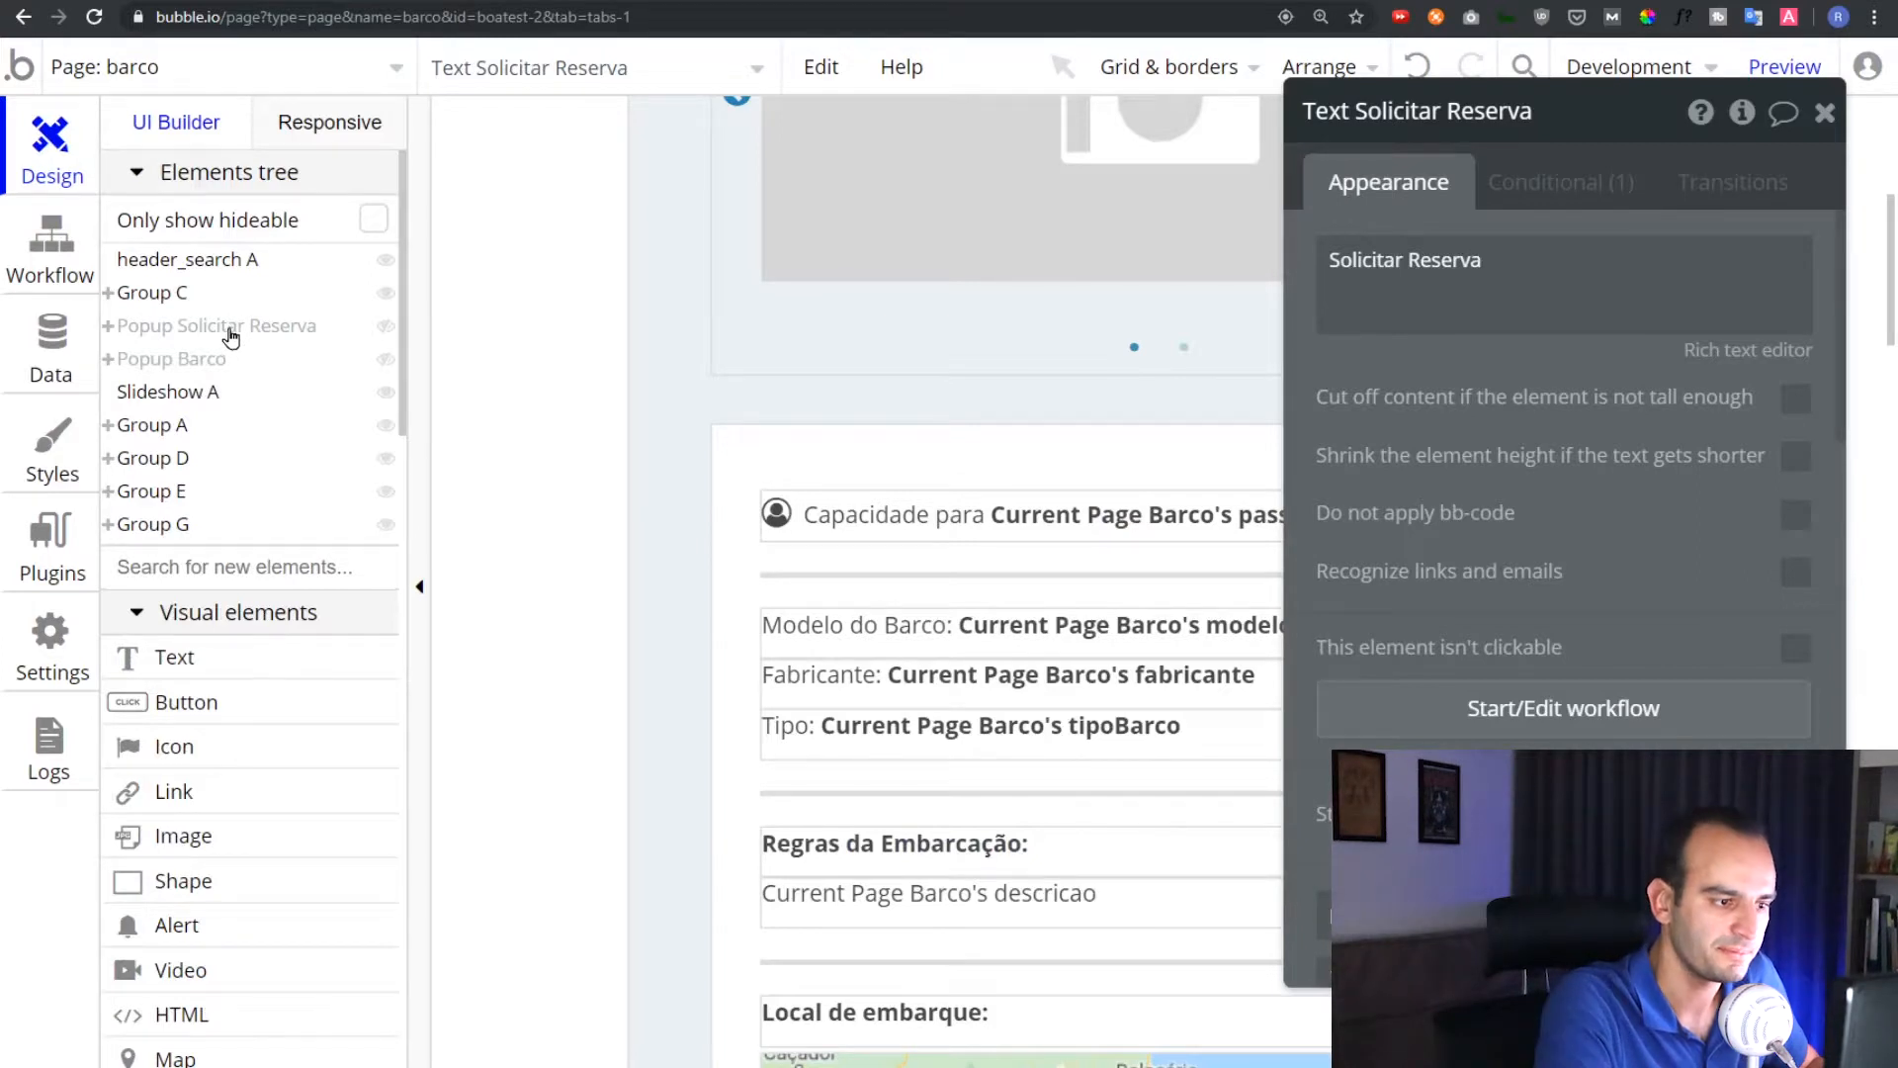
pyautogui.click(249, 328)
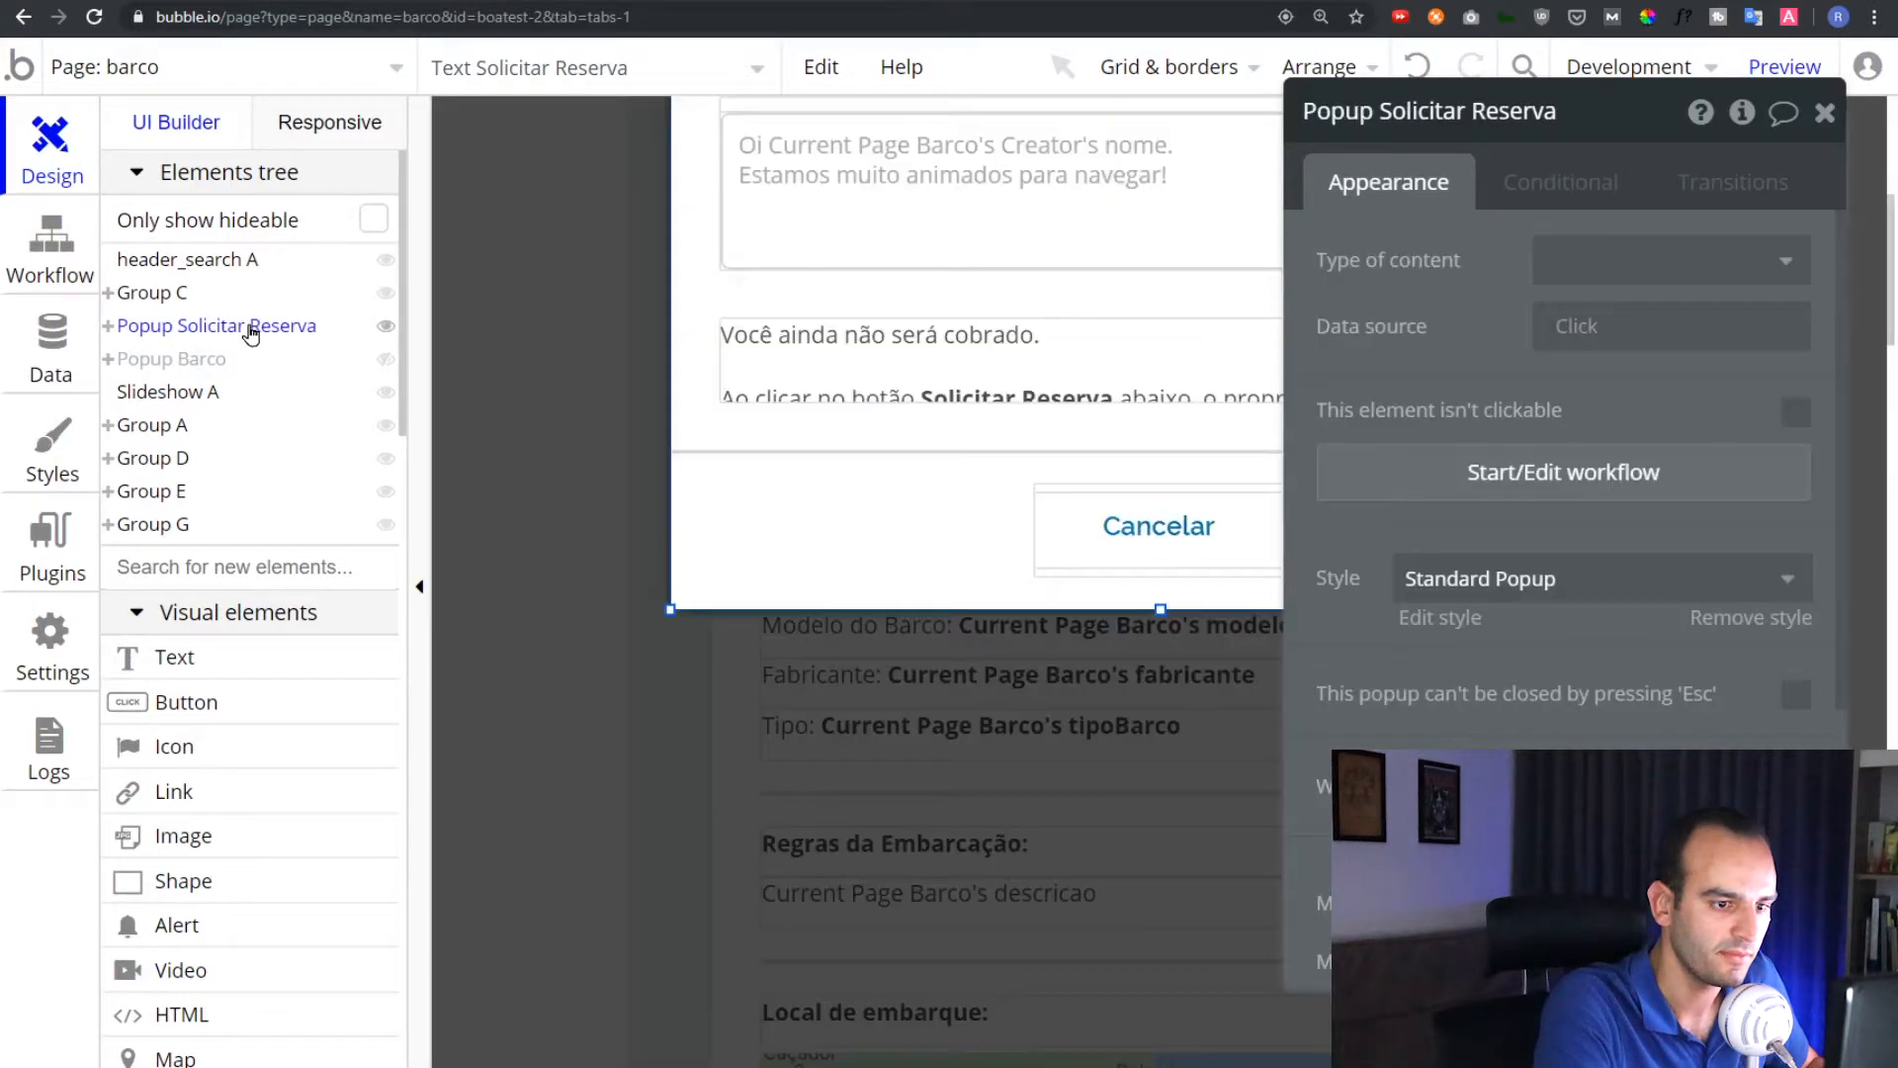
pyautogui.click(1829, 121)
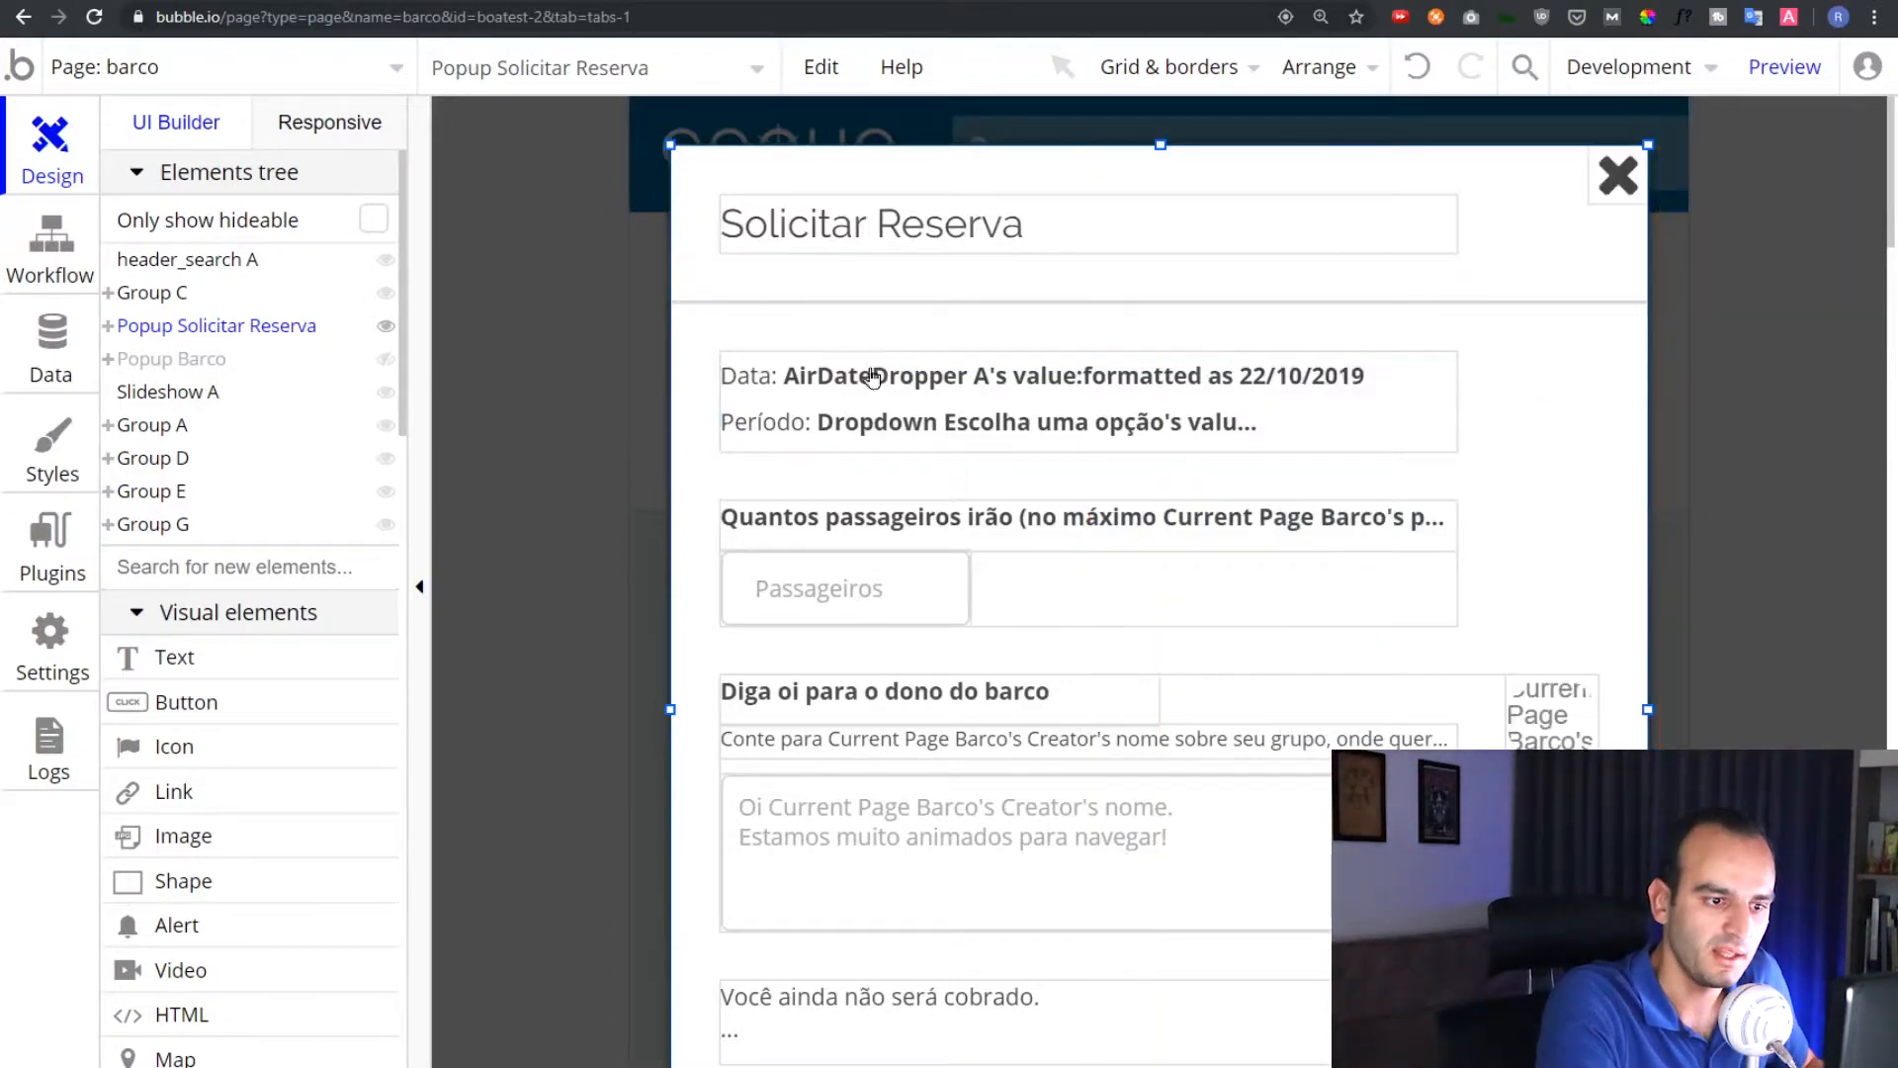
pyautogui.click(957, 425)
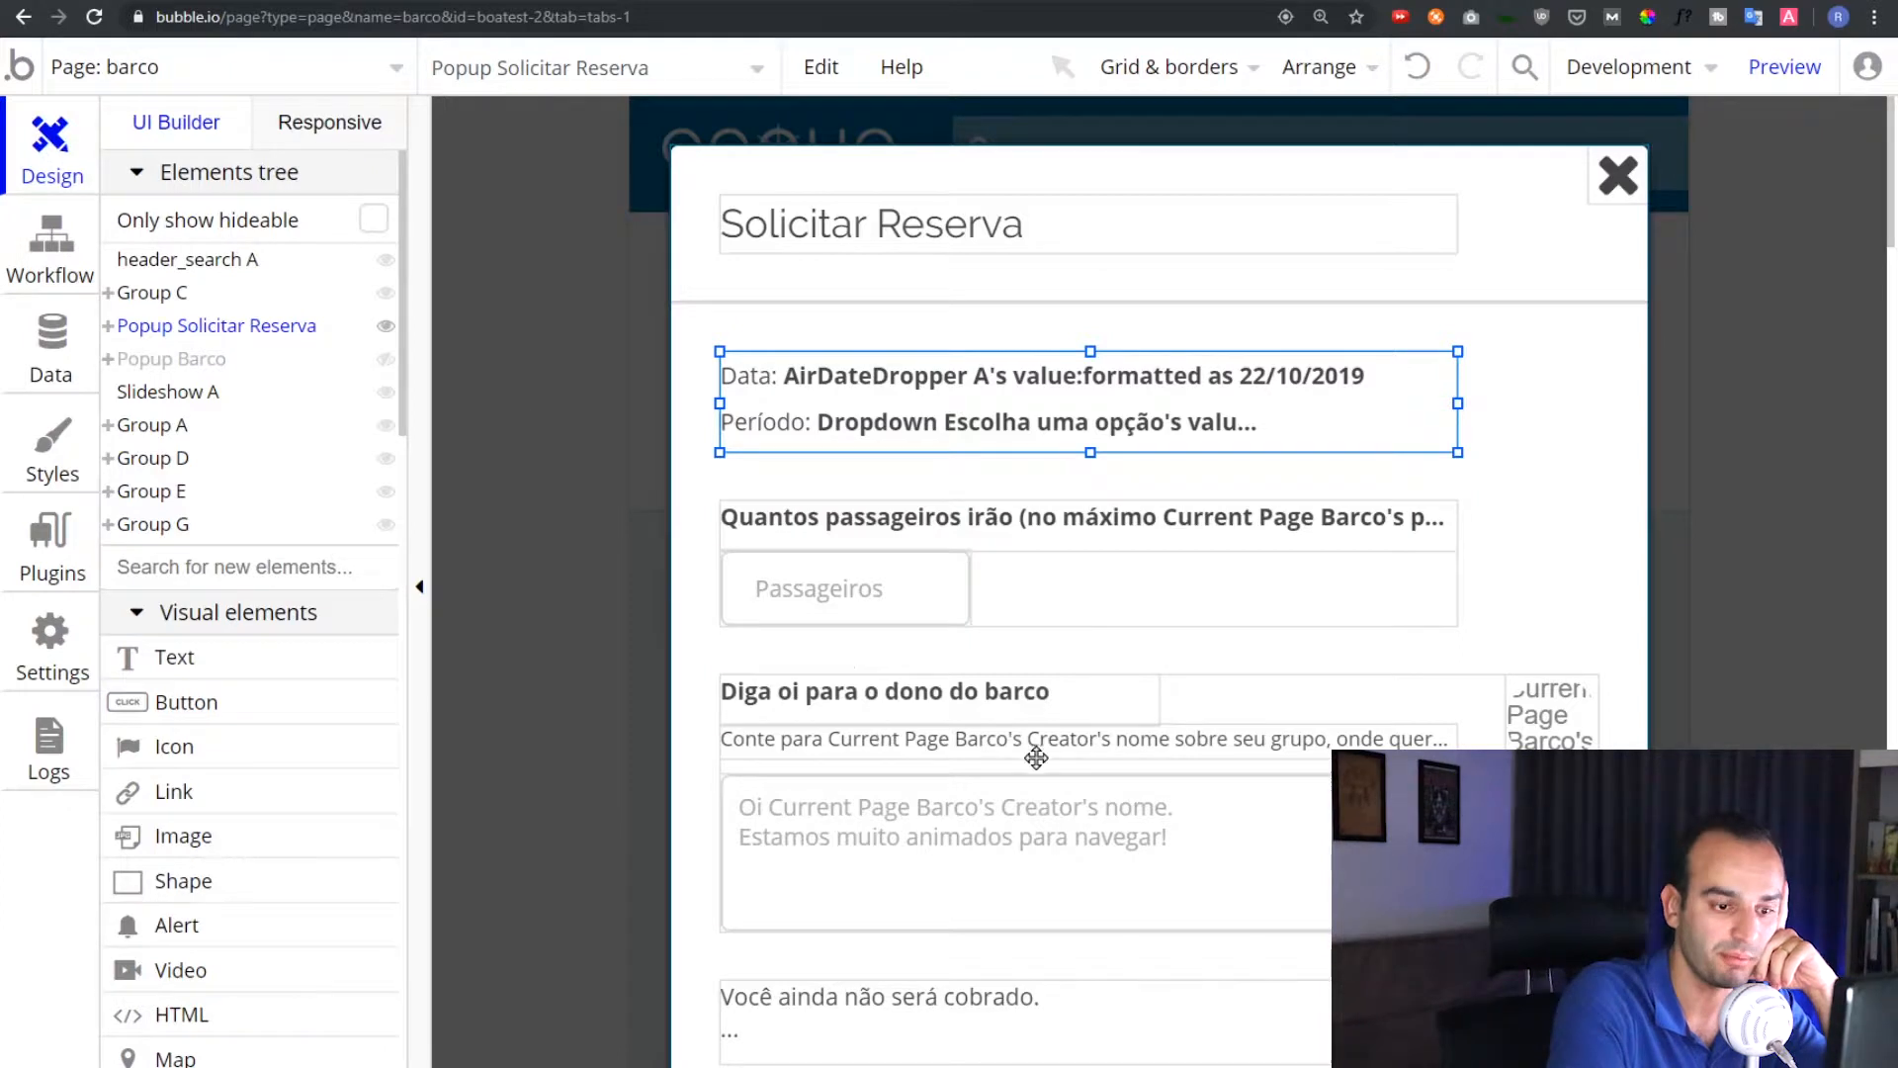
pyautogui.click(1036, 801)
pyautogui.scroll(-3, 1036, 801)
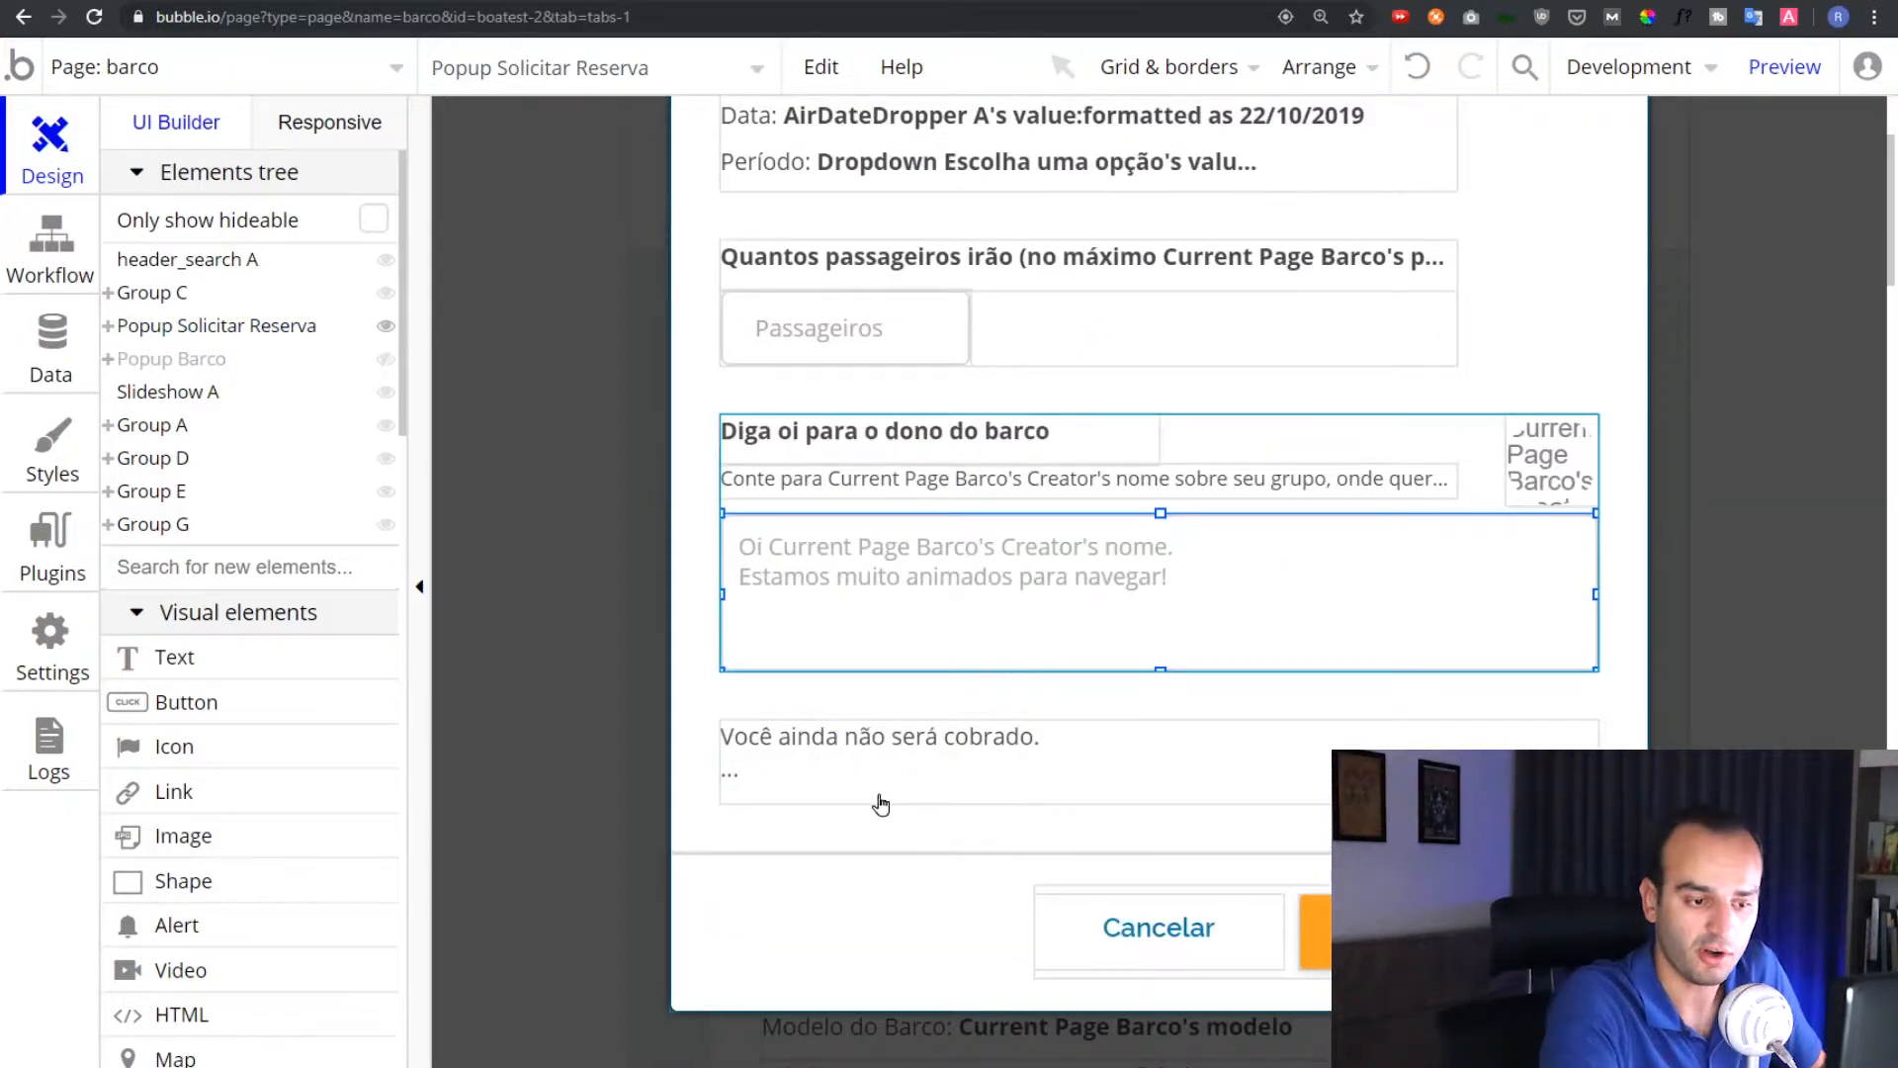
# Read the full "Você ainda não será cobrado" text in the popup element's properties, then close them
pyautogui.doubleClick(882, 756)
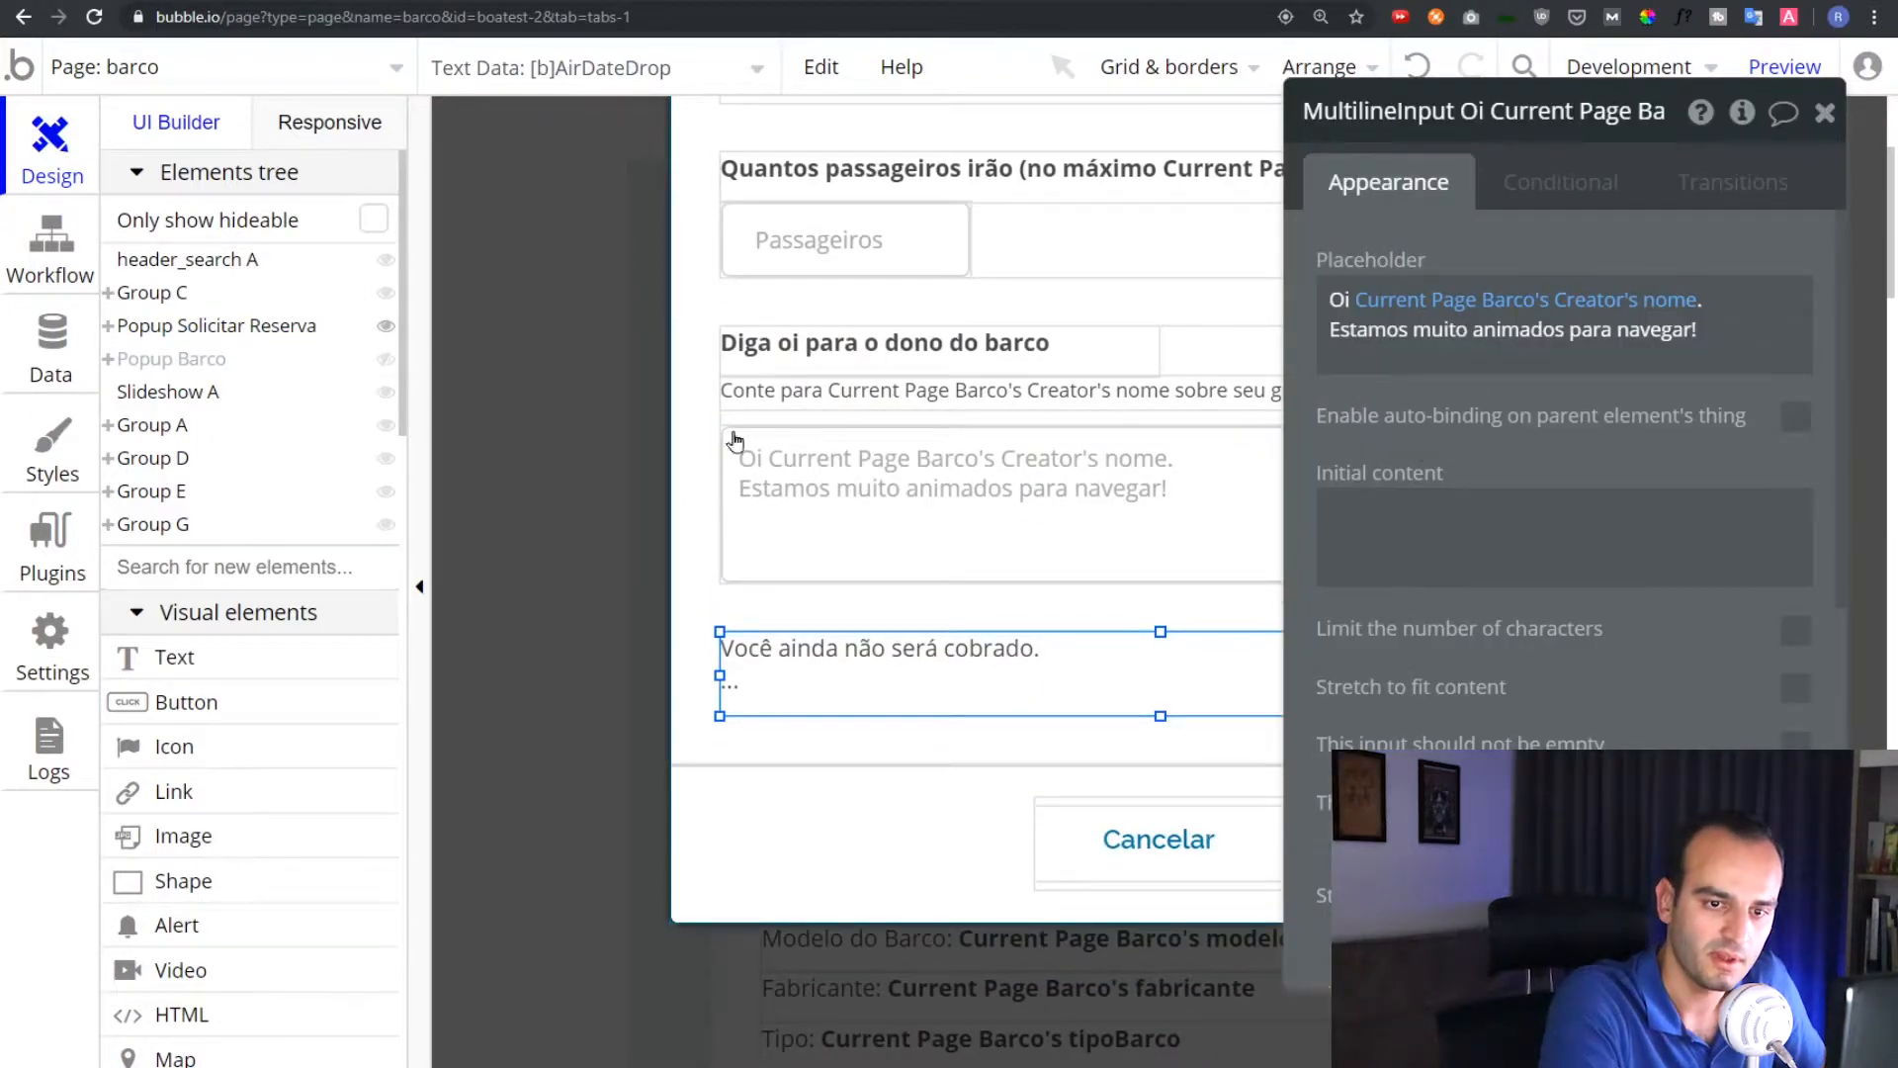
pyautogui.doubleClick(1208, 643)
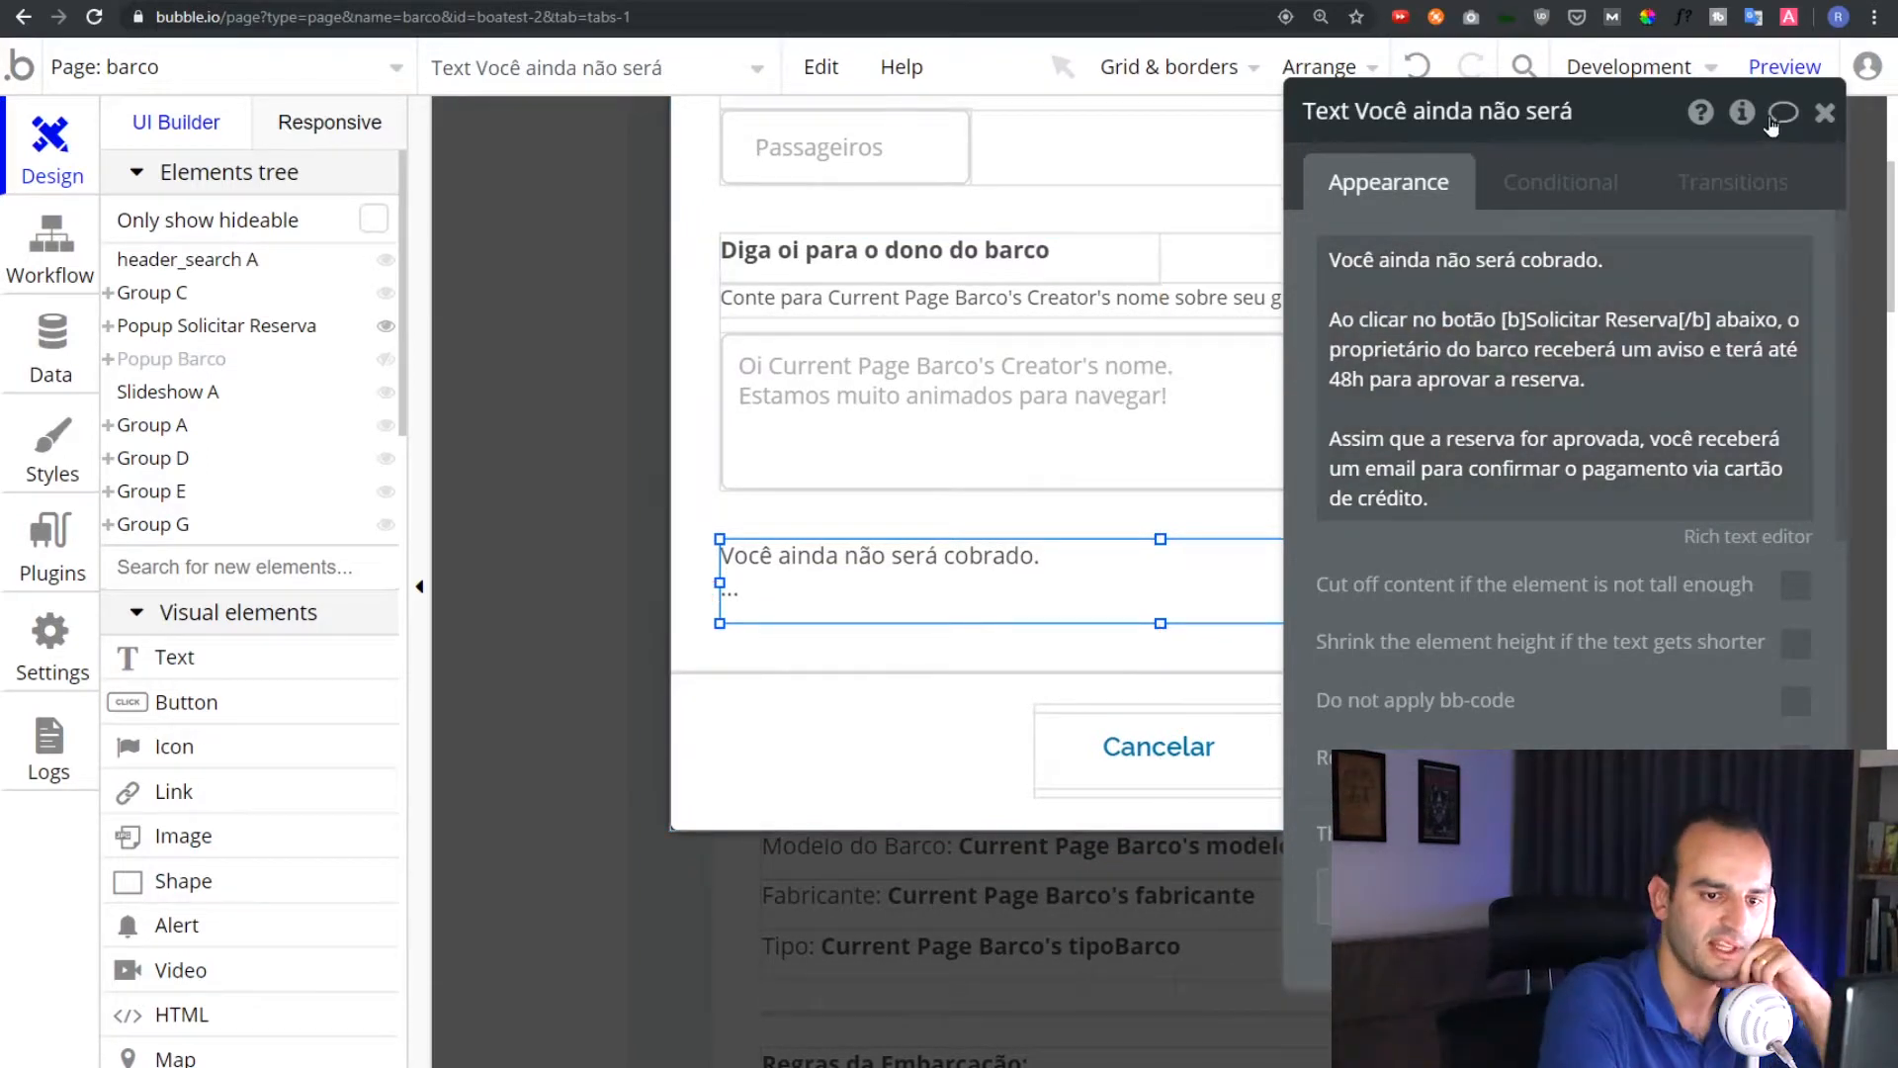
pyautogui.click(1826, 114)
# Open the workflow of the popup's Solicitar Reserva button and review its four actions, moving the event properties out of the way
pyautogui.click(1471, 744)
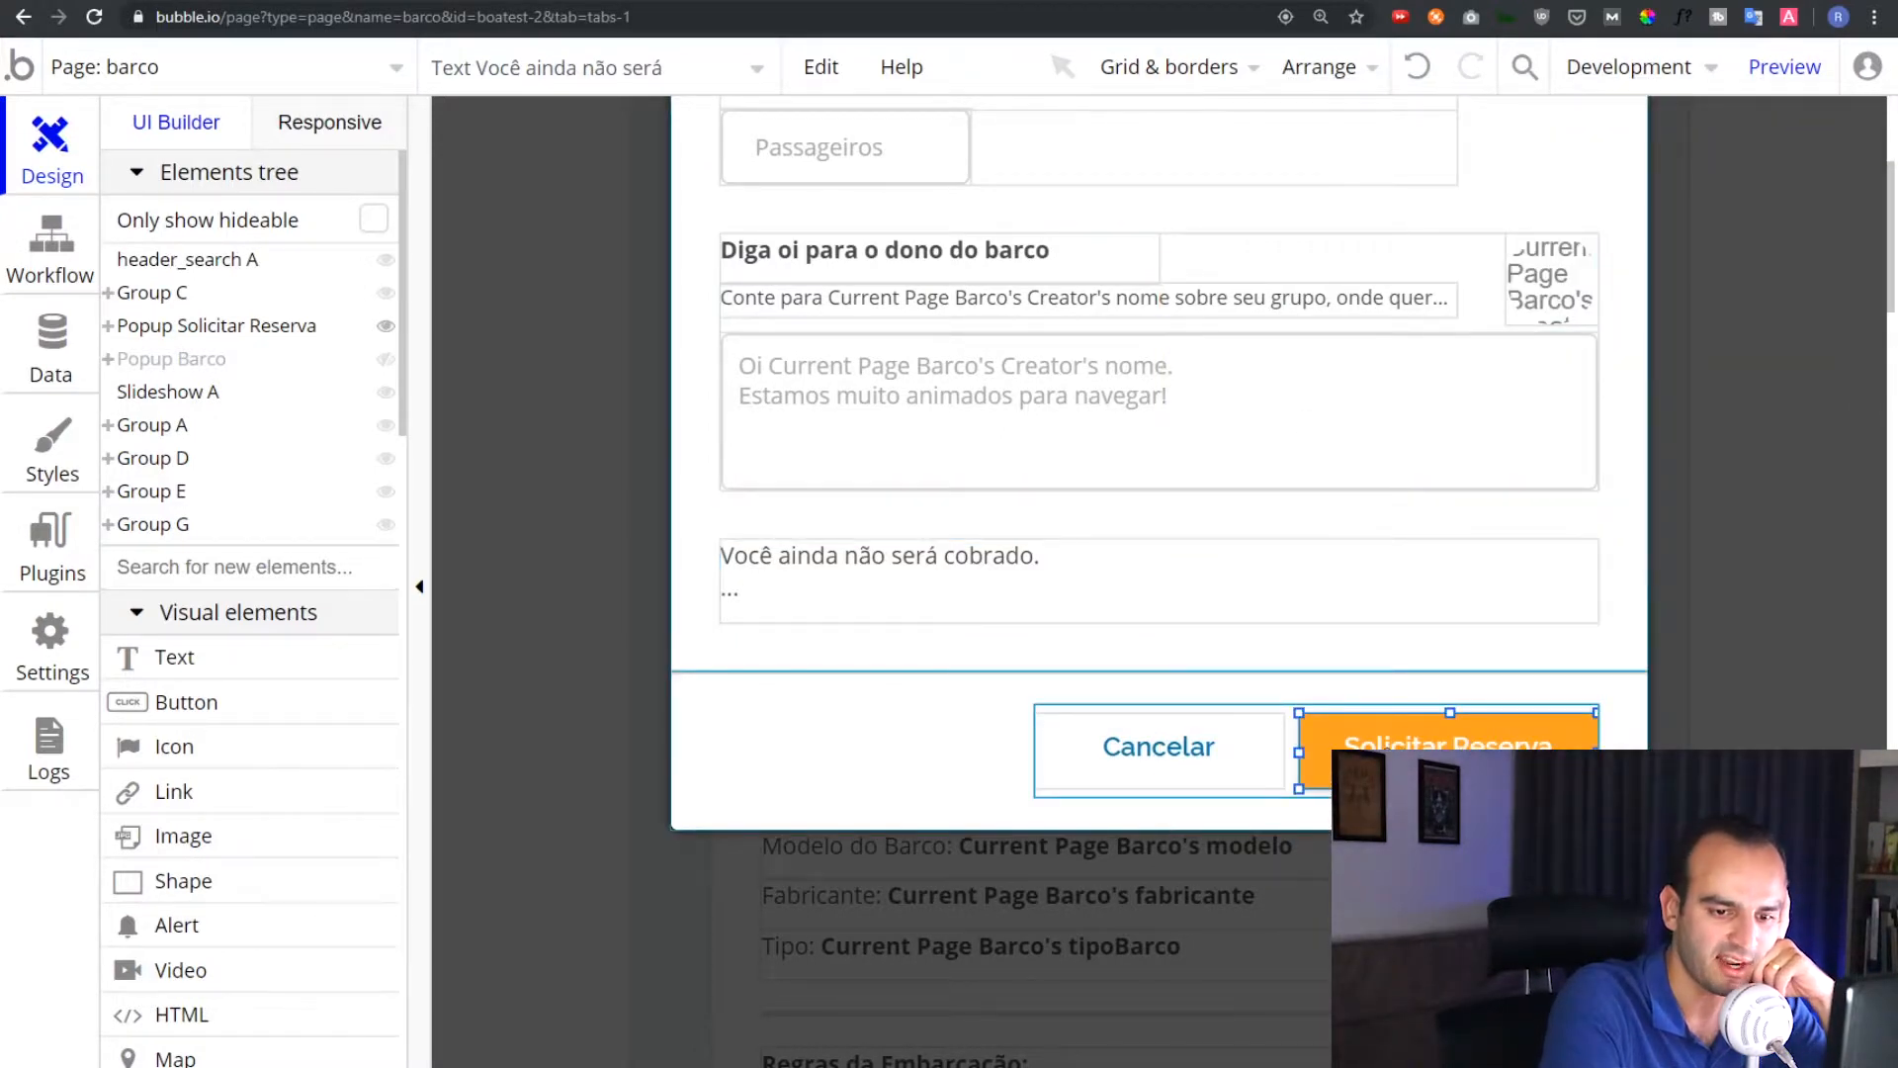
pyautogui.doubleClick(1470, 743)
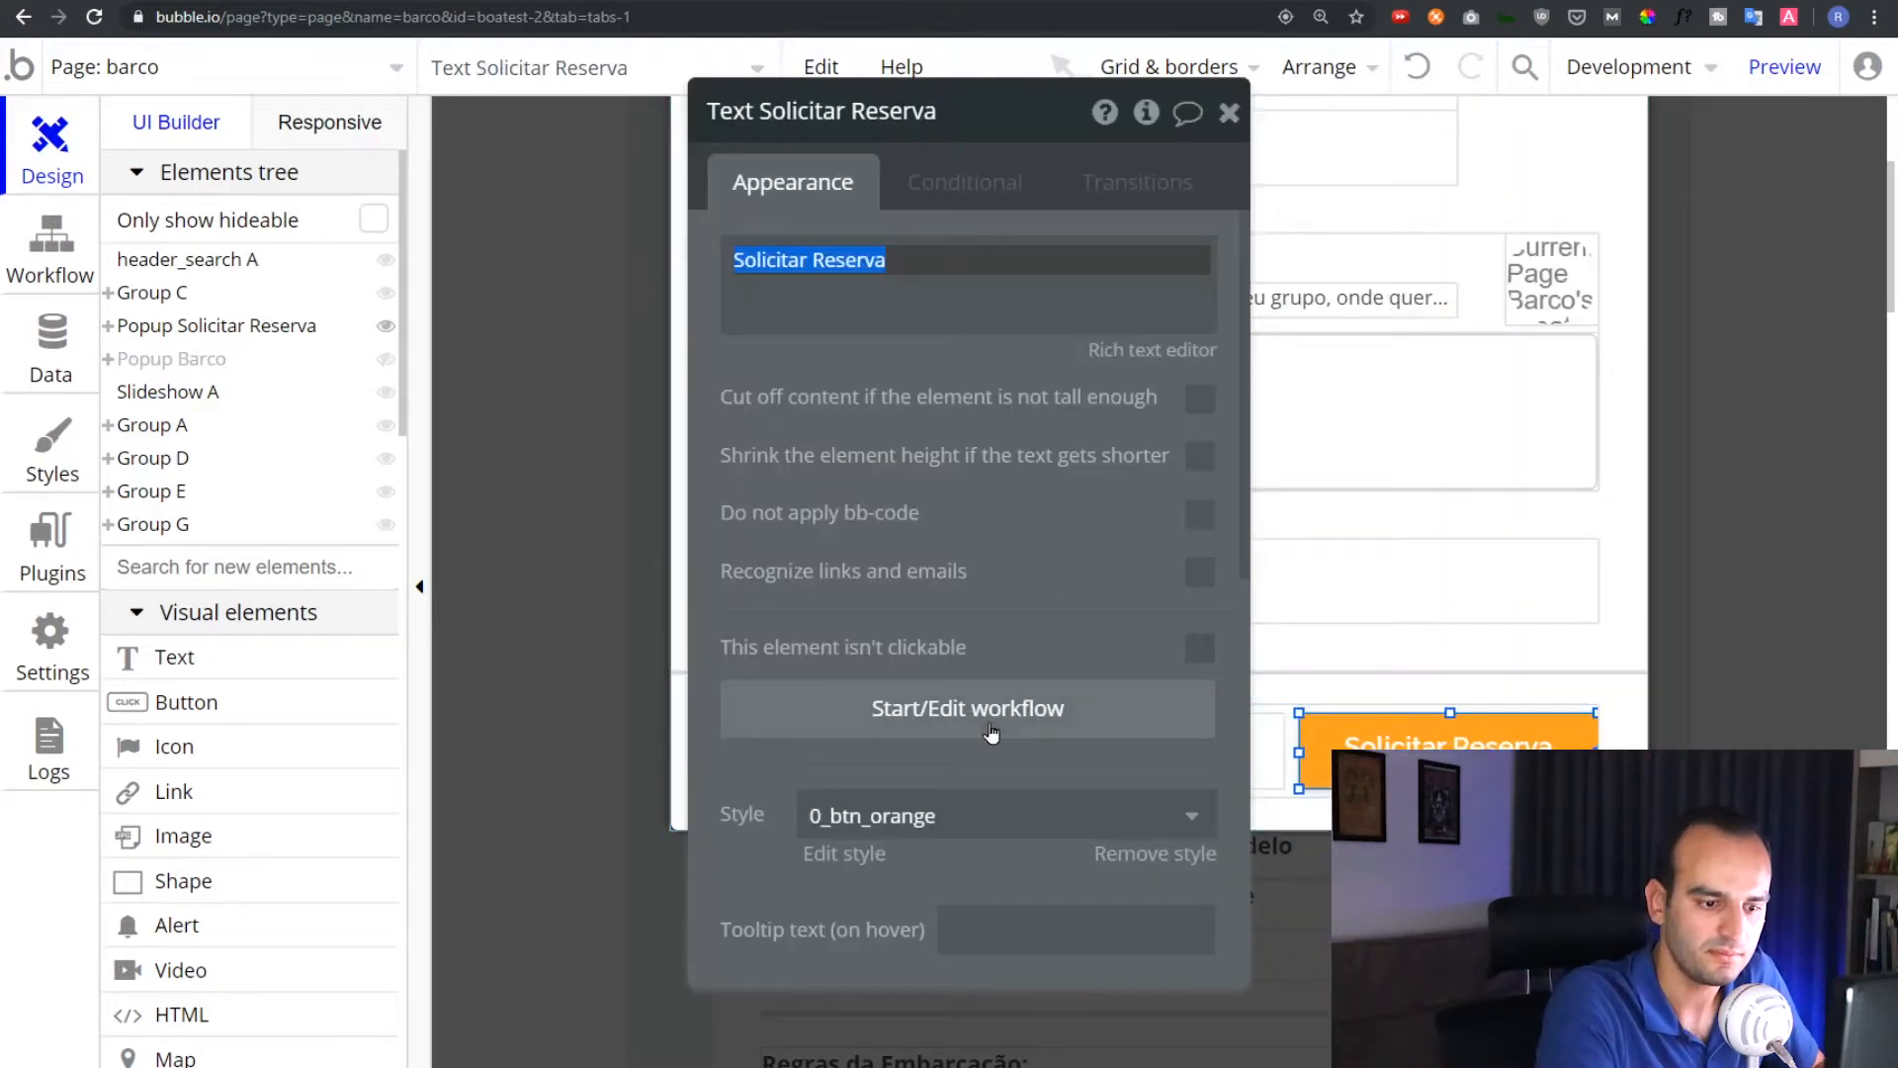
pyautogui.click(992, 733)
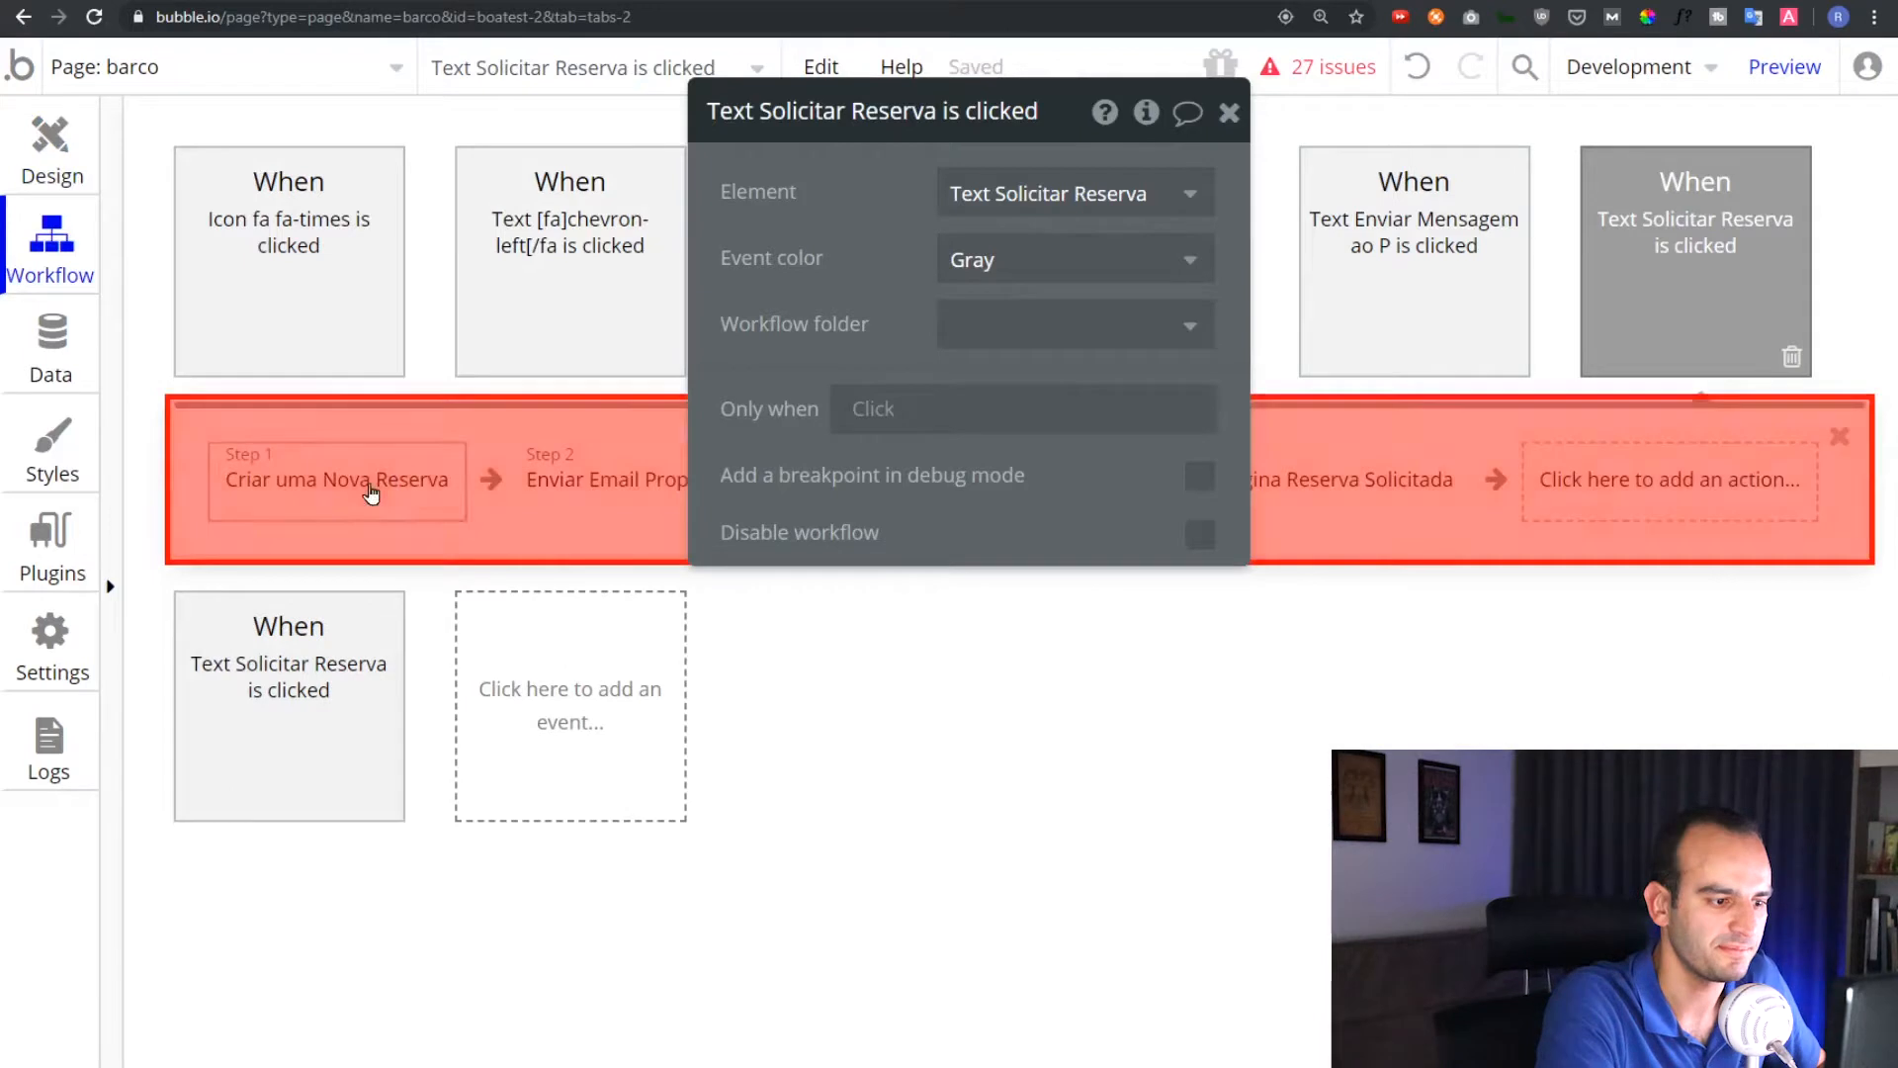
pyautogui.moveTo(841, 261); pyautogui.dragTo(1233, 726)
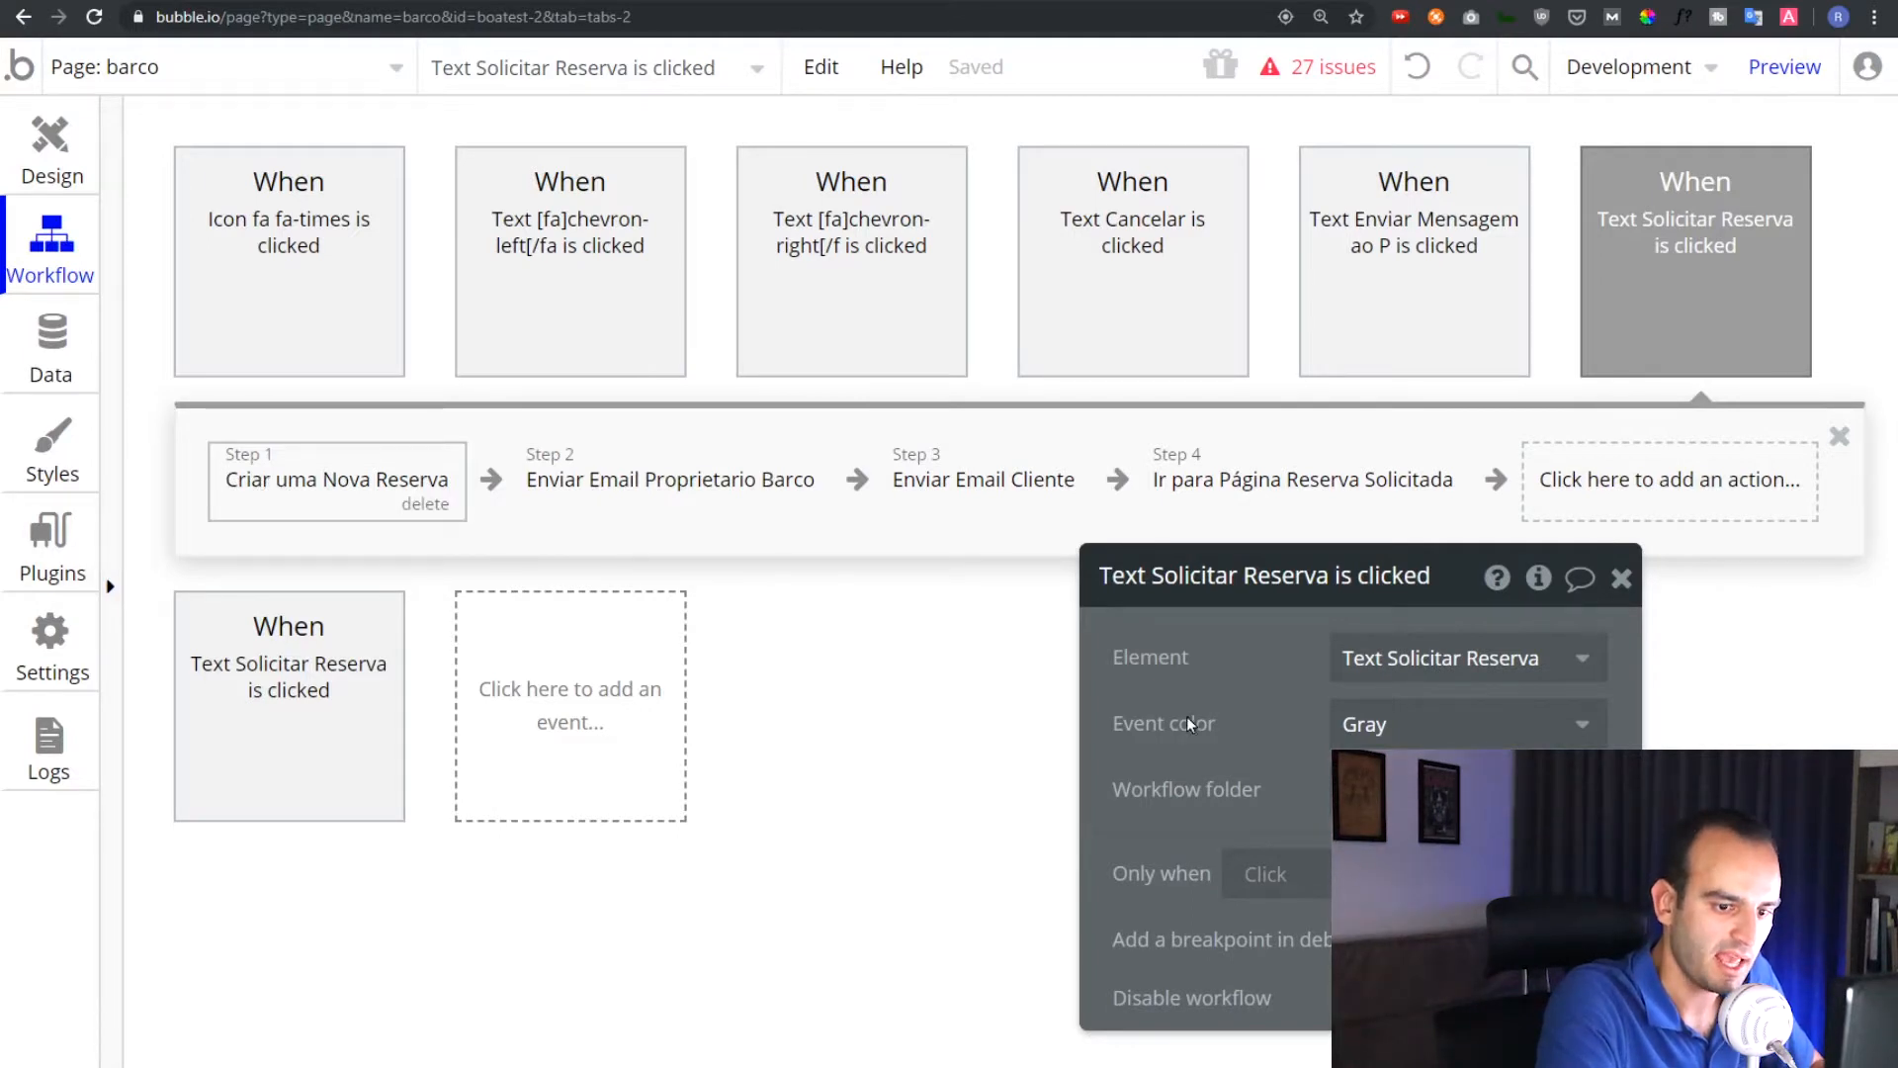
pyautogui.moveTo(1250, 668); pyautogui.dragTo(949, 234)
# Open the Reserva data type in the app's database and look over its list of fields
pyautogui.click(69, 348)
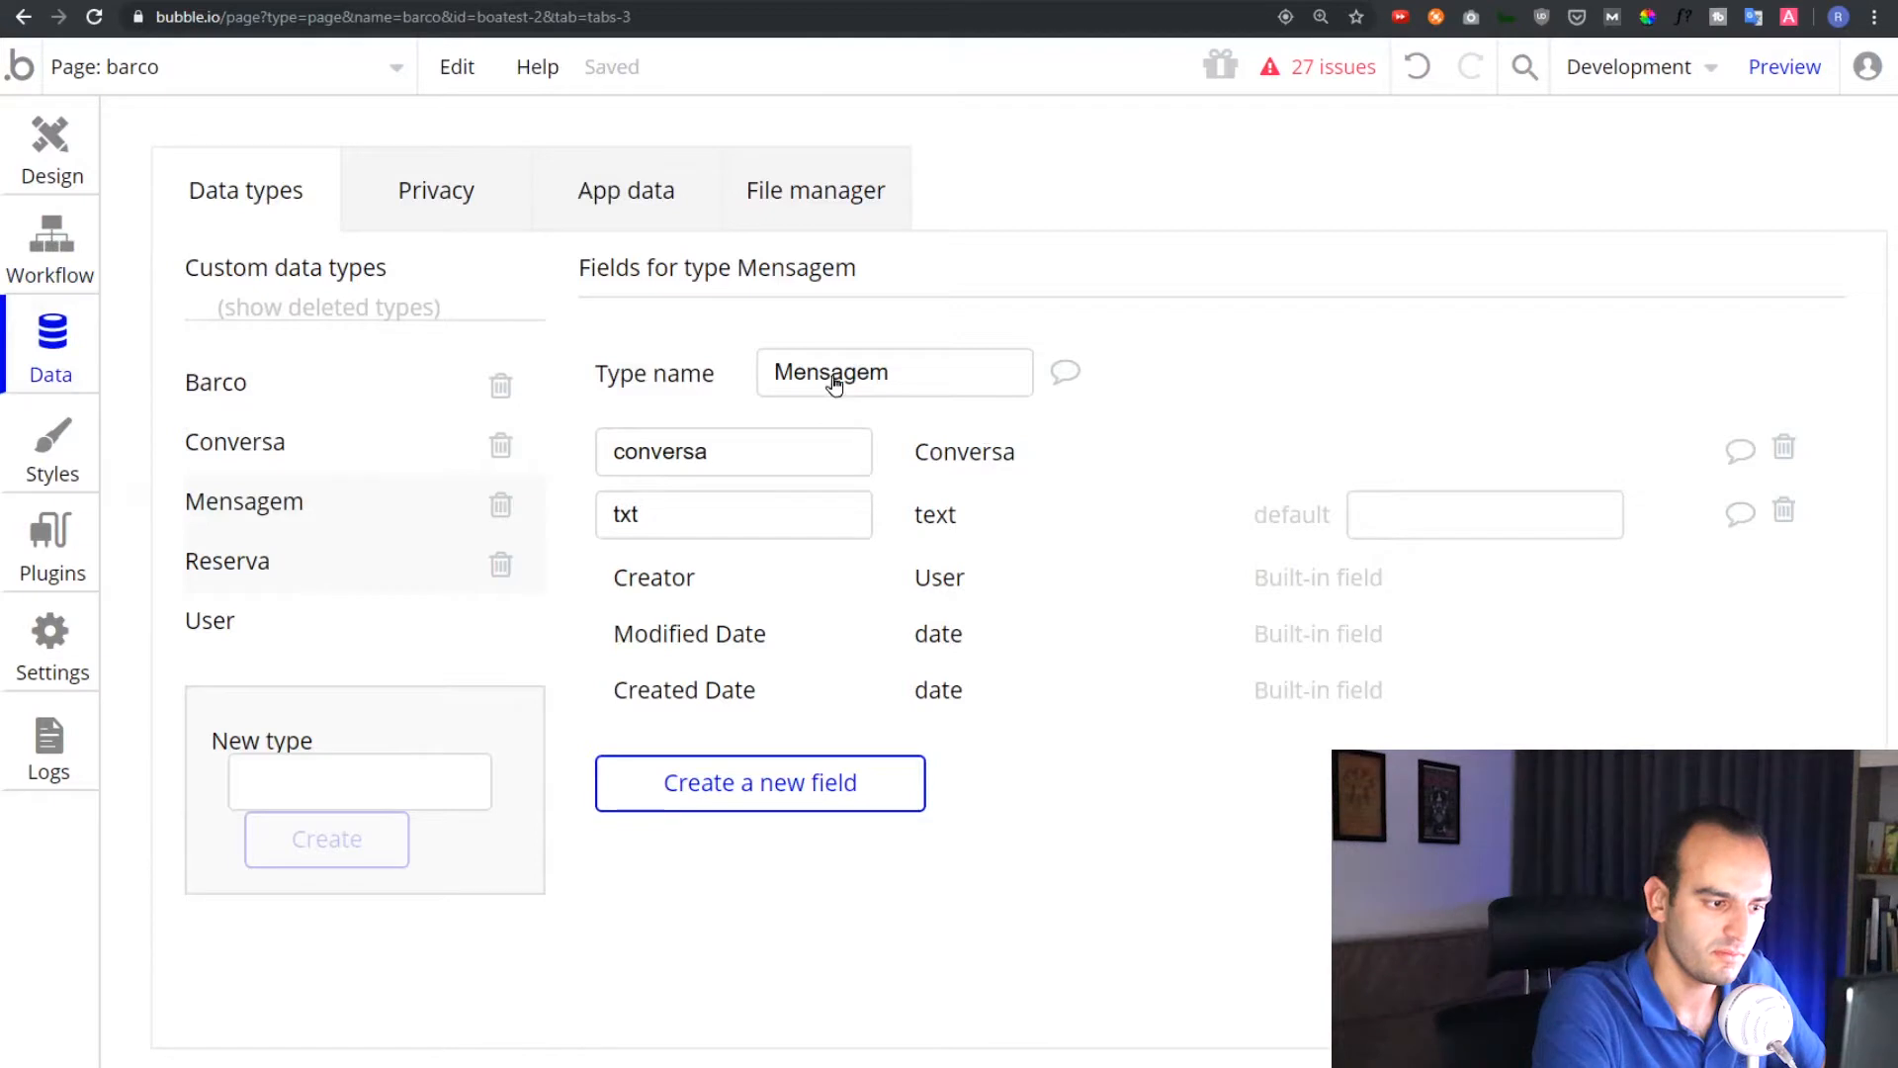
pyautogui.click(304, 556)
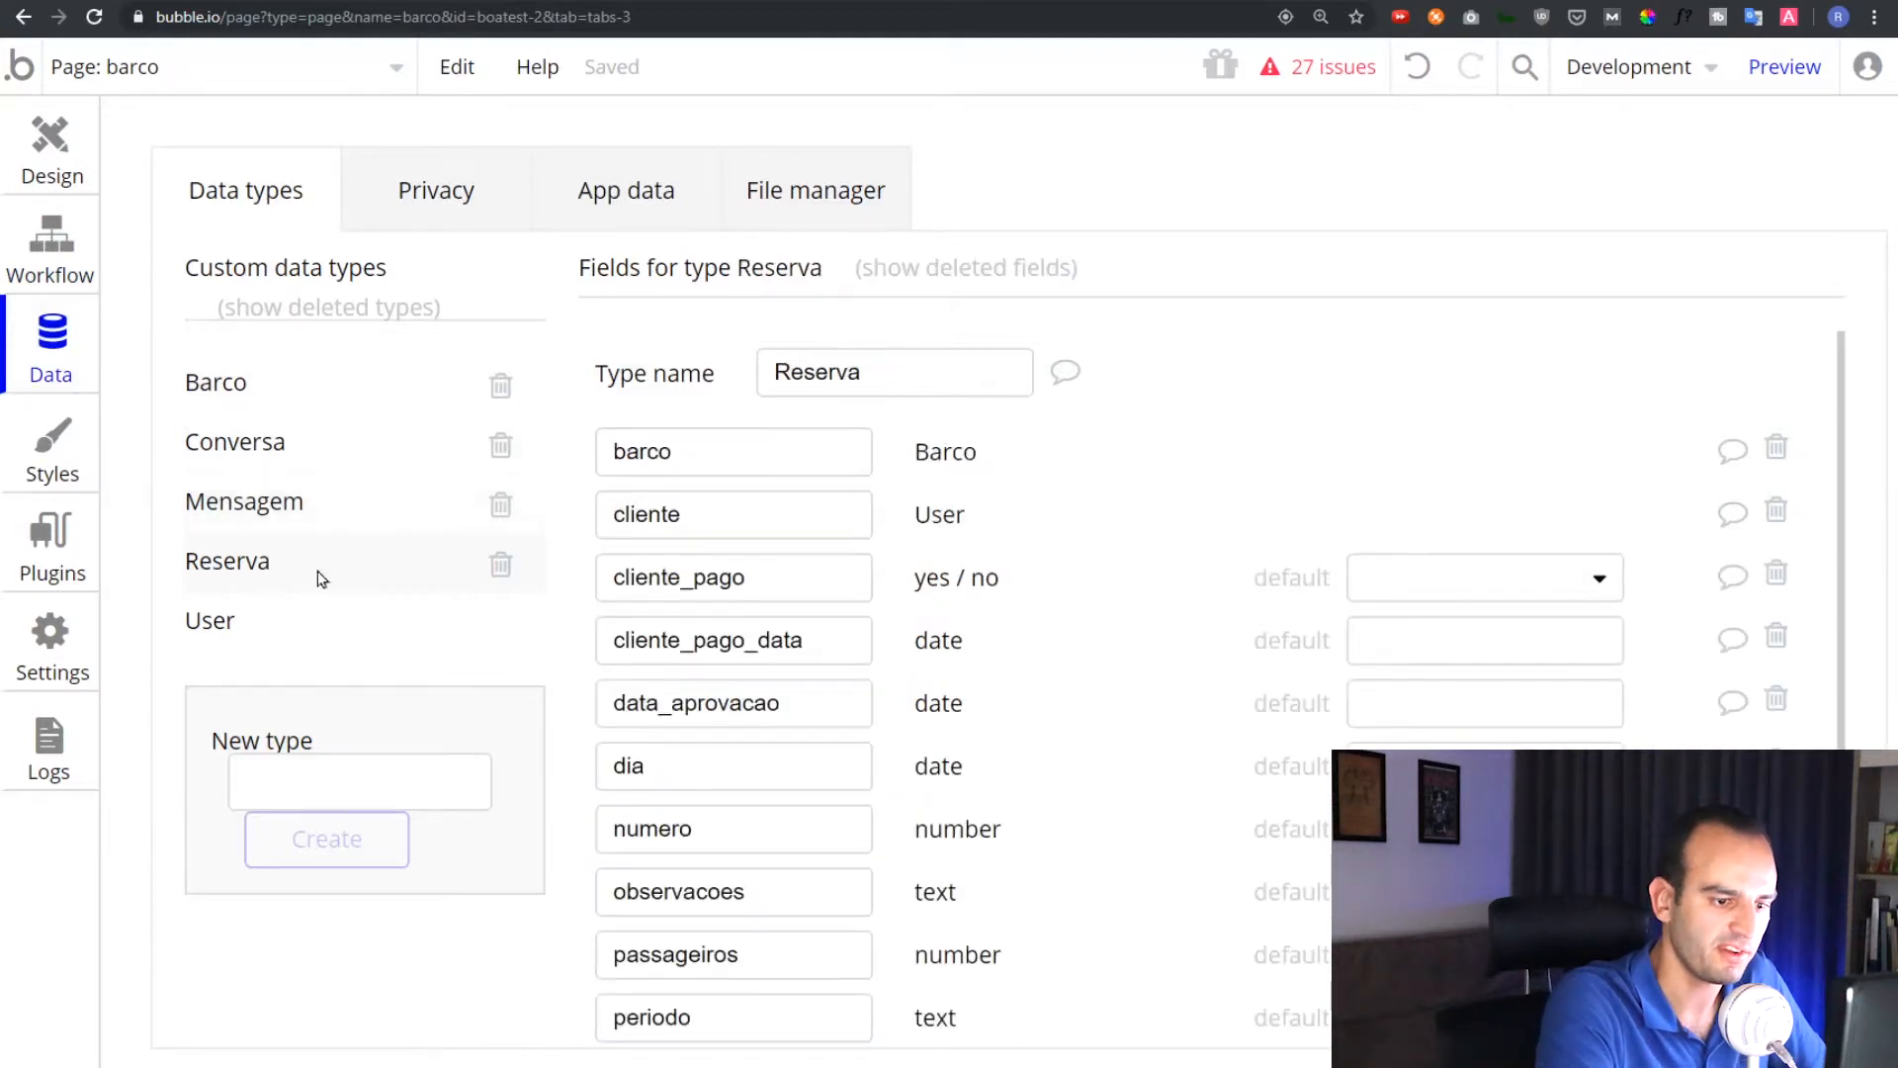
pyautogui.scroll(-2, 1143, 449)
pyautogui.scroll(2, 1082, 468)
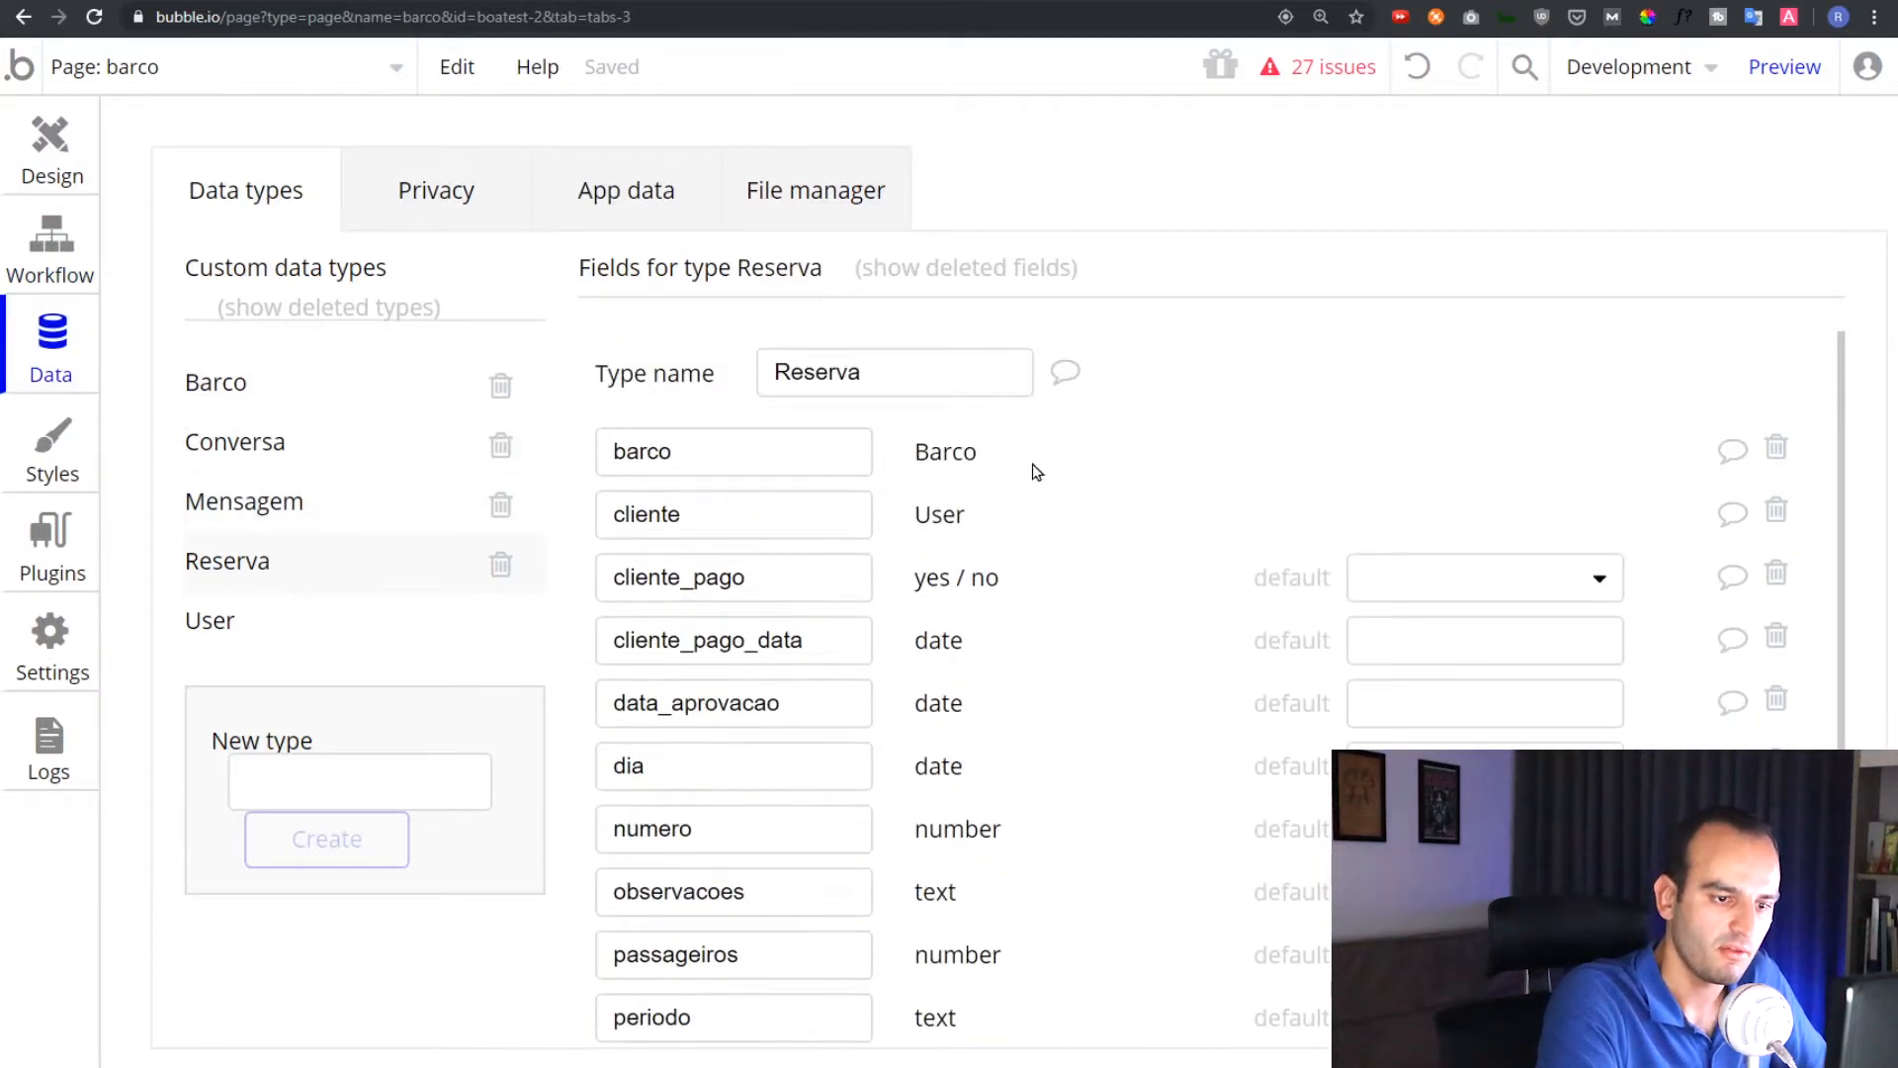
pyautogui.hotkey('ctrl', '-')
pyautogui.scroll(-2, 1157, 470)
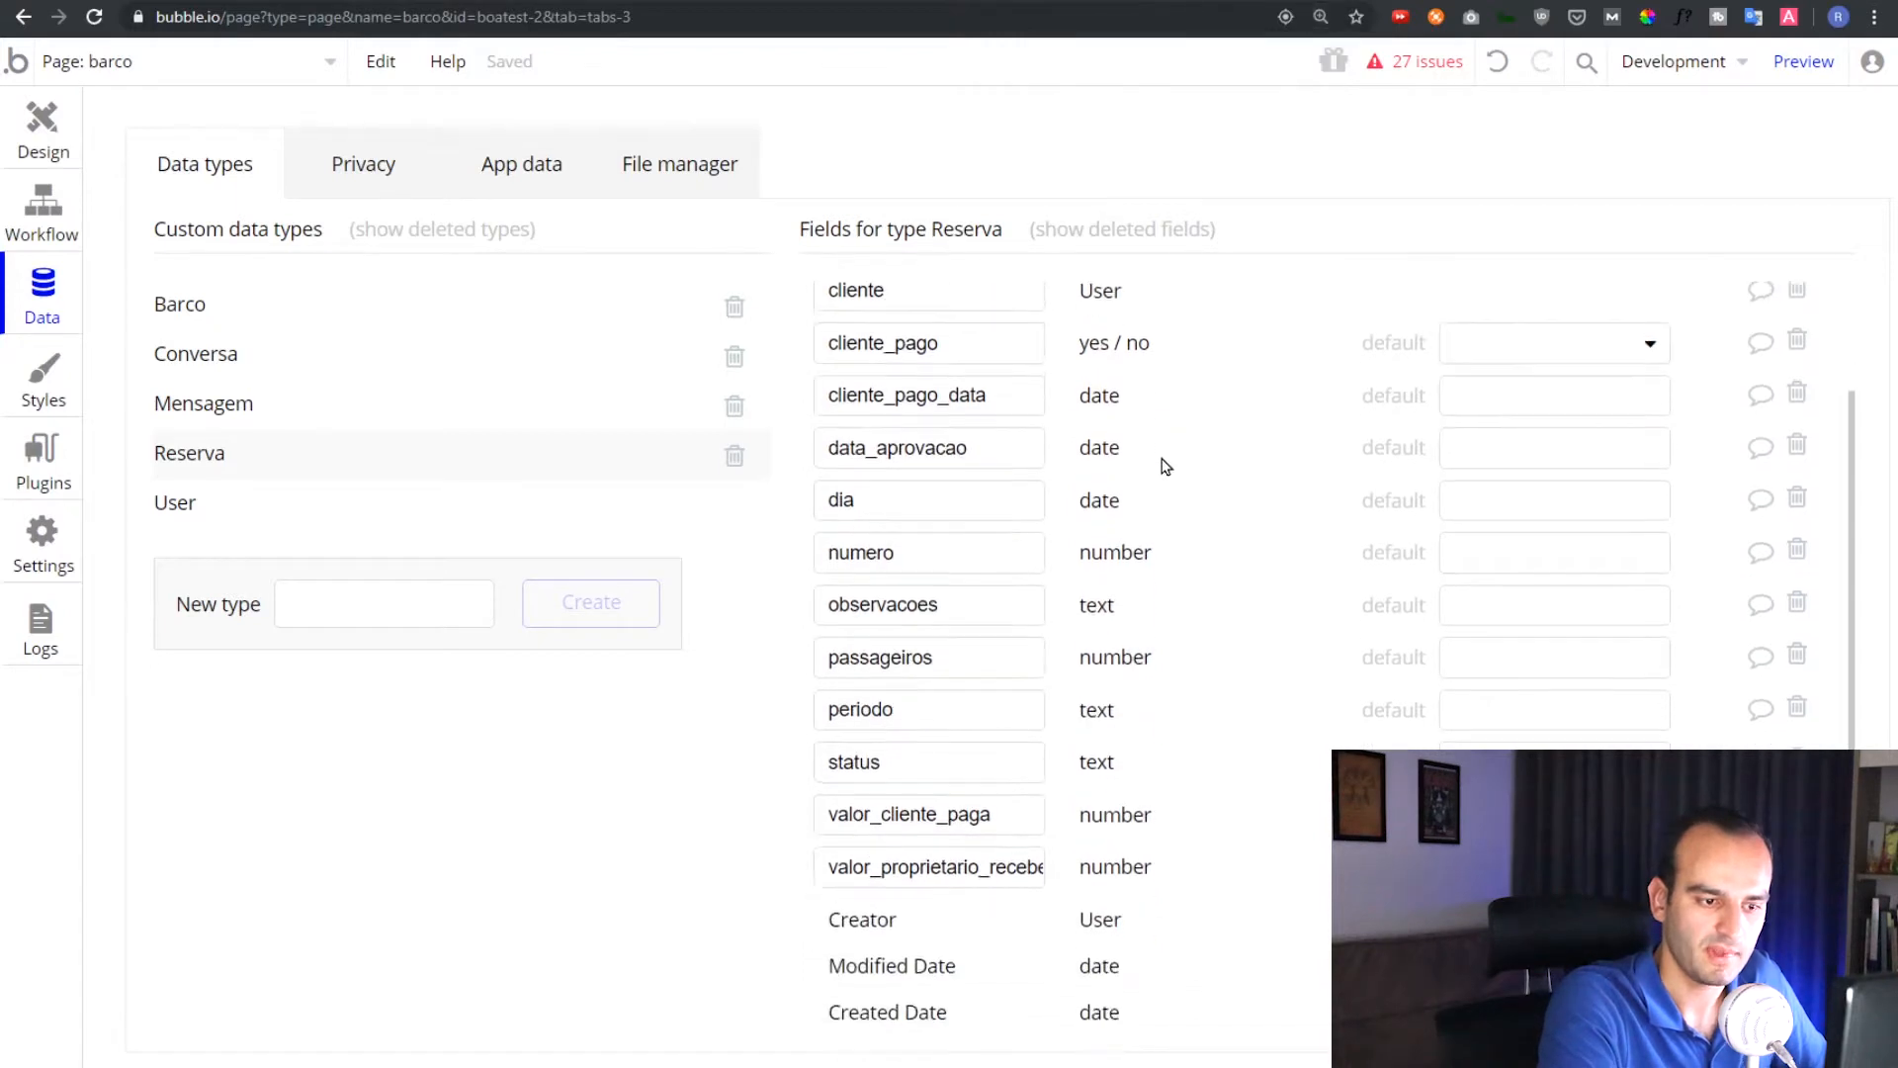
pyautogui.scroll(1, 1163, 463)
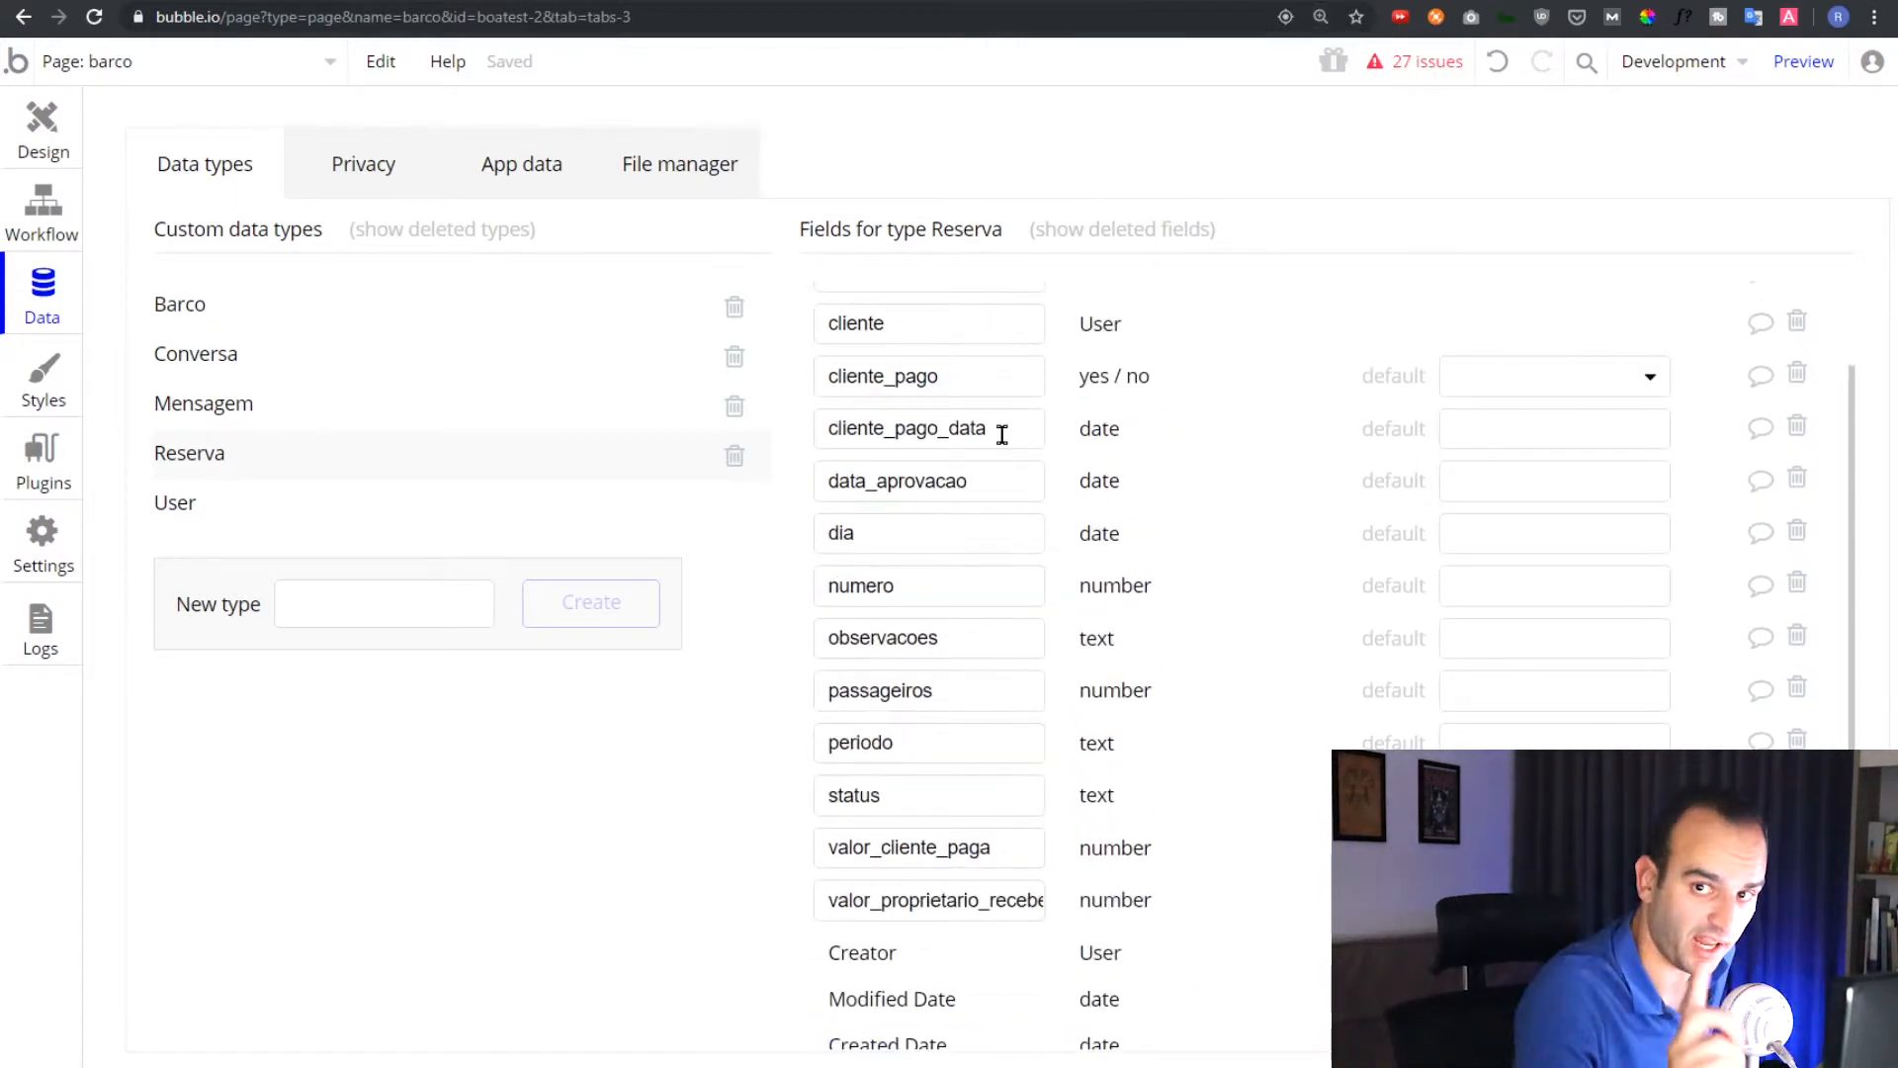
# Examine the barco and cliente fields of the Reserva data type and restore the page zoom to 150%
pyautogui.moveTo(1001, 435)
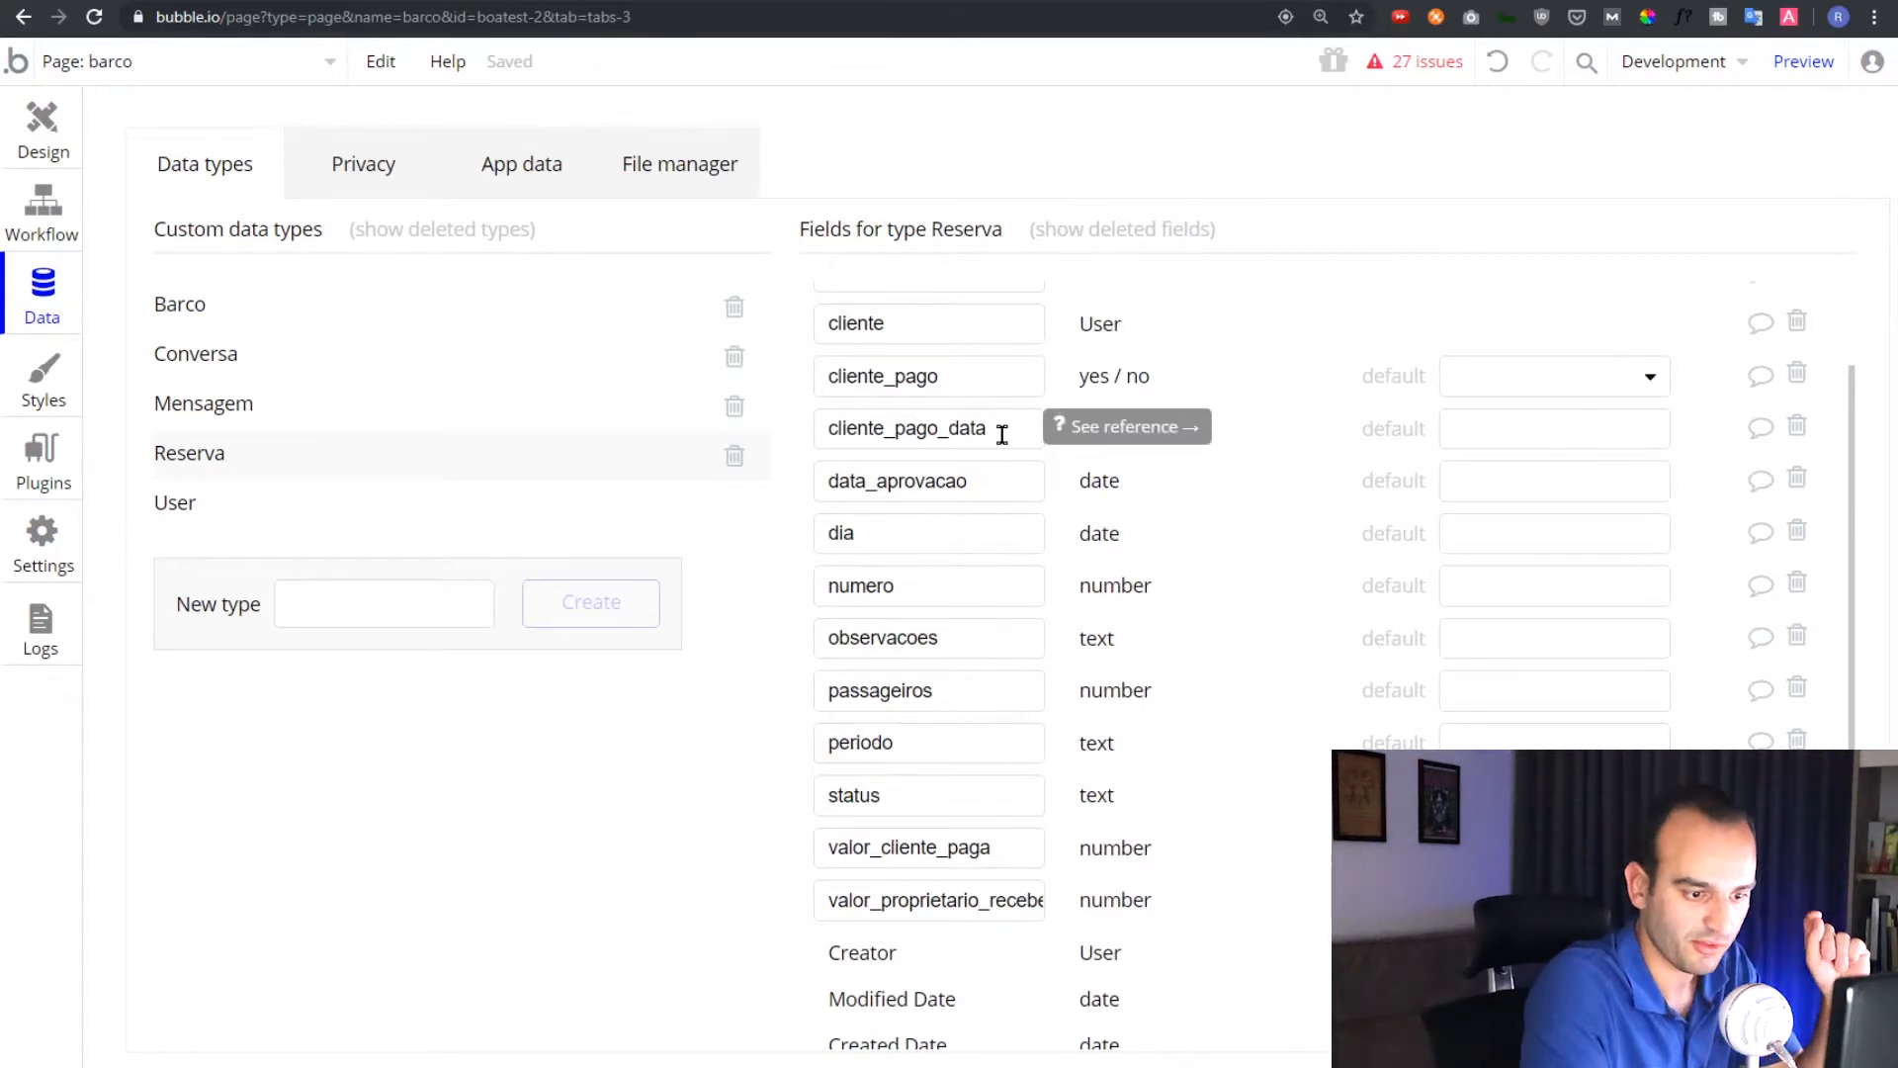
pyautogui.scroll(1, 1080, 441)
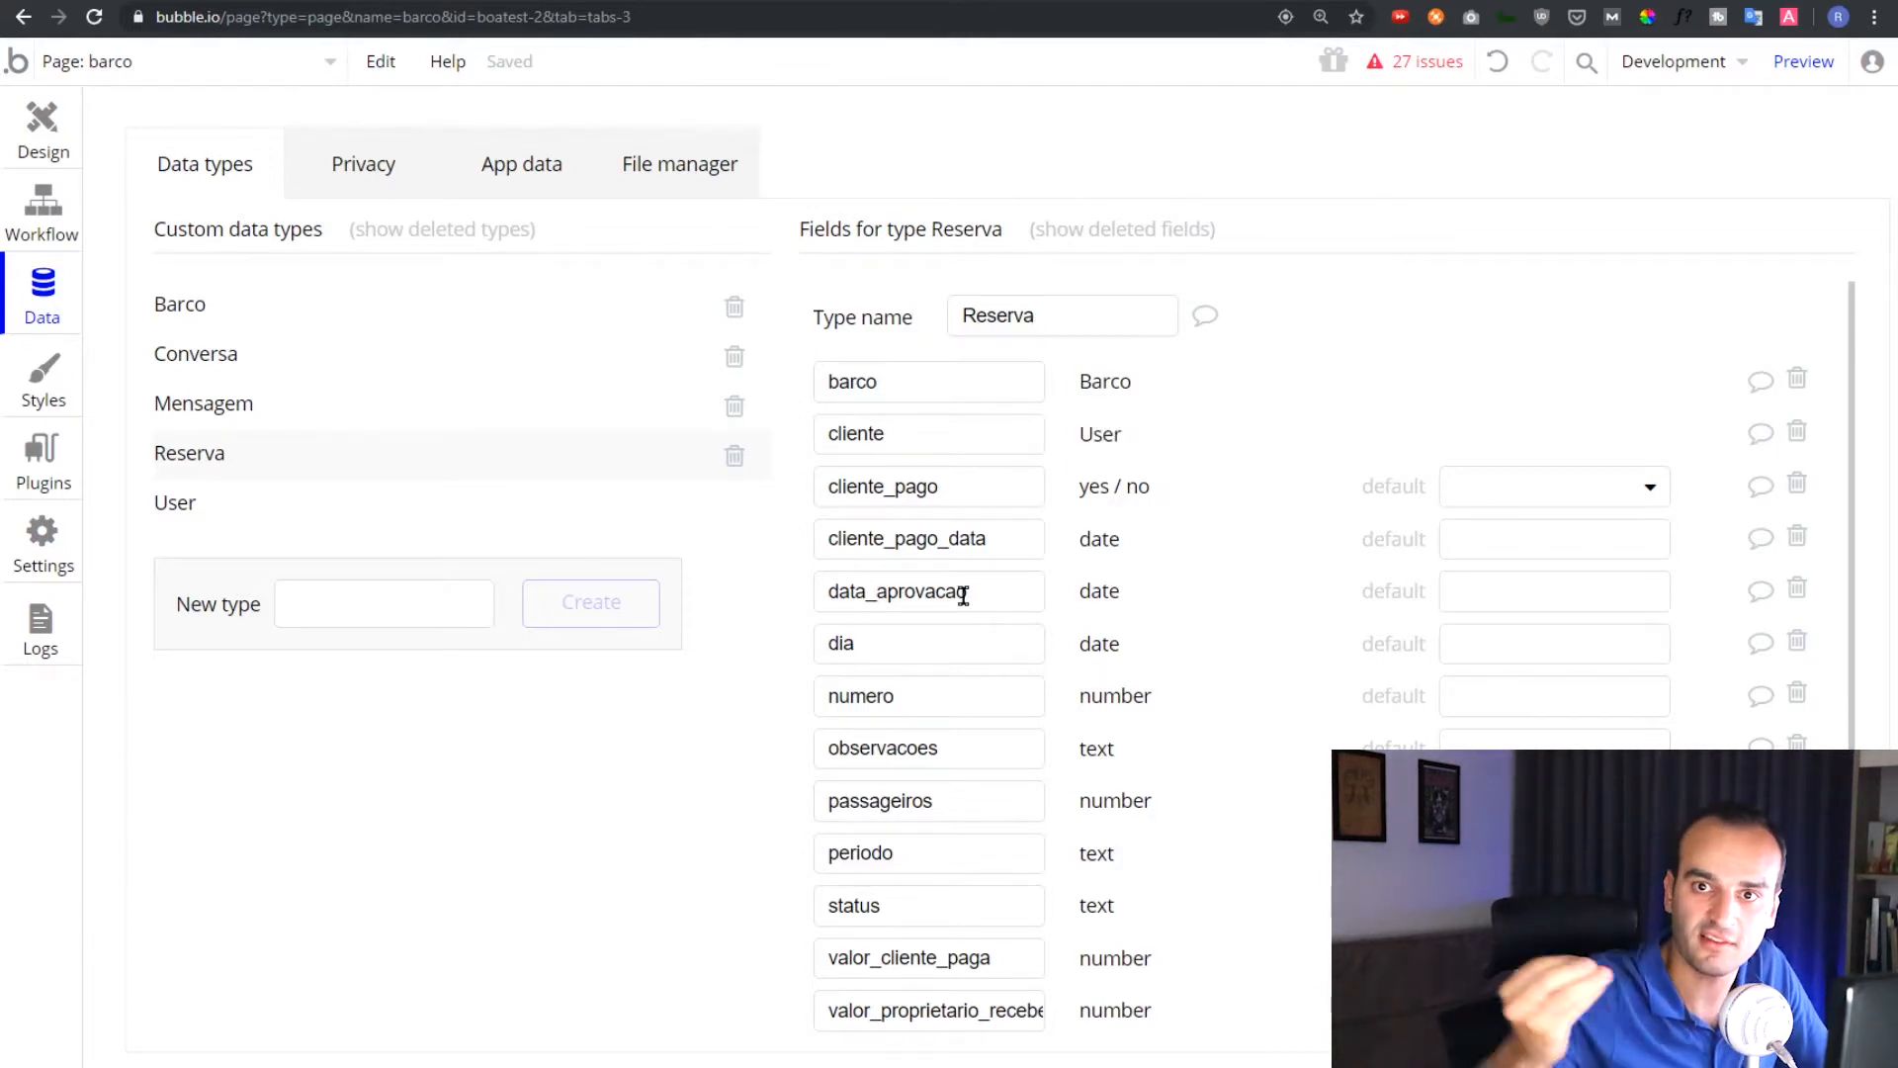
pyautogui.moveTo(964, 594)
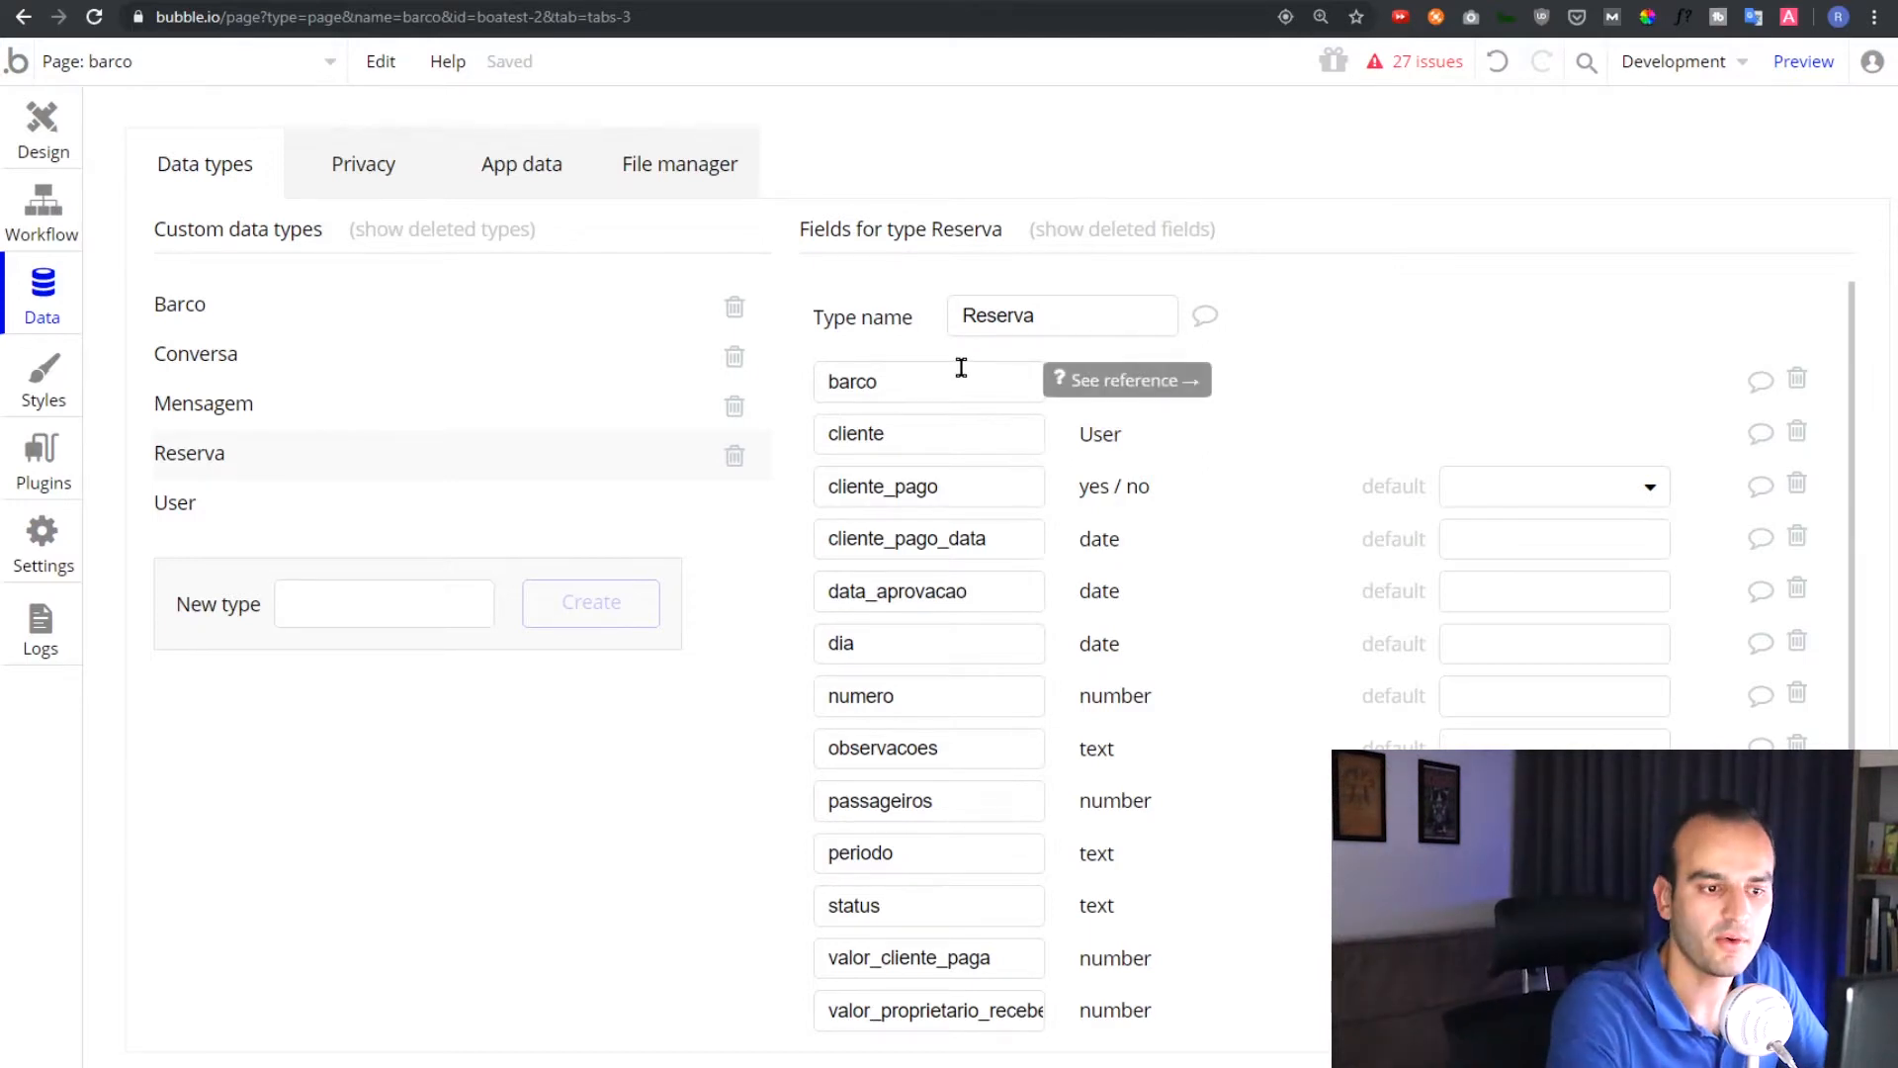
pyautogui.click(917, 447)
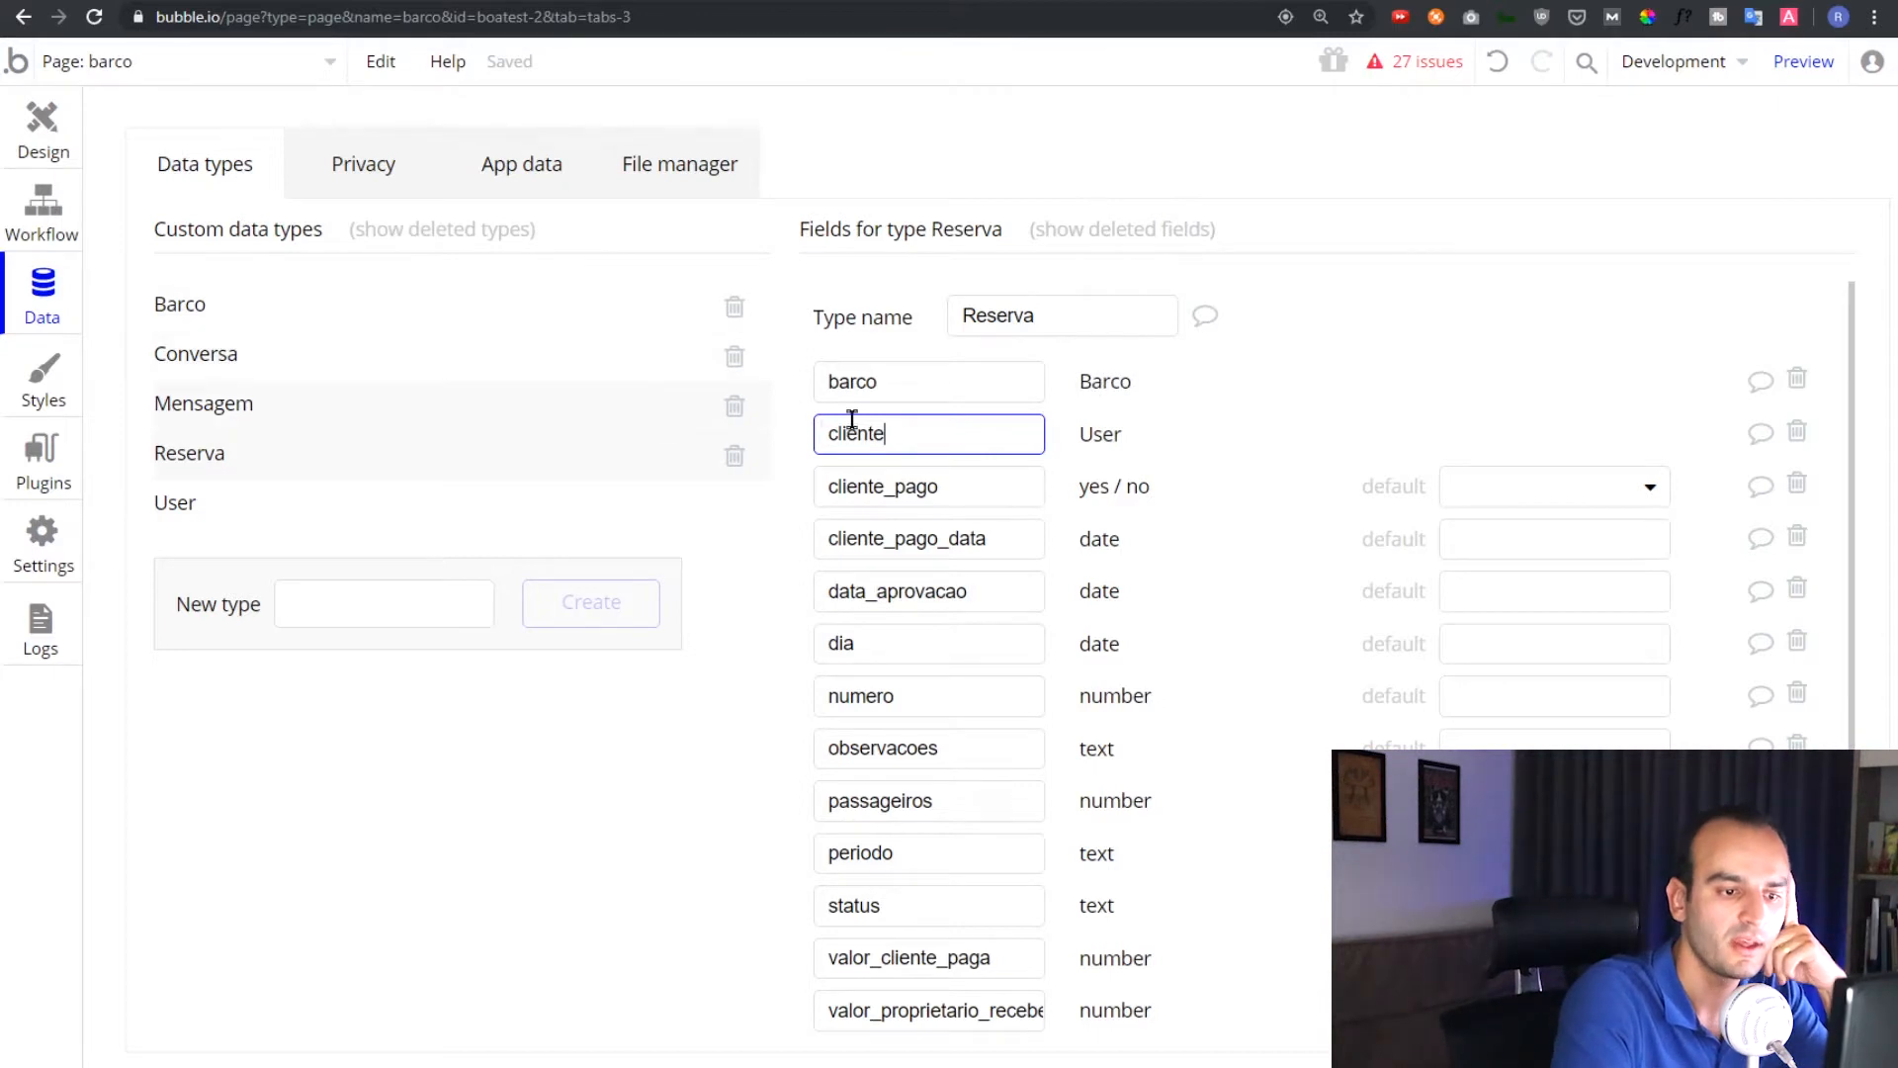
pyautogui.click(1088, 442)
pyautogui.hotkey('ctrl', '+')
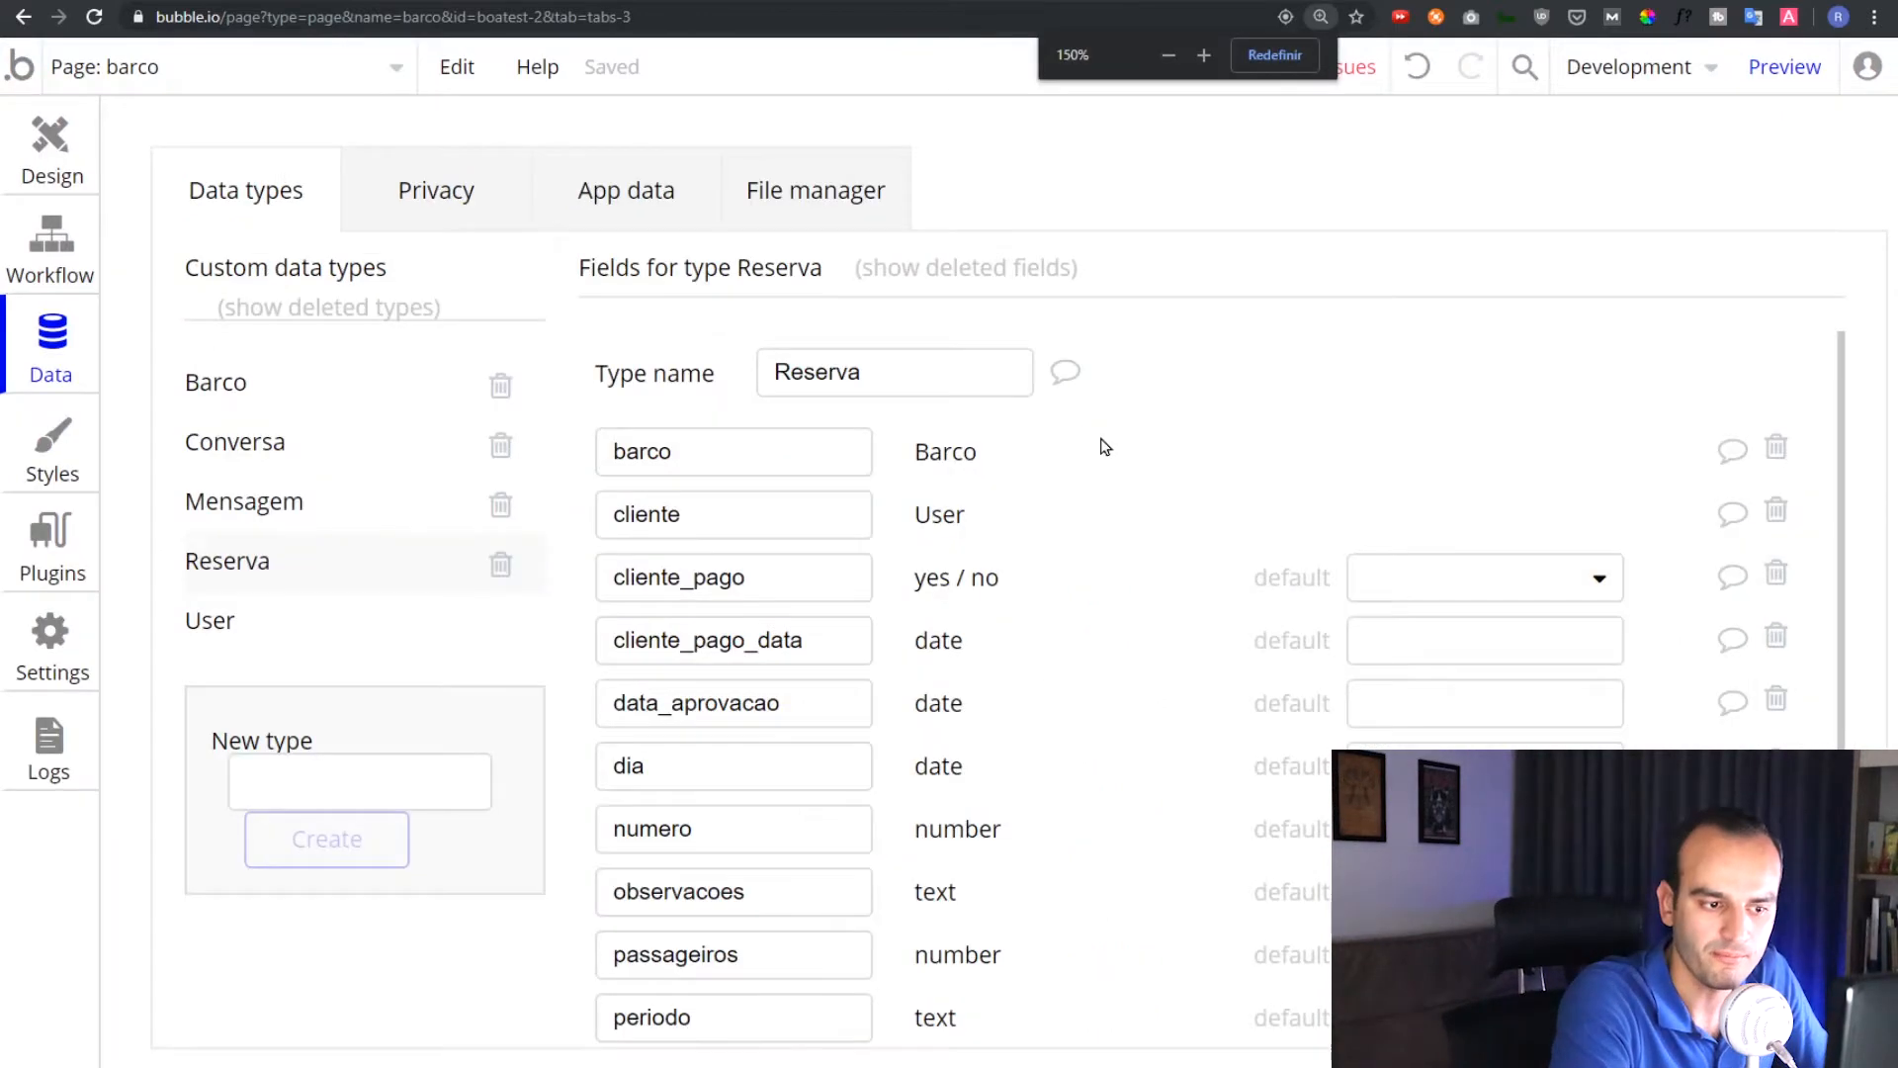
# Review the remaining Reserva fields and their types, from cliente_pago down to the status and payment value fields
pyautogui.scroll(-1, 1013, 492)
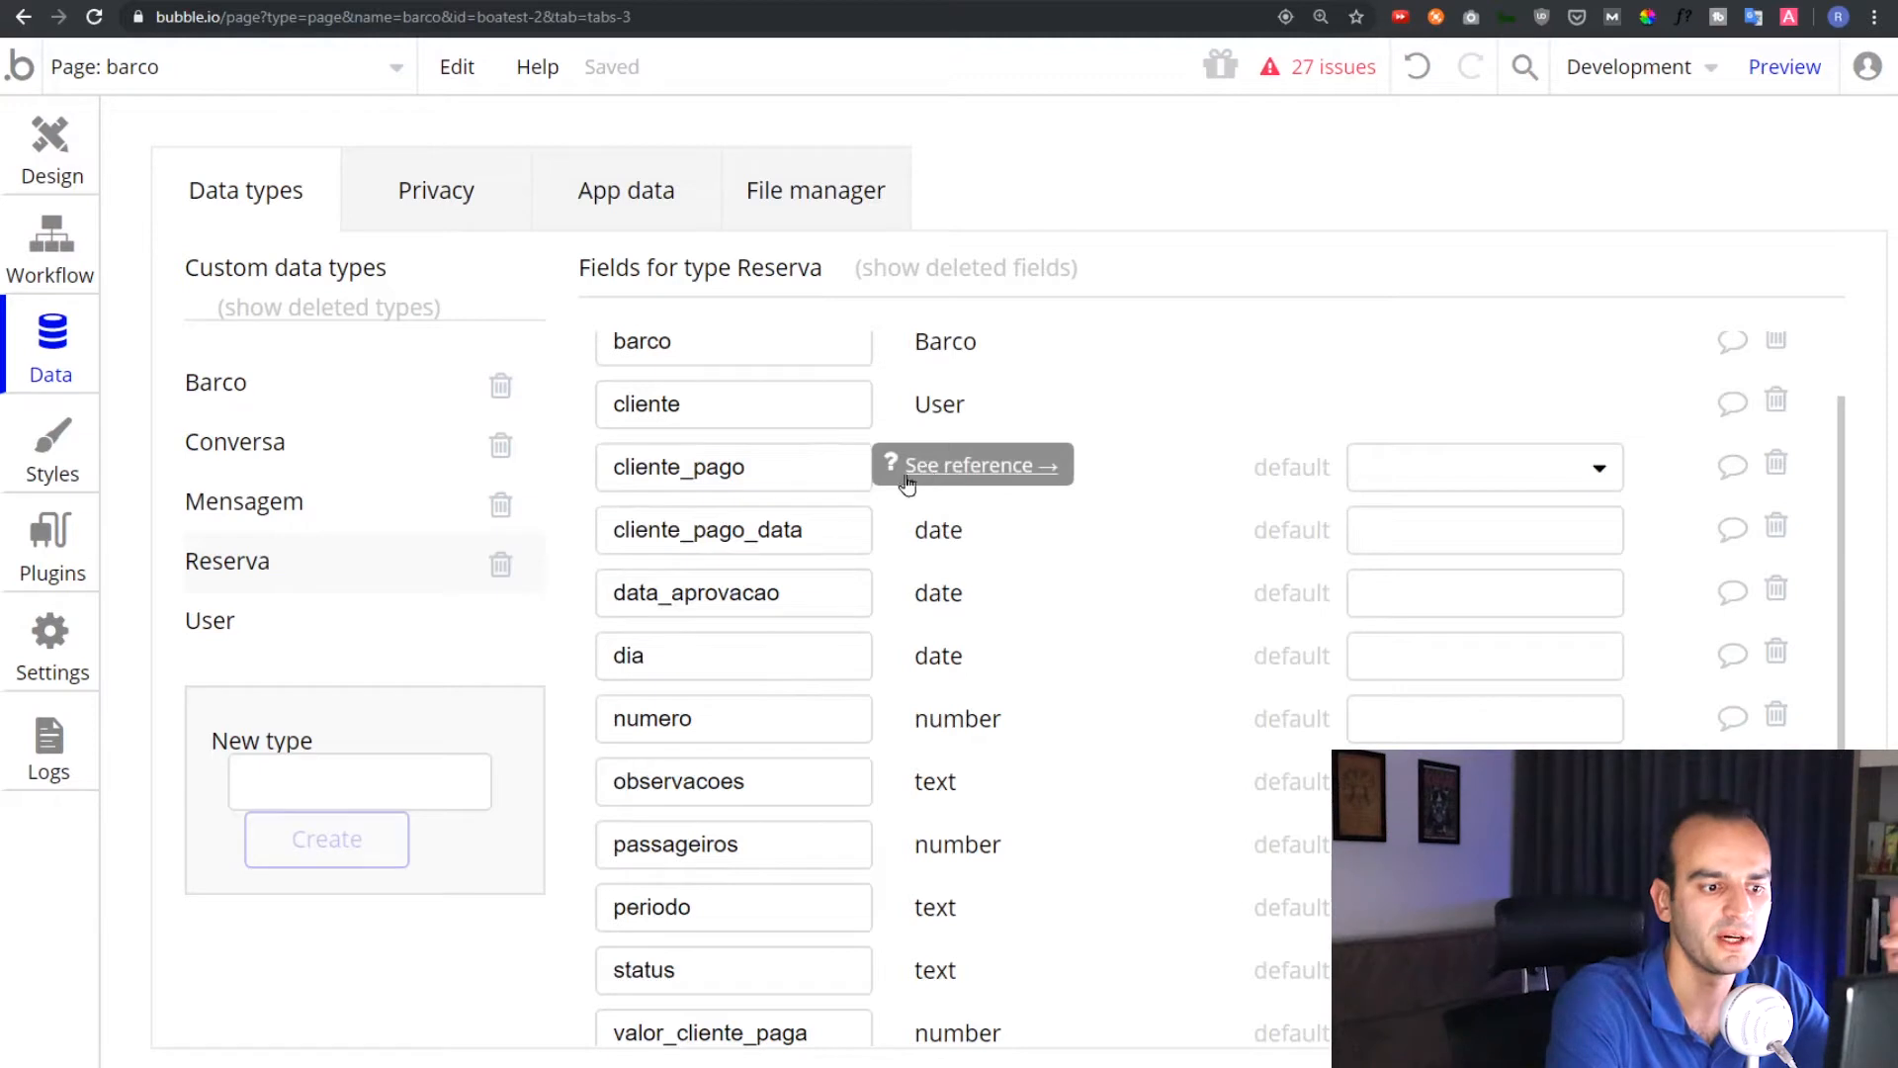
pyautogui.scroll(-1, 835, 515)
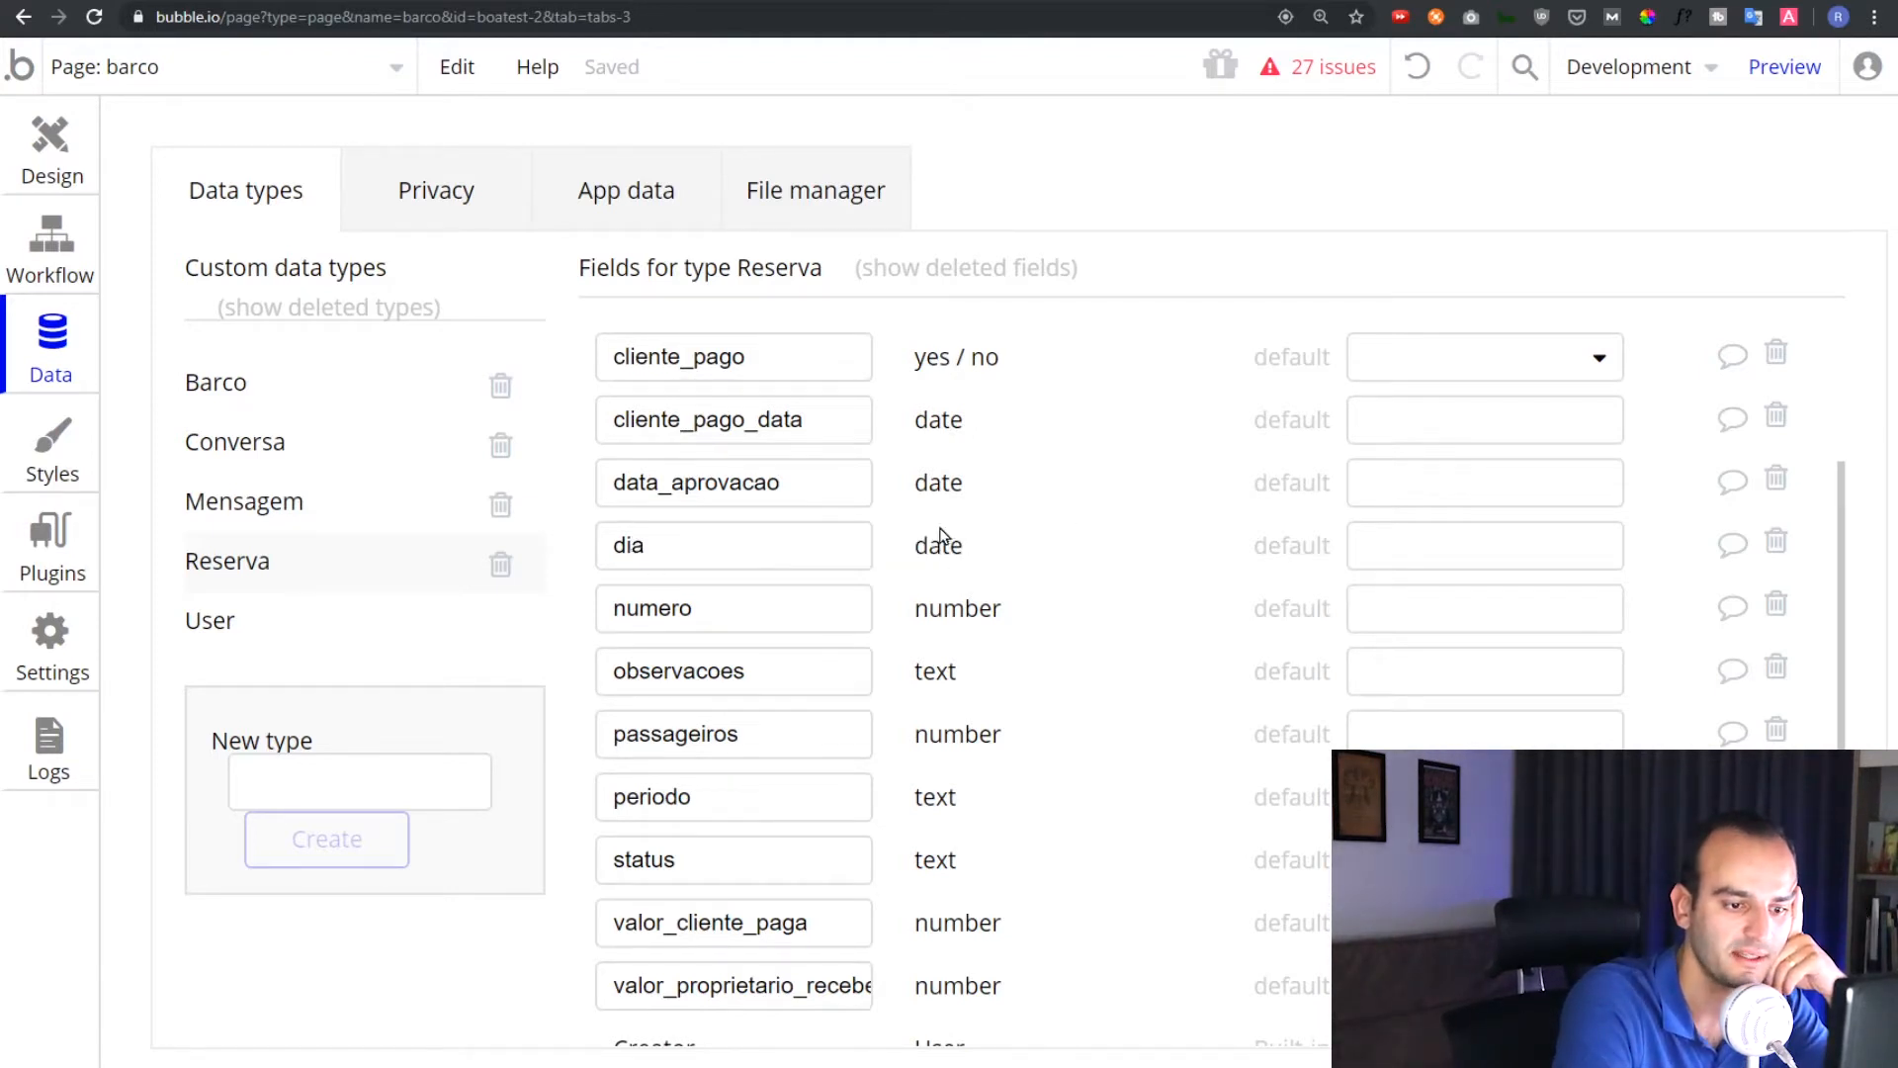
pyautogui.scroll(-1, 941, 535)
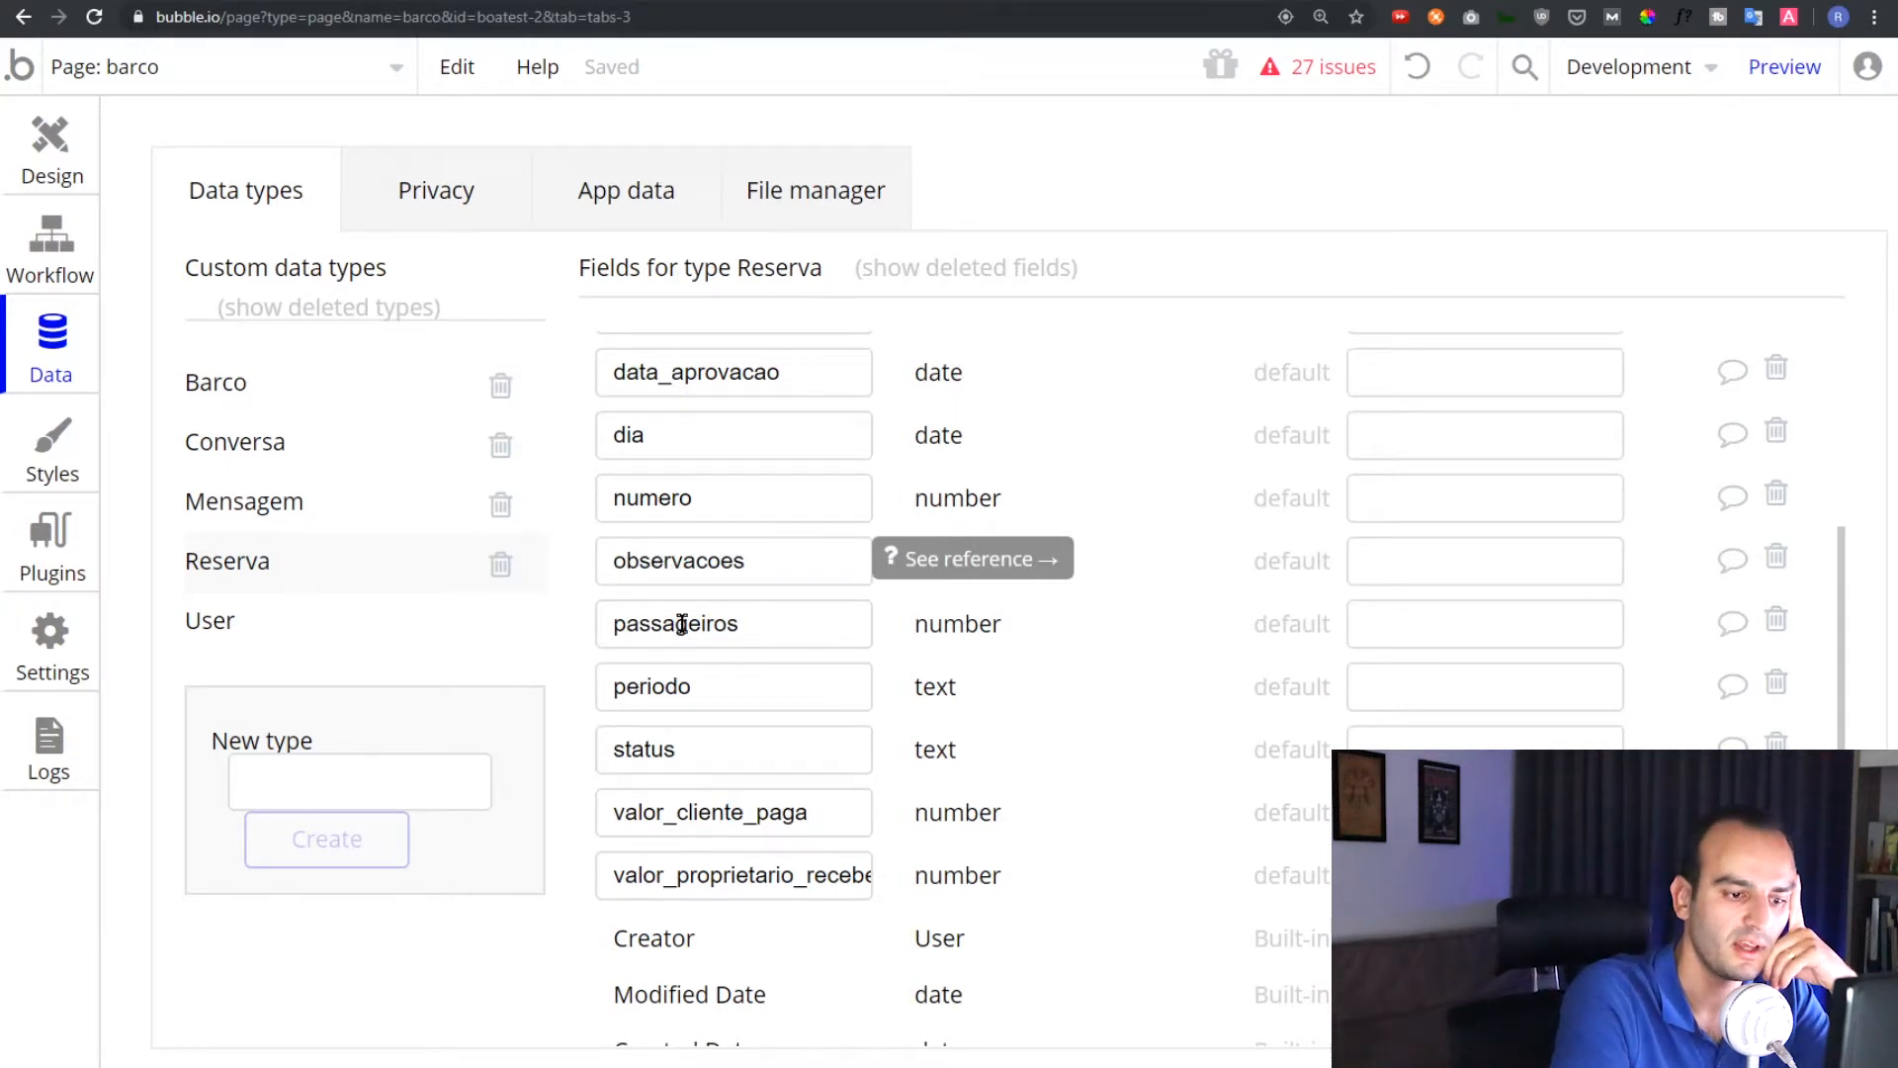
pyautogui.scroll(-1, 714, 631)
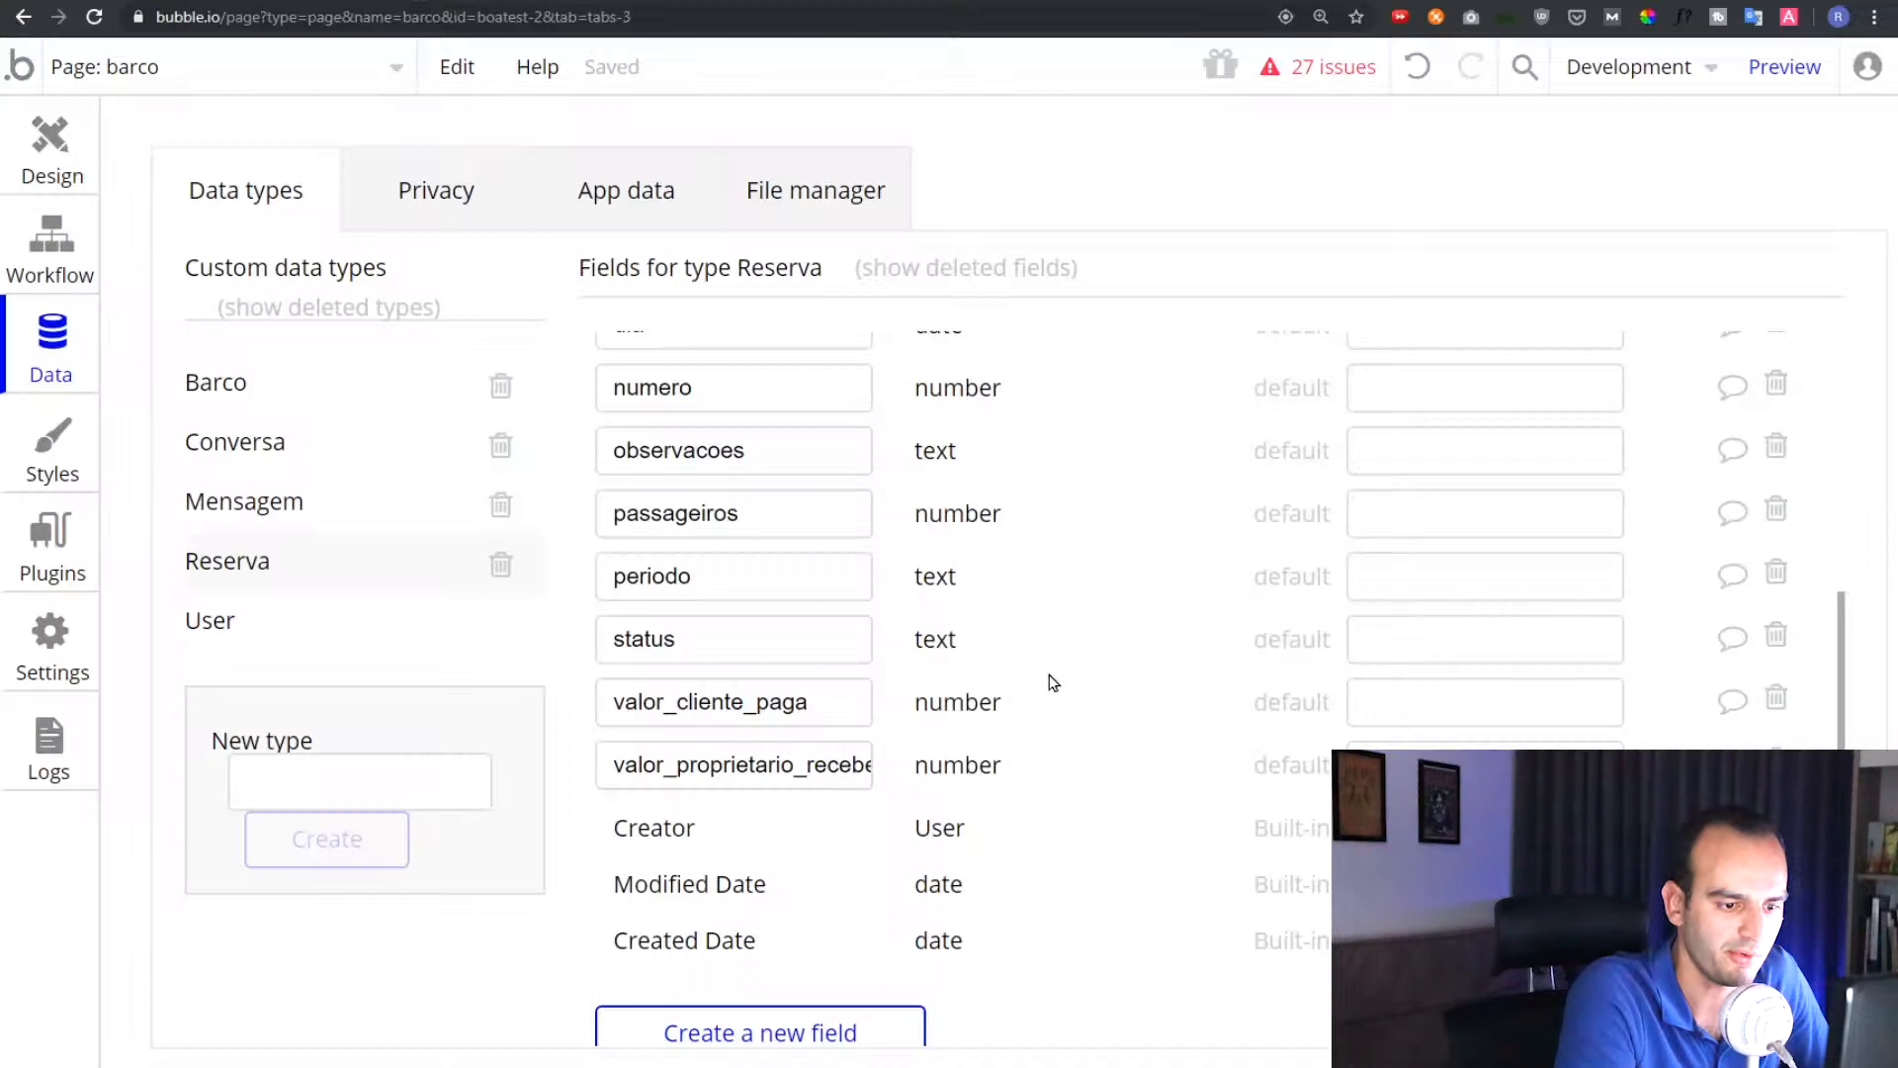
# Return to the Solicitar Reserva workflow and review every field set by the Criar uma Nova Reserva action, from barco down to status
pyautogui.click(783, 700)
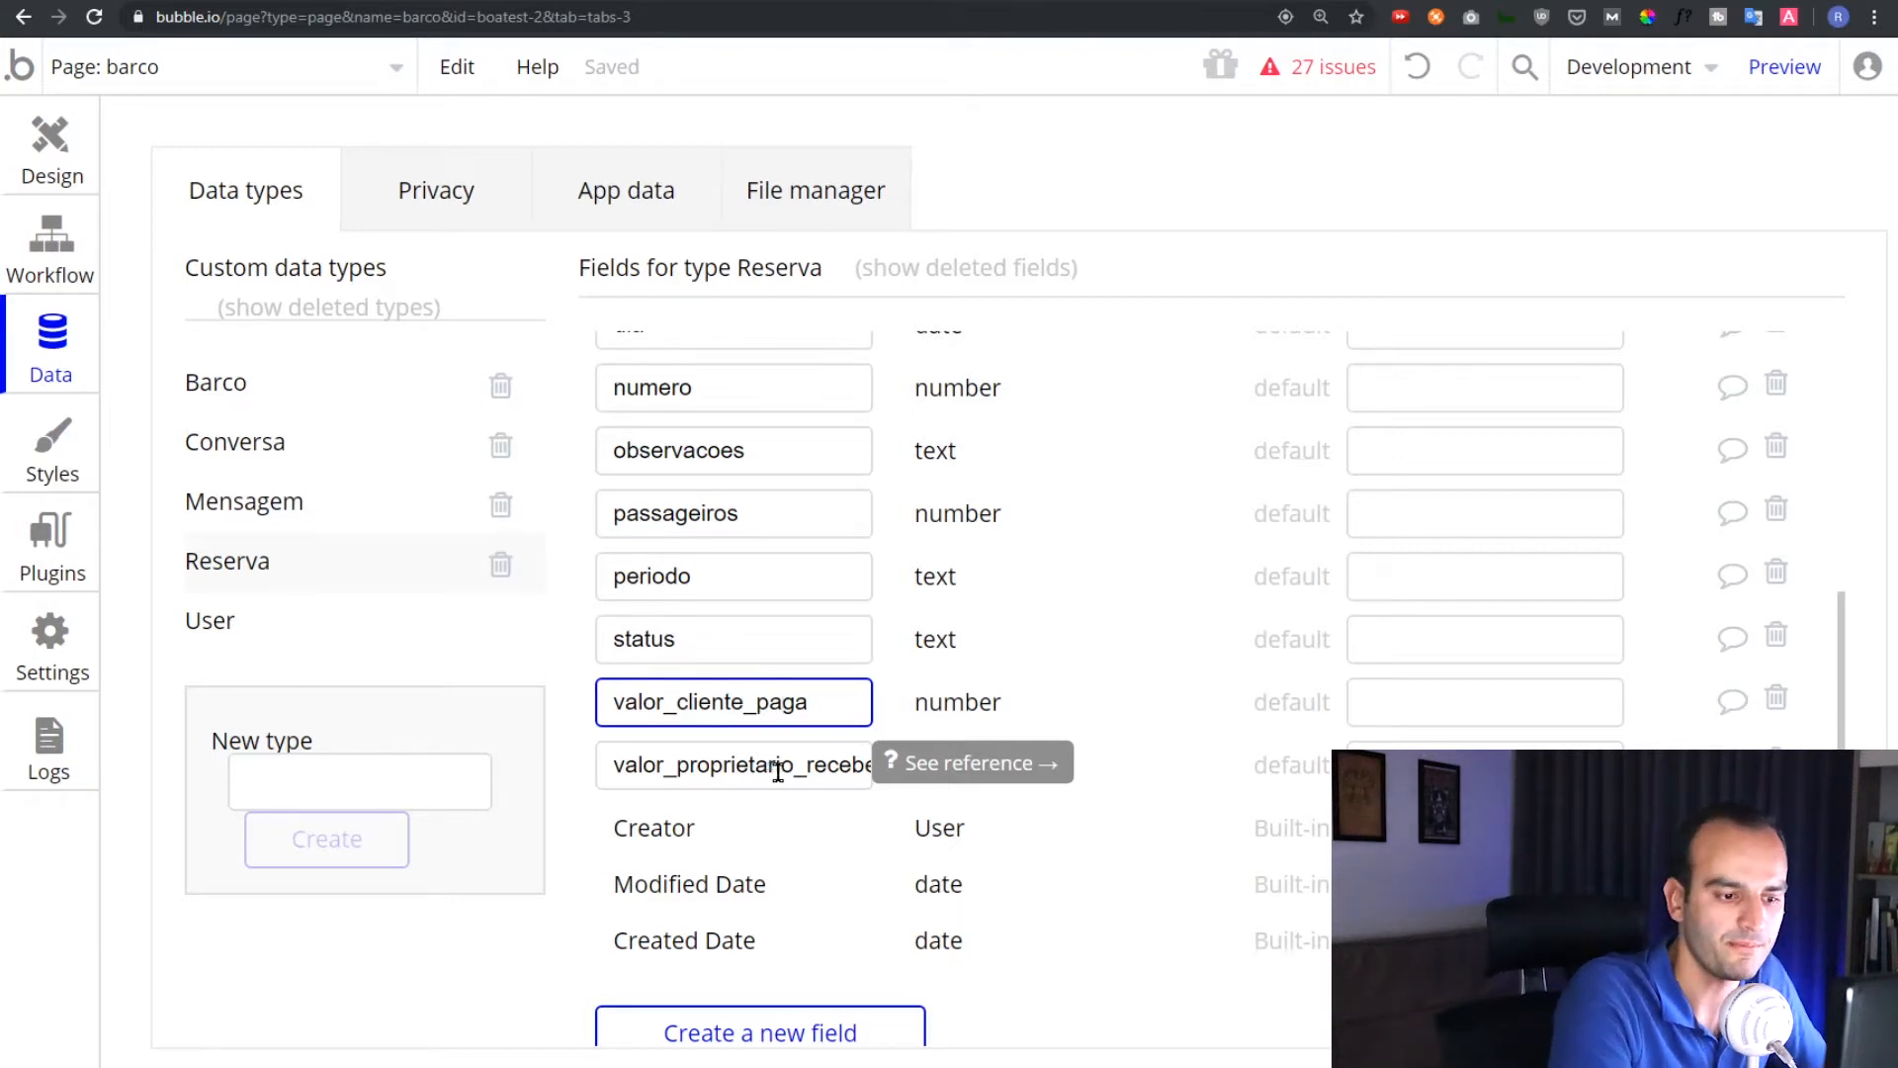
pyautogui.click(65, 207)
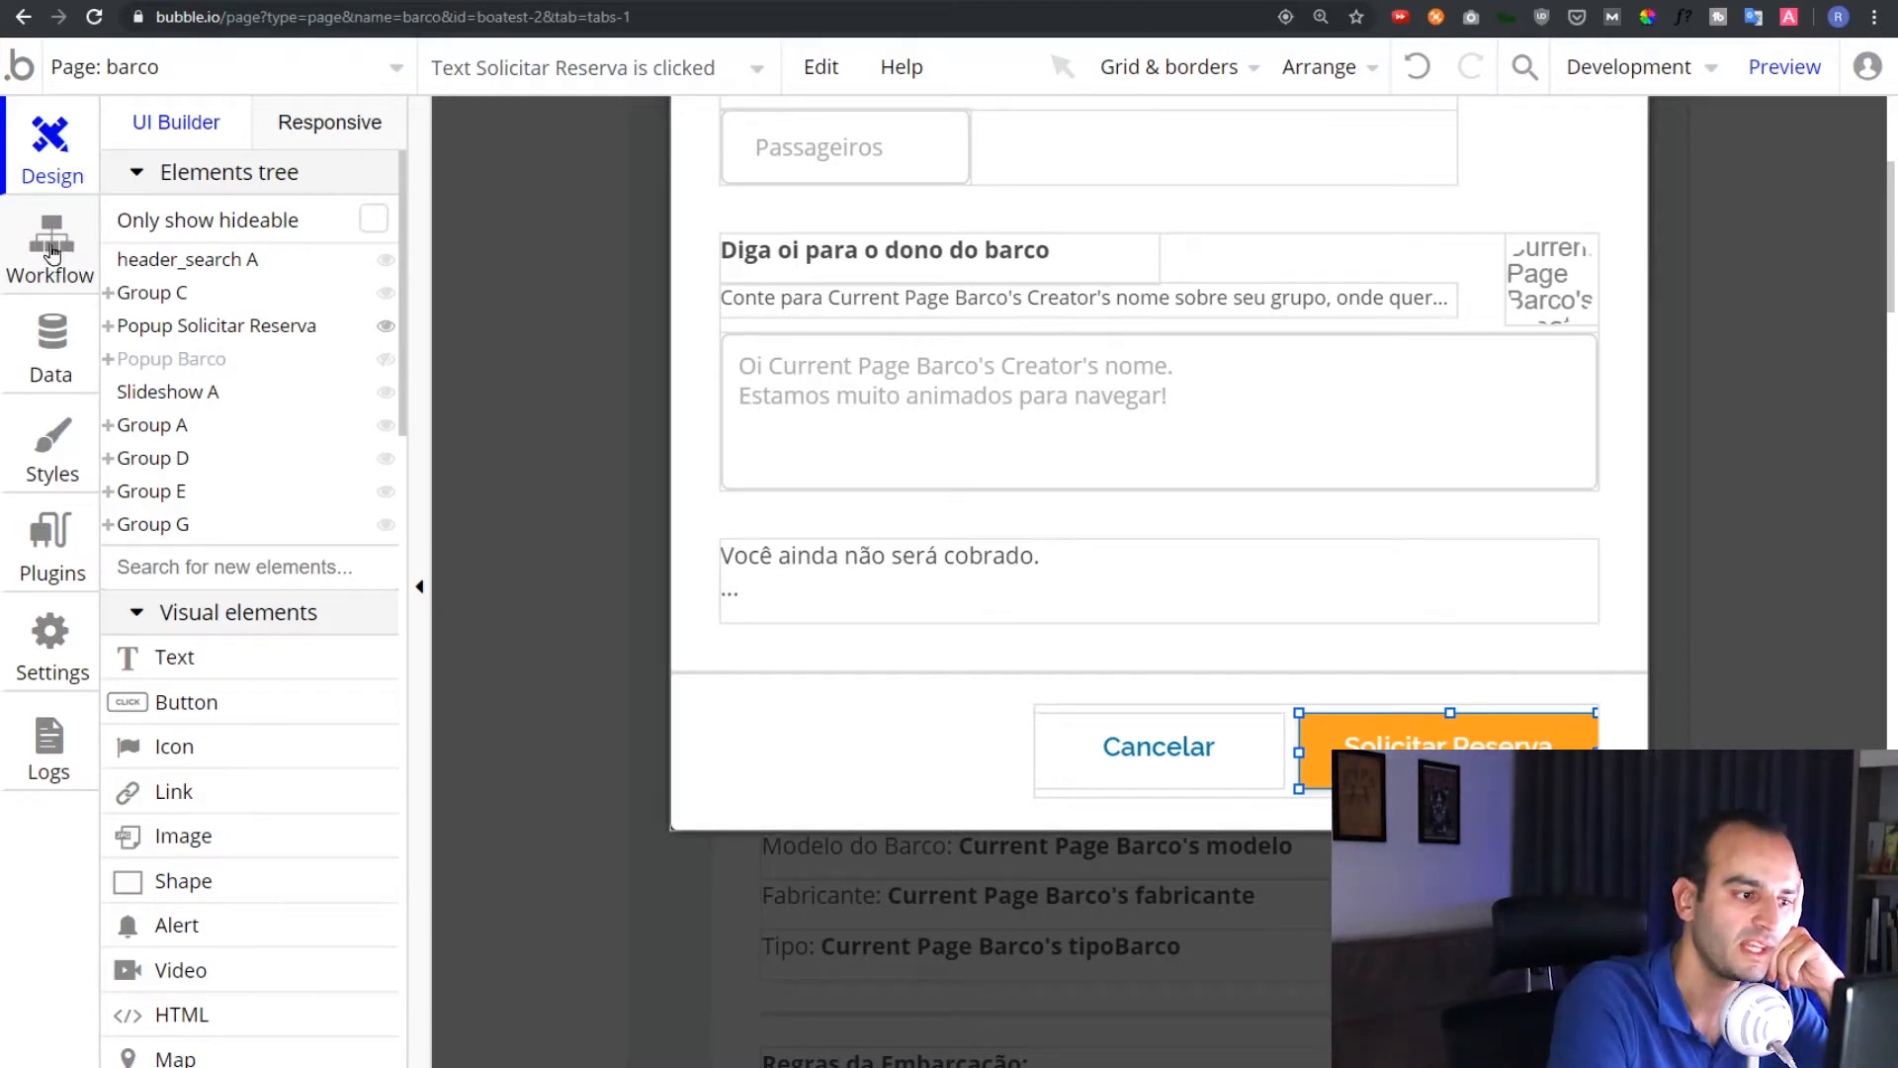
pyautogui.click(52, 252)
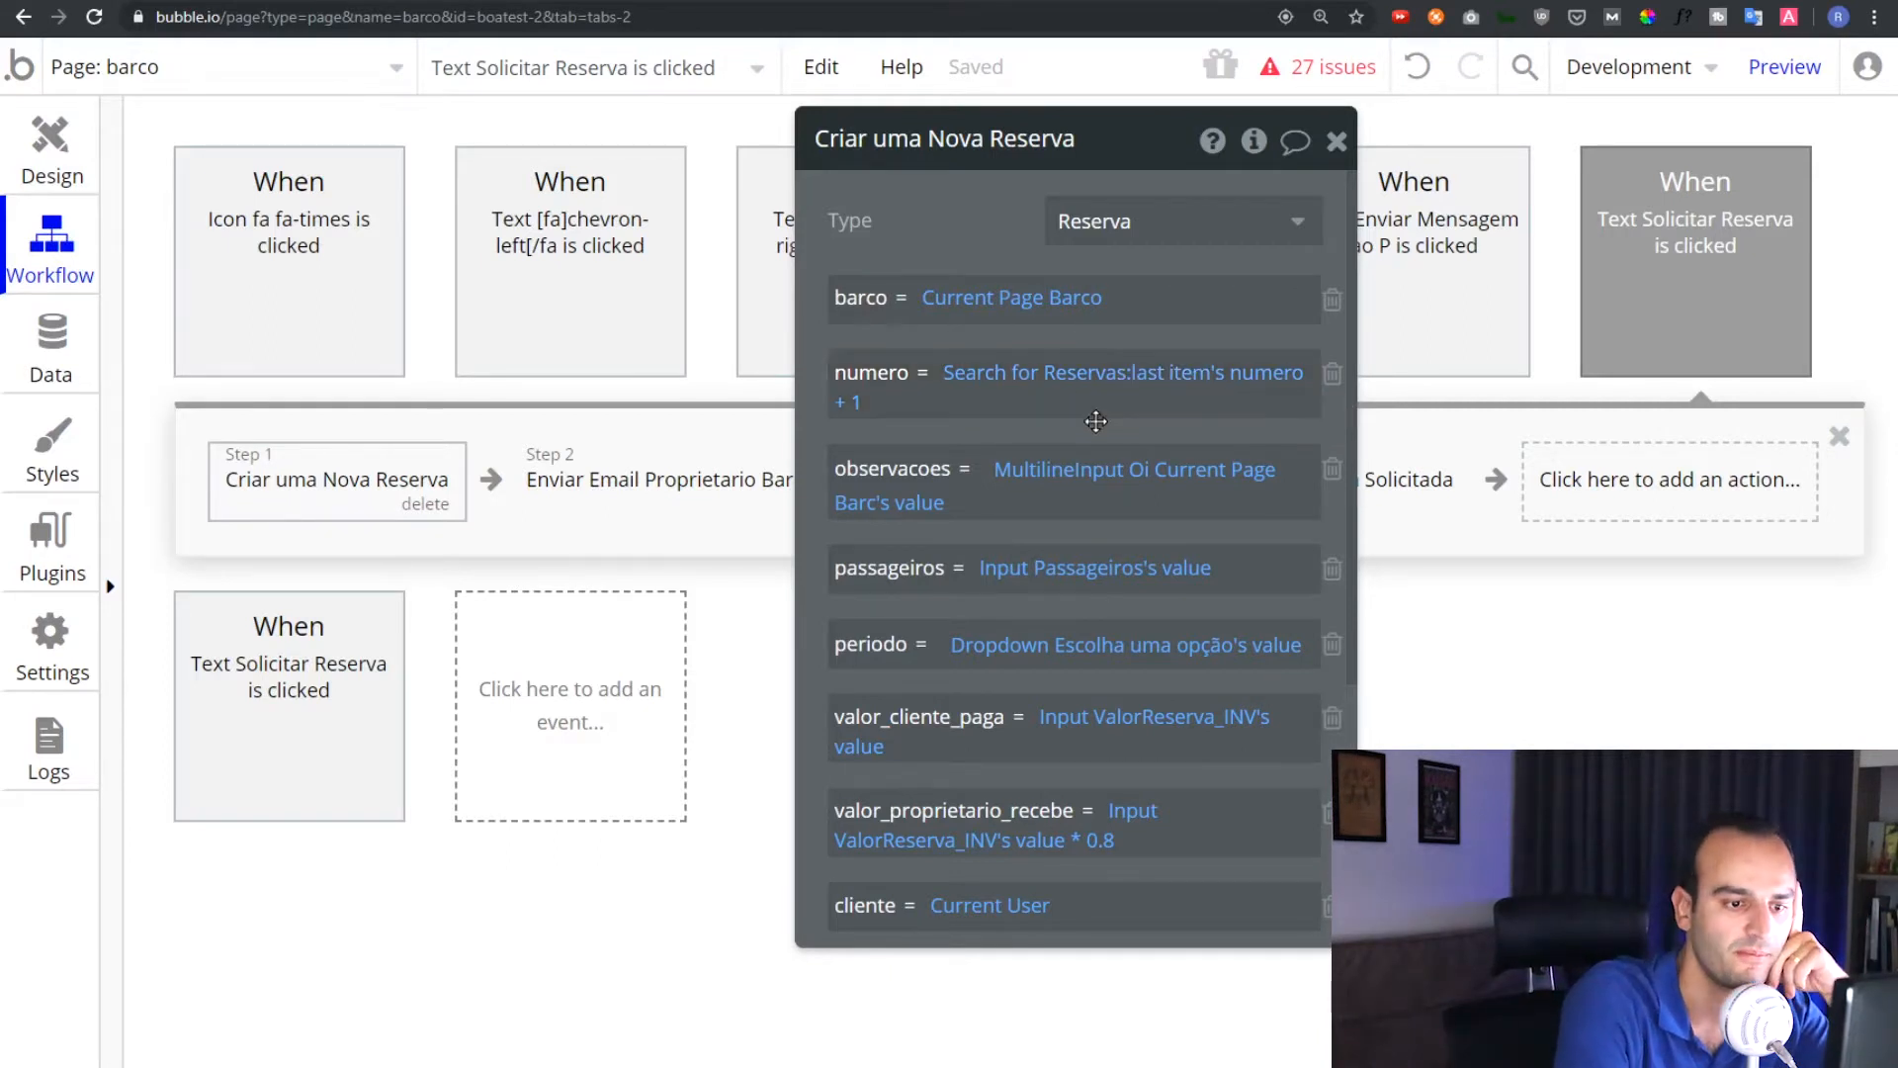
pyautogui.scroll(-1, 1102, 443)
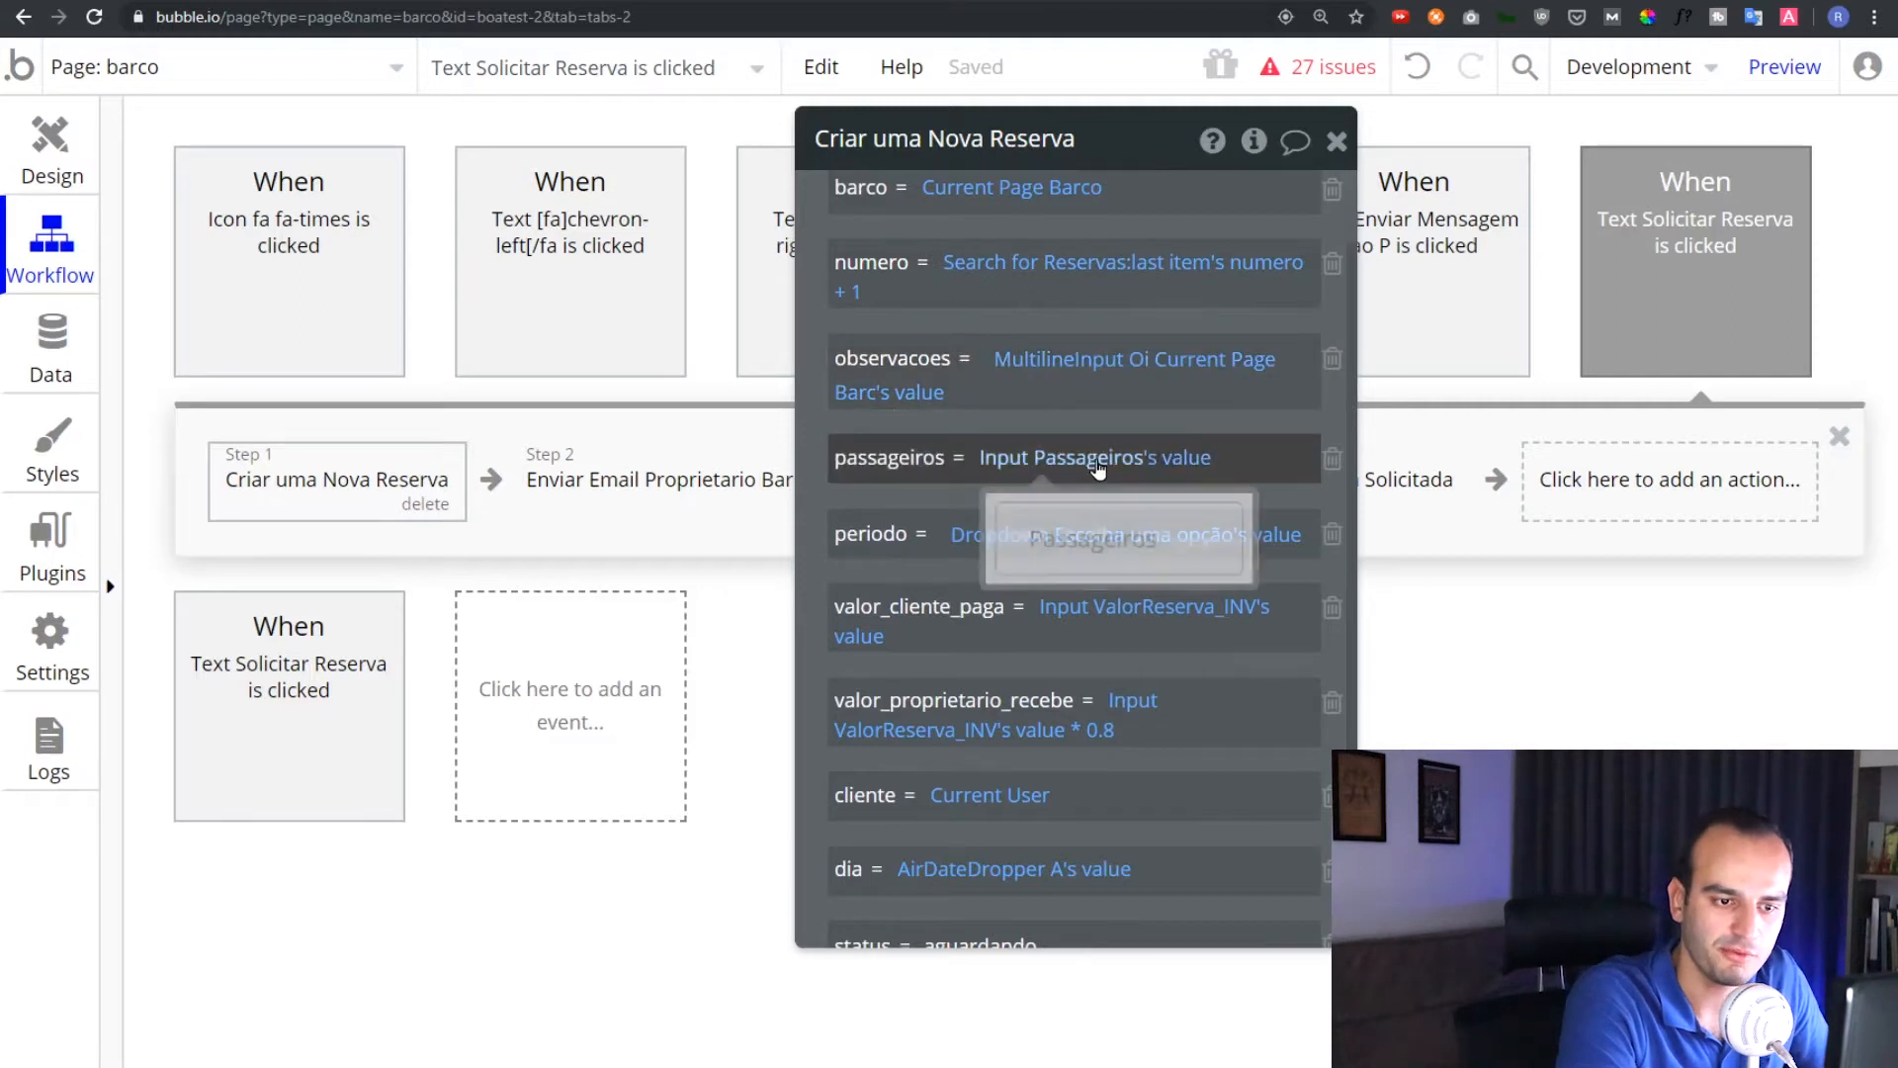
pyautogui.scroll(-1, 1108, 465)
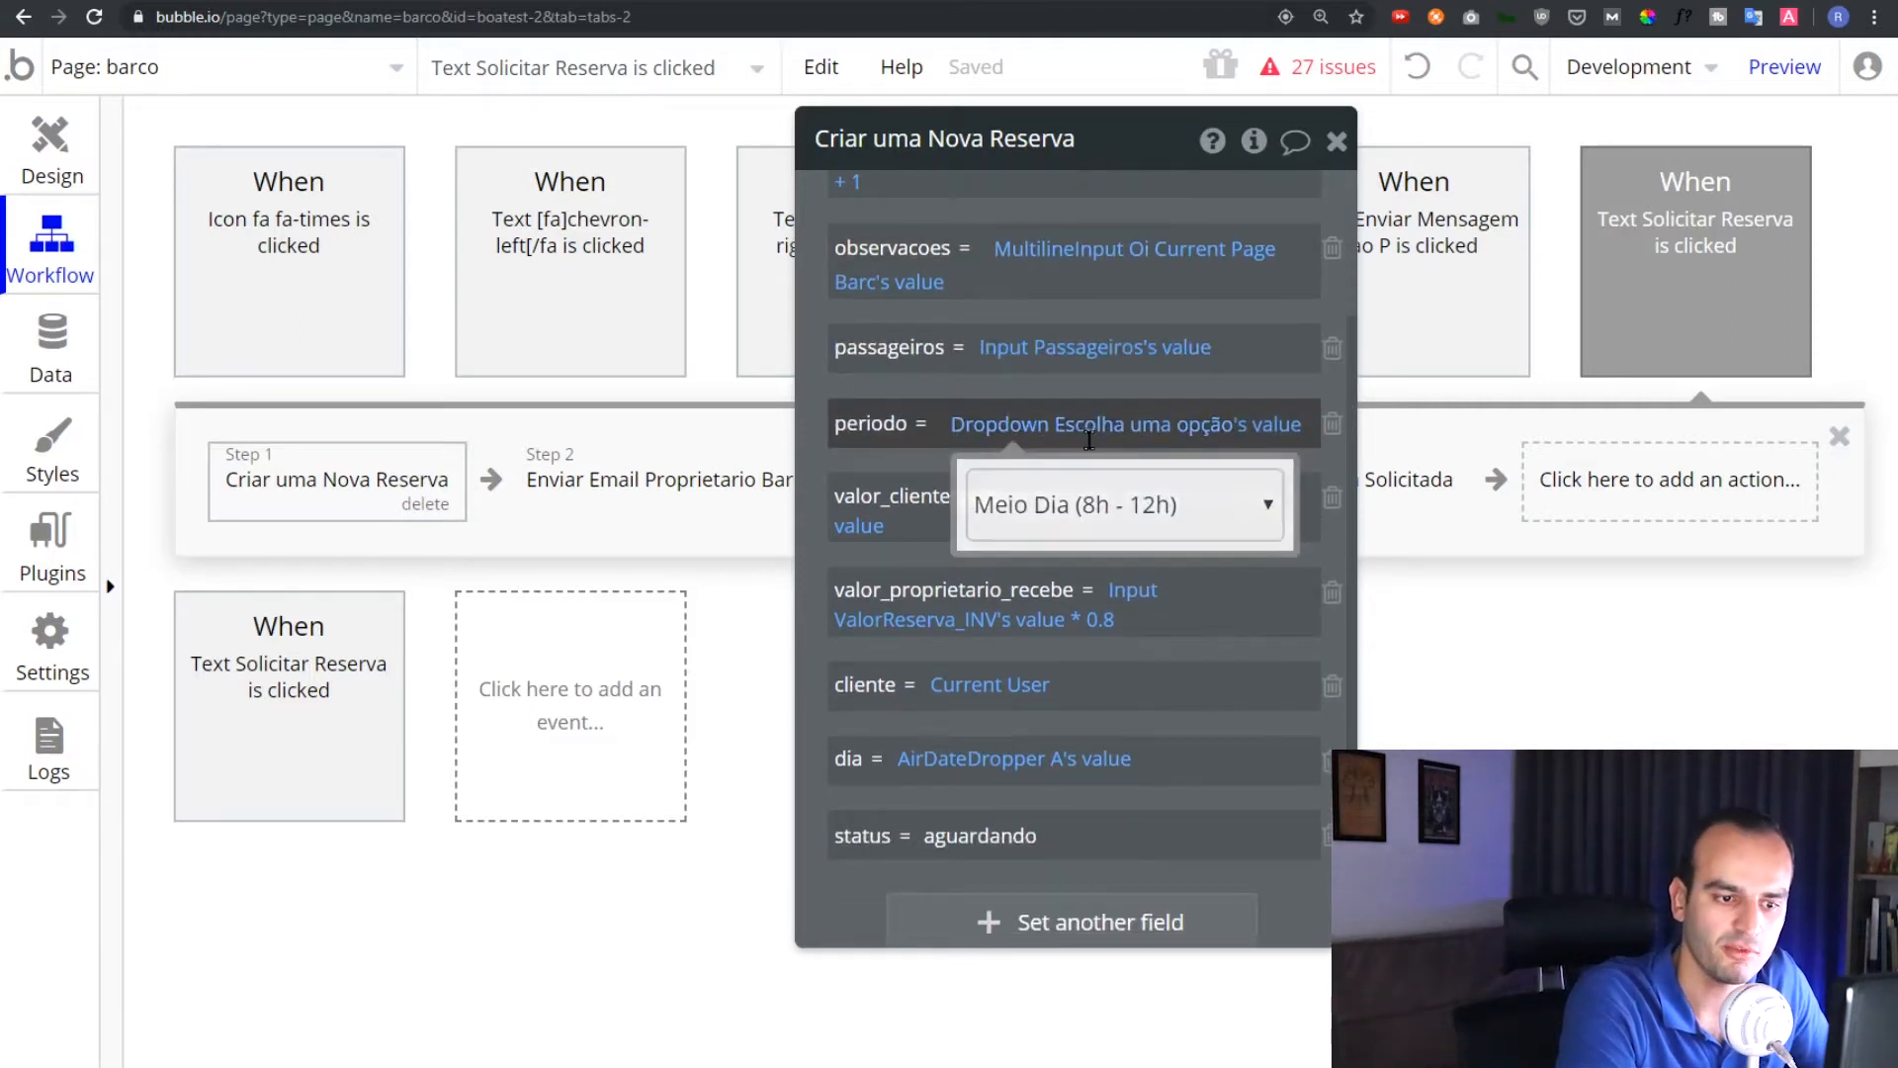
pyautogui.scroll(-1, 1124, 459)
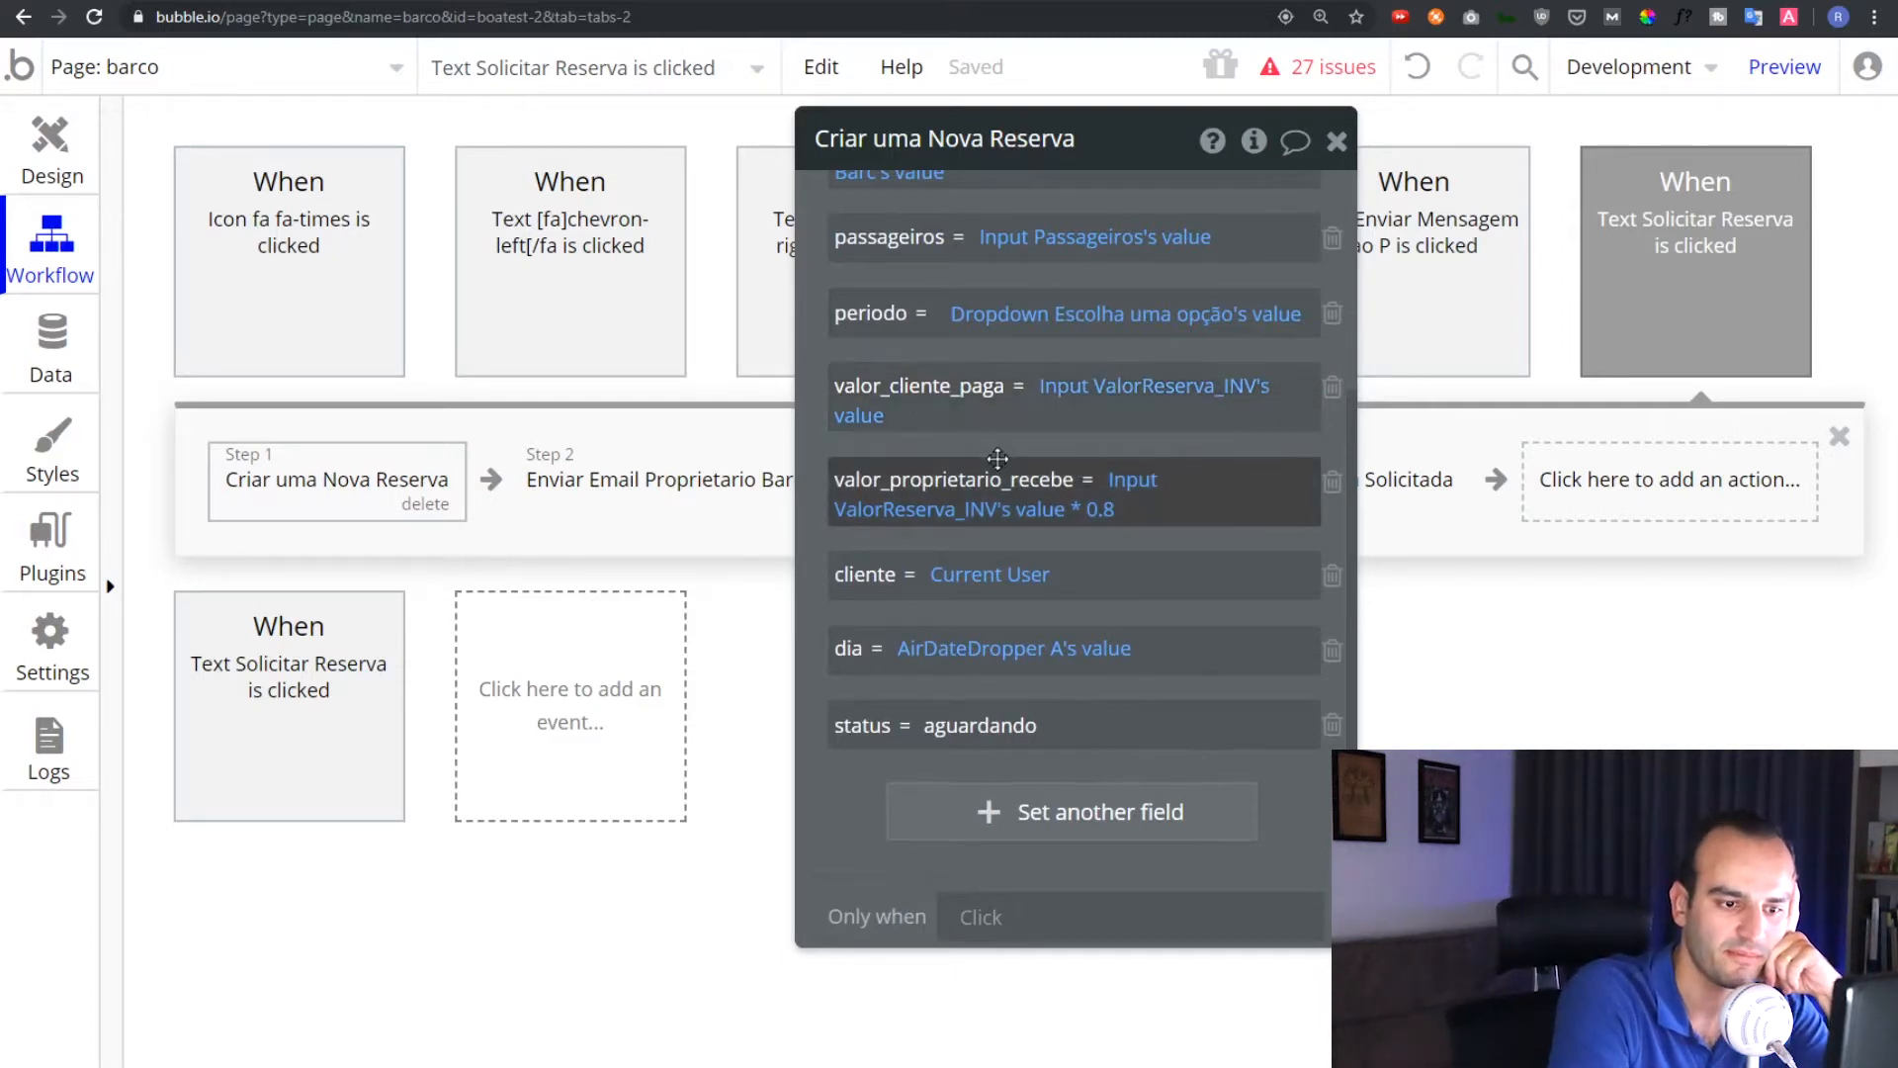
pyautogui.scroll(-1, 921, 454)
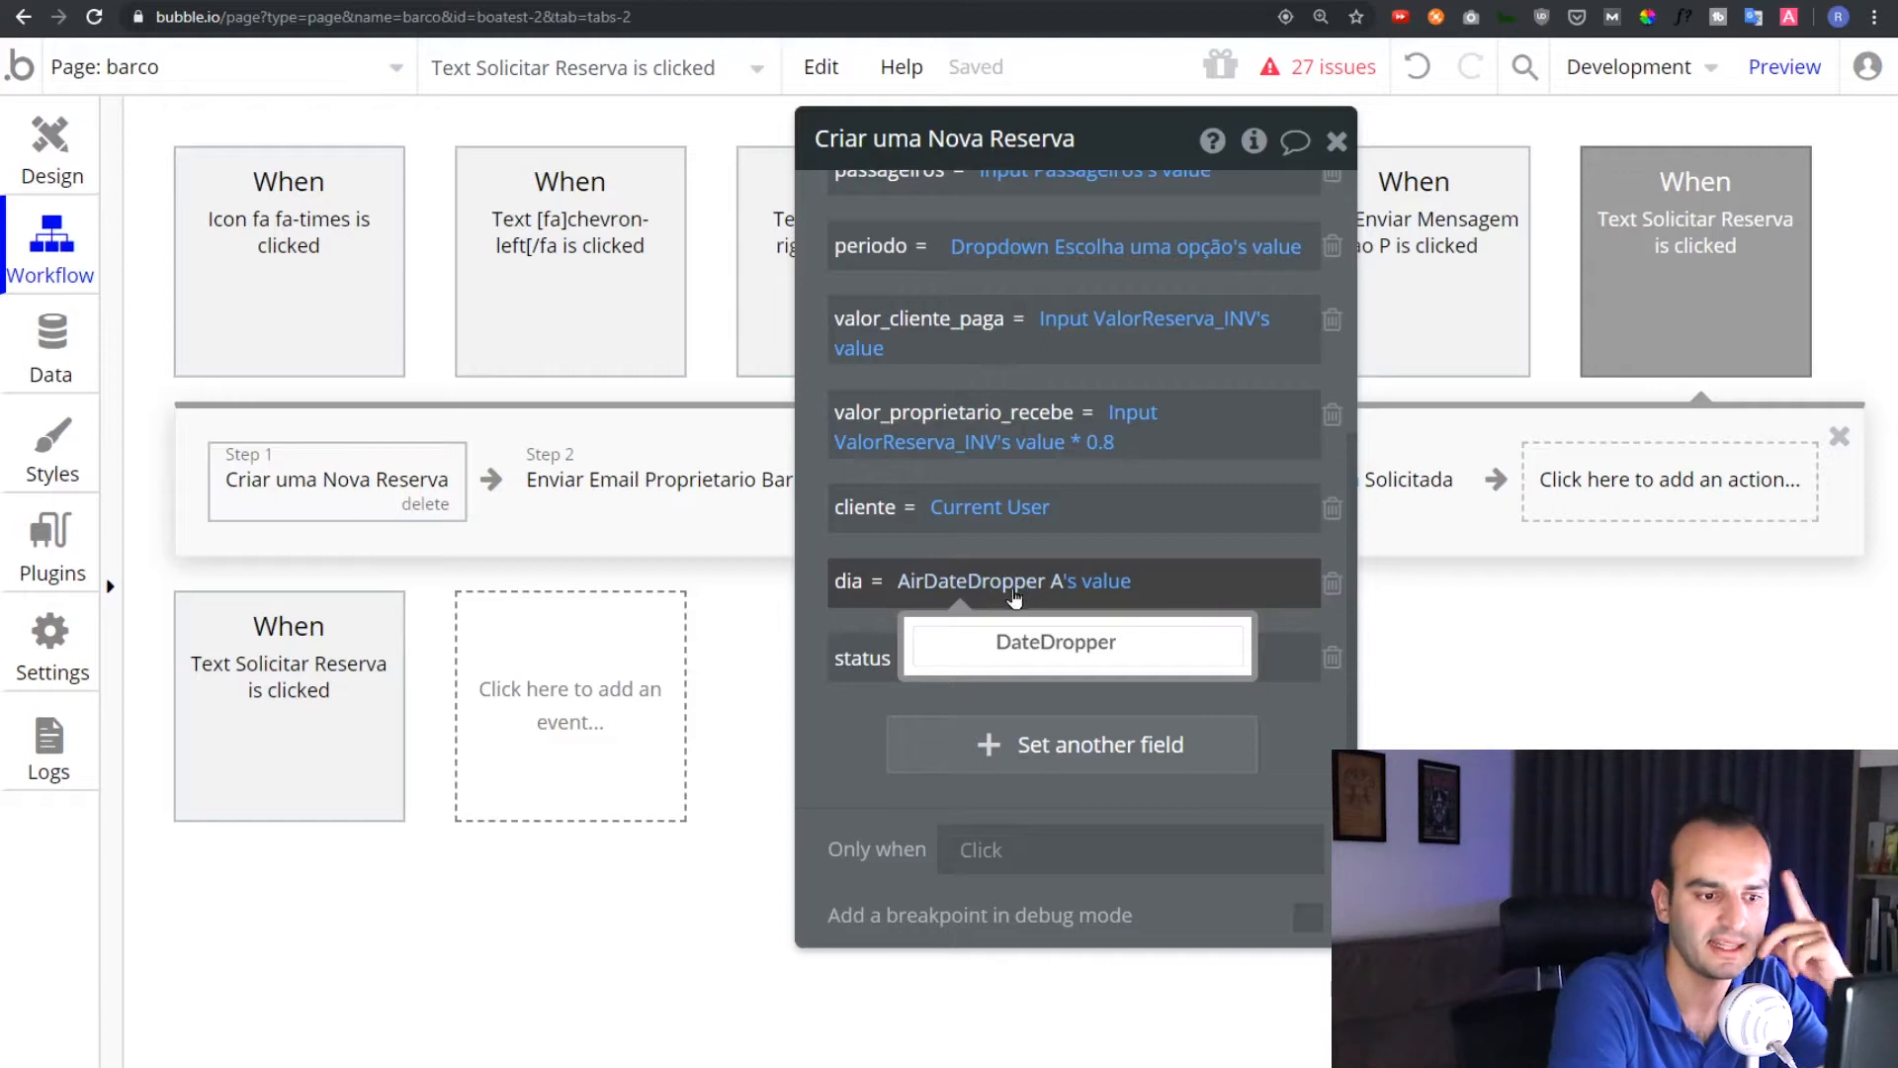
pyautogui.click(944, 650)
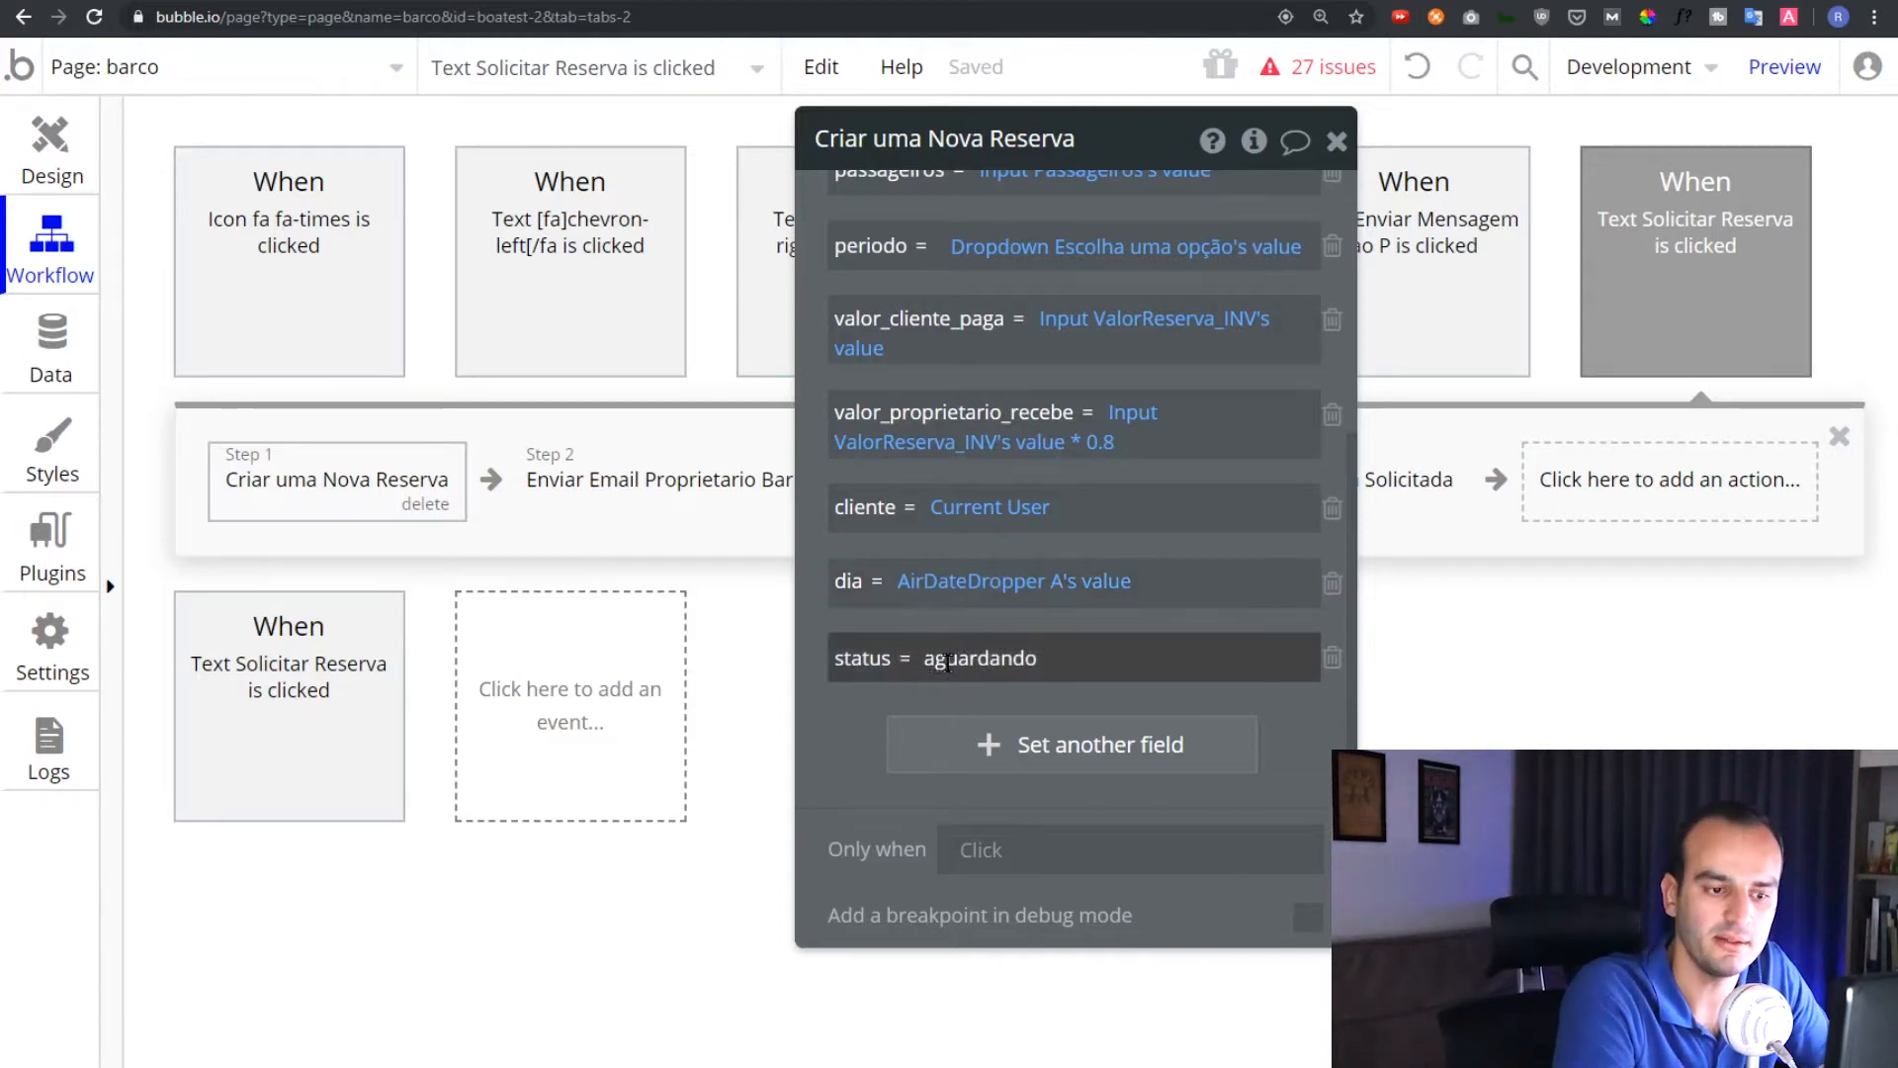
# Open the Enviar Email Proprietario Barco action and look over its message body, moving the properties clear of the workflow steps
pyautogui.moveTo(988, 139); pyautogui.dragTo(1254, 118)
pyautogui.click(629, 469)
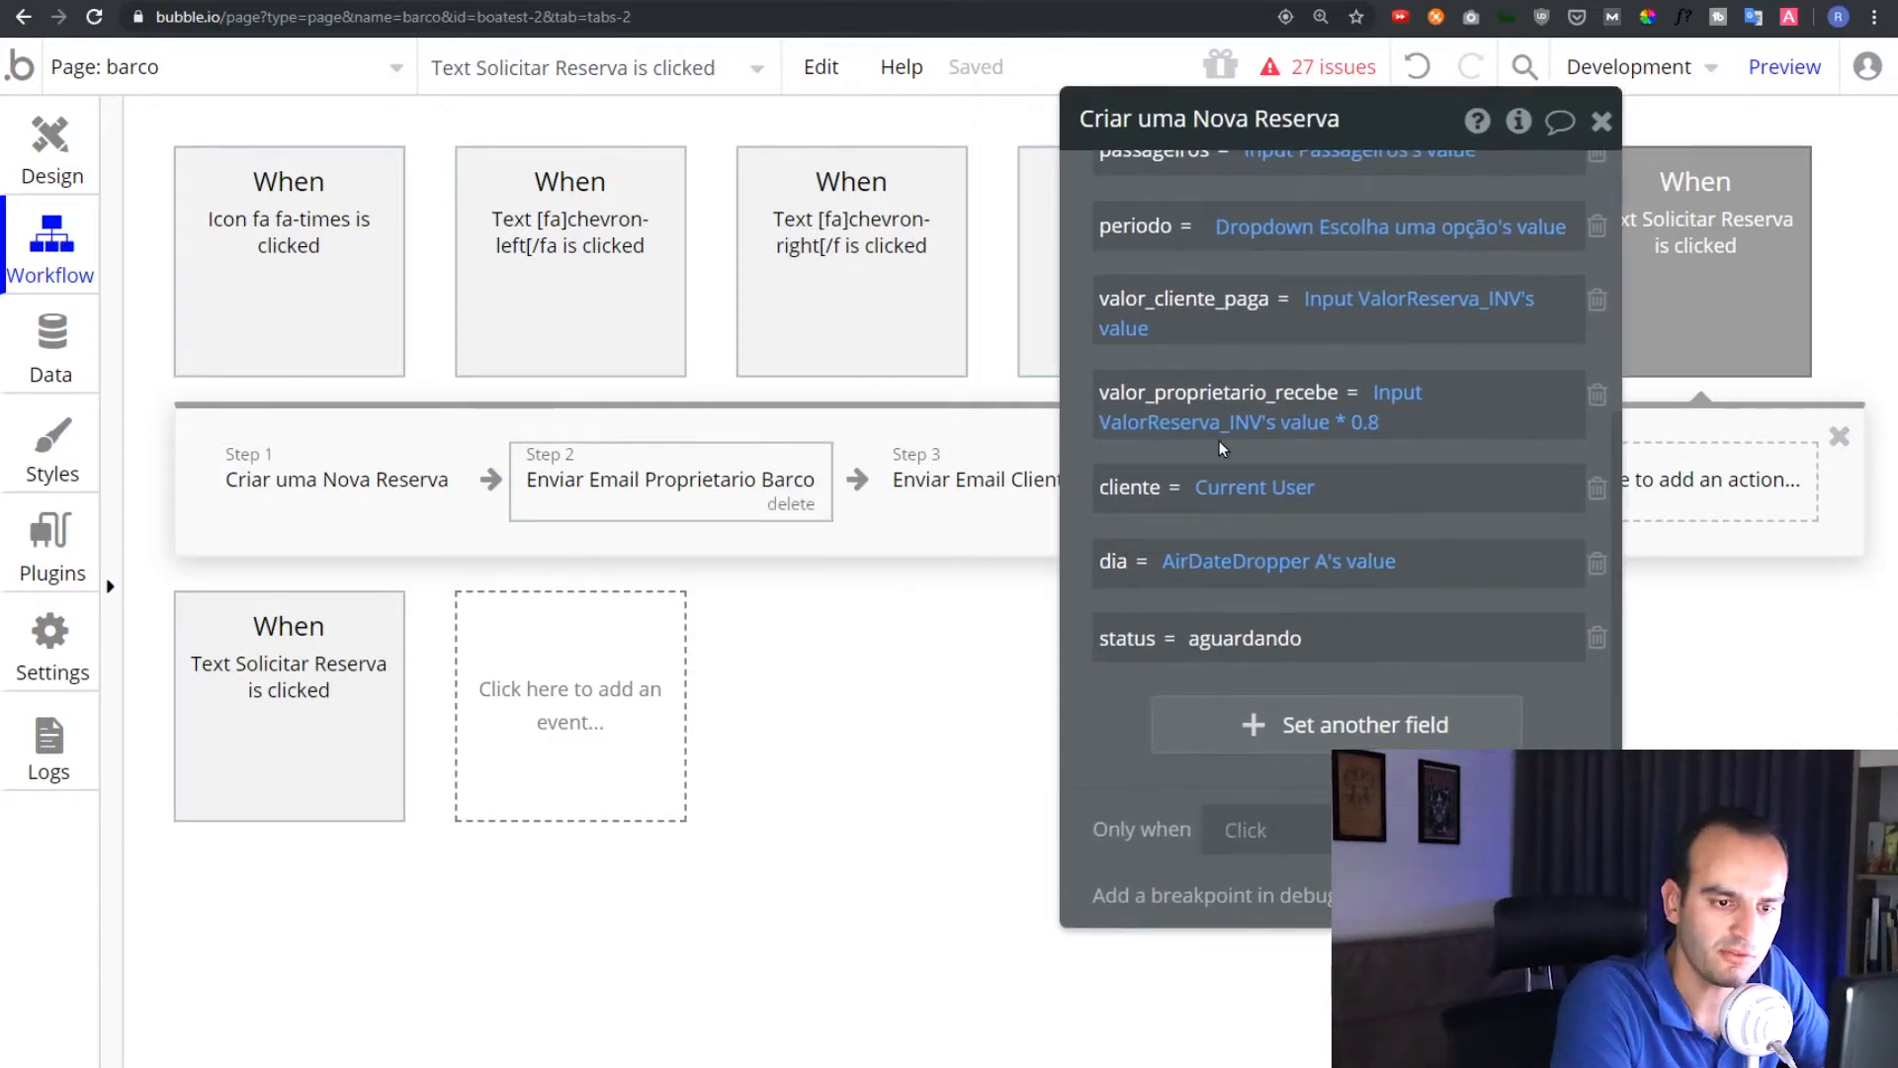
pyautogui.moveTo(1080, 463); pyautogui.dragTo(1318, 453)
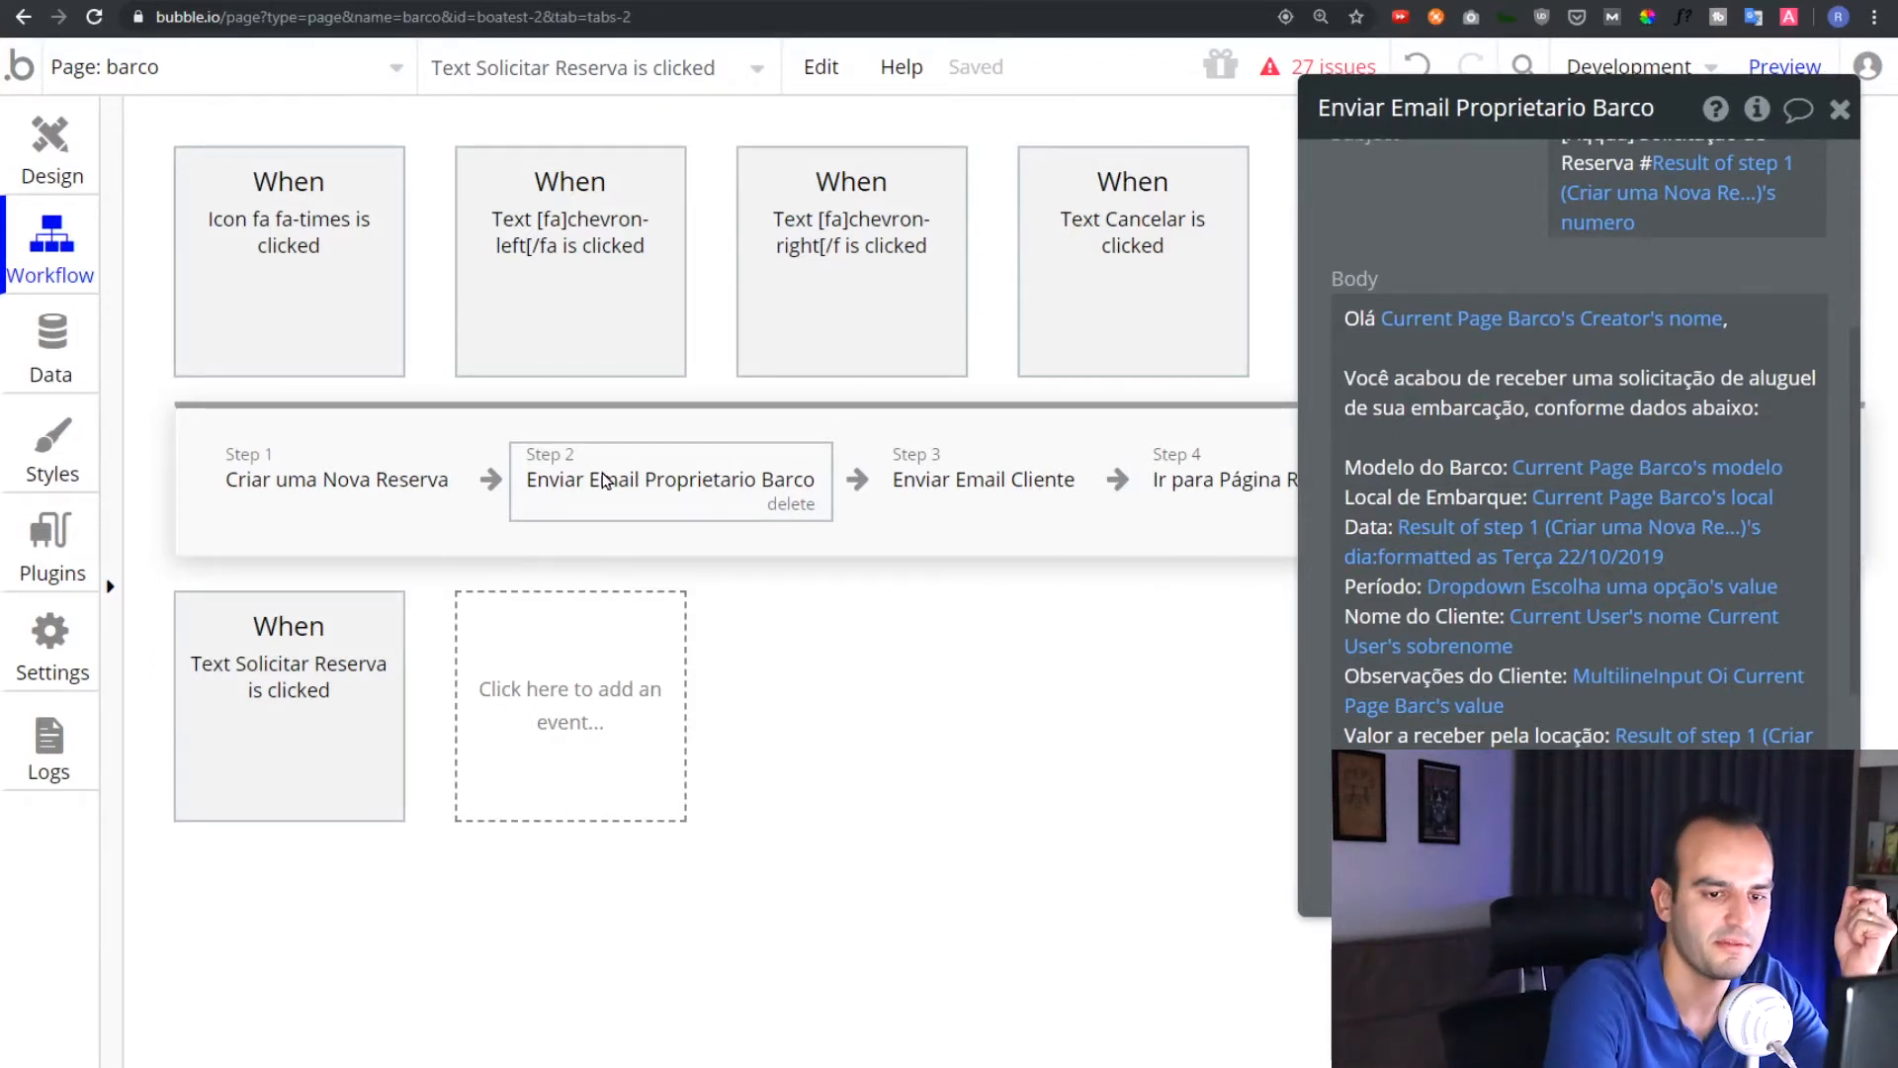
pyautogui.moveTo(1230, 222); pyautogui.dragTo(1097, 225)
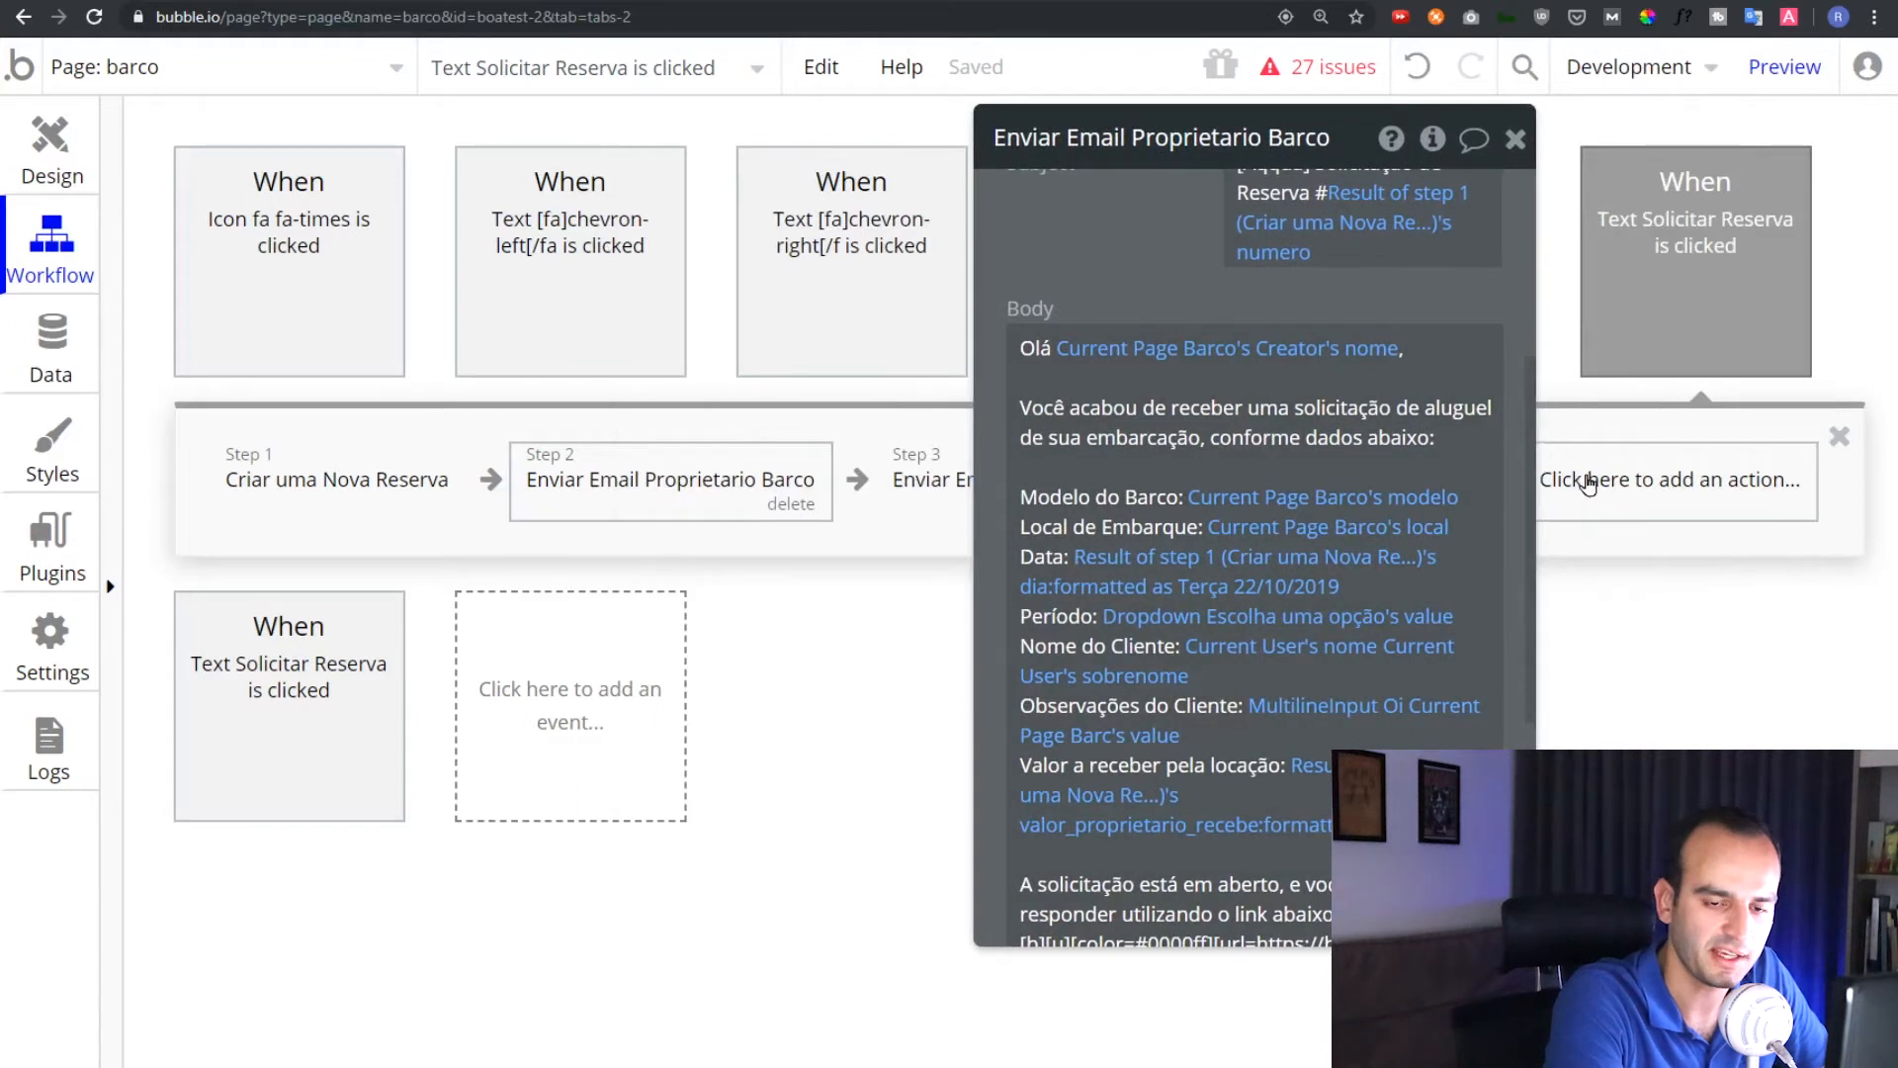
# Check which Email actions are available for a new workflow step, without adding one
pyautogui.click(1686, 494)
pyautogui.moveTo(1345, 722)
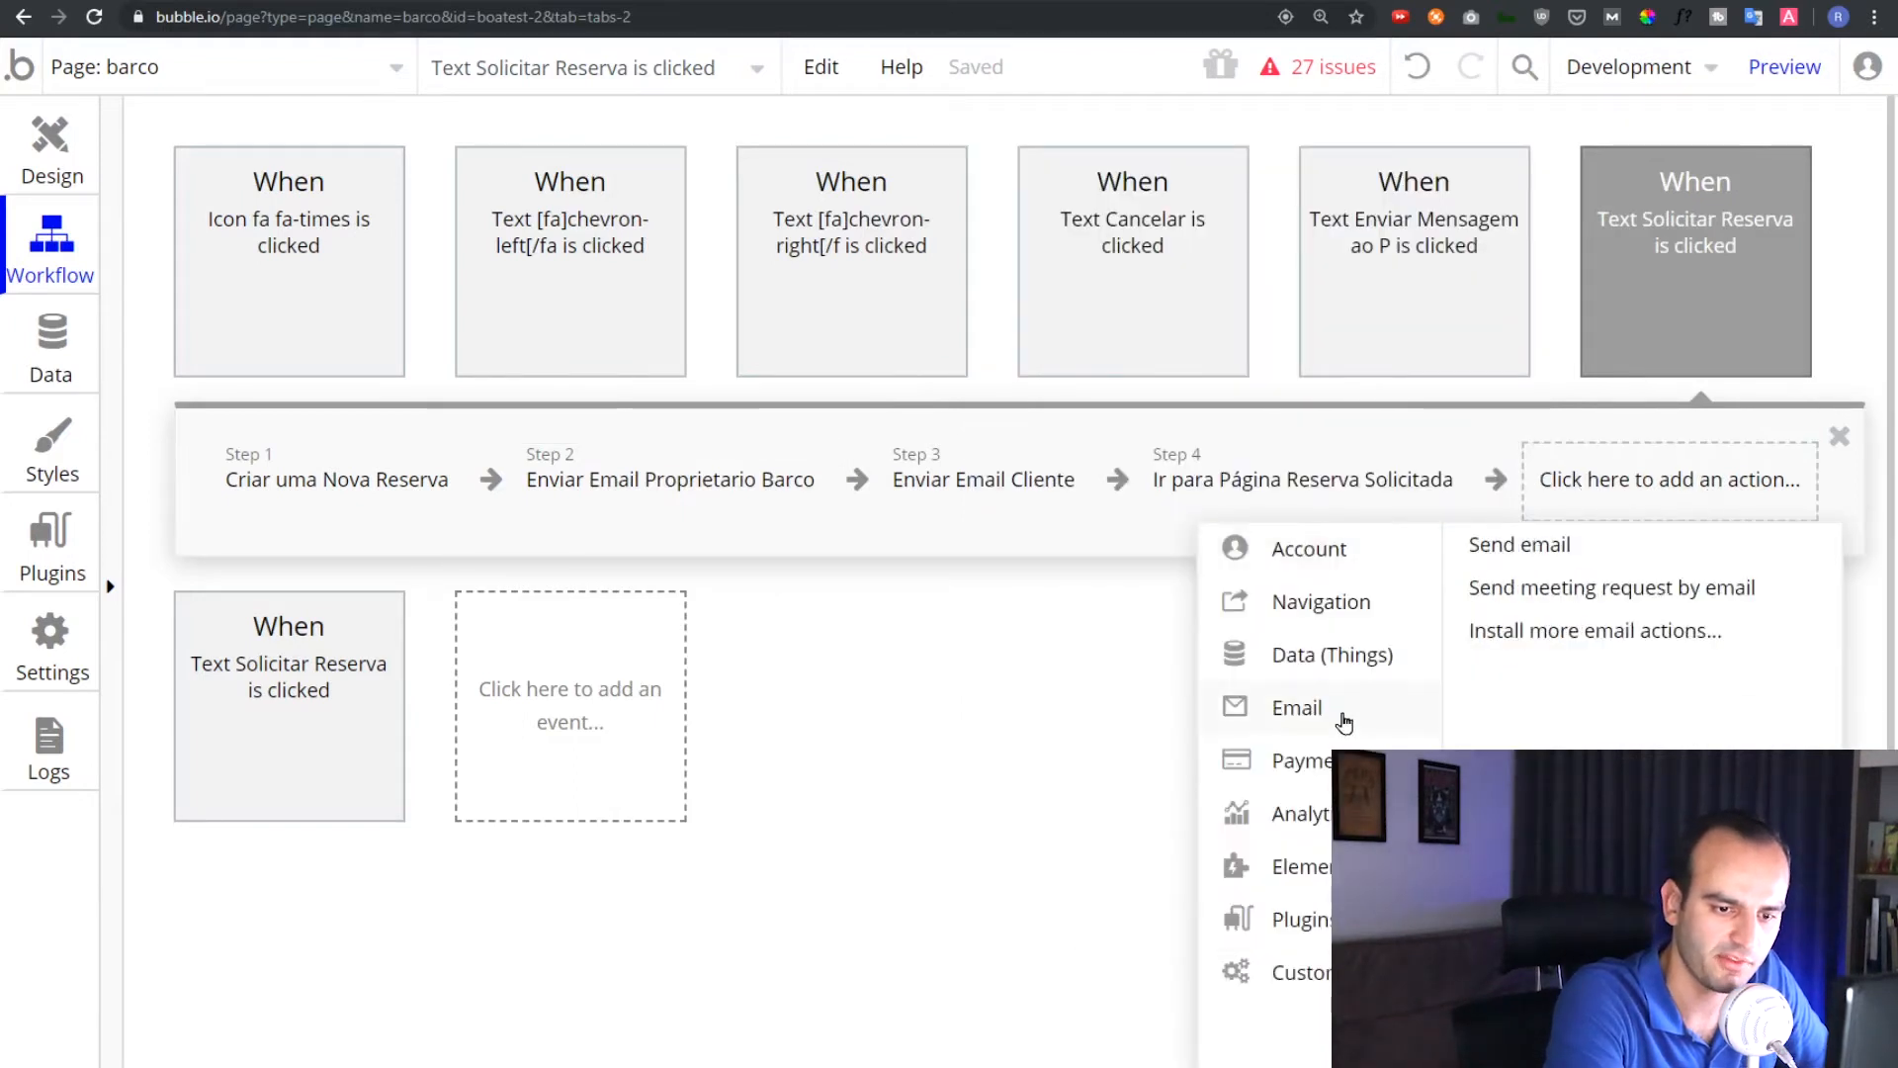
pyautogui.click(551, 477)
# Reopen the Enviar Email Proprietario Barco action and review its recipient, sender name, subject and body
pyautogui.click(645, 481)
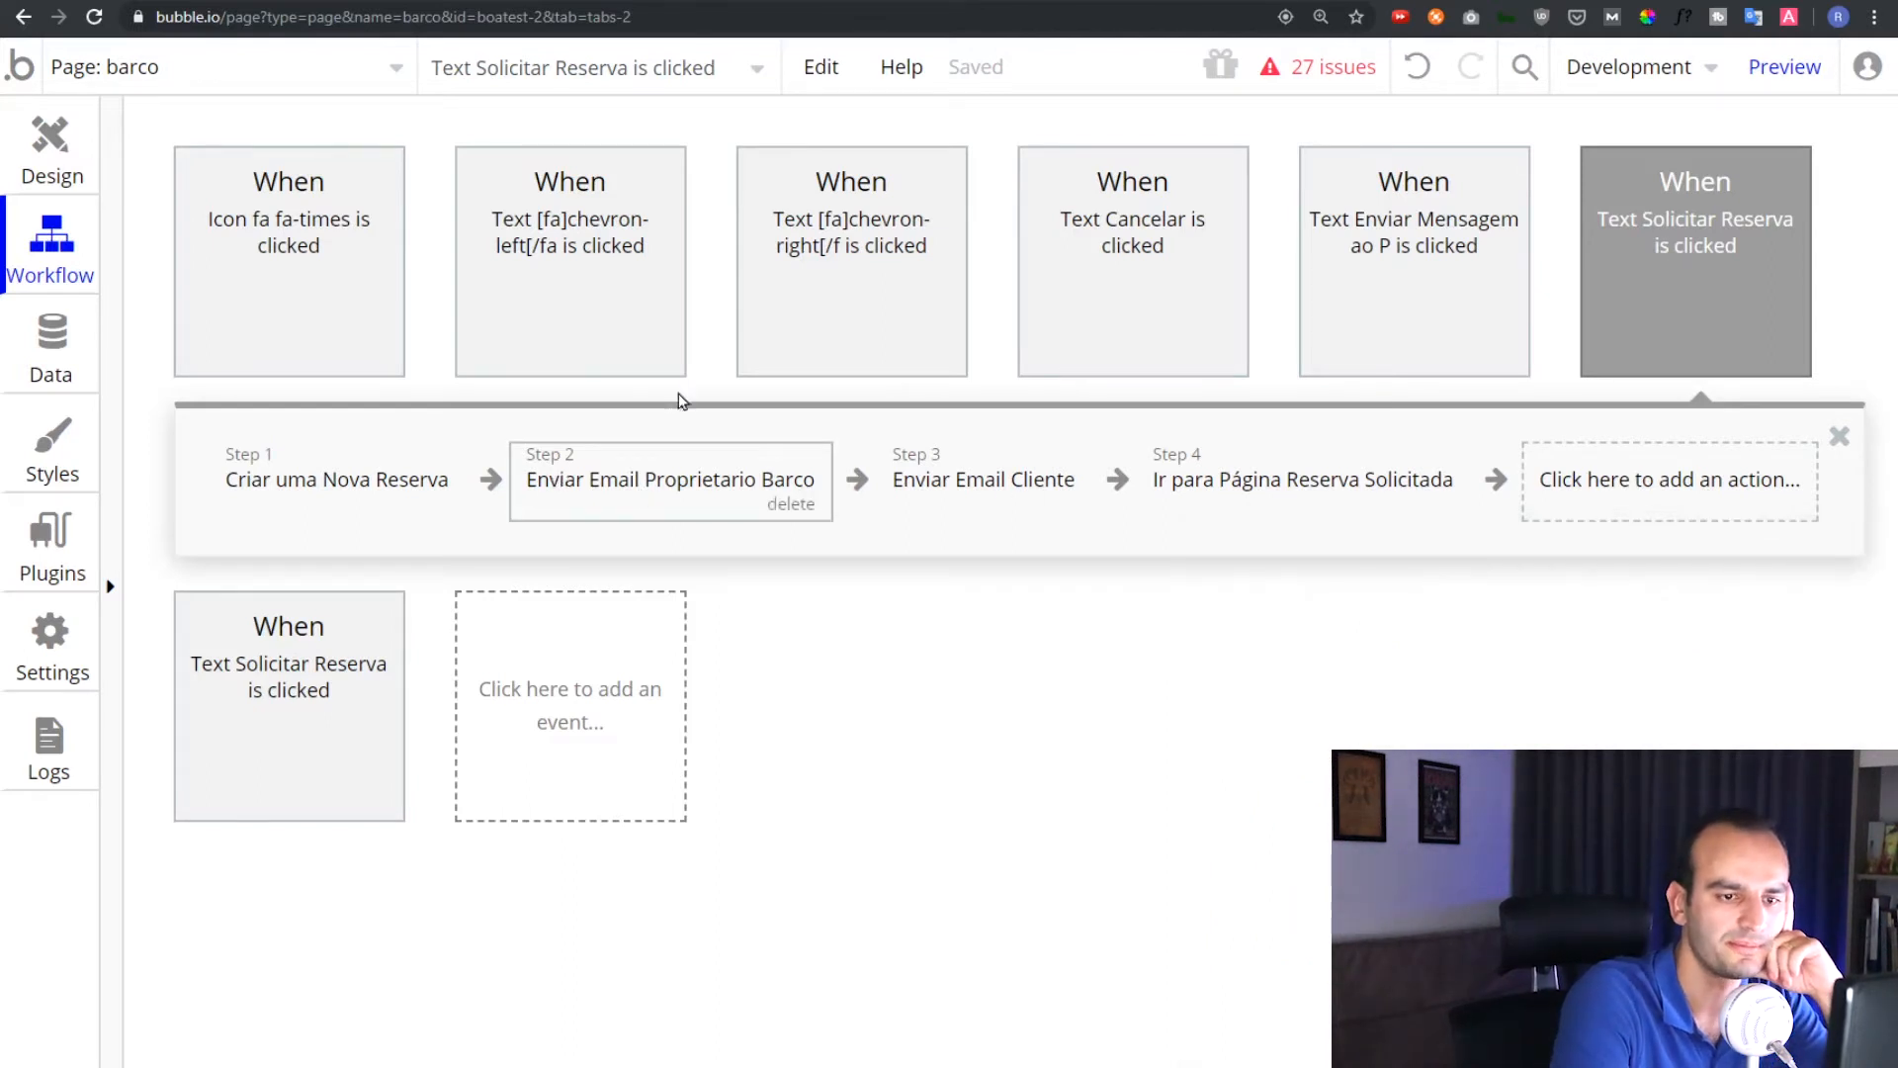
pyautogui.click(653, 481)
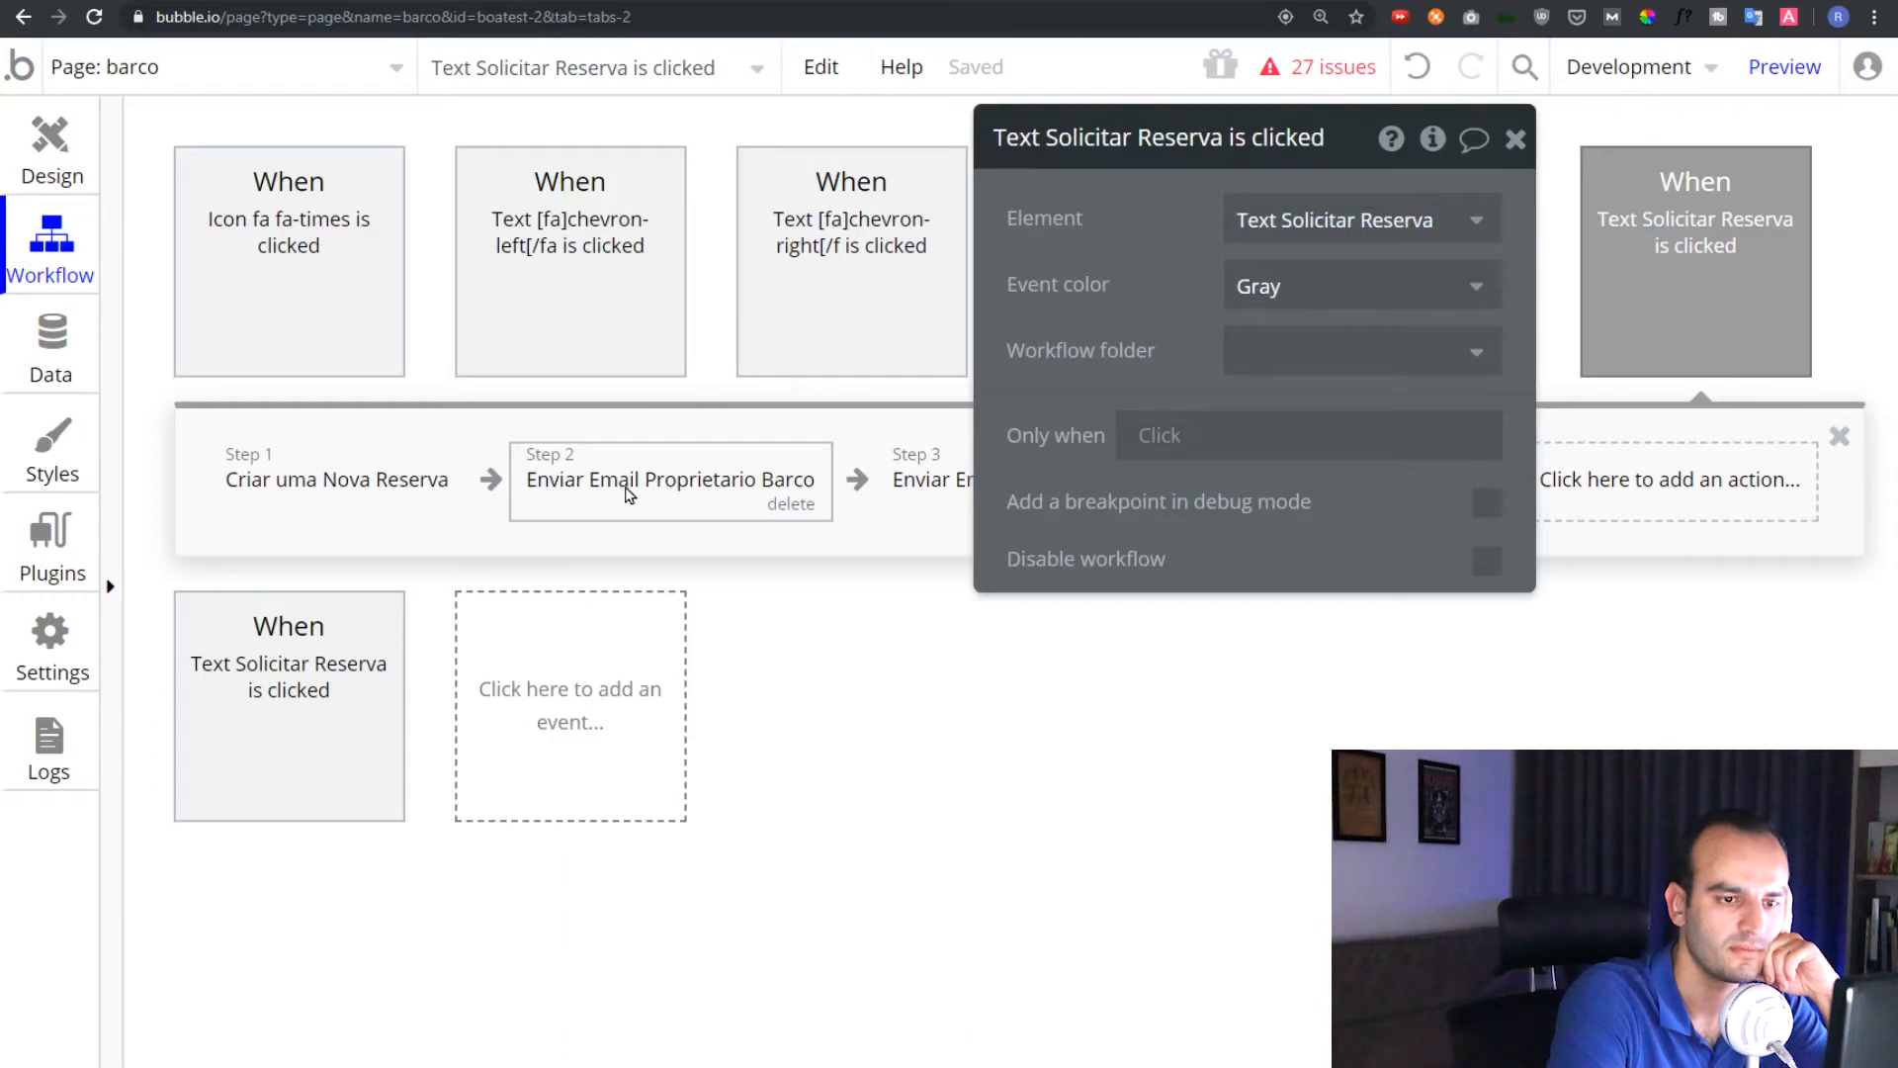
pyautogui.click(628, 495)
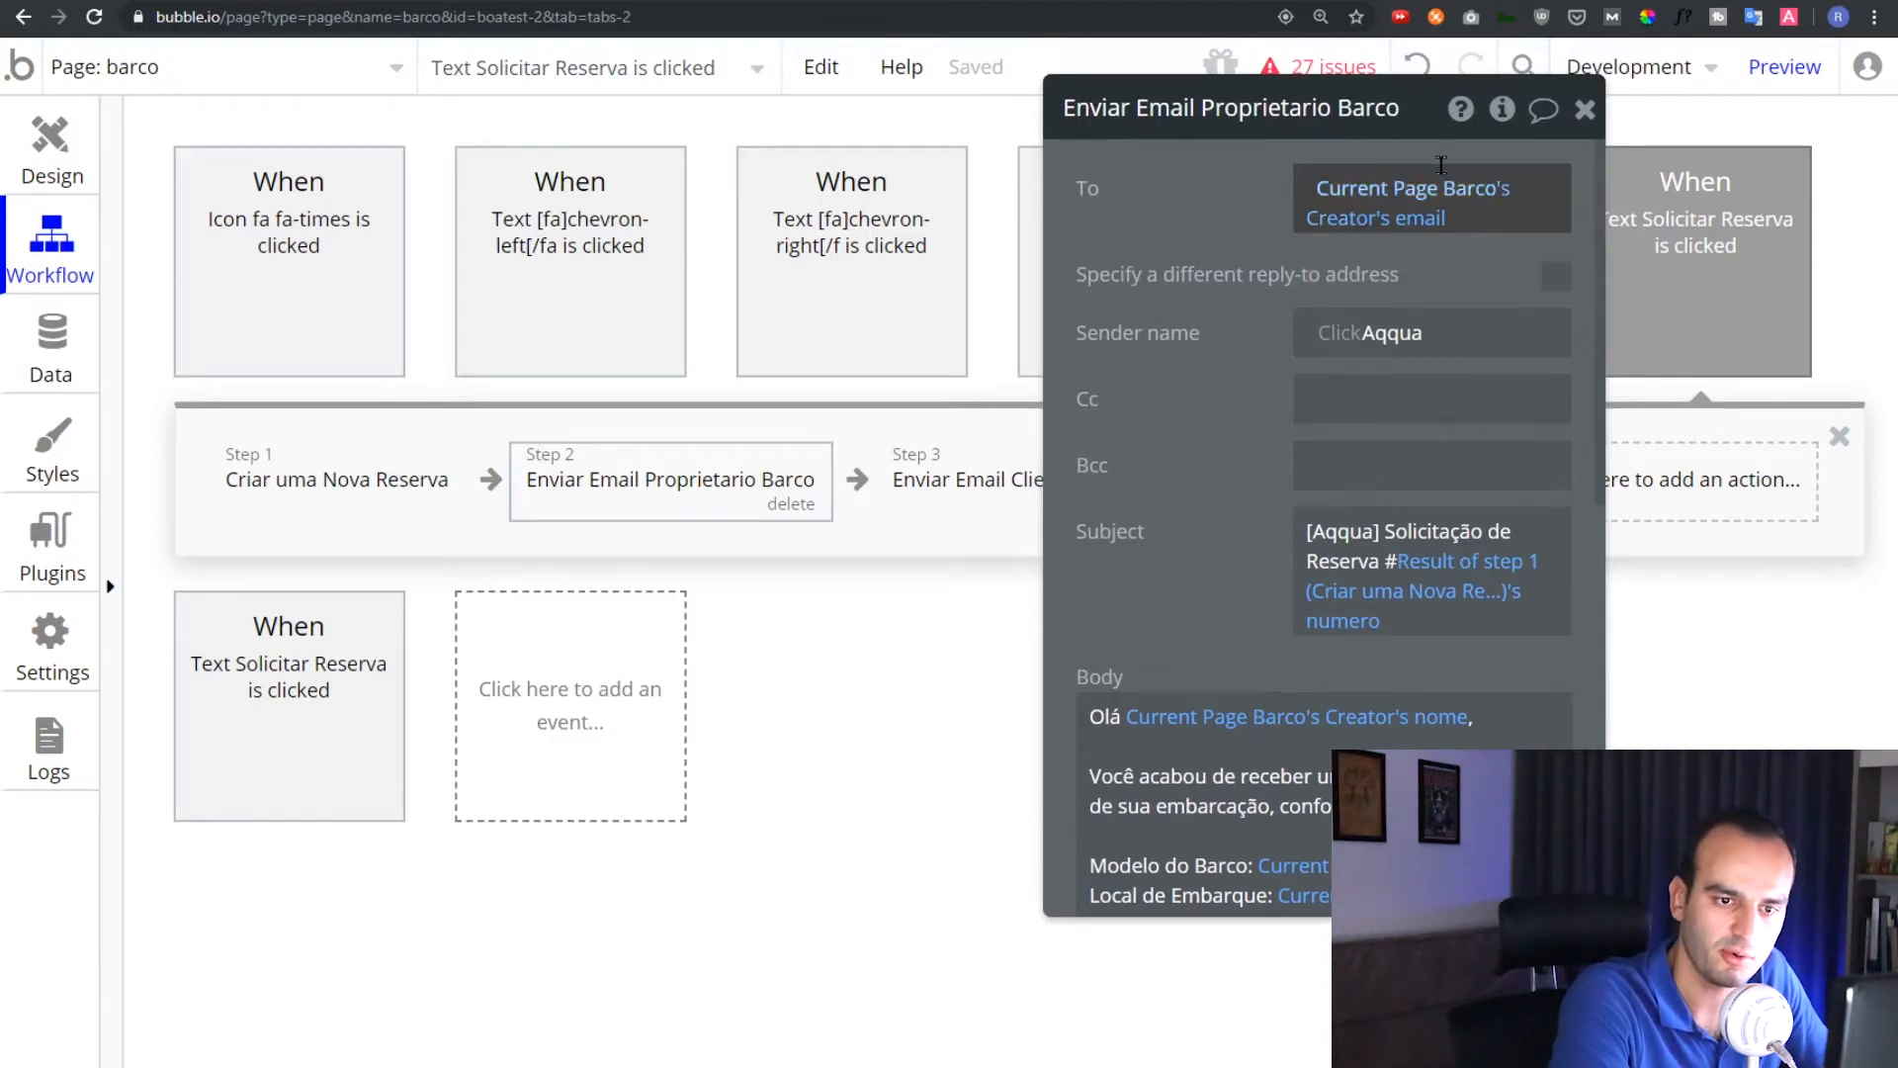
pyautogui.scroll(-1, 1256, 317)
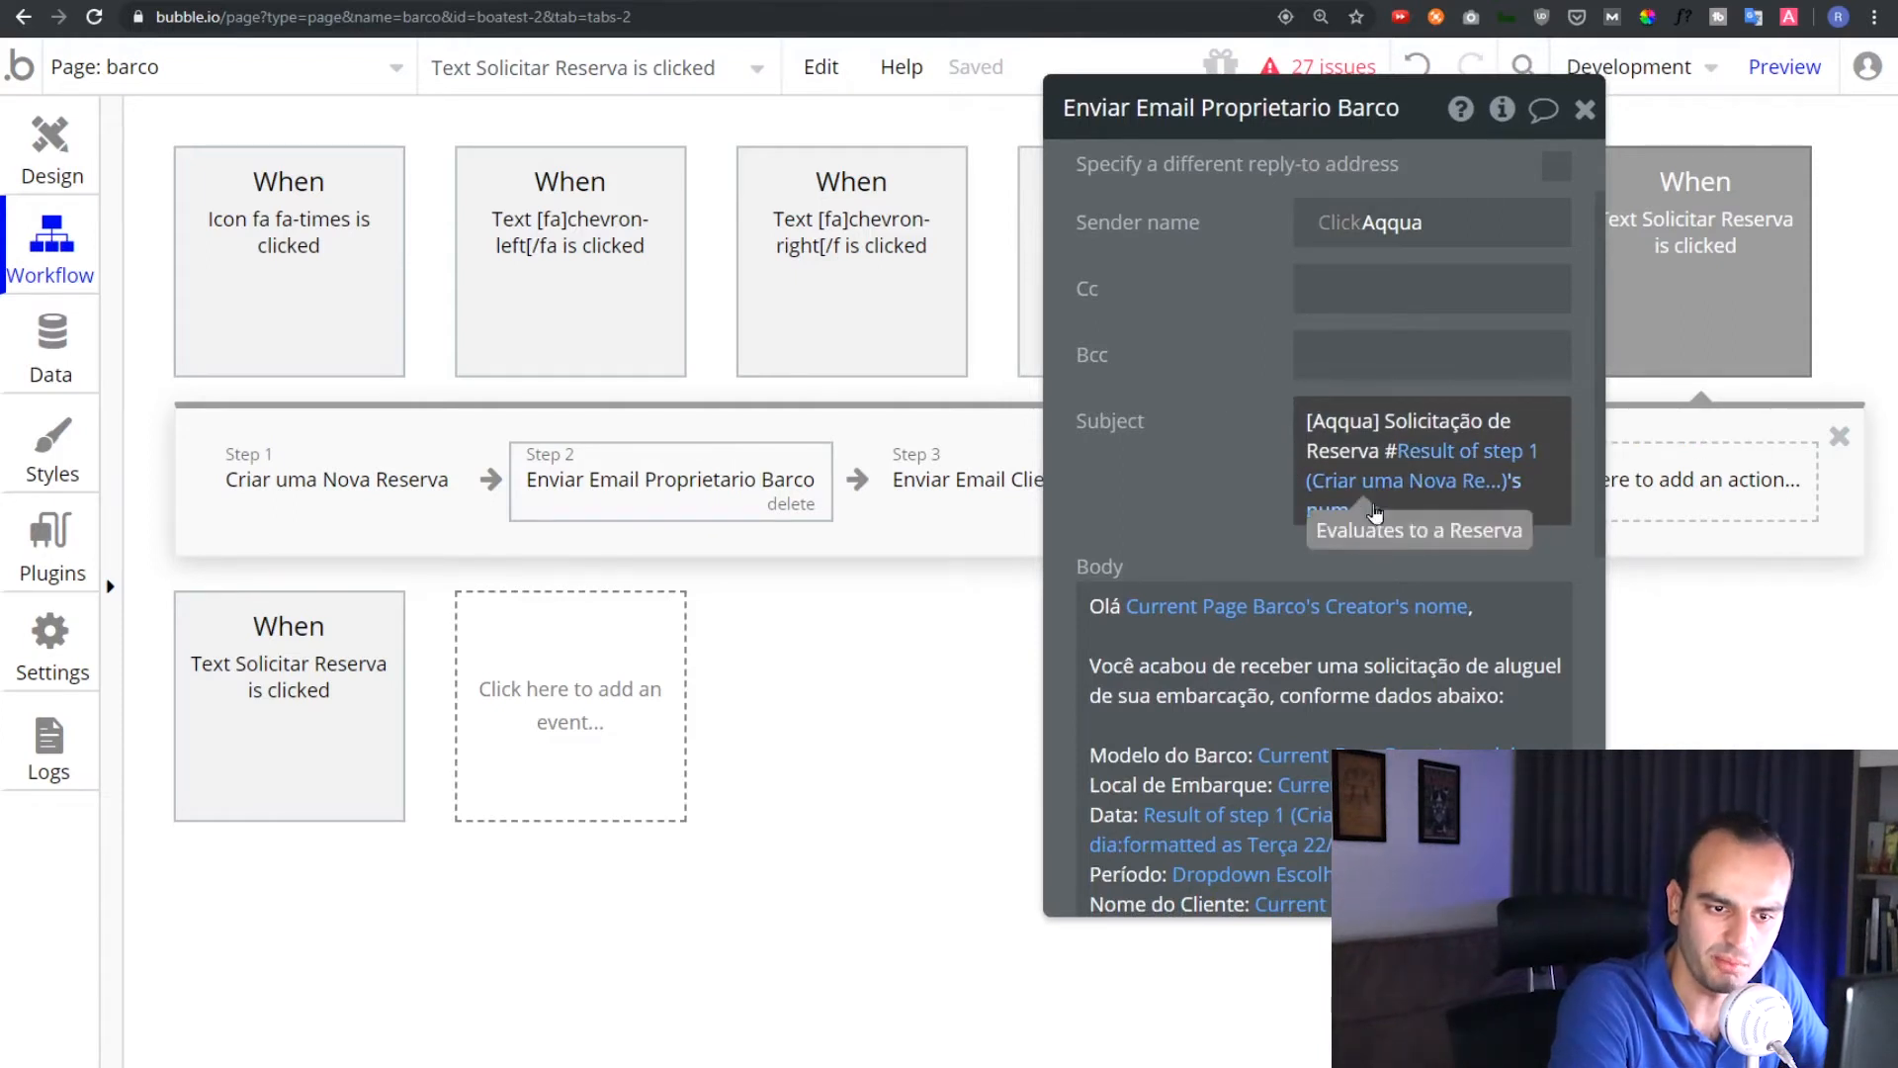
pyautogui.scroll(-1, 1267, 461)
pyautogui.scroll(-2, 1266, 461)
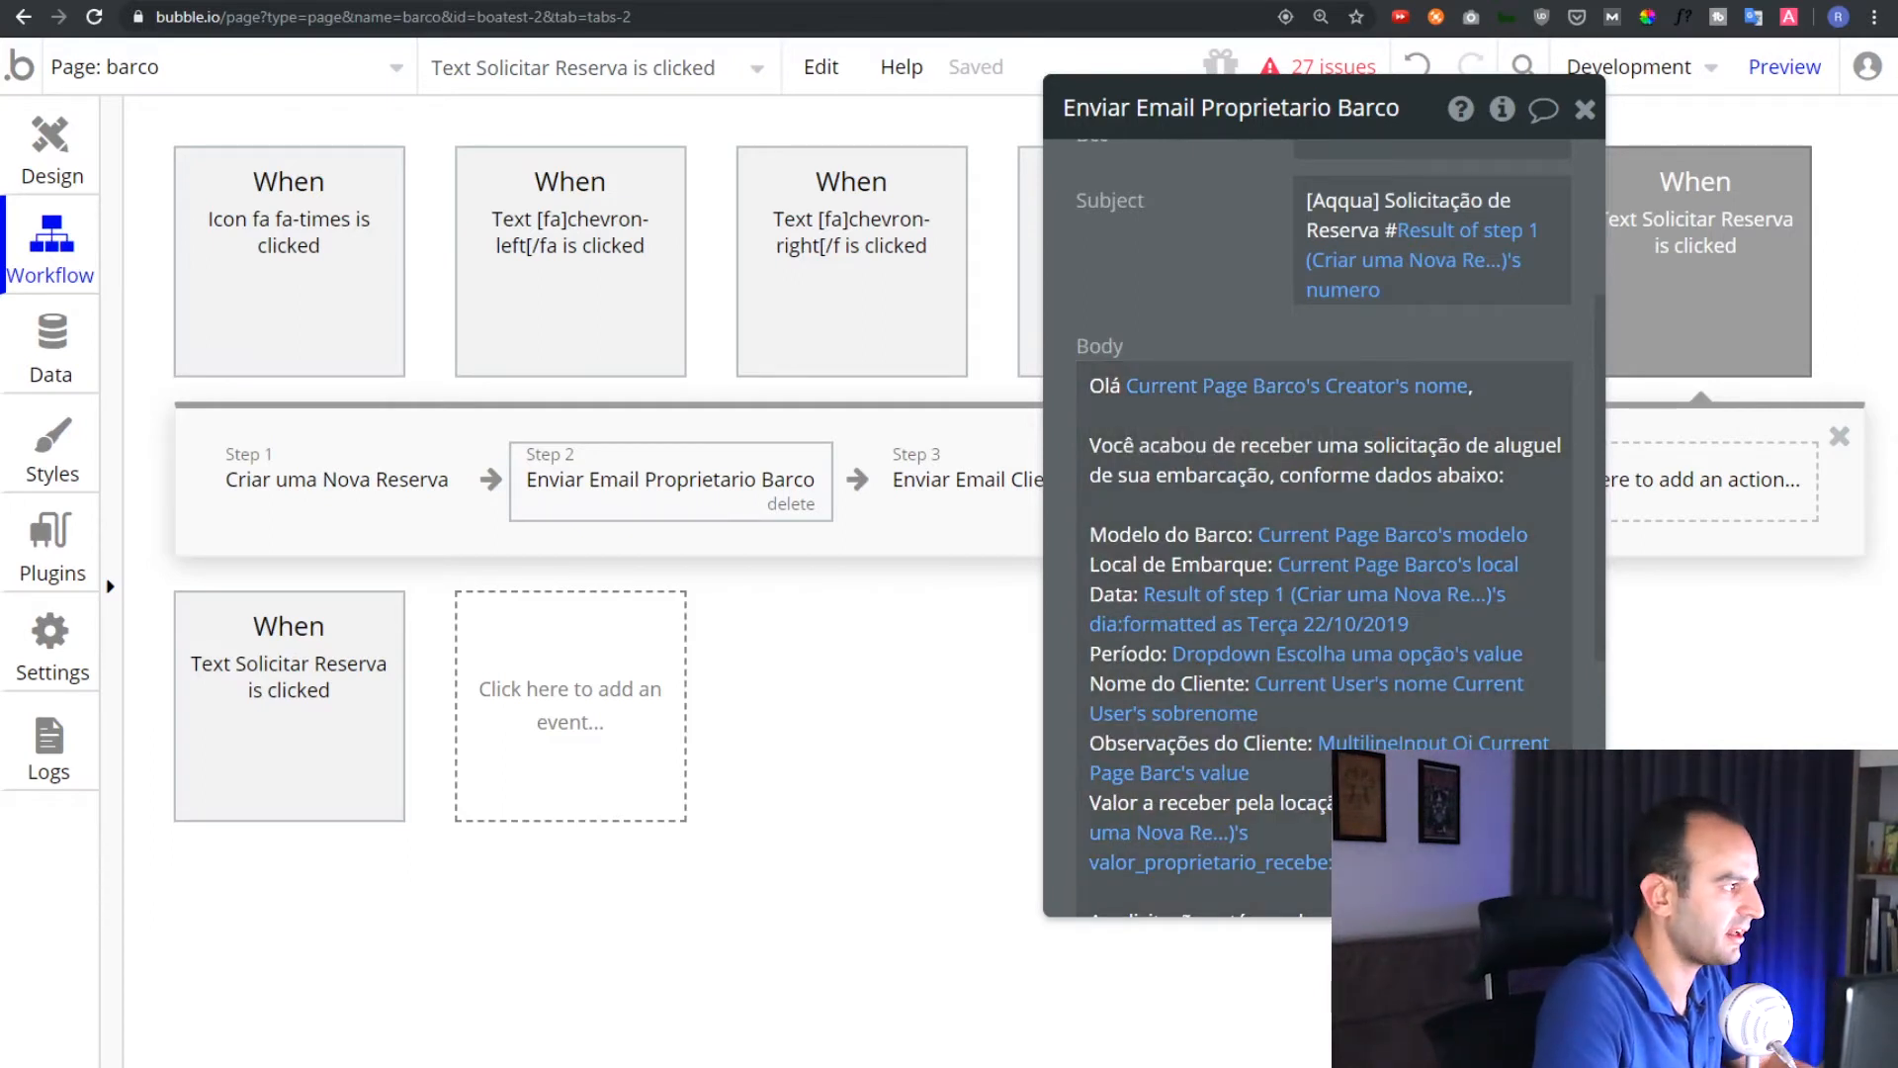
# Place the received Solicitação de Reserva email beside the action's properties, enlarging its text and making its window taller
pyautogui.moveTo(0, 259); pyautogui.dragTo(291, 74)
pyautogui.hotkey('ctrl', '+')
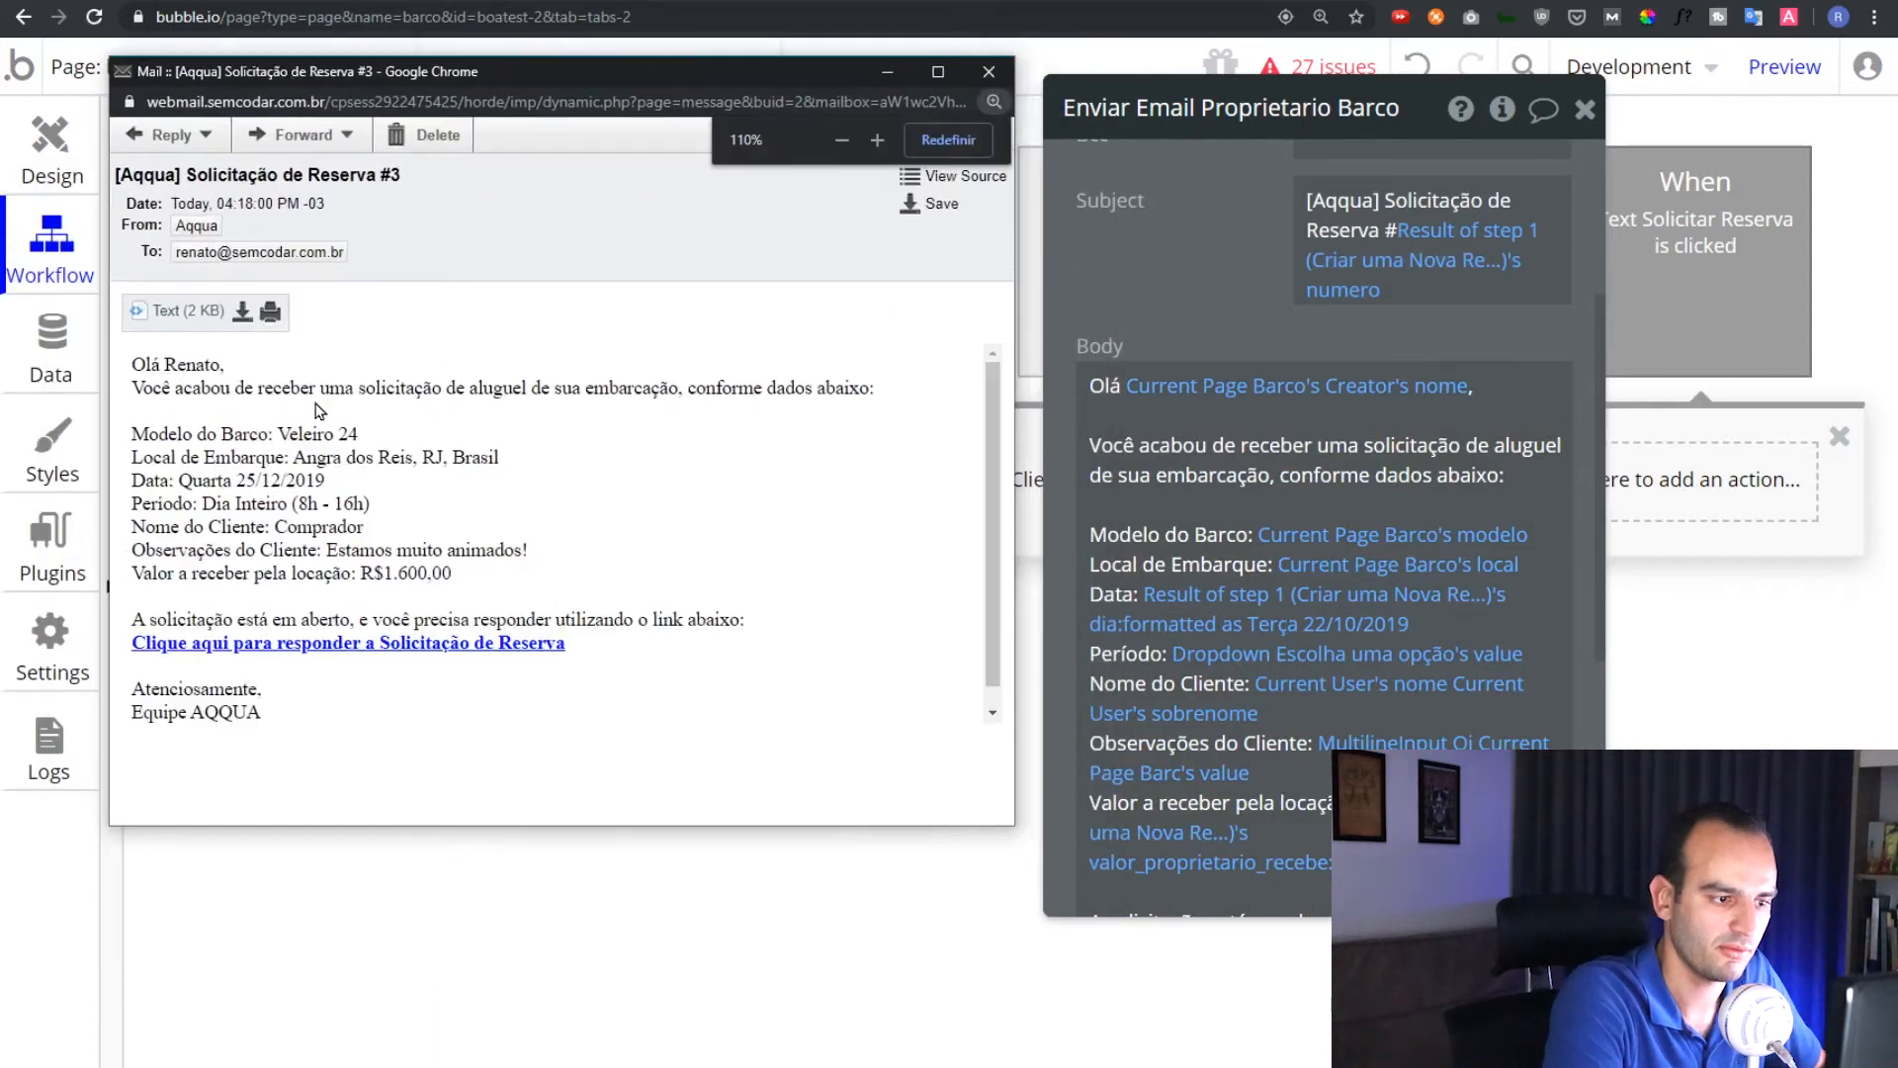
pyautogui.moveTo(552, 827); pyautogui.dragTo(538, 1012)
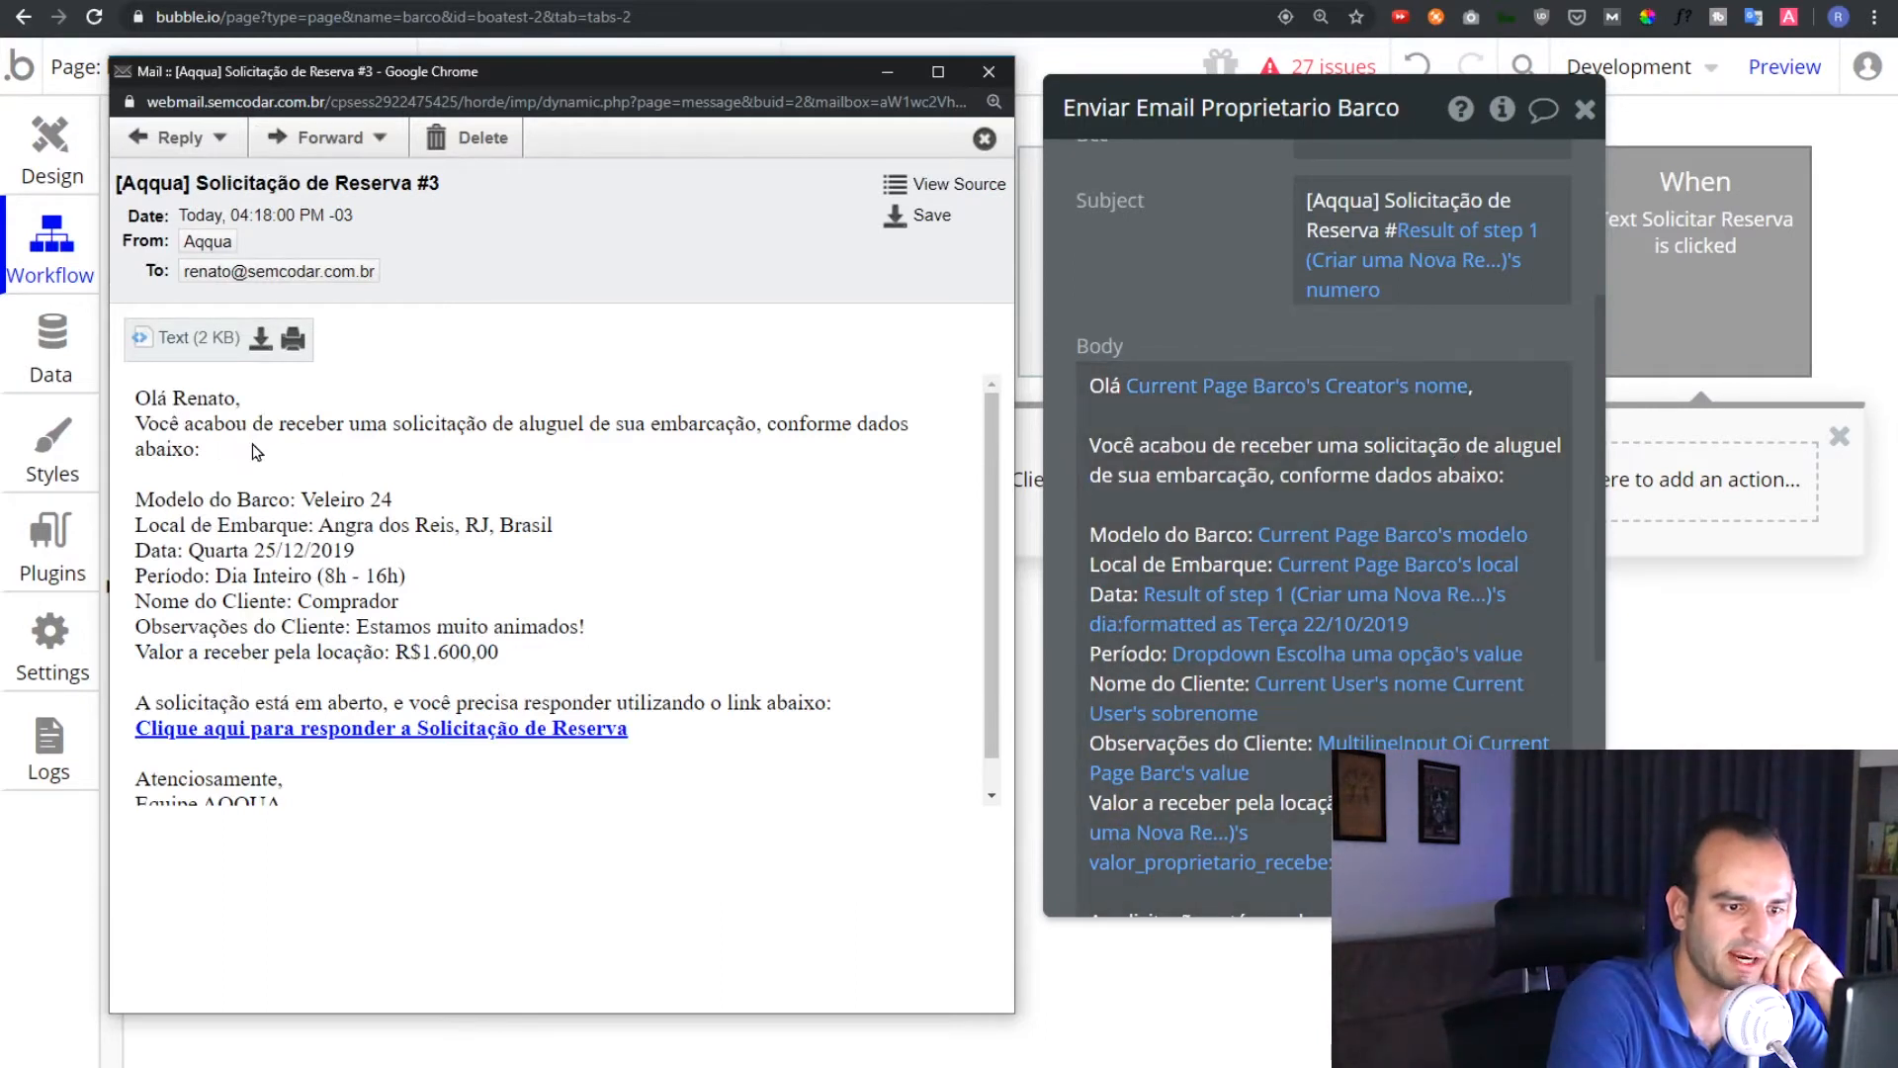
# Compare the boat, date, client and amount lines of the received email with the action's body text, down to the response link
pyautogui.moveTo(154, 505); pyautogui.dragTo(323, 520)
pyautogui.click(310, 502)
pyautogui.click(356, 518)
pyautogui.moveTo(154, 550); pyautogui.dragTo(297, 650)
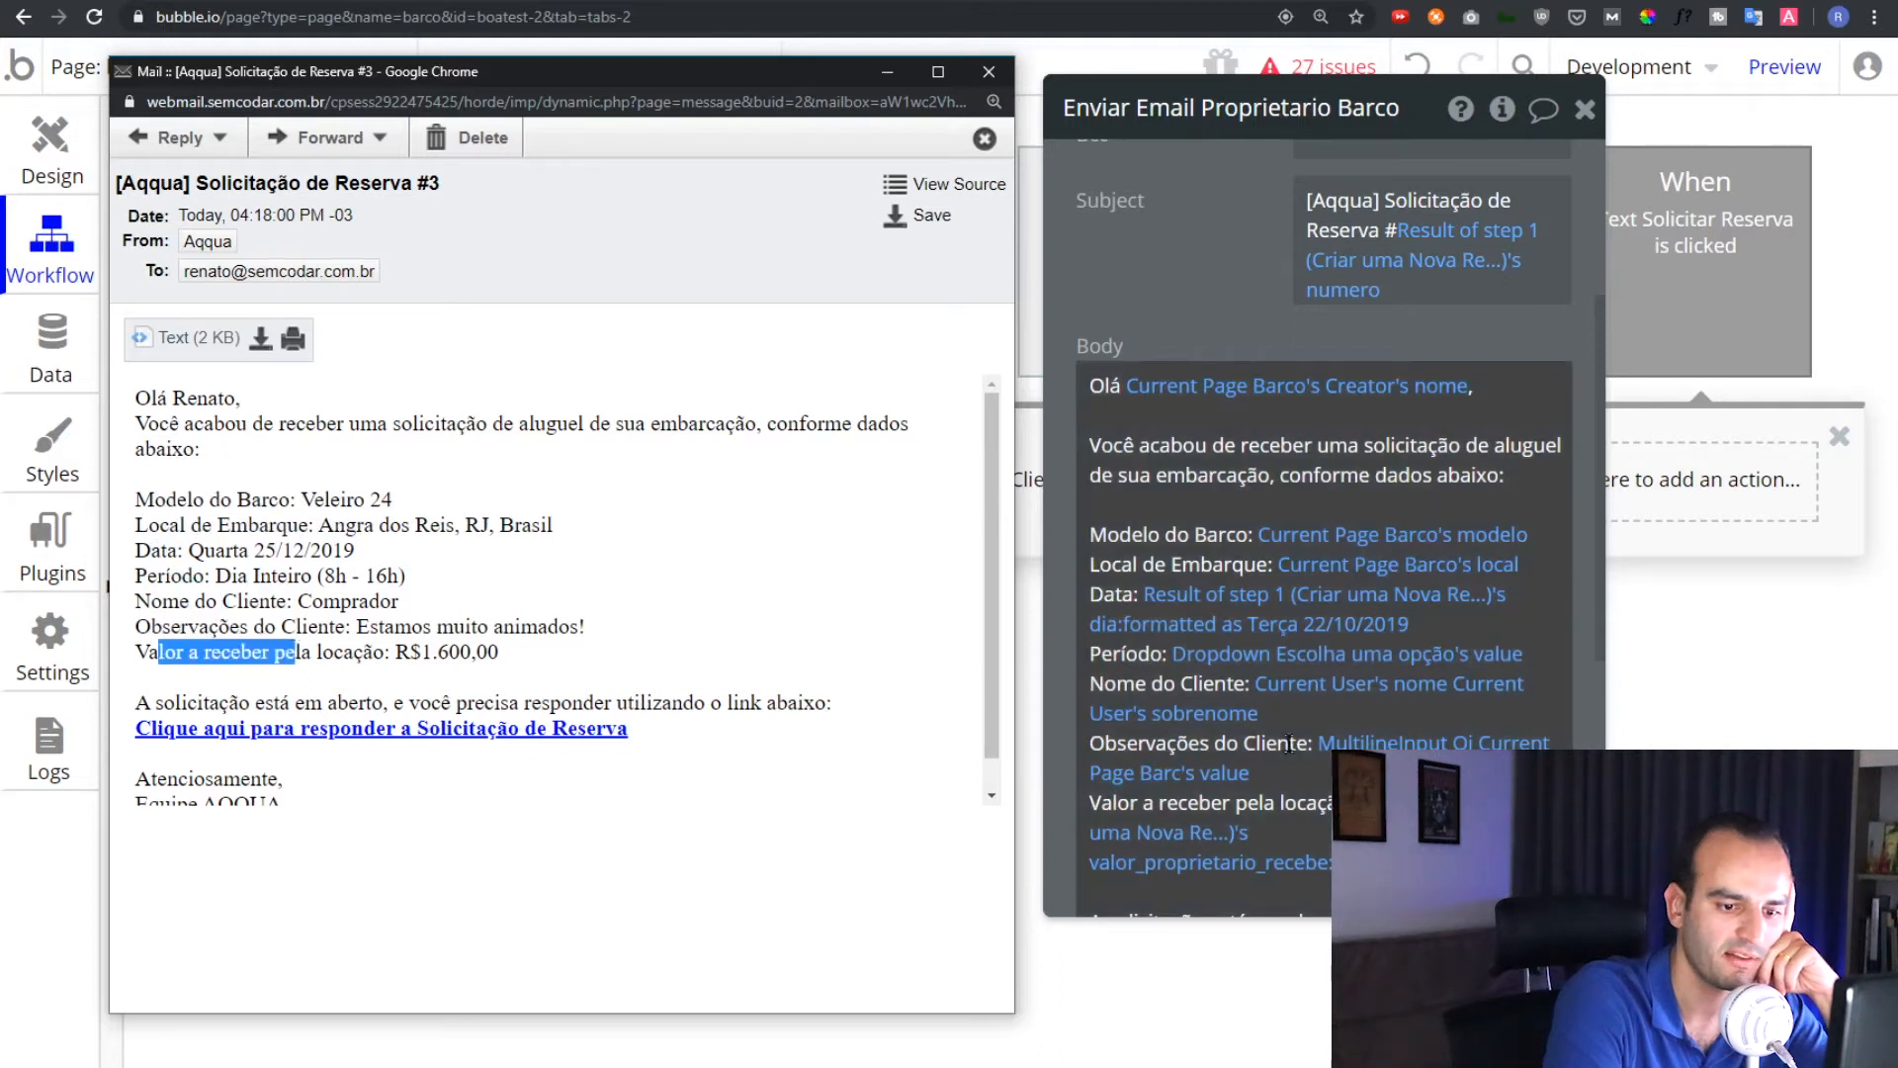
pyautogui.scroll(-1, 1295, 728)
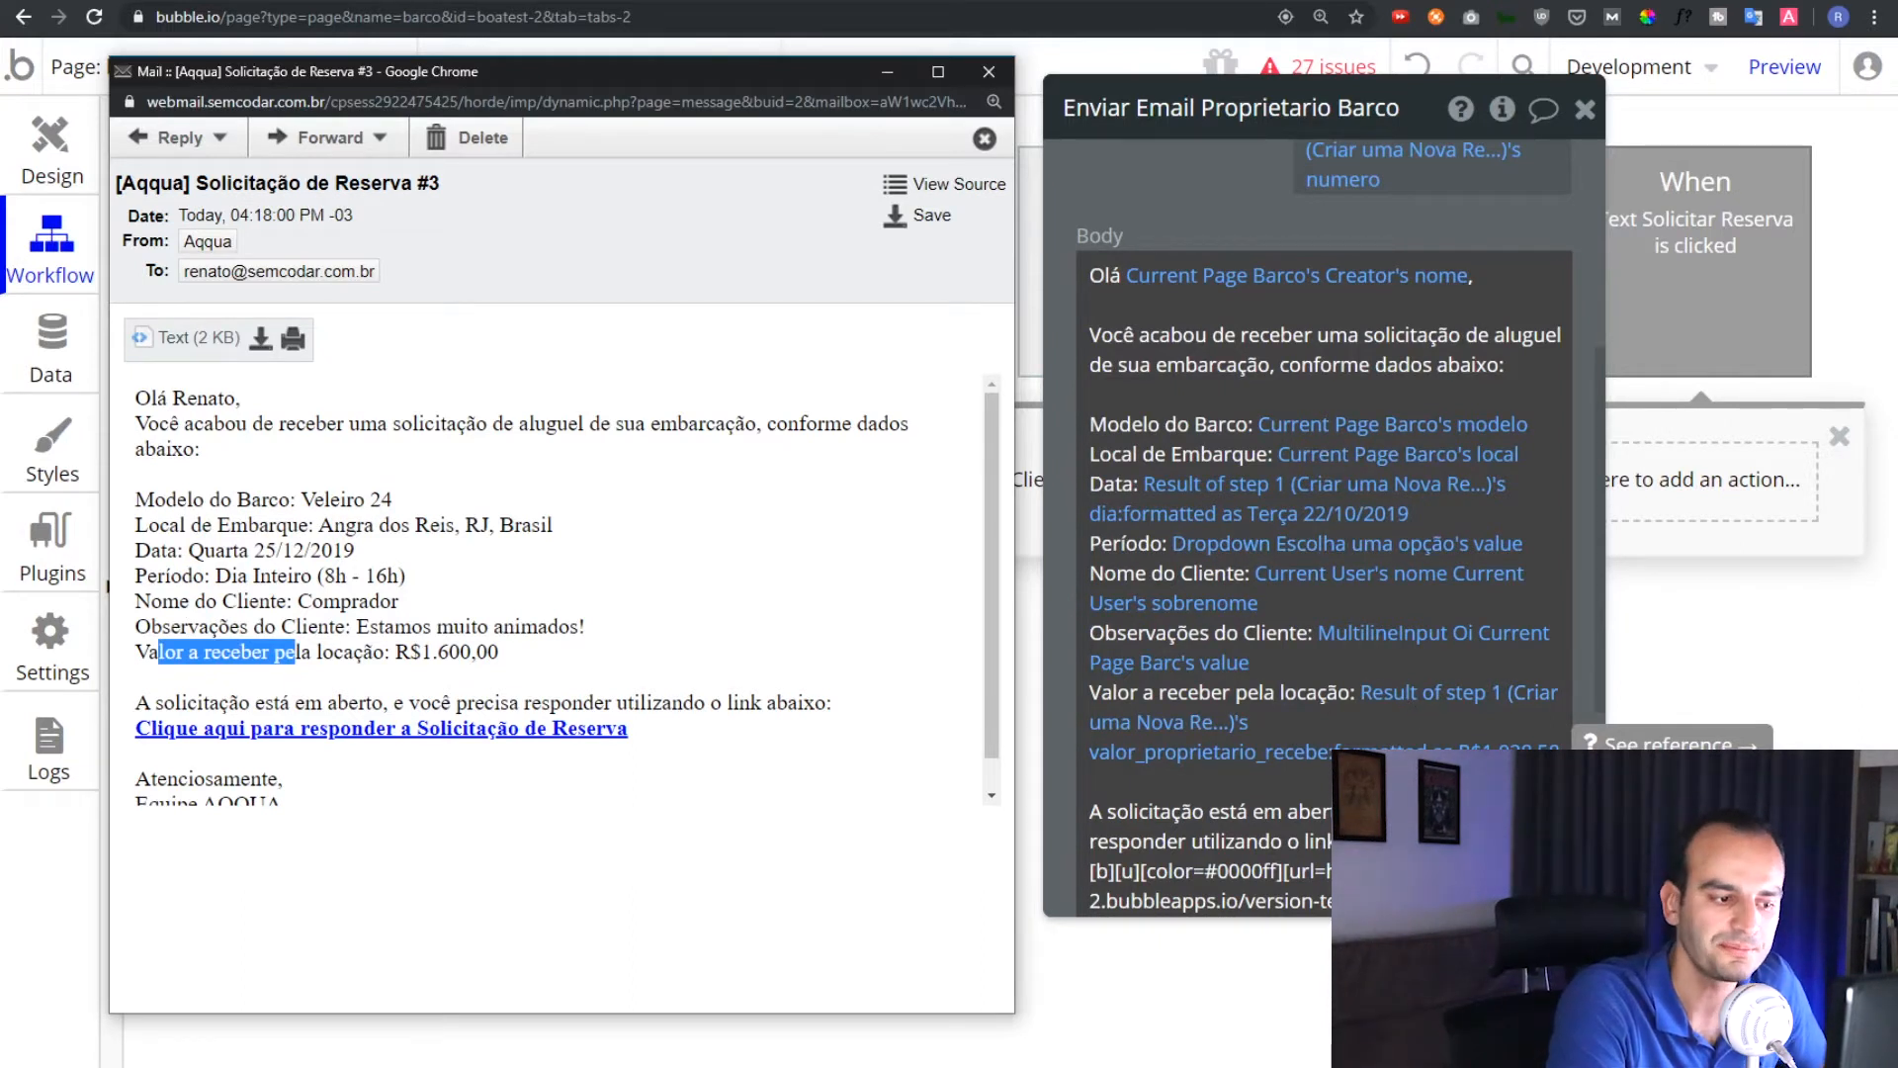
pyautogui.scroll(-1, 1325, 494)
pyautogui.scroll(-1, 514, 574)
pyautogui.scroll(-1, 1185, 559)
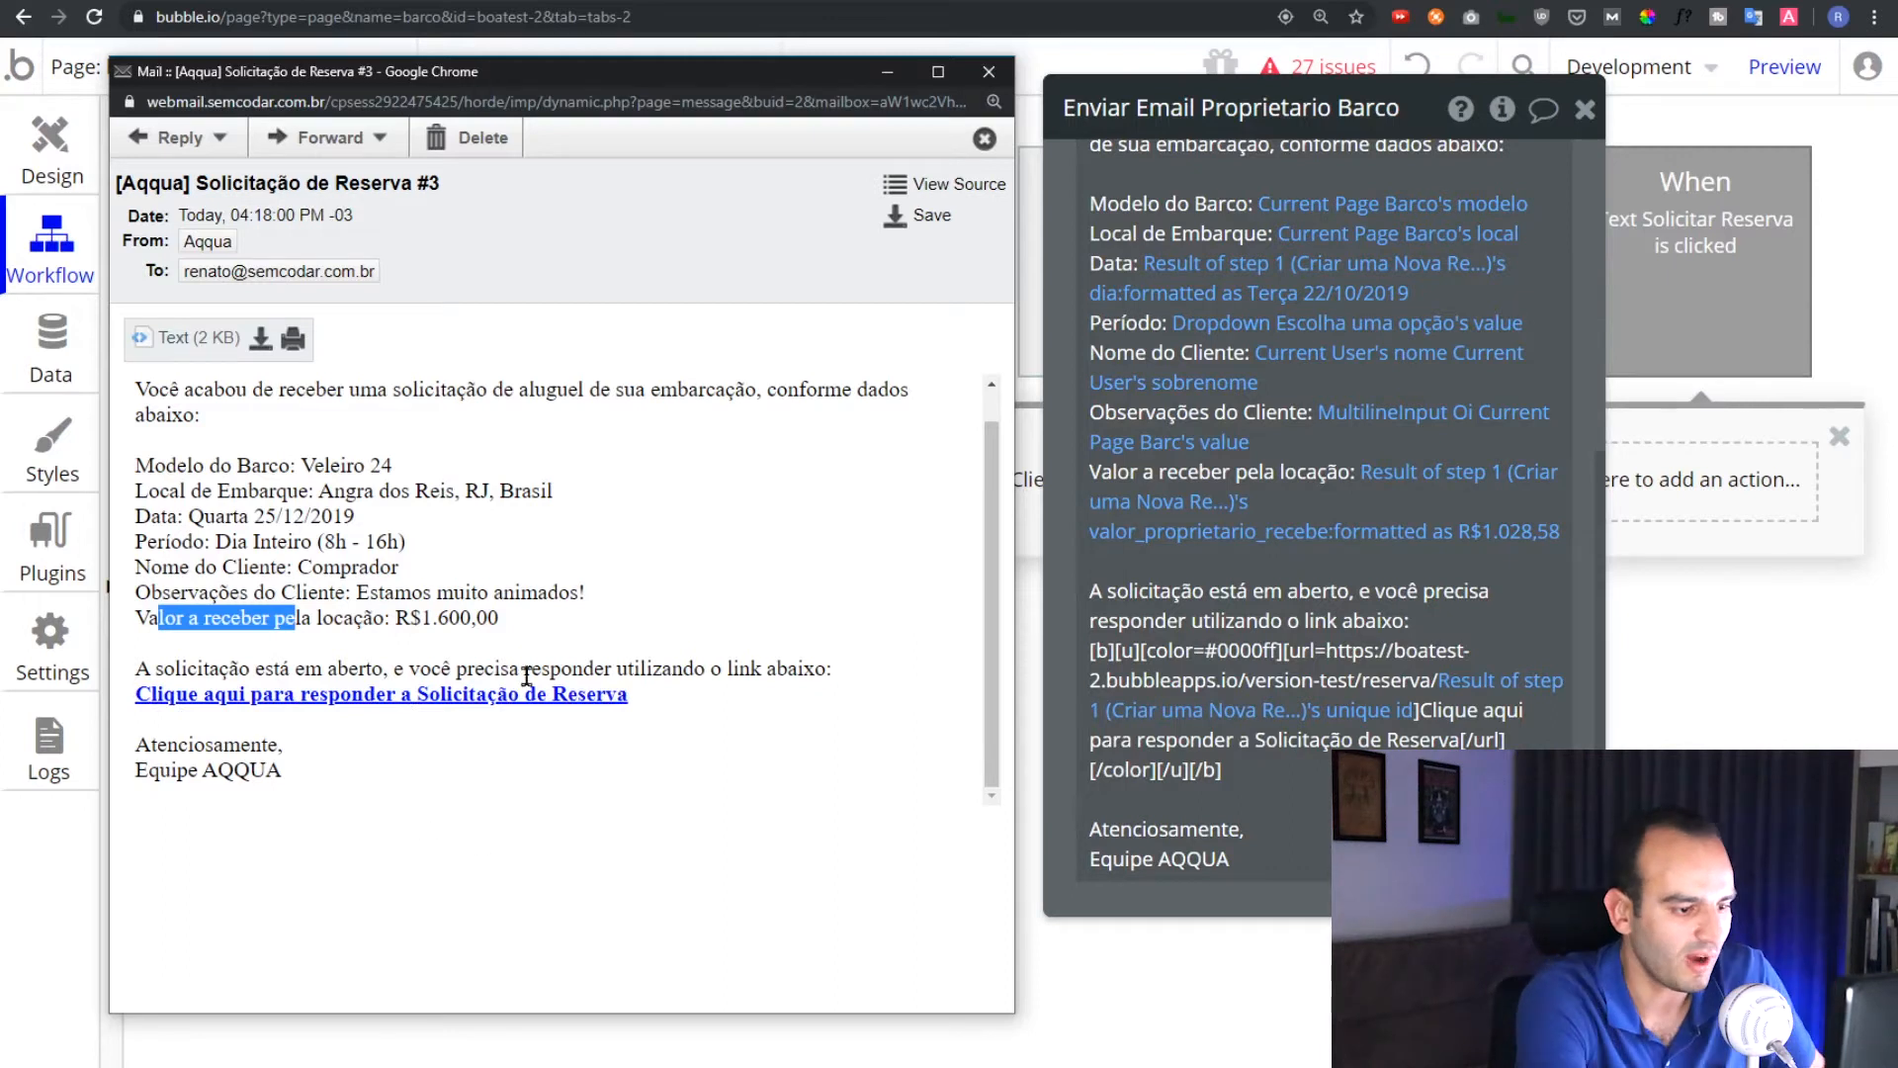
# Copy the address of the email's "Clique aqui para responder a Solicitação de Reserva" link and open it in a new browser tab
pyautogui.rightClick(500, 698)
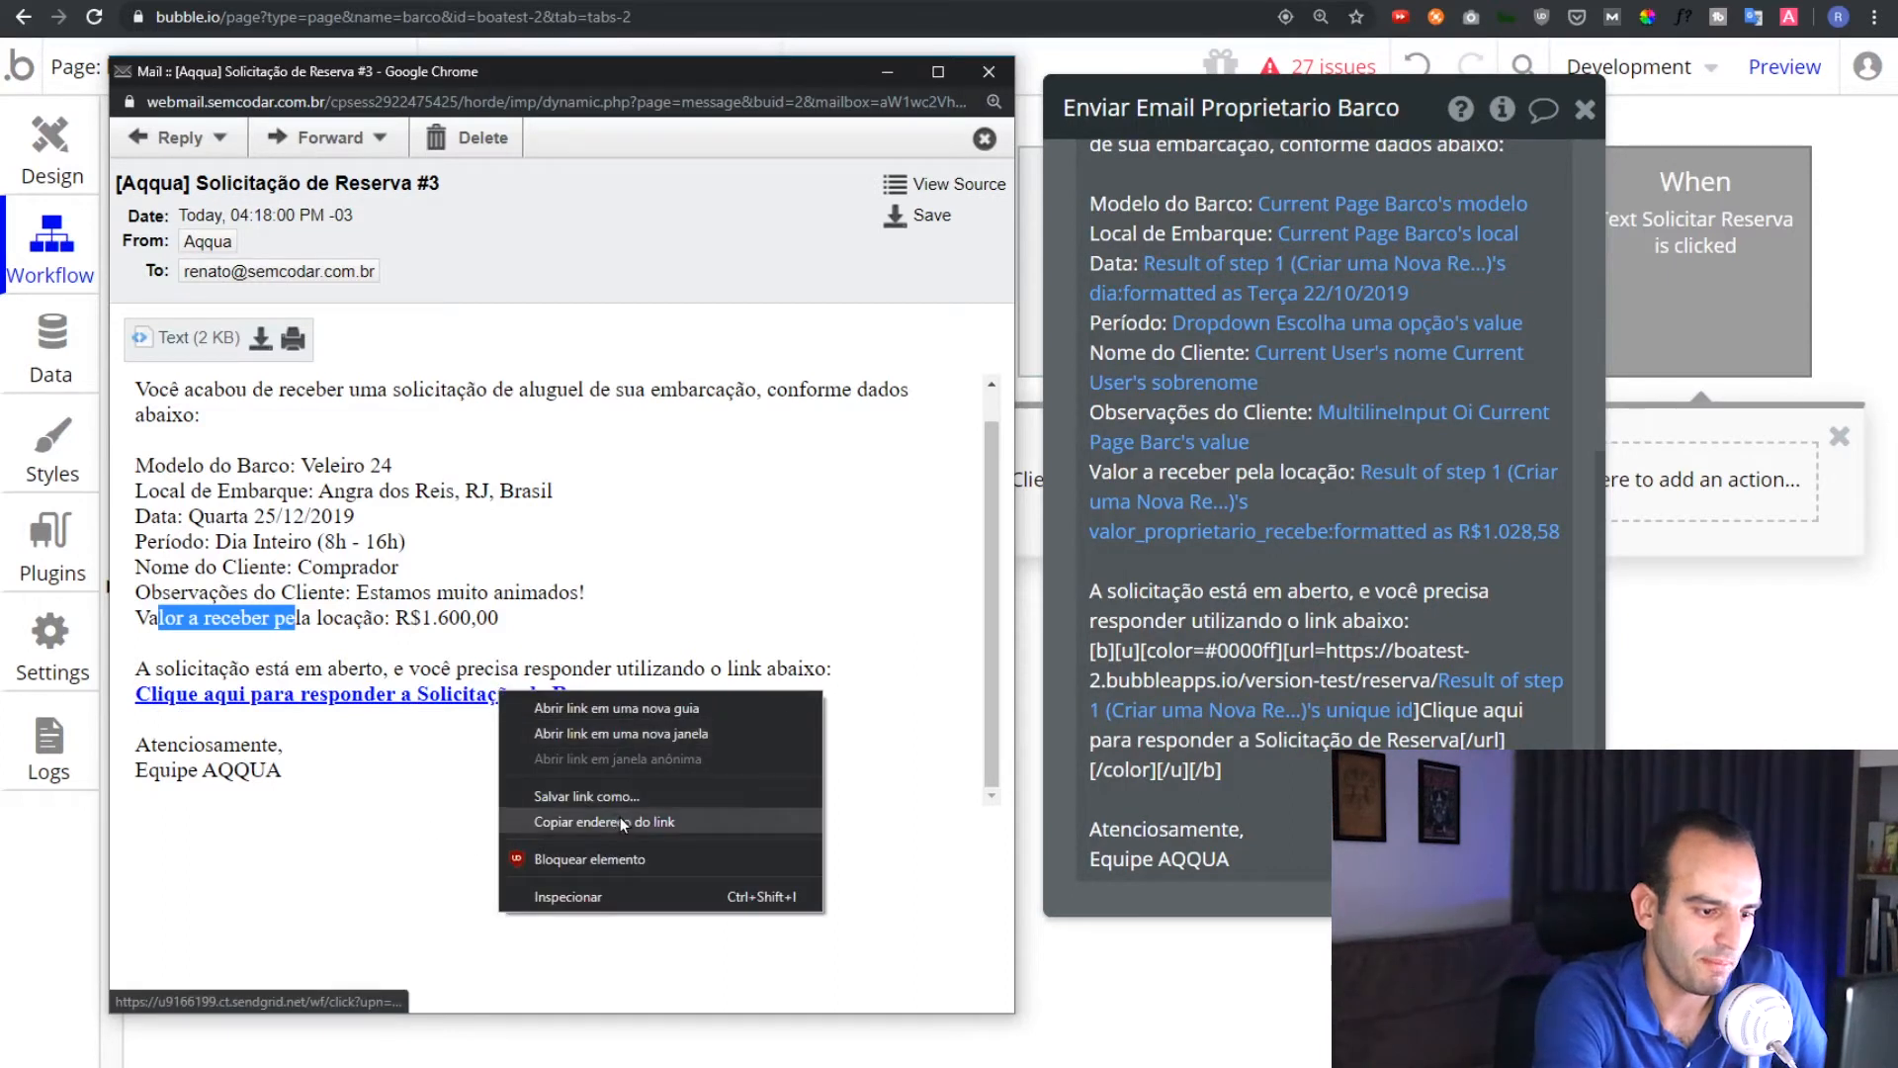
pyautogui.click(591, 821)
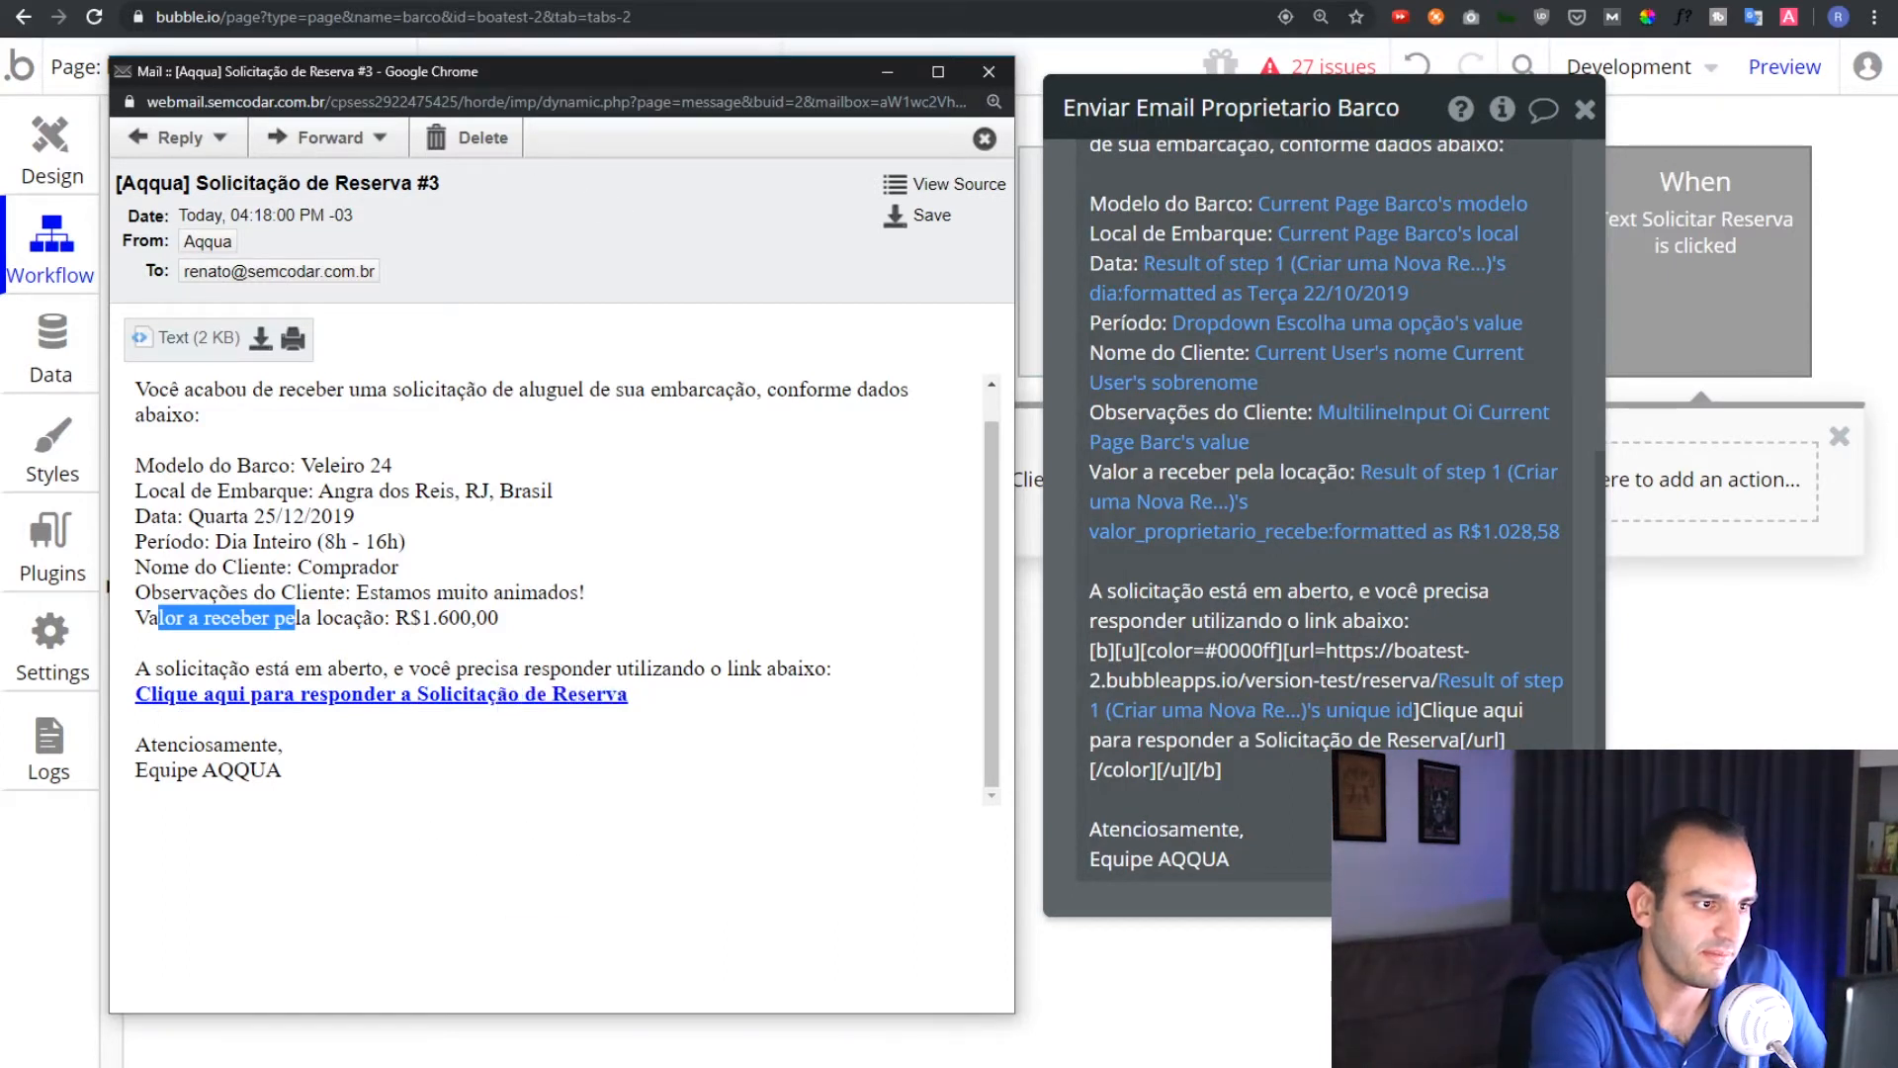
pyautogui.hotkey('ctrl', 'w')
pyautogui.hotkey('ctrl', 't')
pyautogui.hotkey('ctrl', 'v')
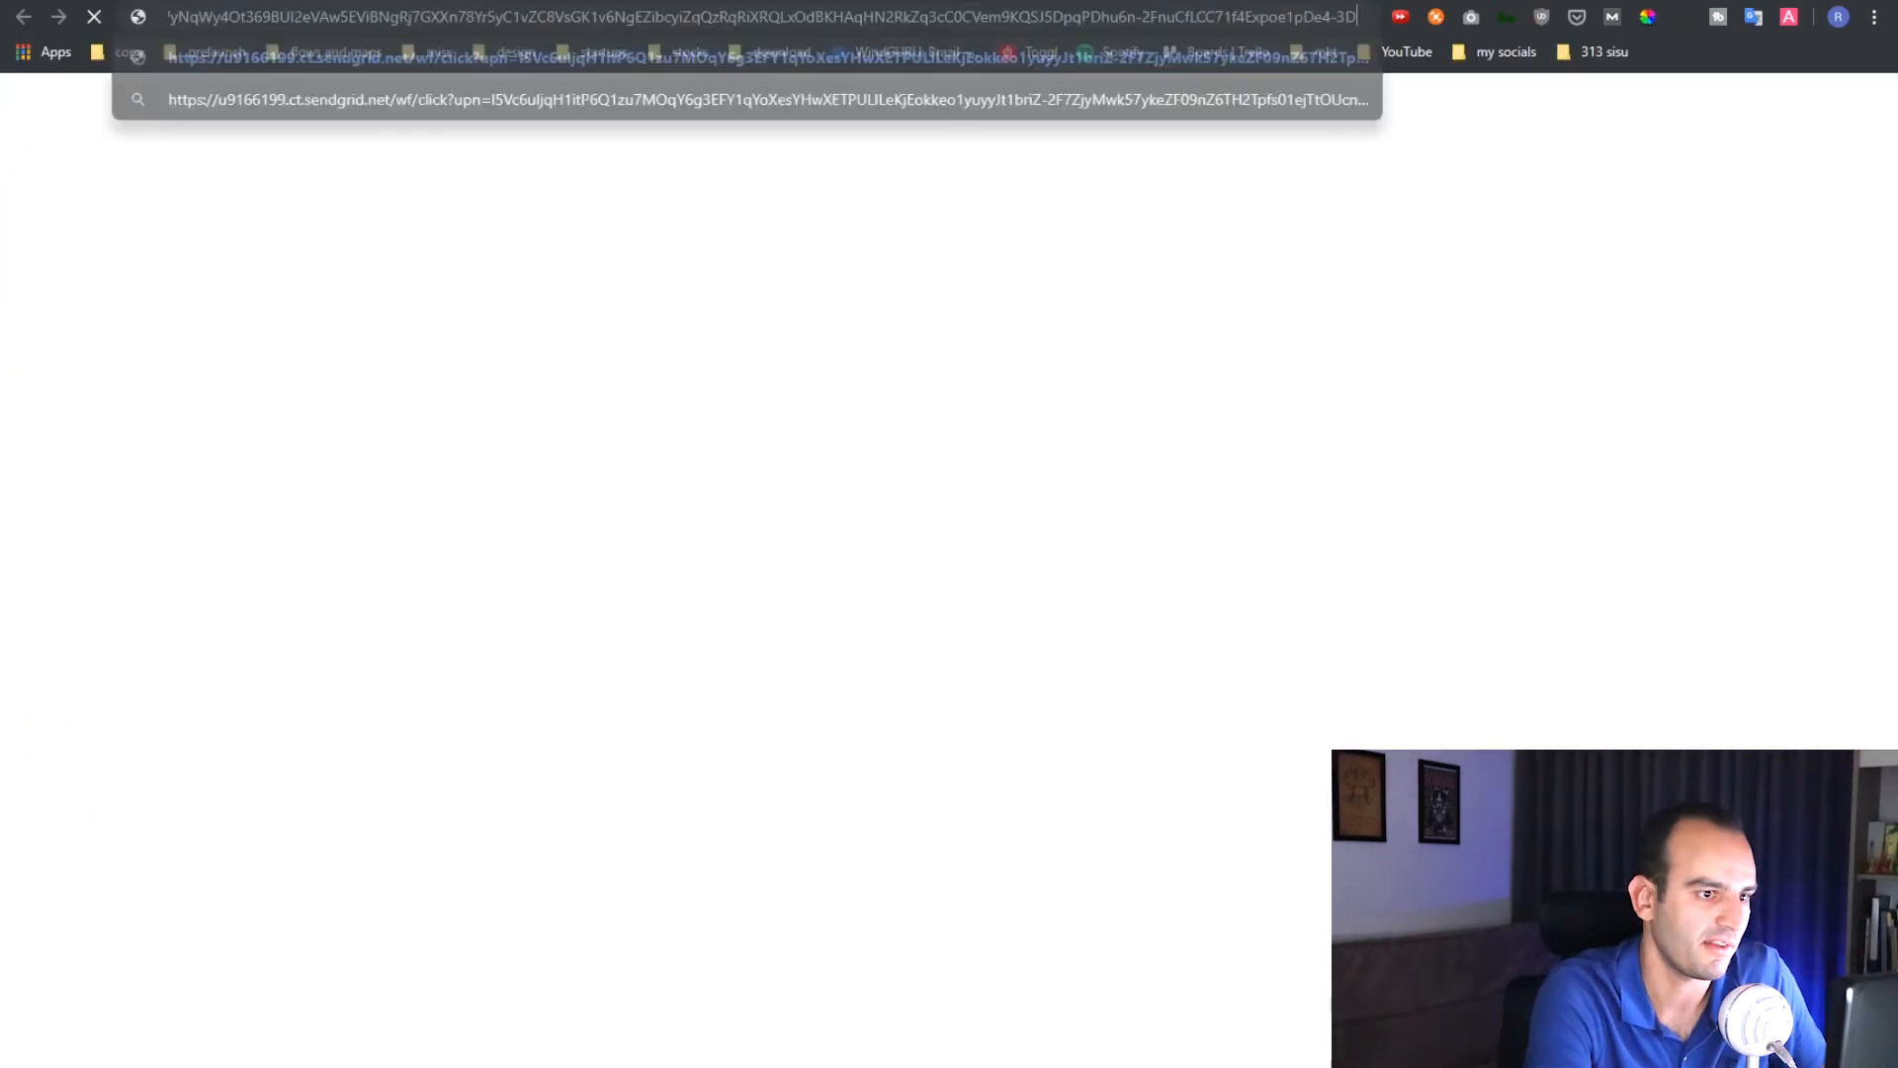
pyautogui.press('Return')
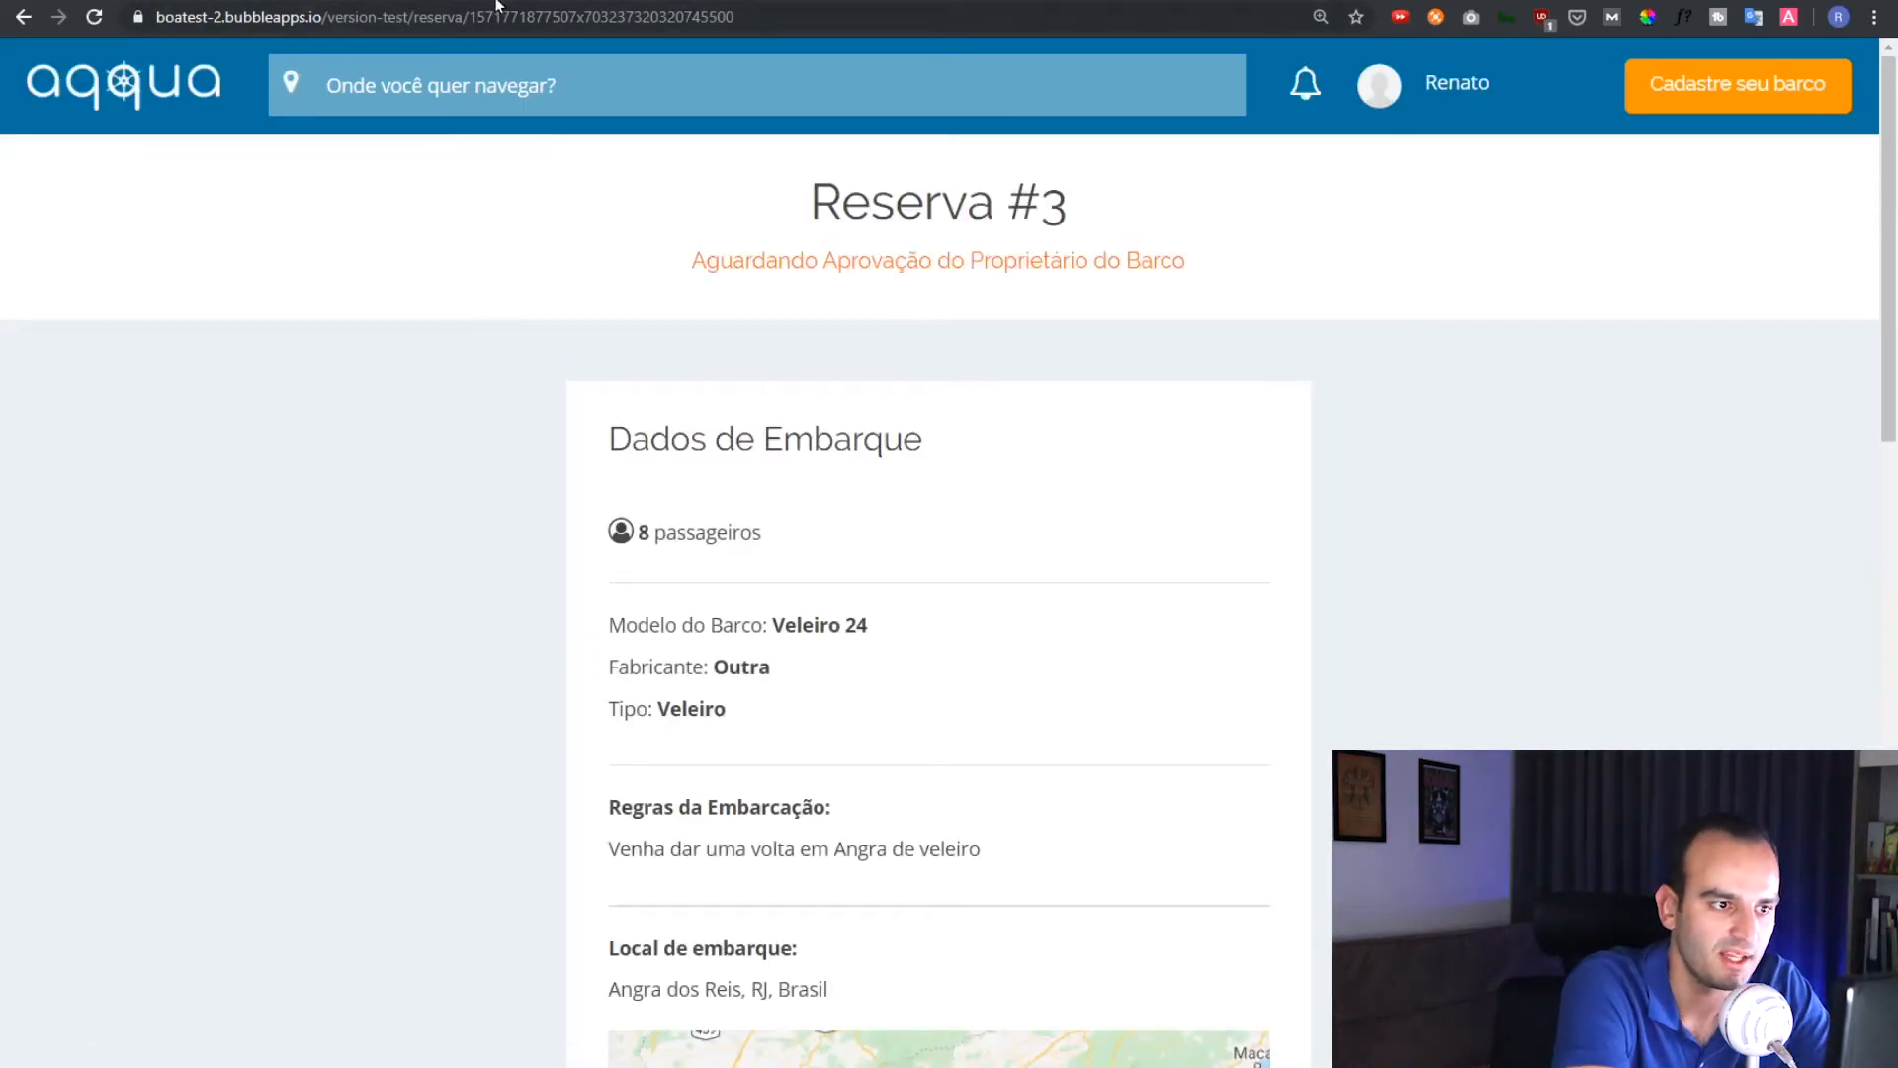
# Copy the reservation page's URL into an empty Notepad++ document, widening the window and enlarging the text
pyautogui.click(605, 17)
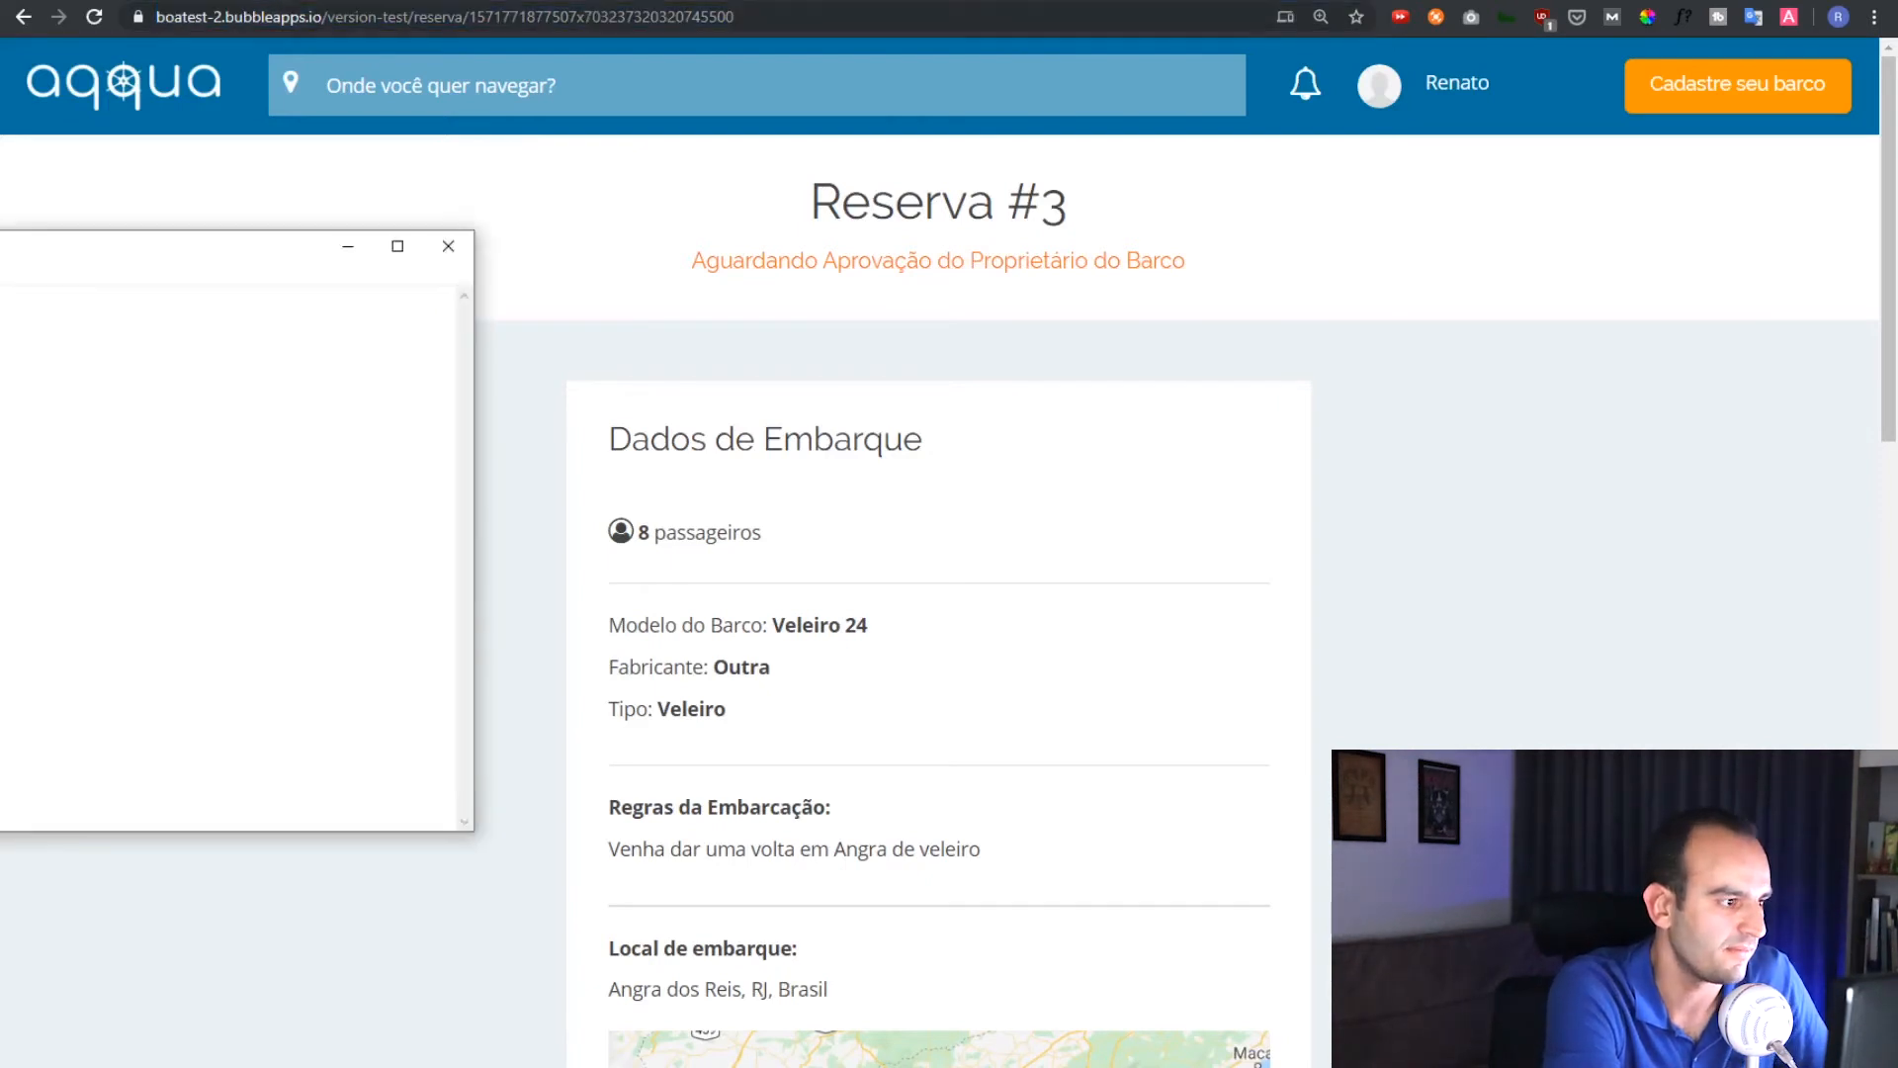
pyautogui.click(448, 245)
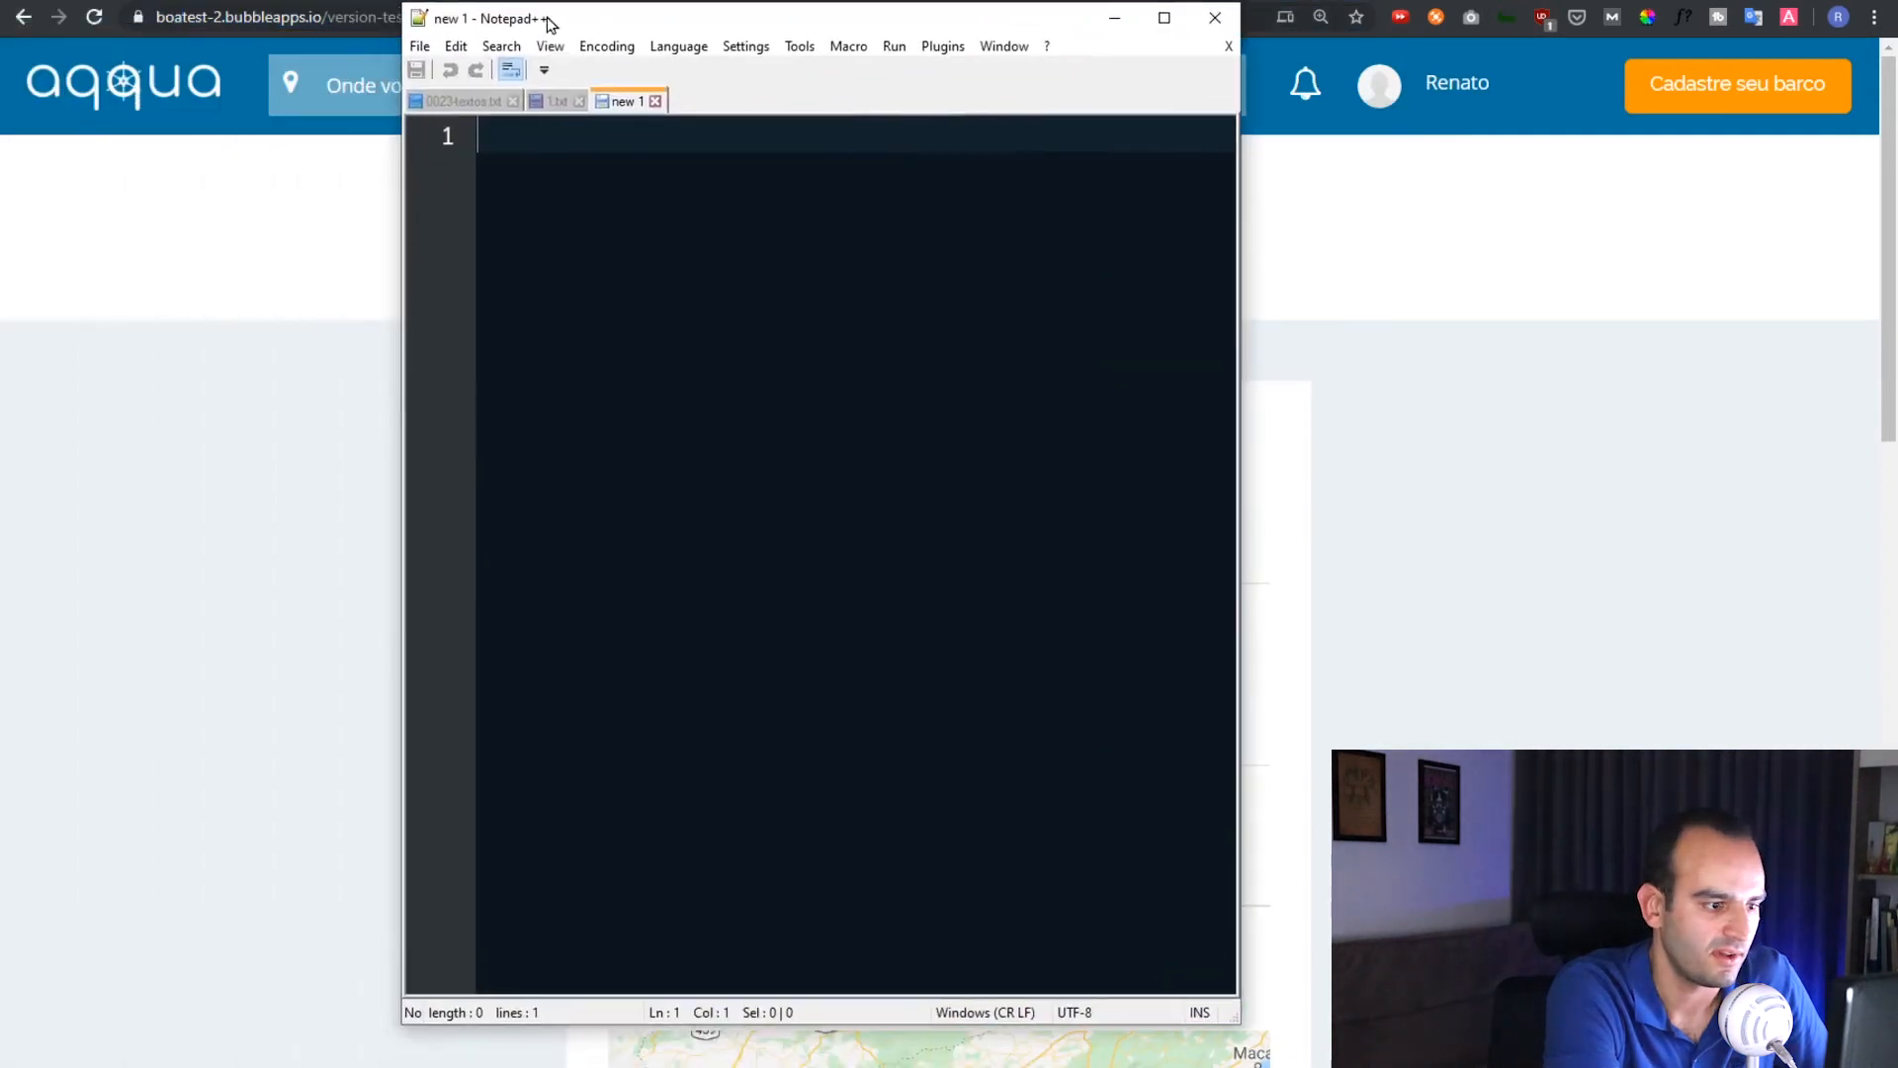
pyautogui.hotkey('ctrl', 'v')
pyautogui.moveTo(1239, 465); pyautogui.dragTo(1796, 466)
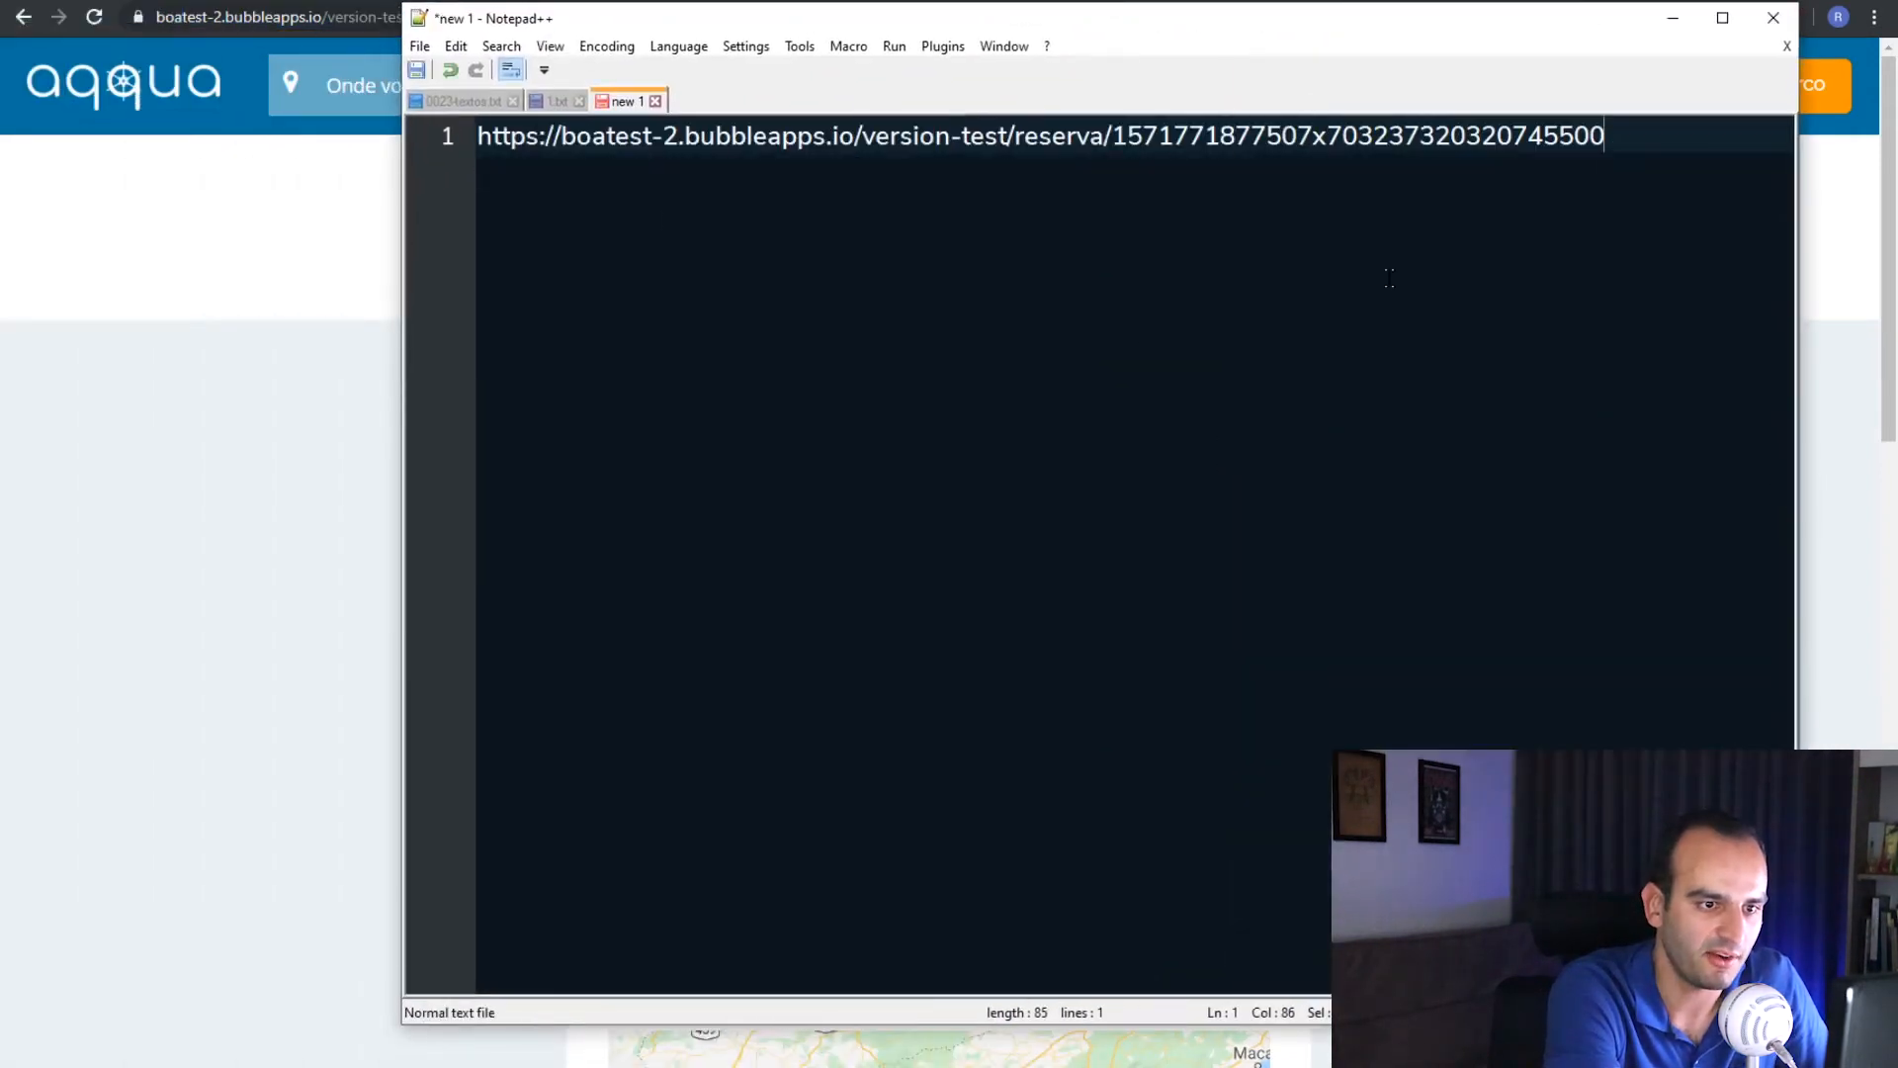
pyautogui.moveTo(1103, 30); pyautogui.dragTo(791, 72)
pyautogui.scroll(4, 593, 267)
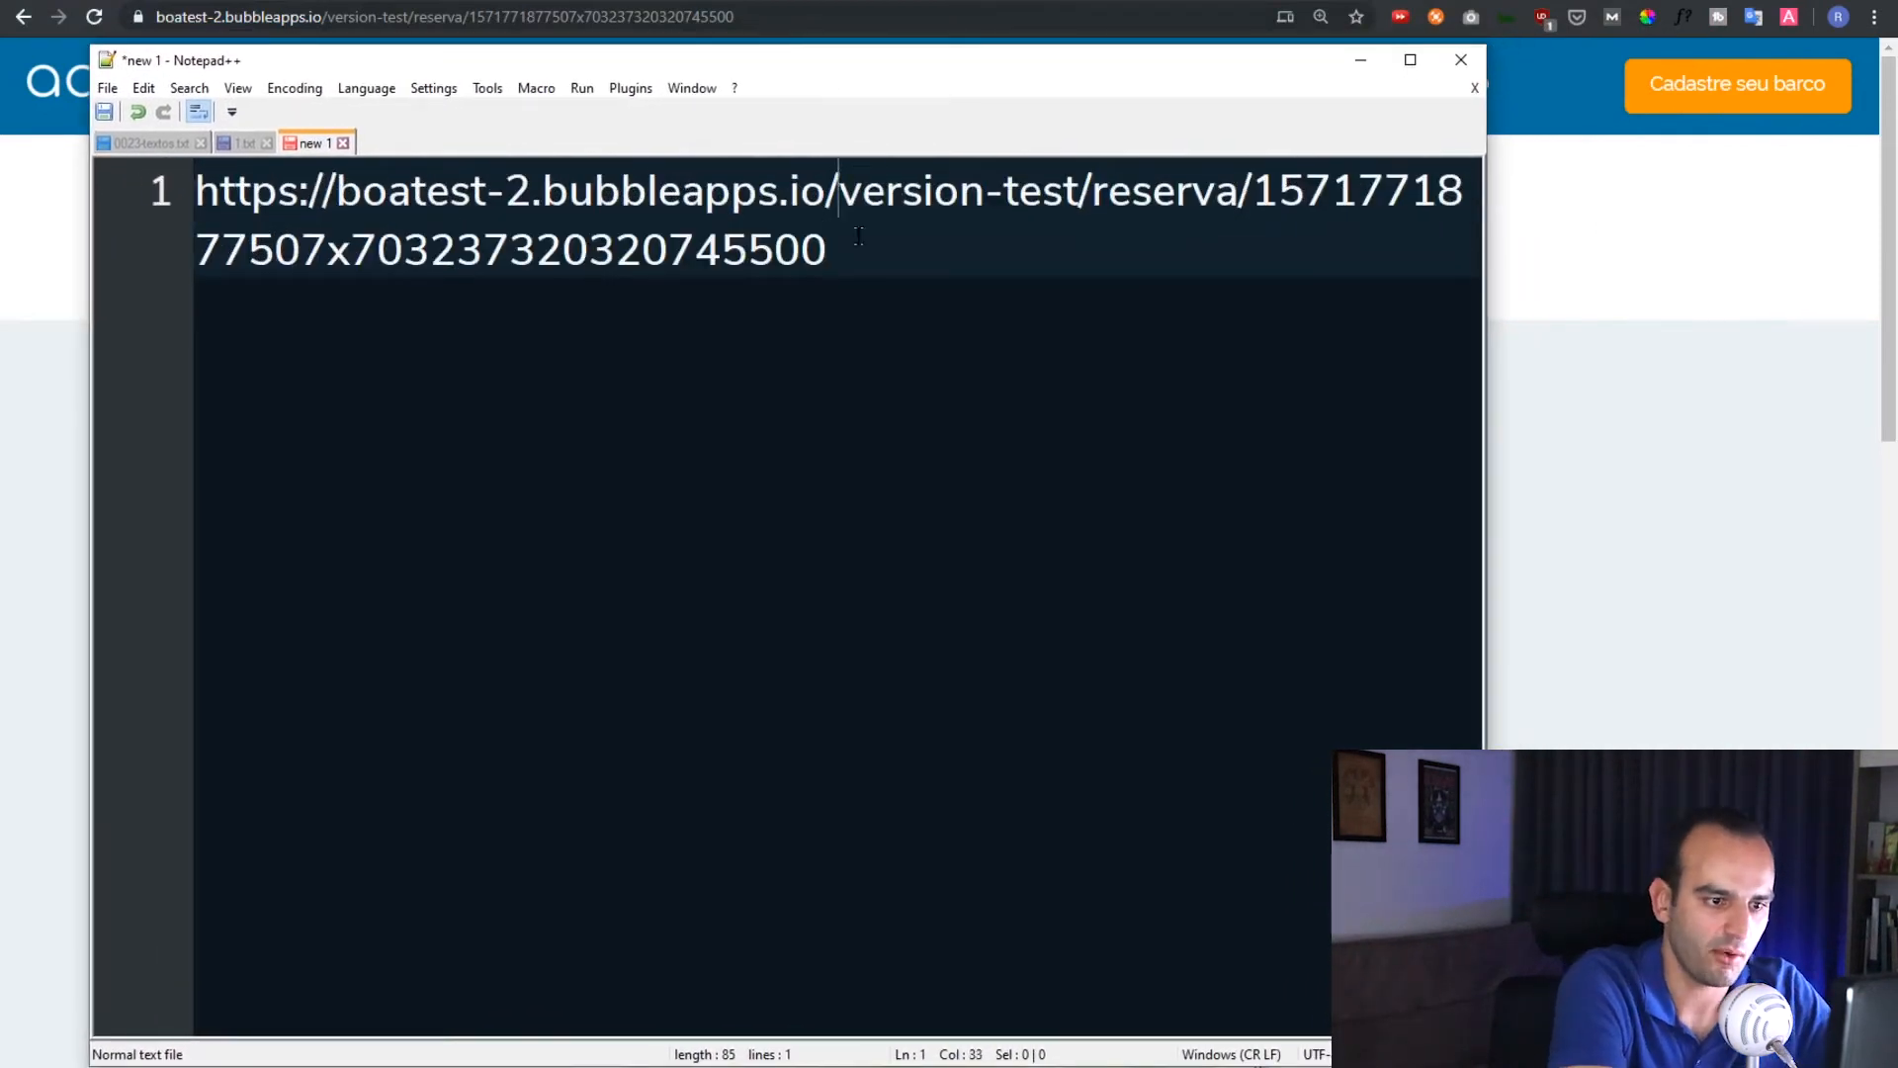
# Split the URL into lines after the domain and after version-test/, add a blank line before reserva/, and select the reservation's unique ID
pyautogui.press('Return')
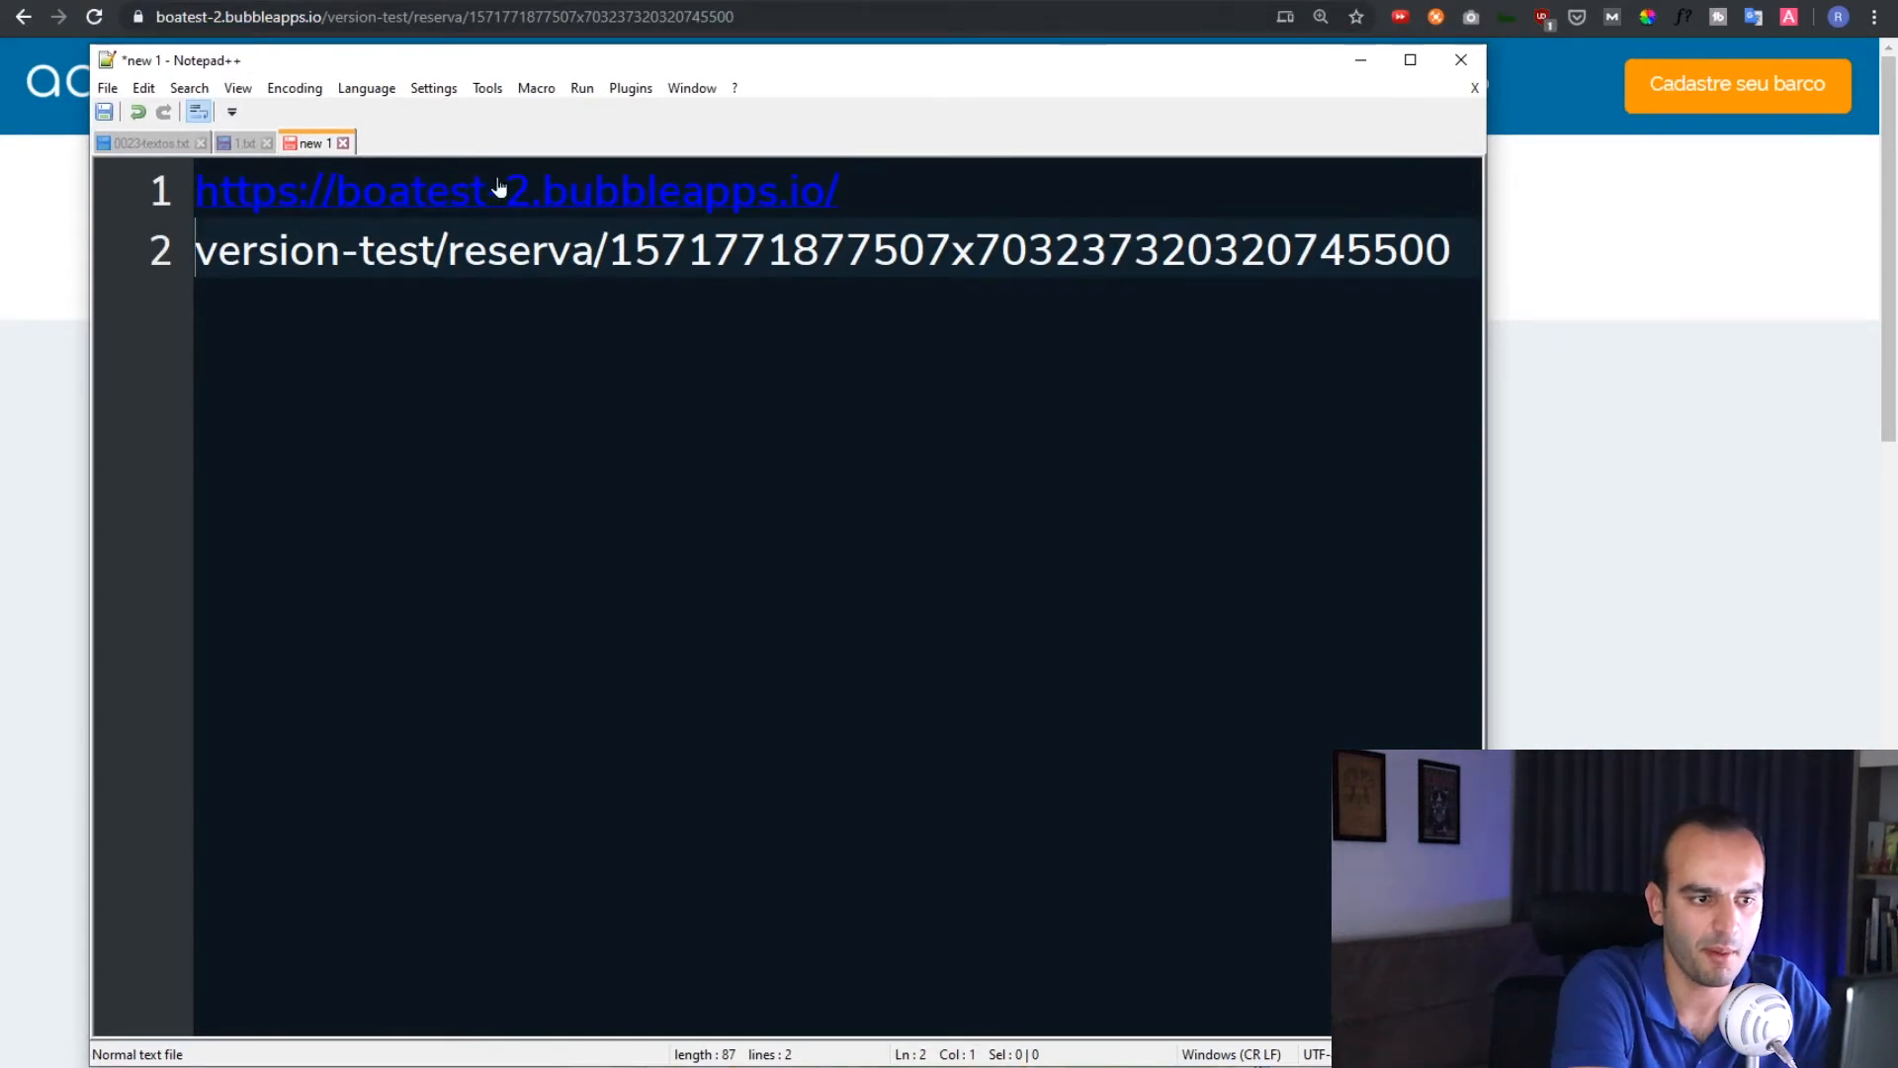
pyautogui.click(446, 252)
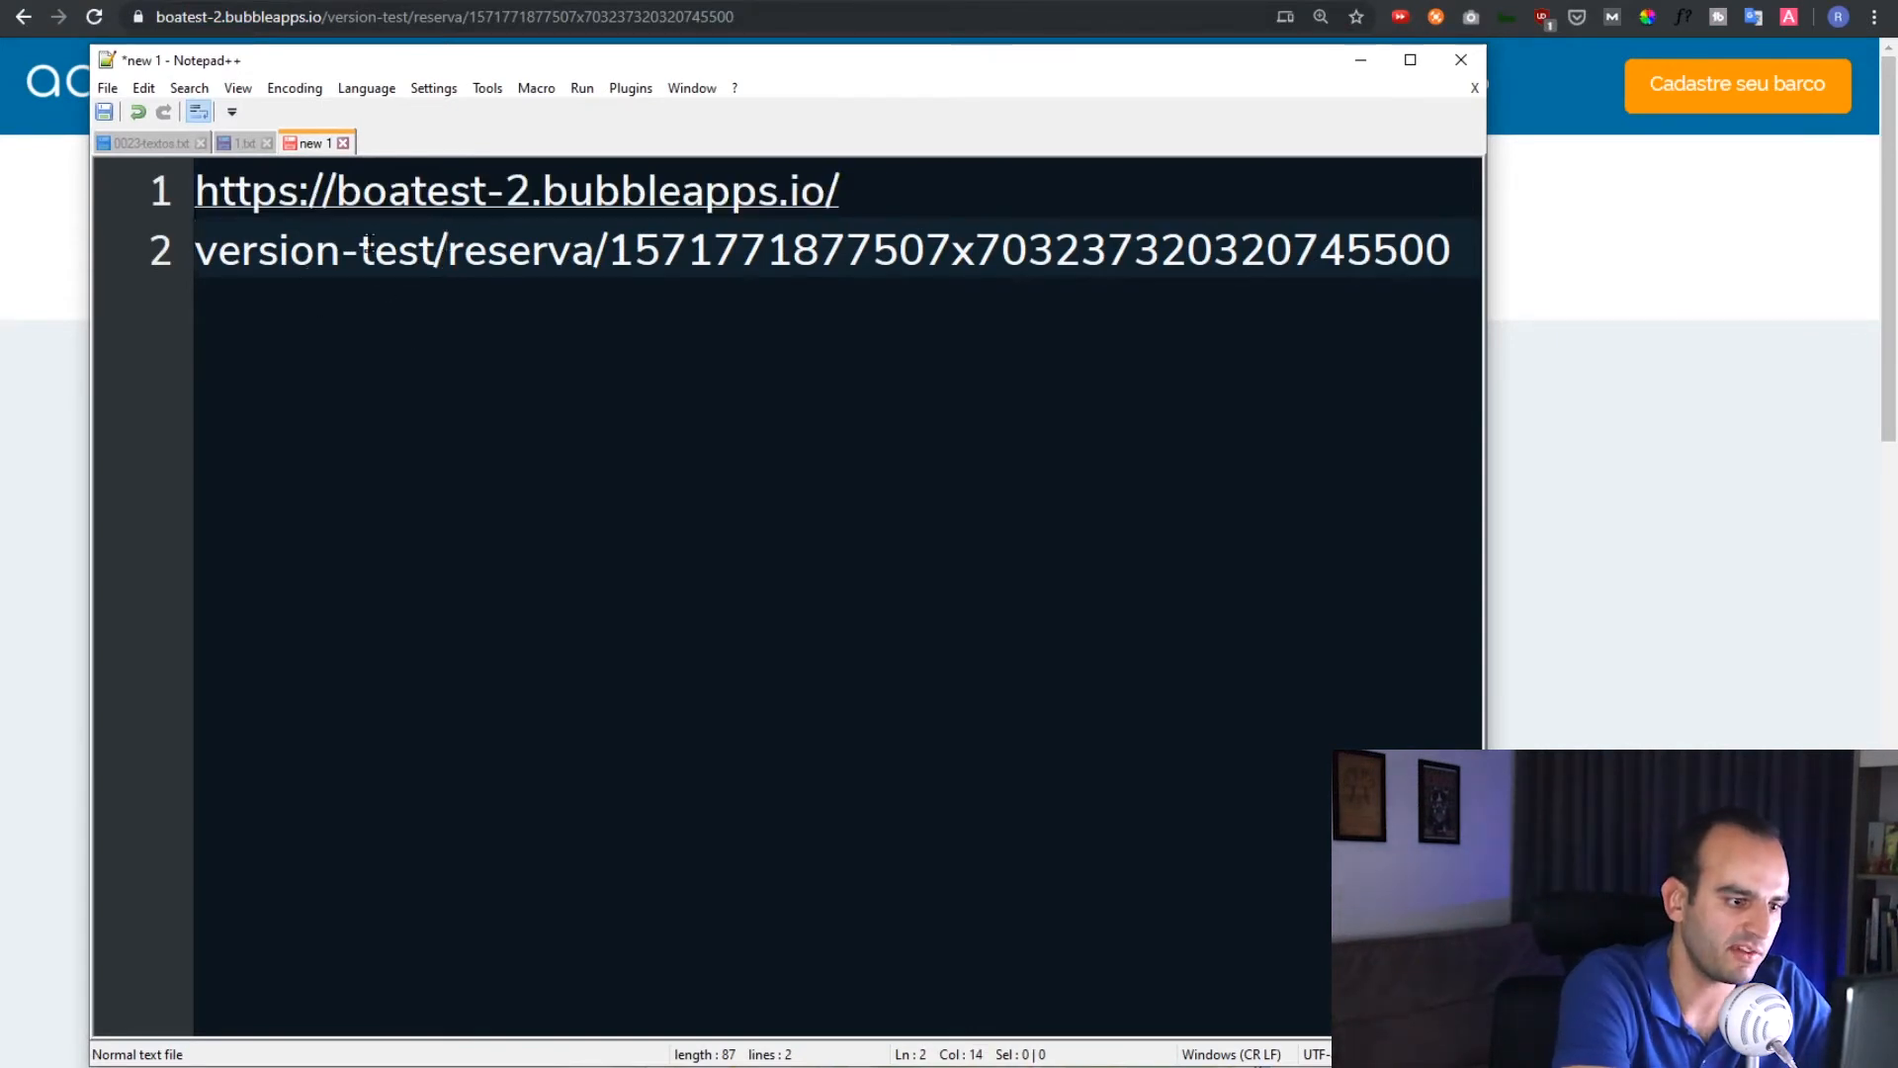
pyautogui.press('Return')
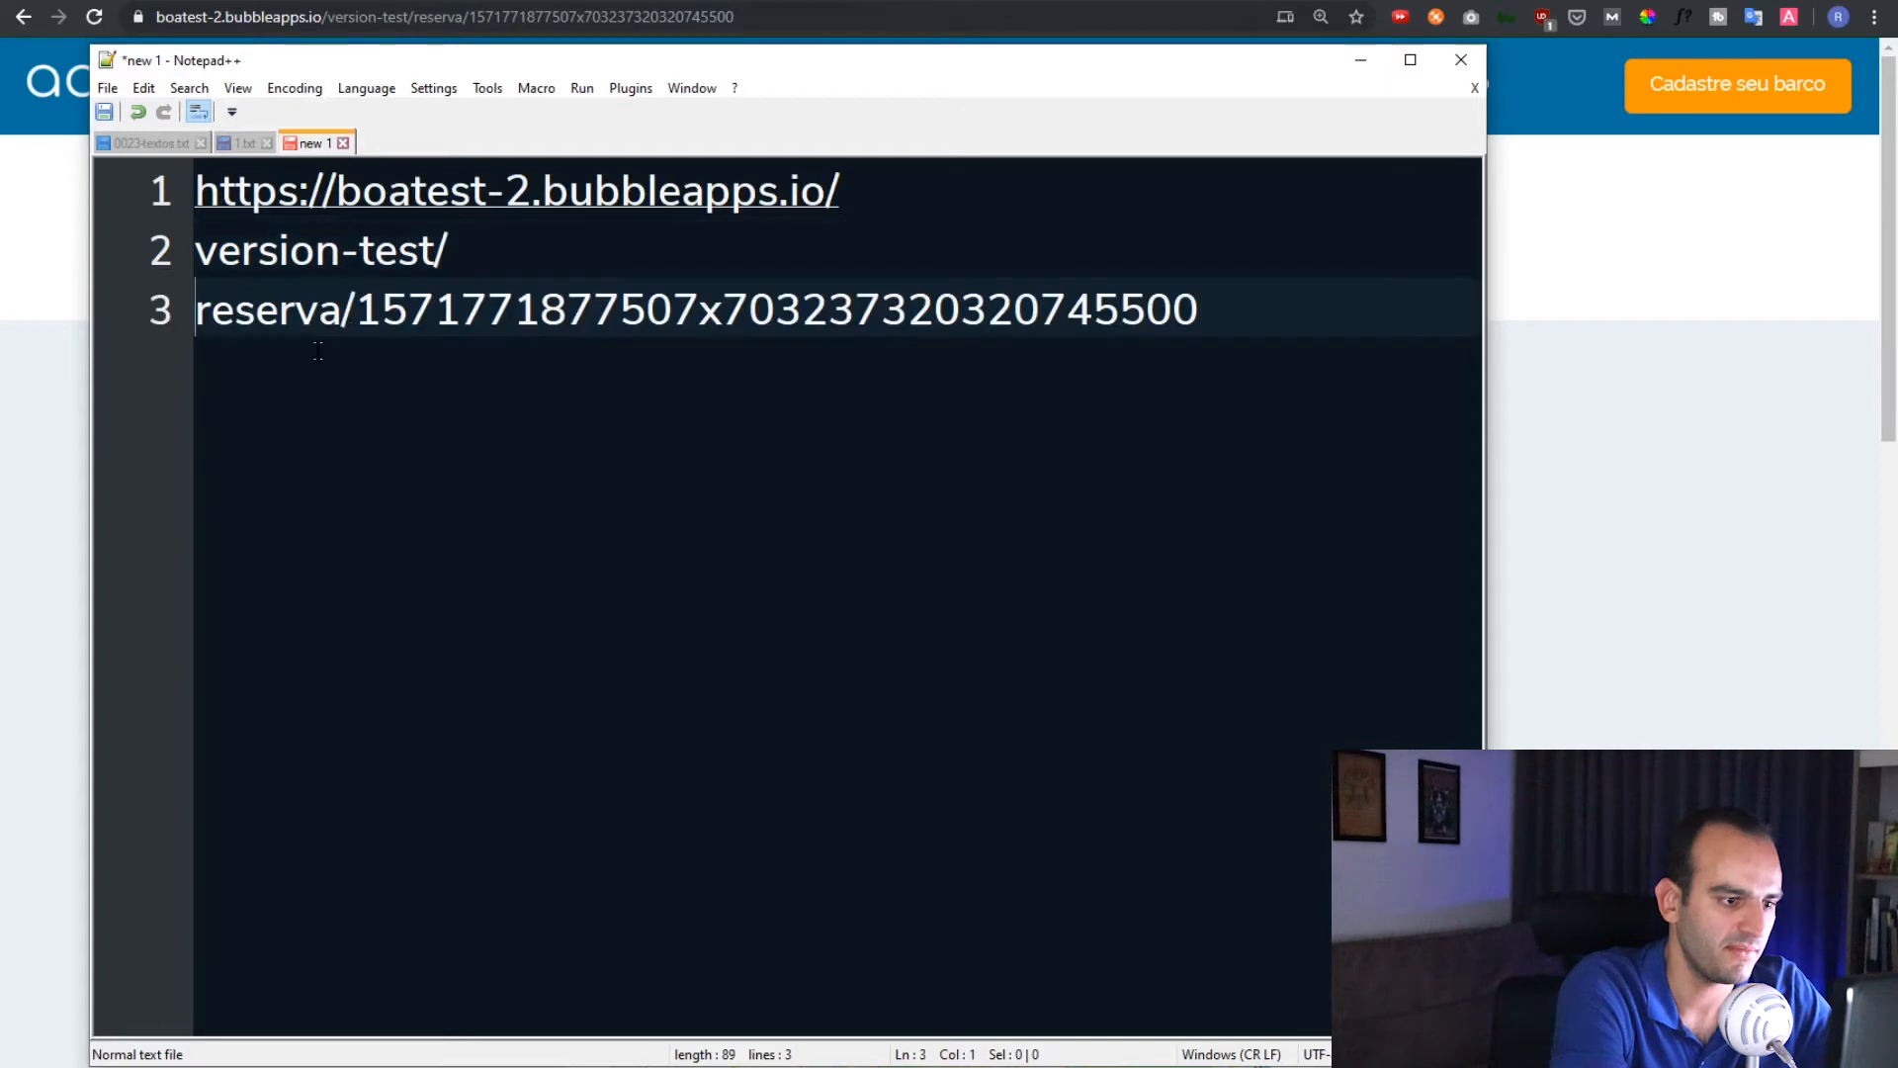
pyautogui.press('Return')
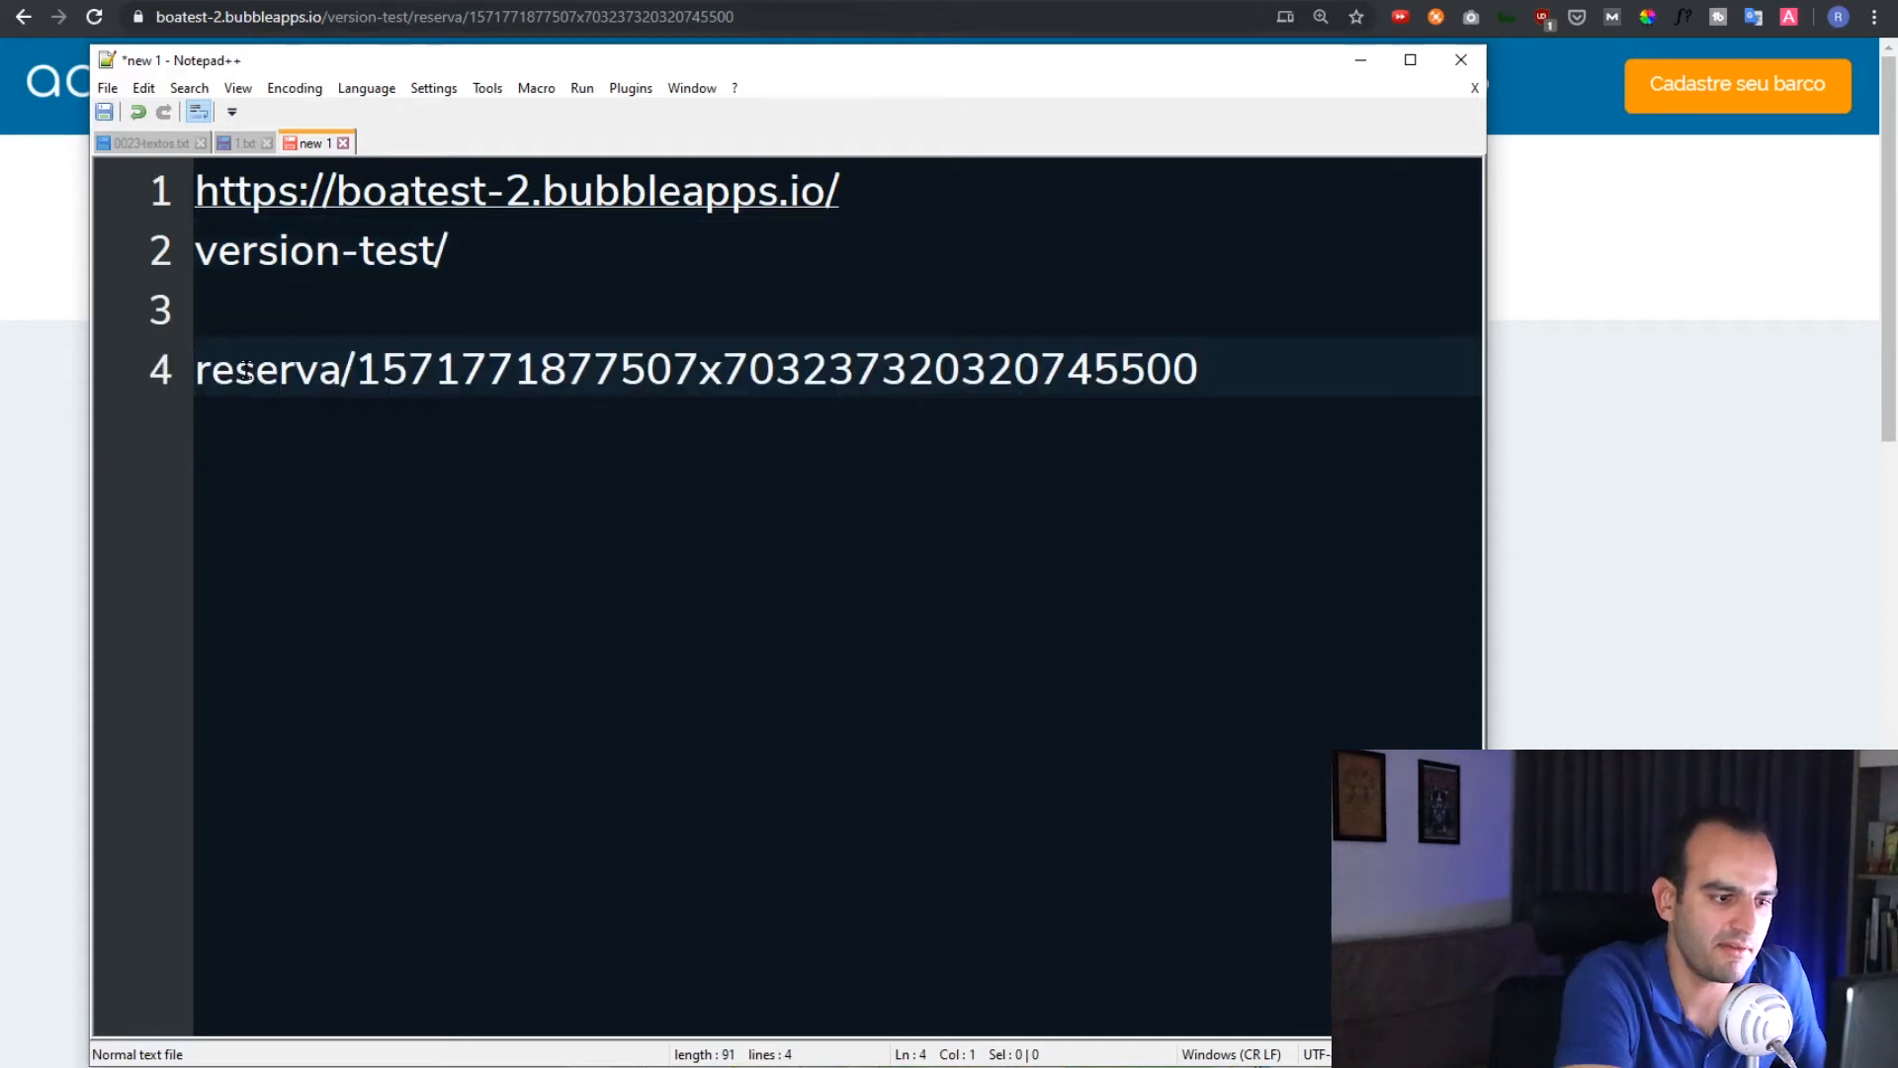
pyautogui.moveTo(358, 376); pyautogui.dragTo(1208, 386)
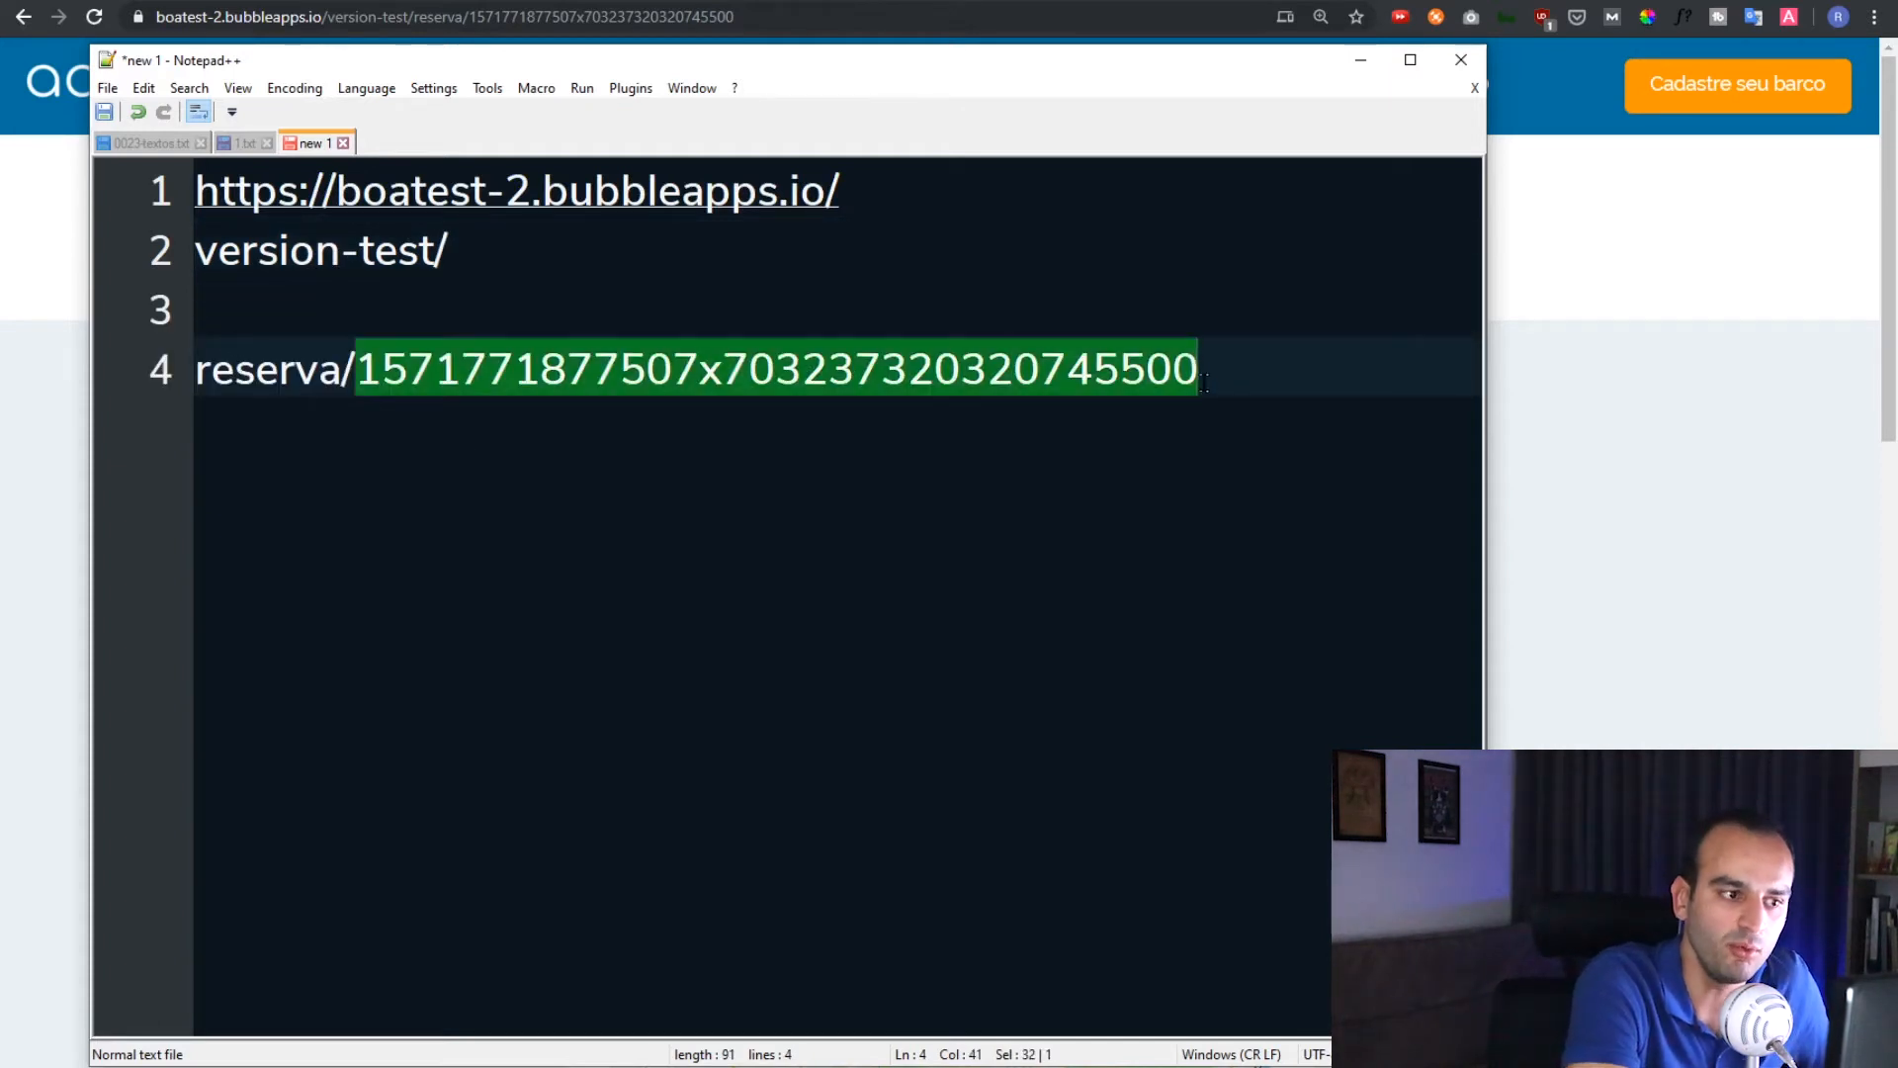
# Move the Notepad++ window off the reservation page and examine the owner's view down to the amount and approval options
pyautogui.moveTo(1110, 65); pyautogui.dragTo(134, 0)
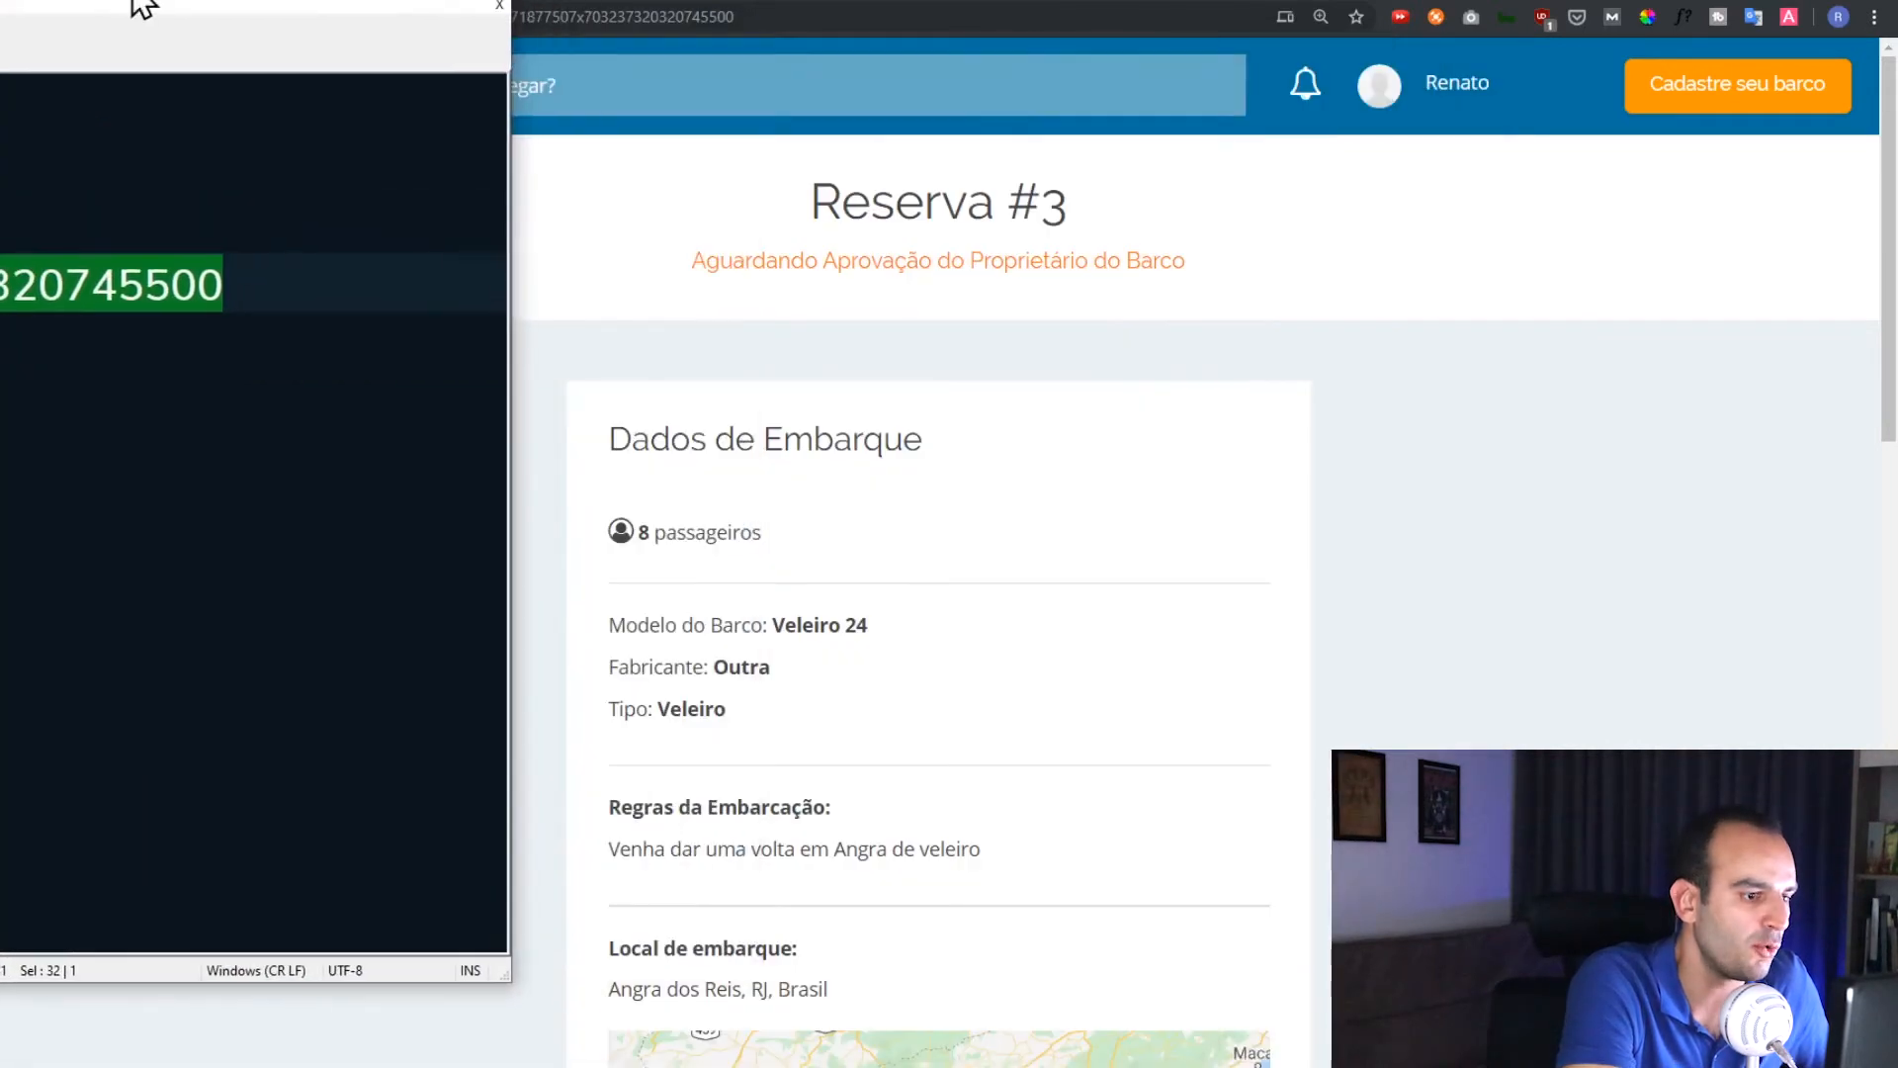
pyautogui.moveTo(511, 382); pyautogui.dragTo(2, 382)
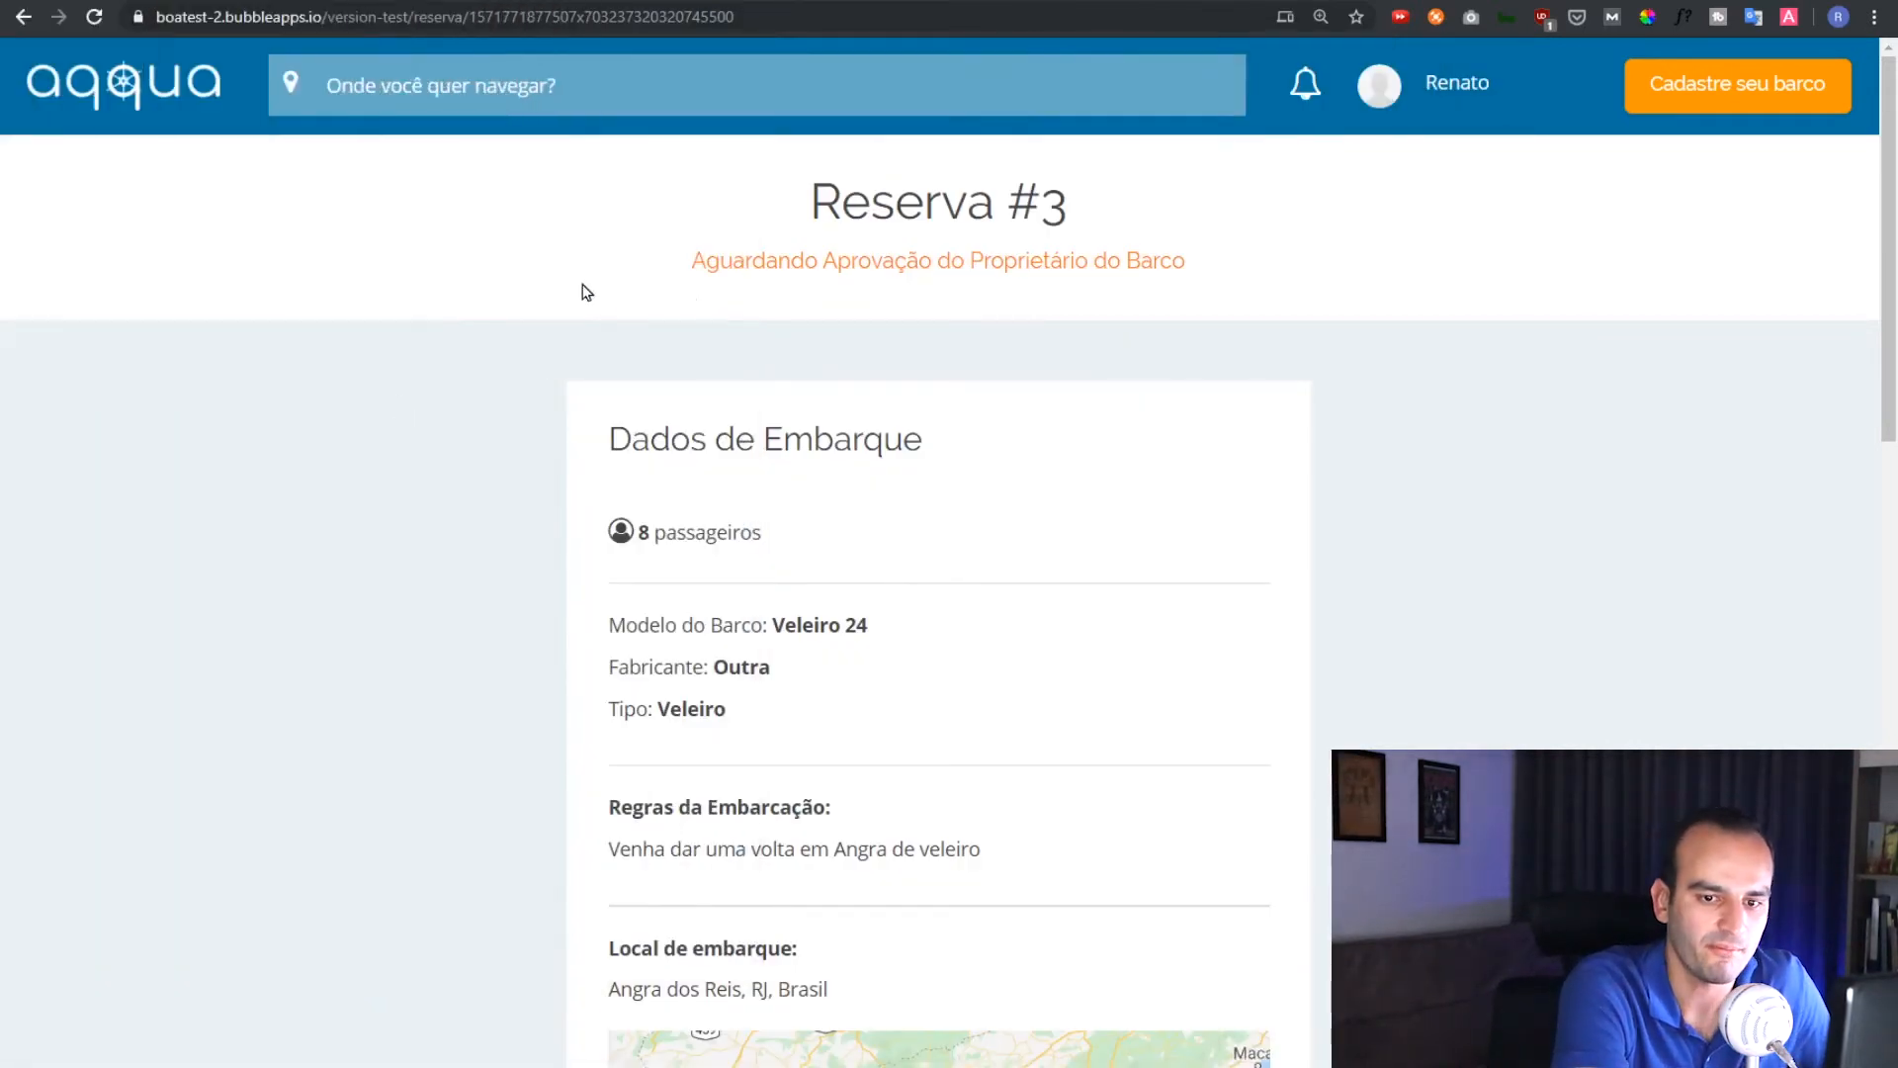
pyautogui.scroll(-15, 1652, 295)
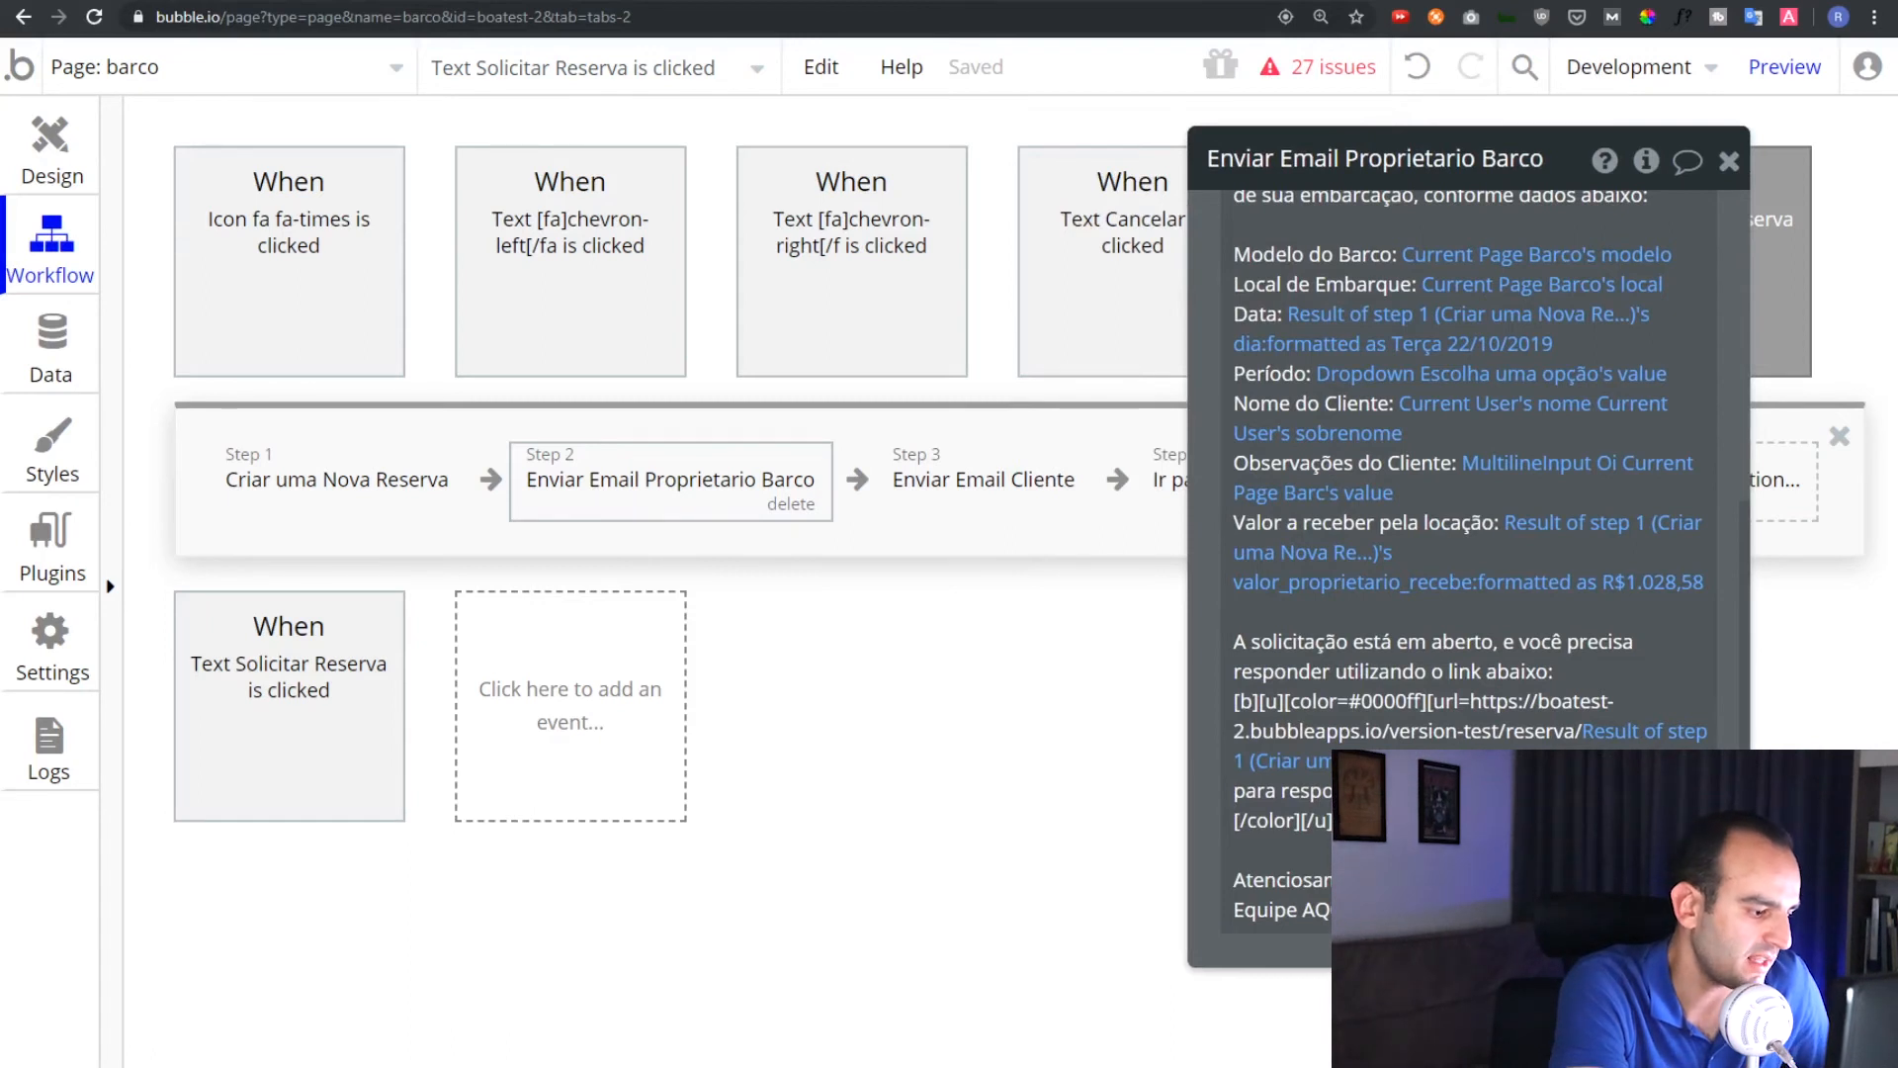
# Glance at the received owner email again, then open the Enviar Email Cliente action and review its body, recipient and subject
pyautogui.hotkey('alt', 'Tab')
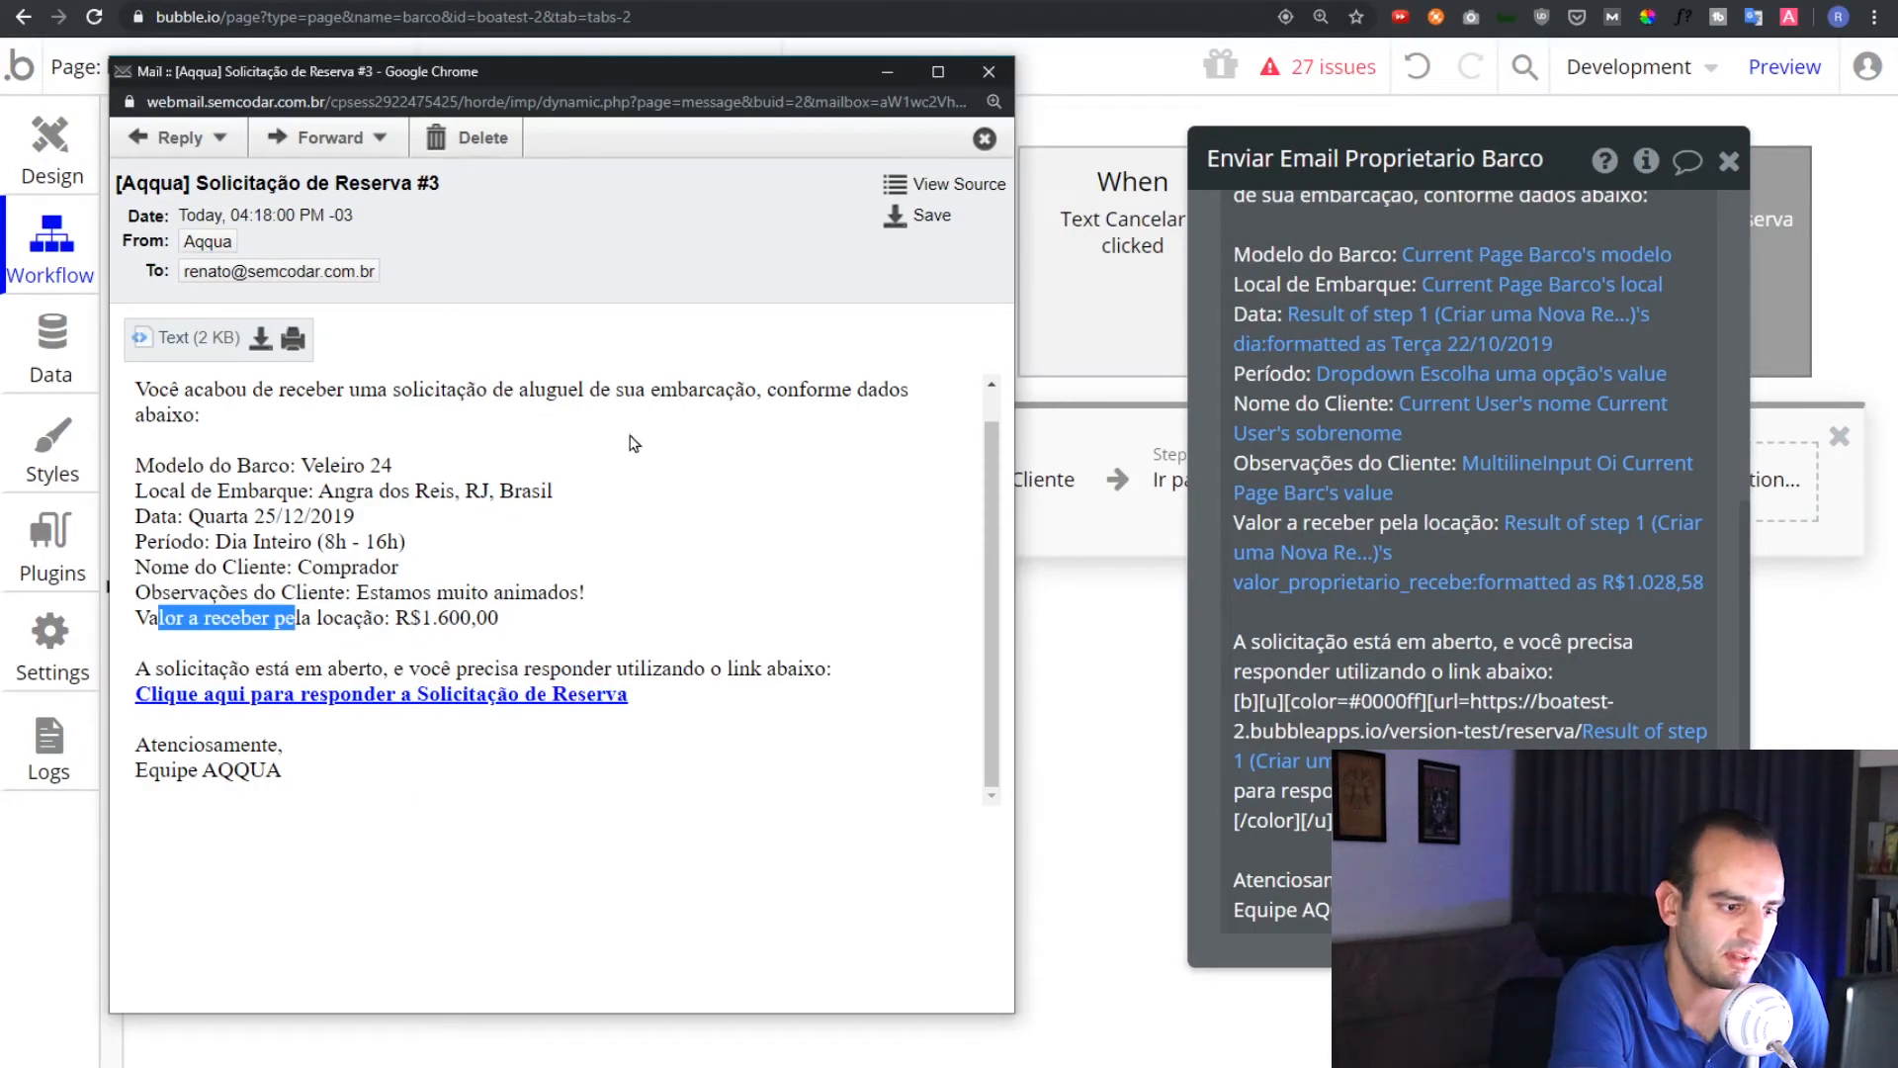
pyautogui.hotkey('alt', 'Tab')
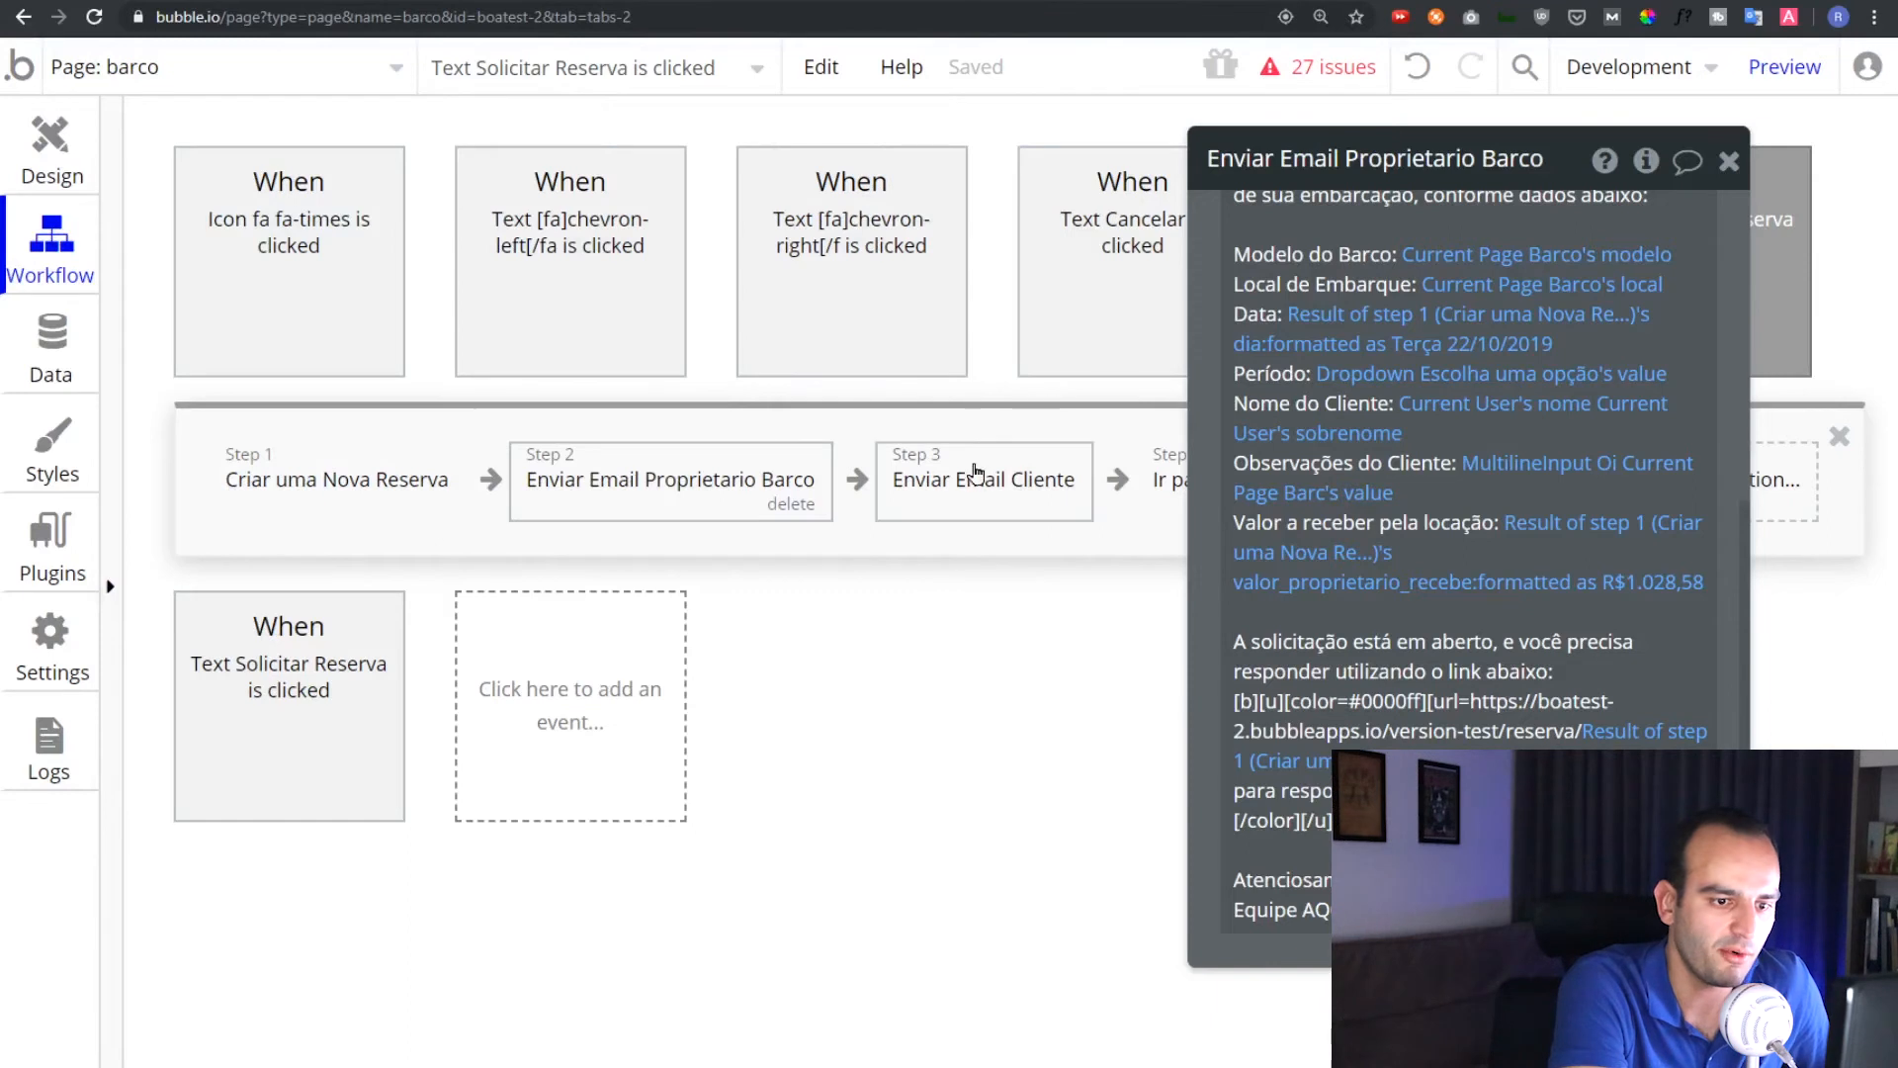
pyautogui.click(1036, 485)
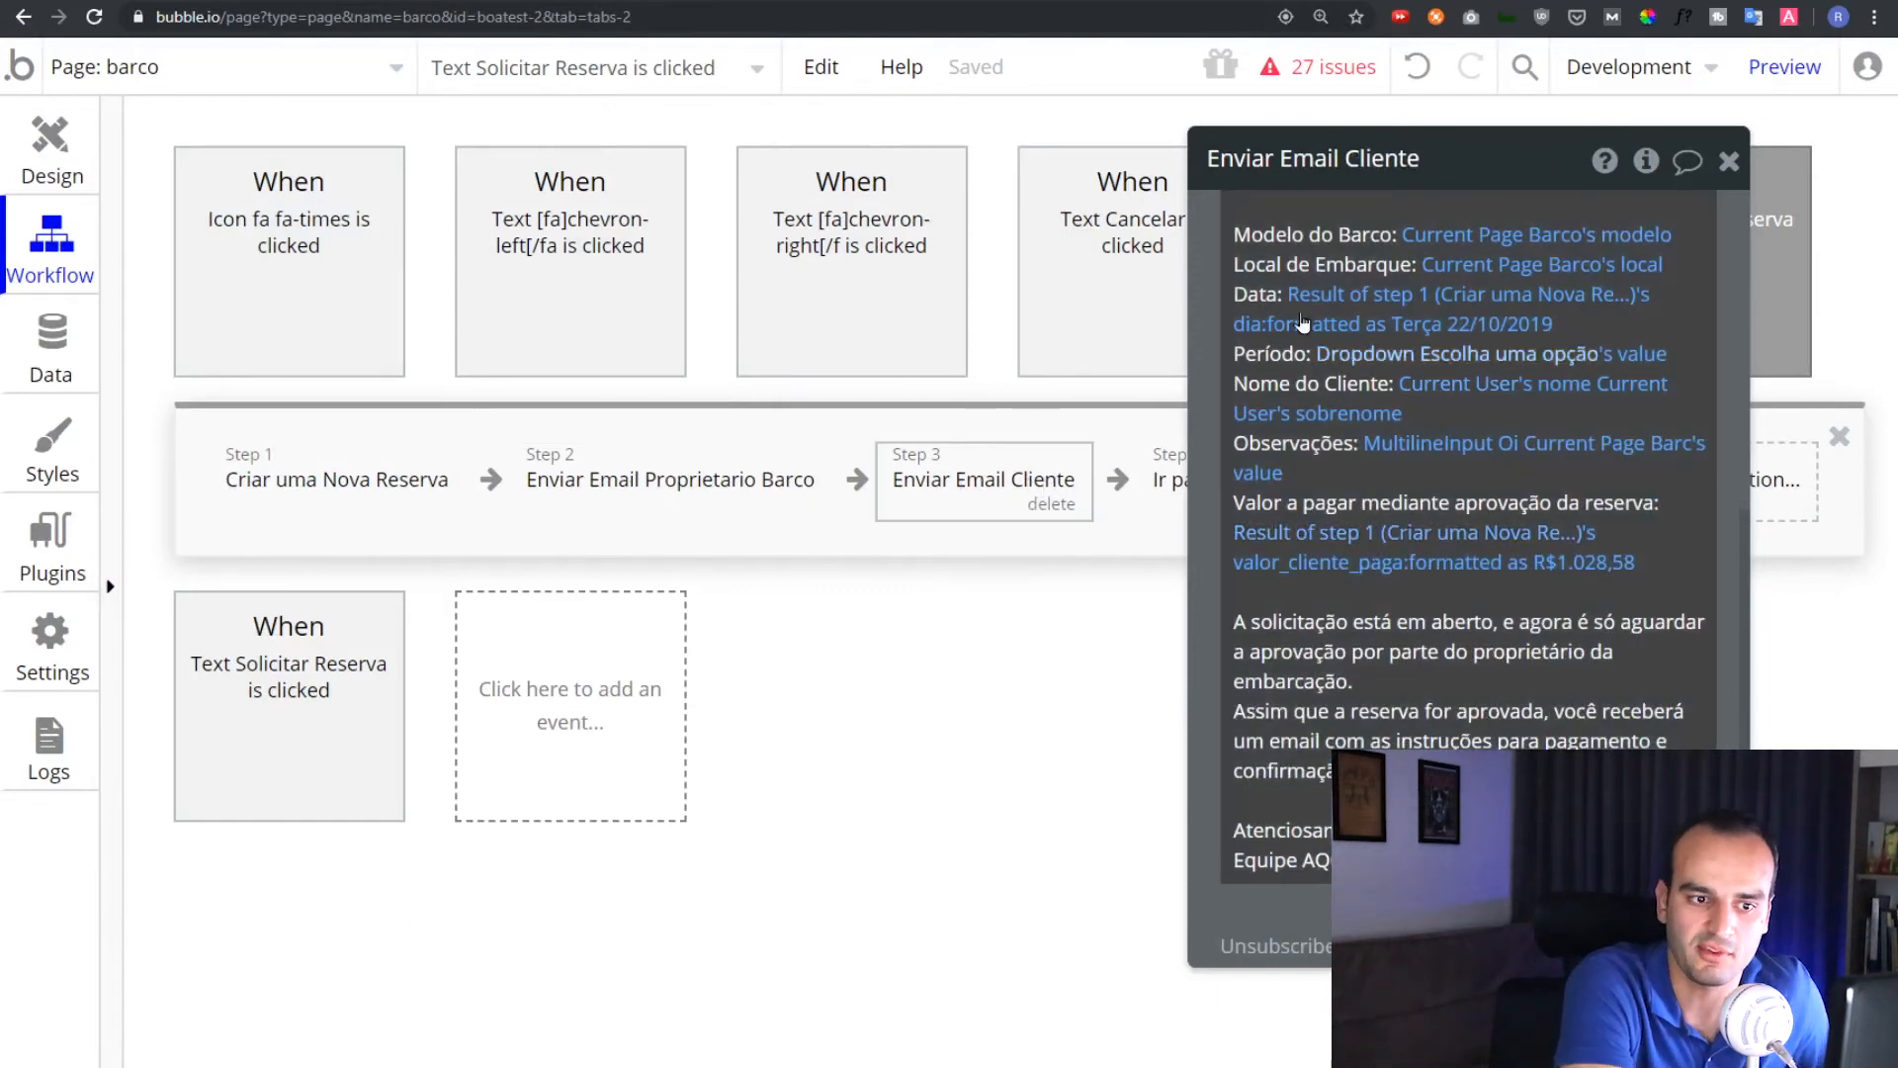
pyautogui.scroll(5, 1267, 230)
pyautogui.scroll(2, 1266, 230)
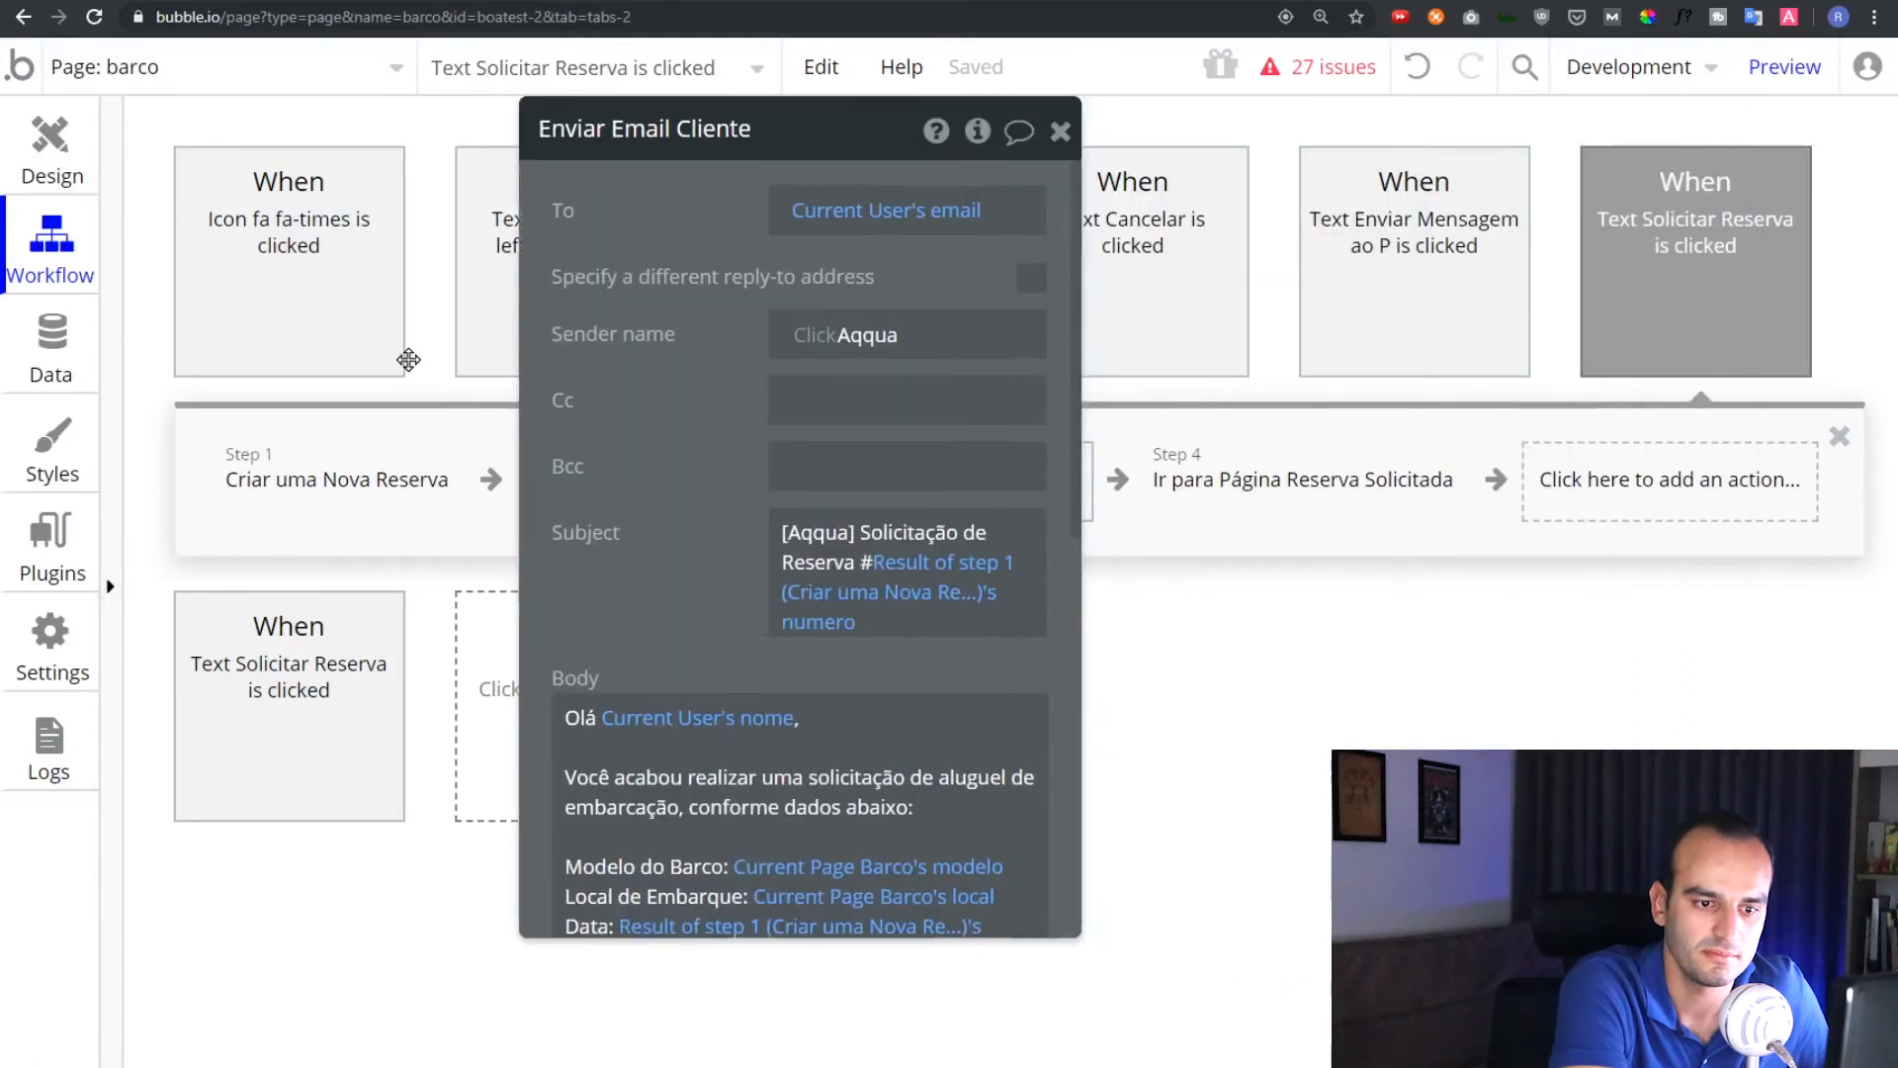
# Inspect the Ir para Página Reserva Solicitada action's destination and data to send, checking it against the Criar uma Nova Reserva action
pyautogui.click(1224, 482)
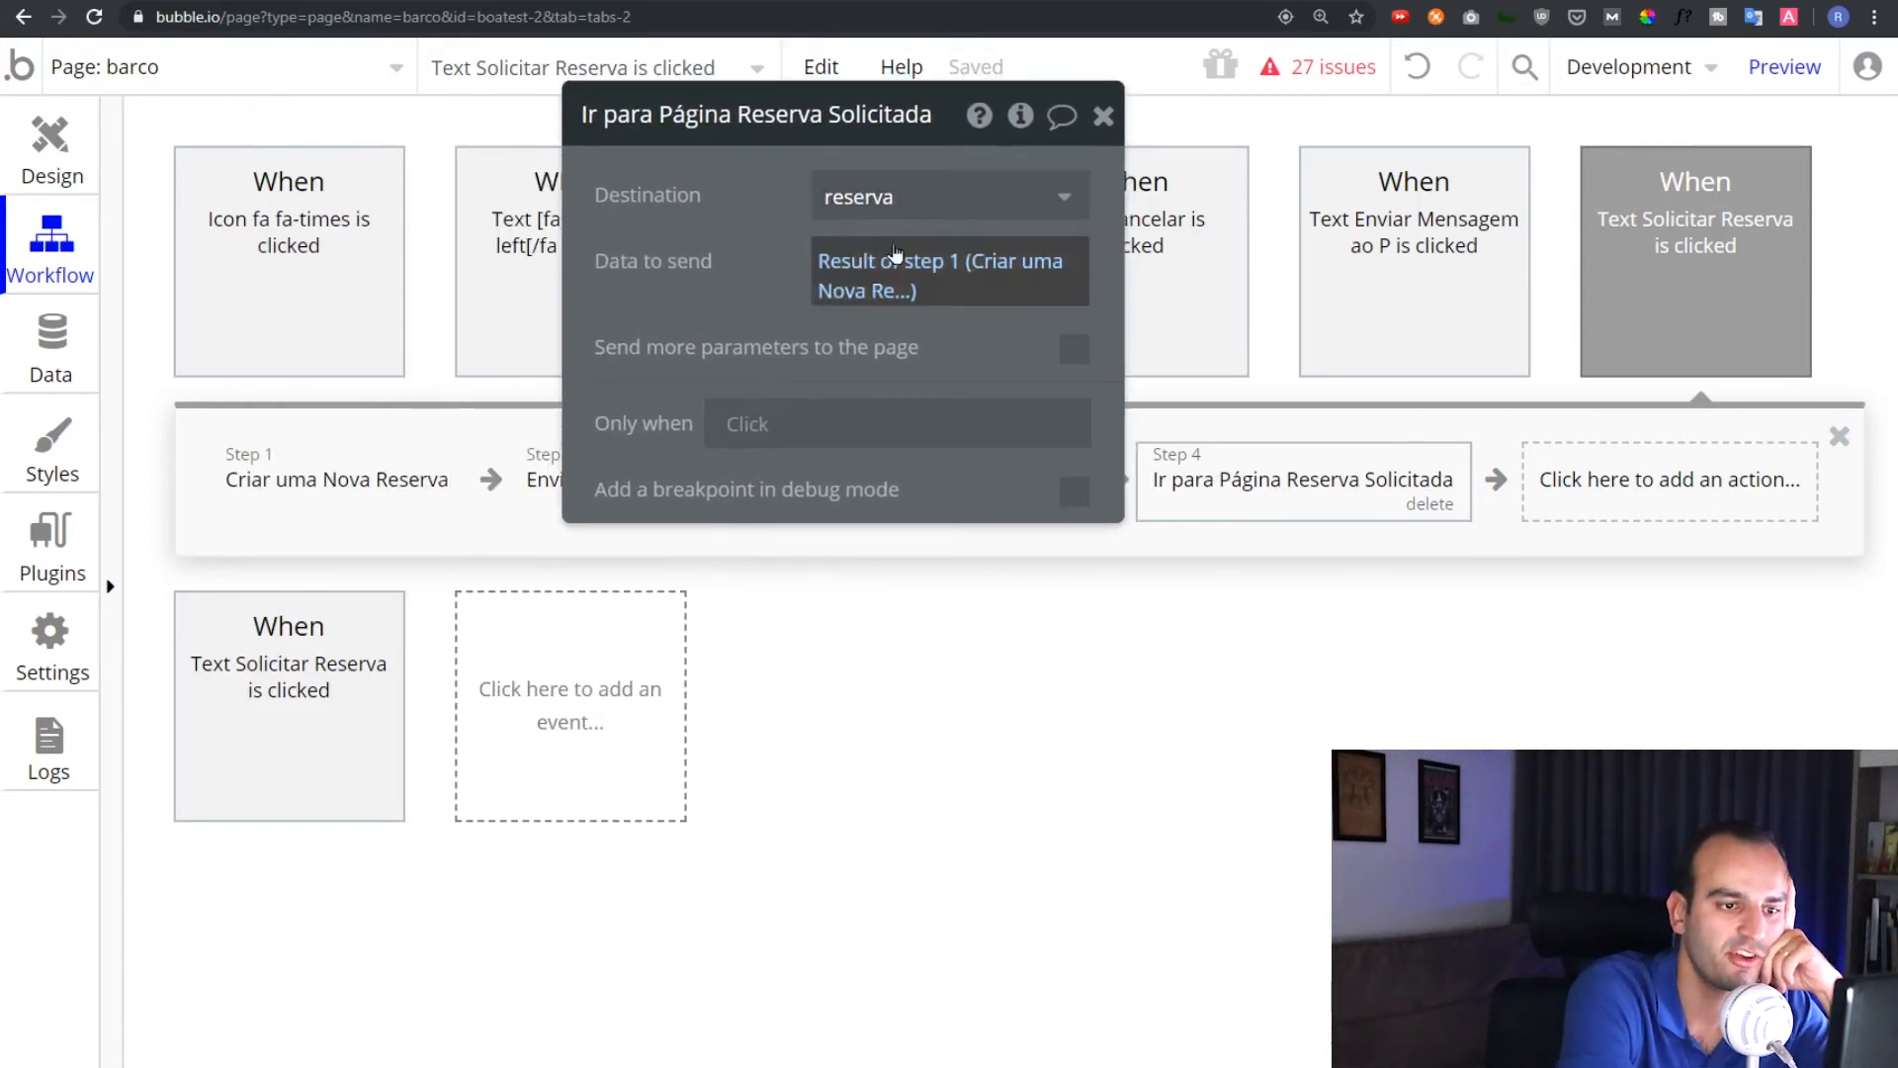
pyautogui.click(313, 510)
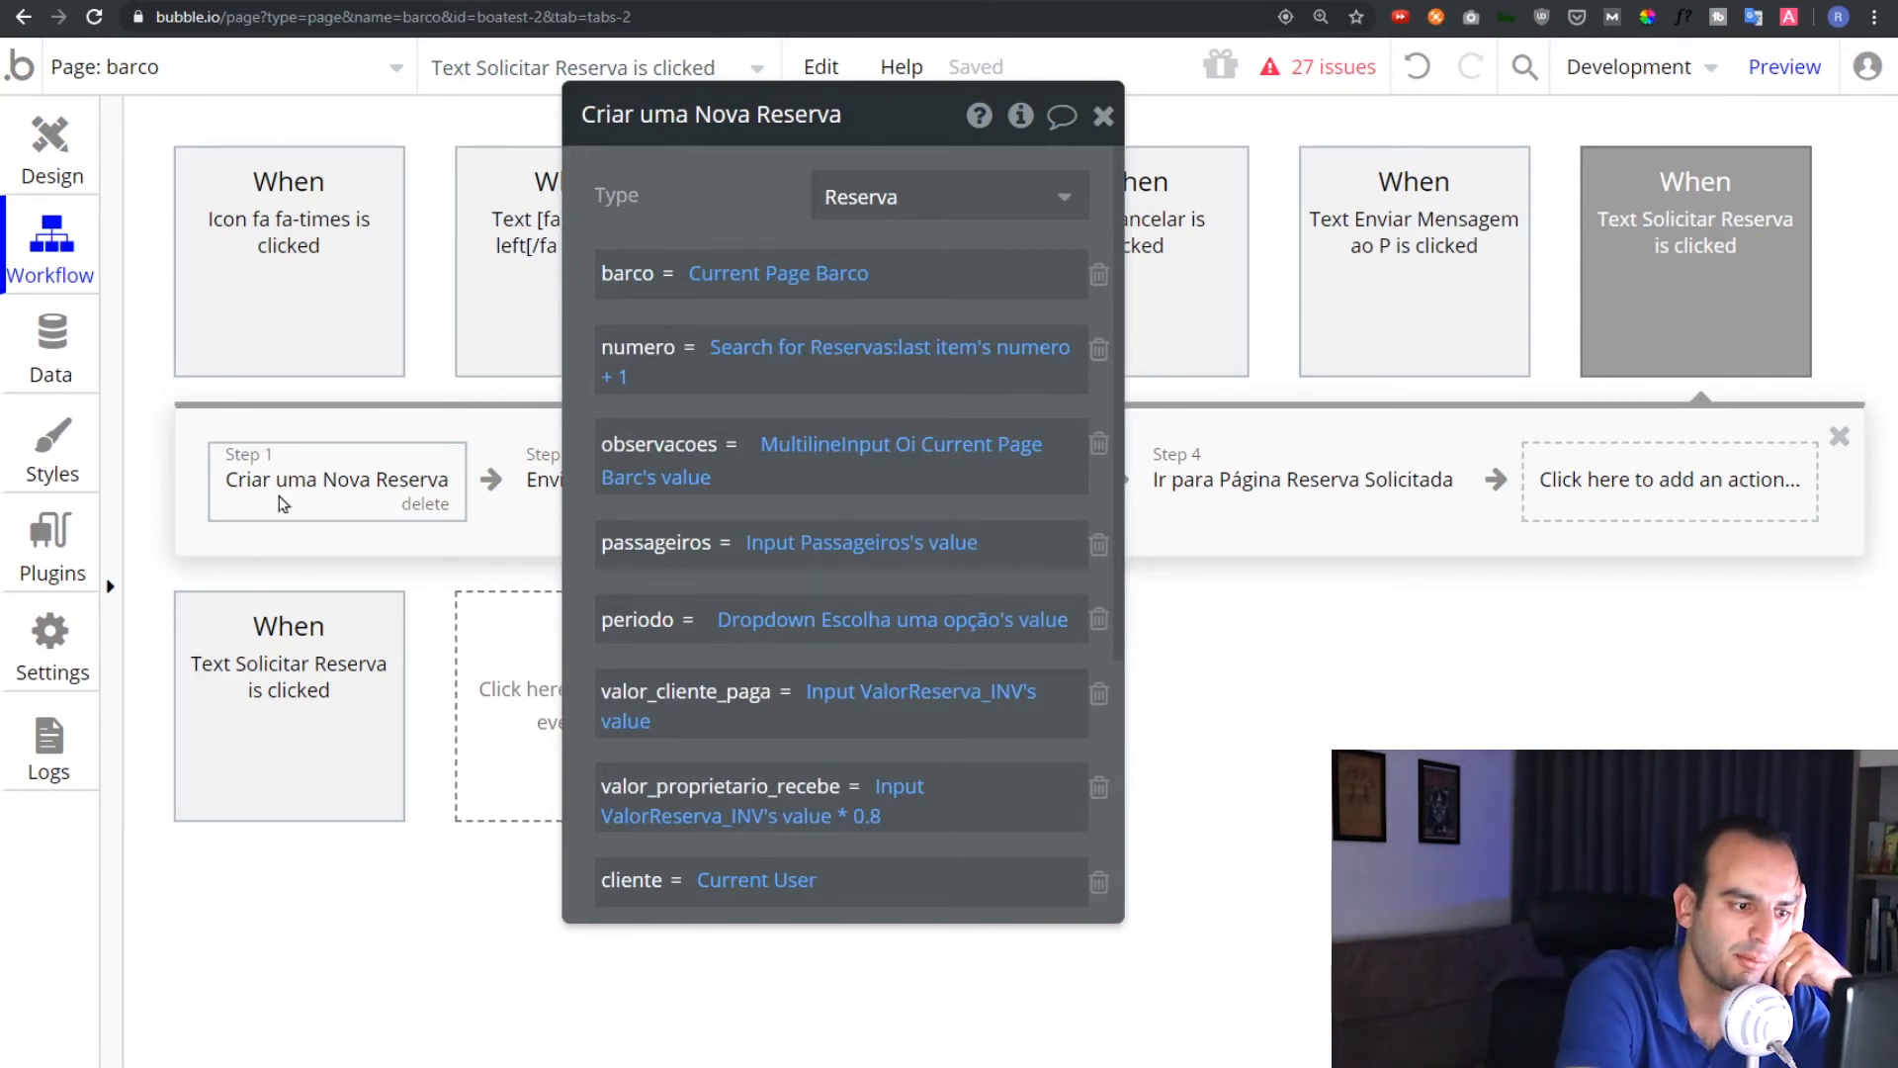
pyautogui.click(1292, 487)
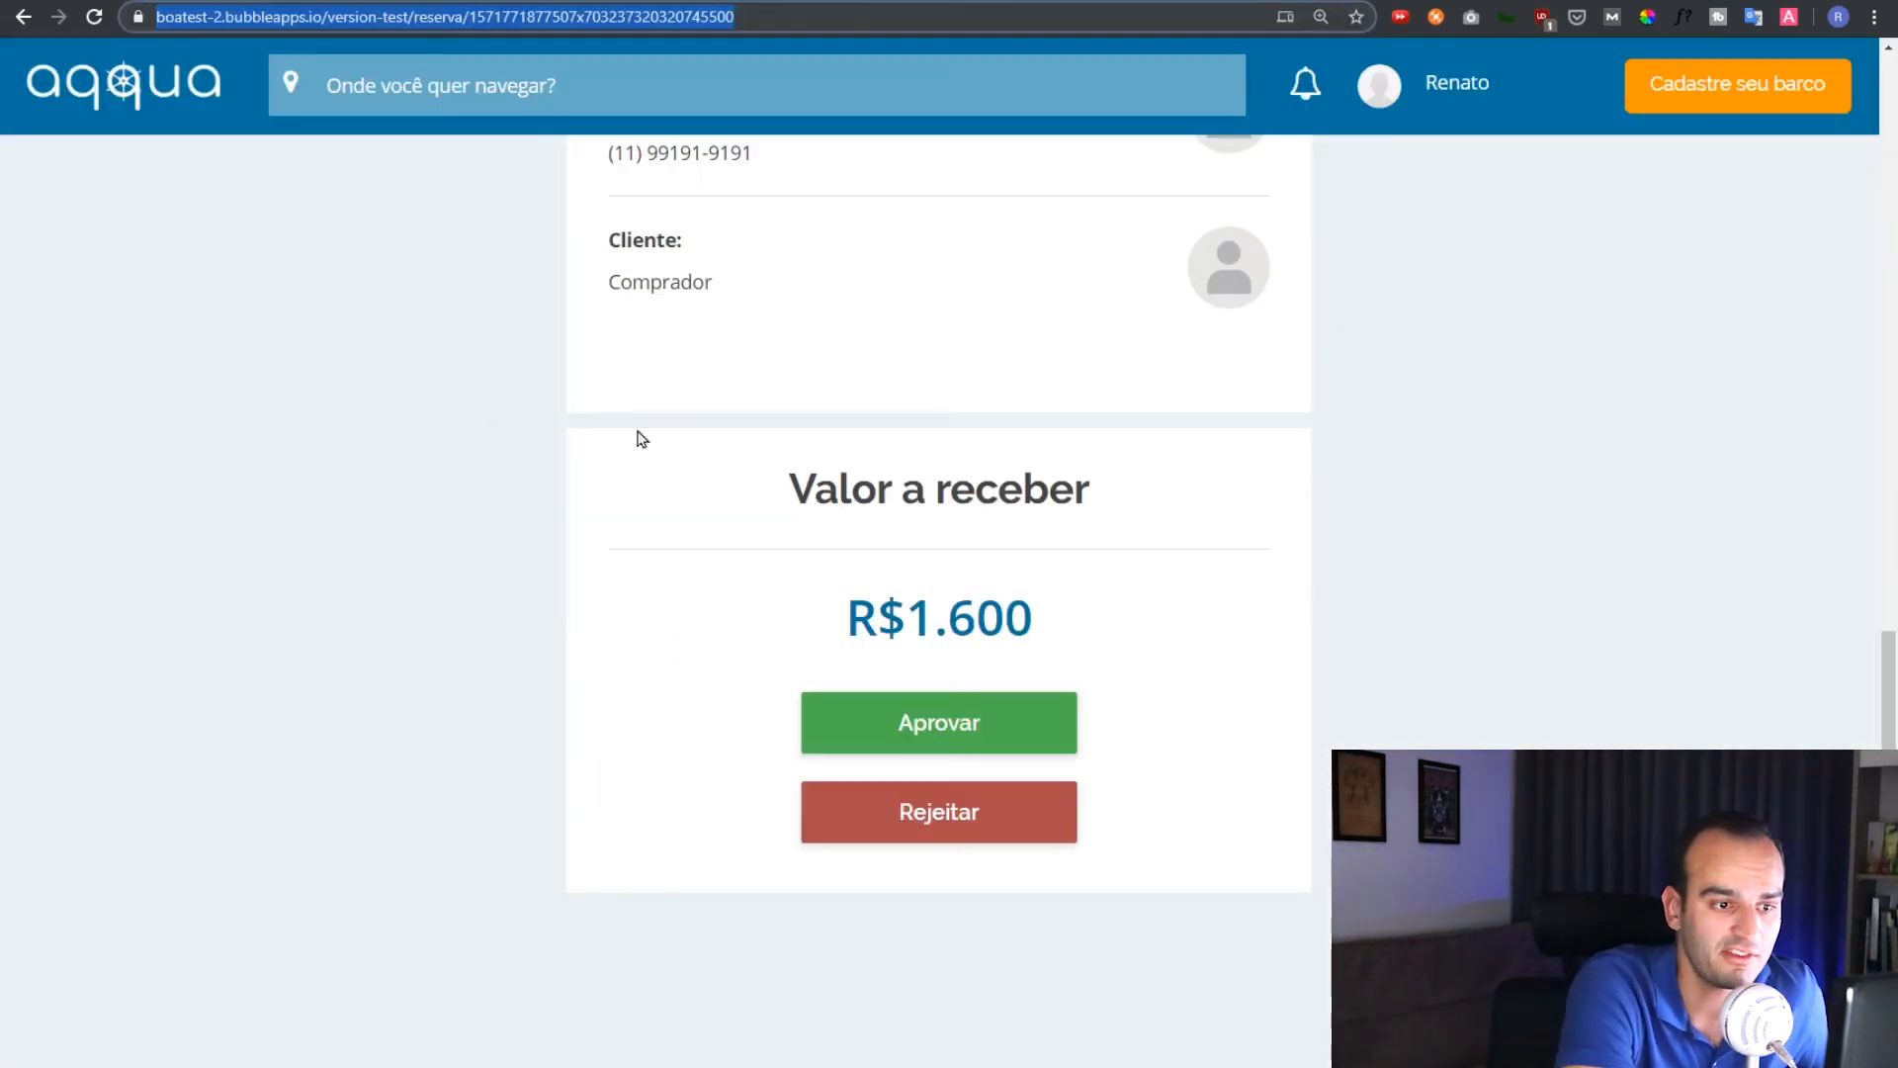
# Compare the owner's reservation page with the client's view in the incognito window, from the boarding details to the amount section
pyautogui.scroll(5, 593, 407)
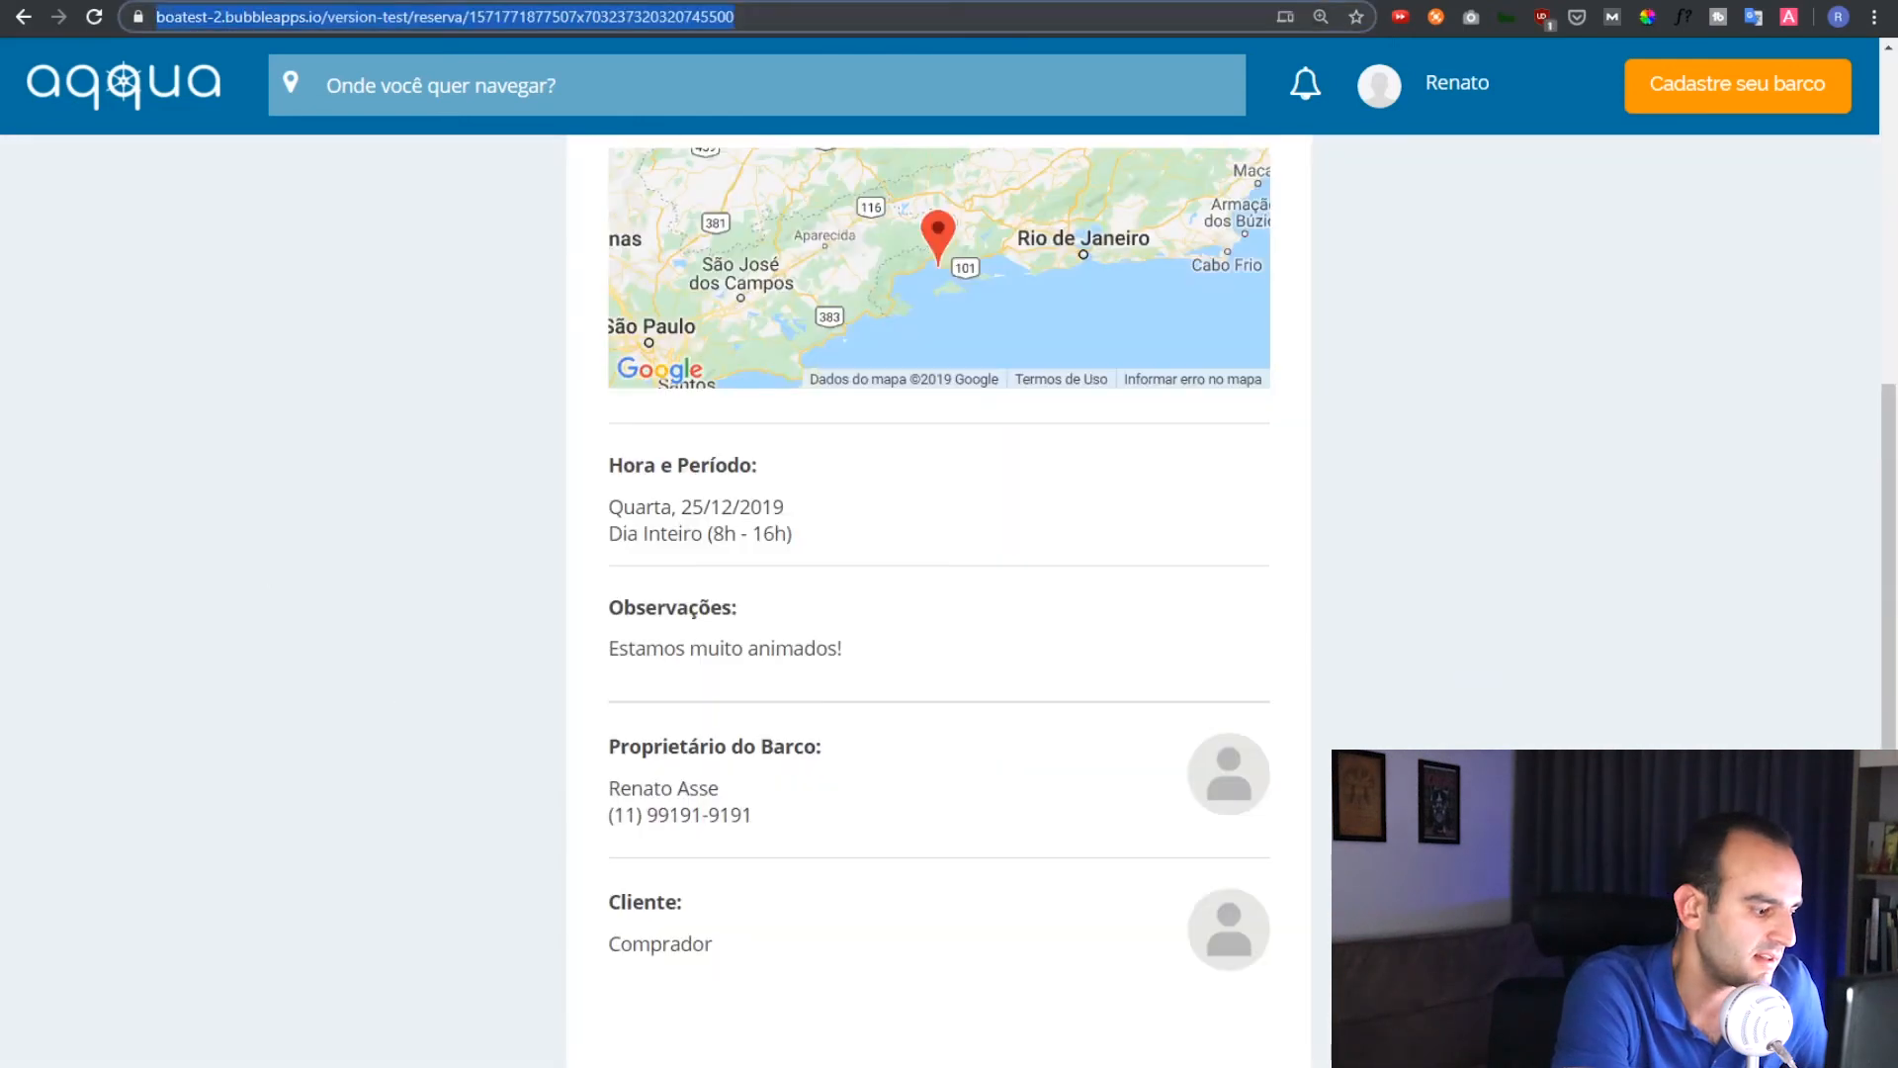
pyautogui.press('Escape')
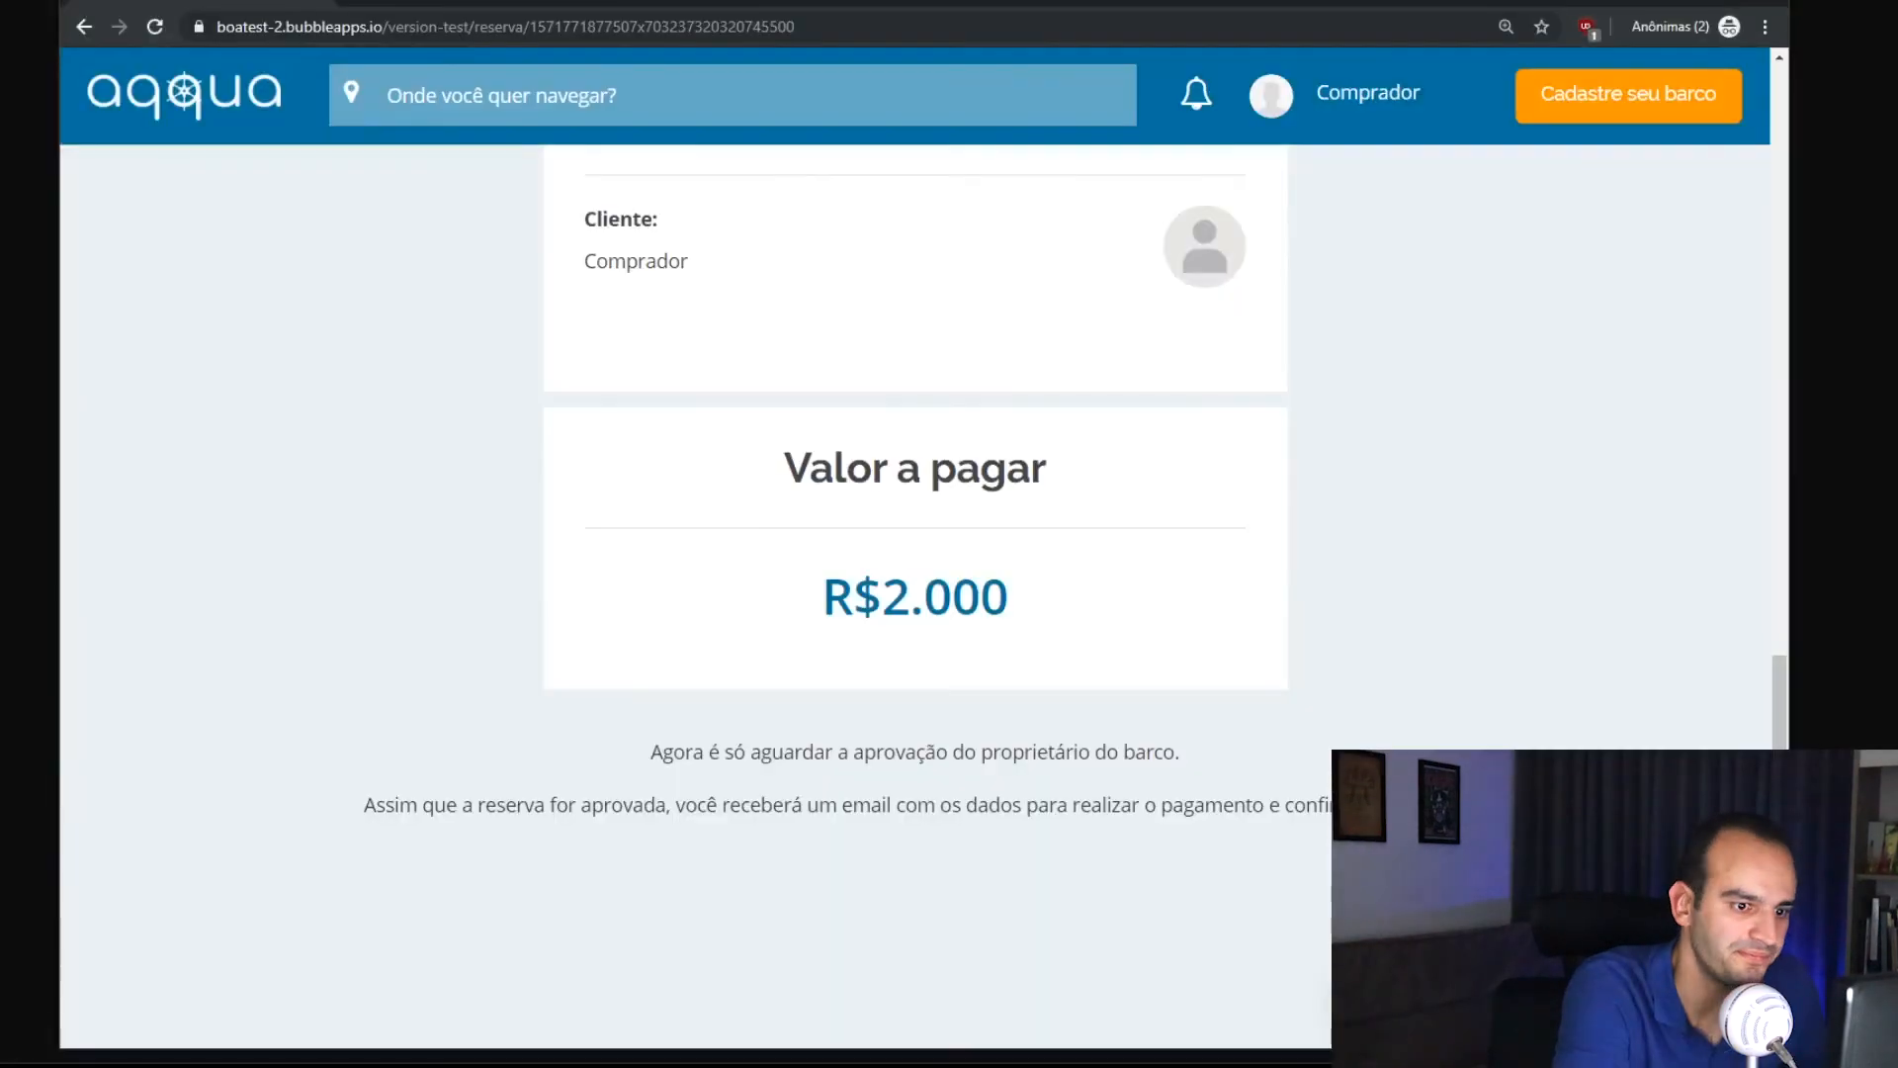
pyautogui.scroll(1, 433, 589)
pyautogui.scroll(15, 433, 590)
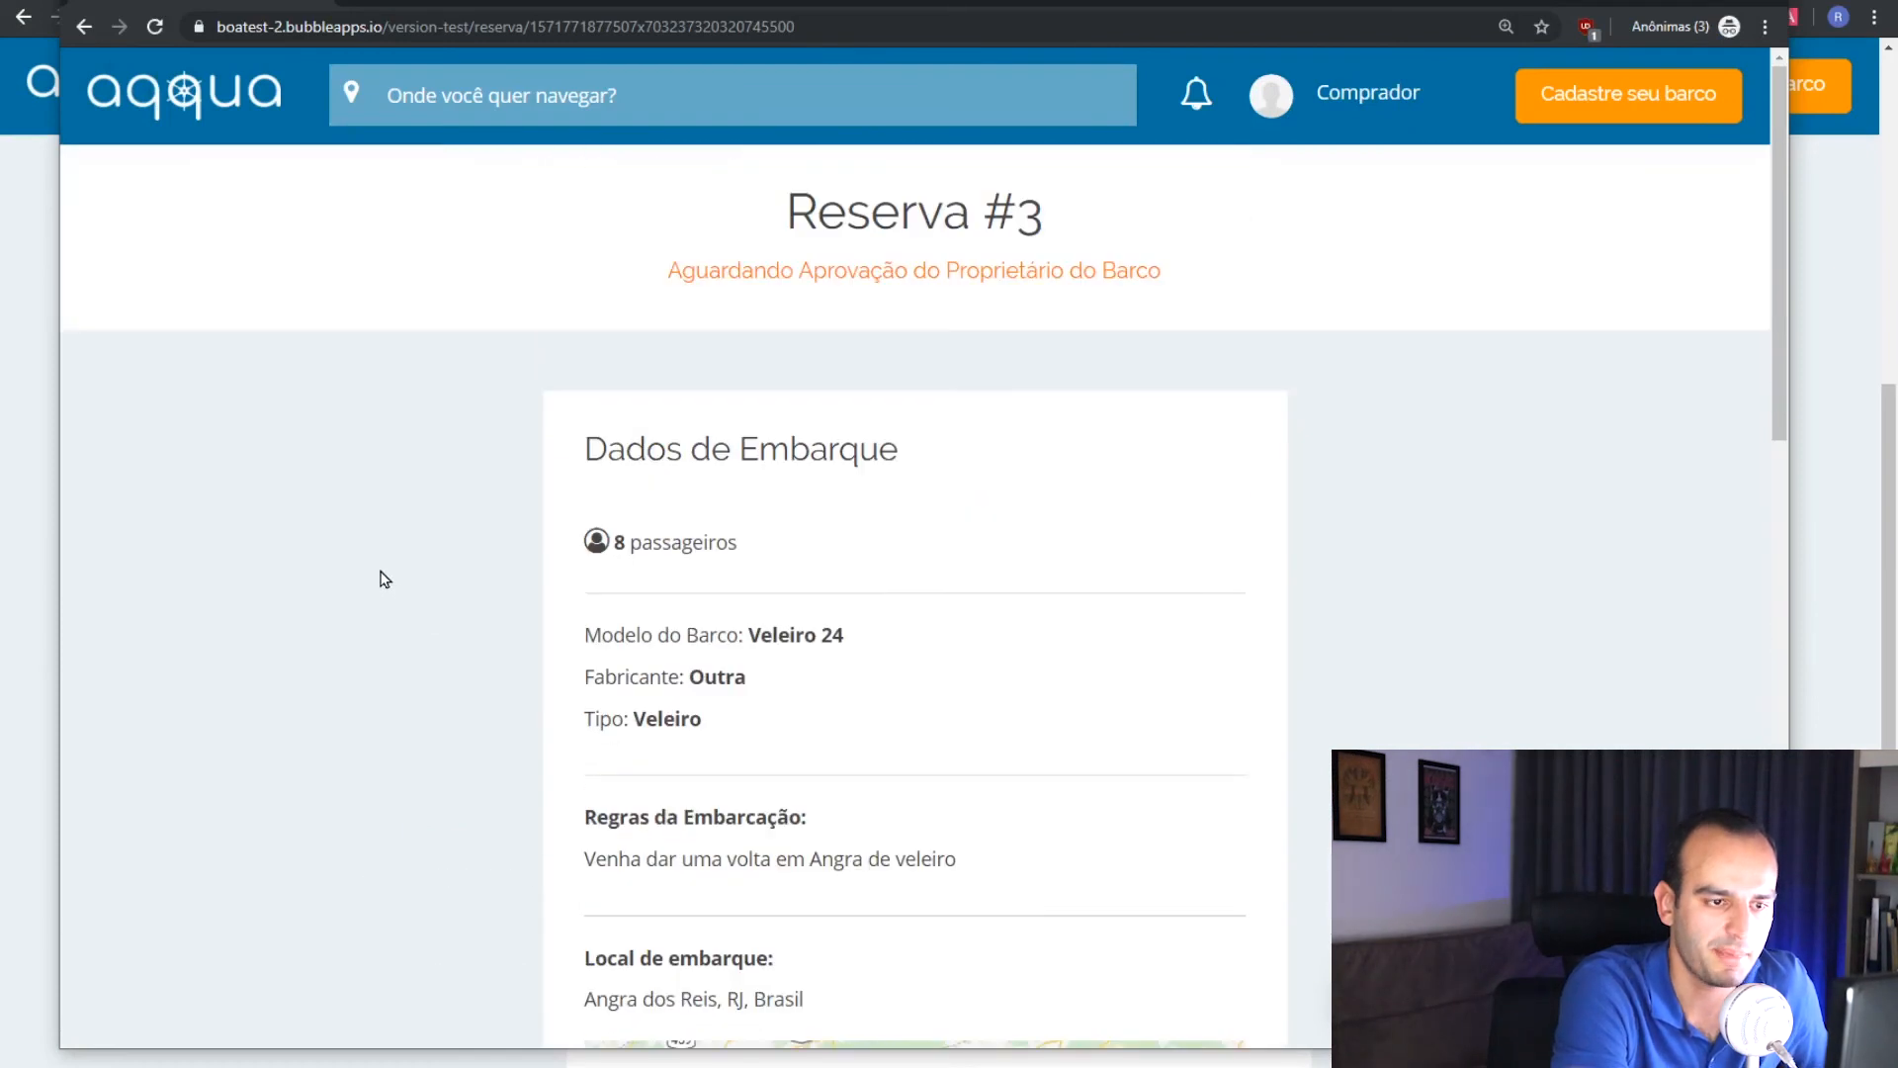
pyautogui.scroll(-10, 339, 395)
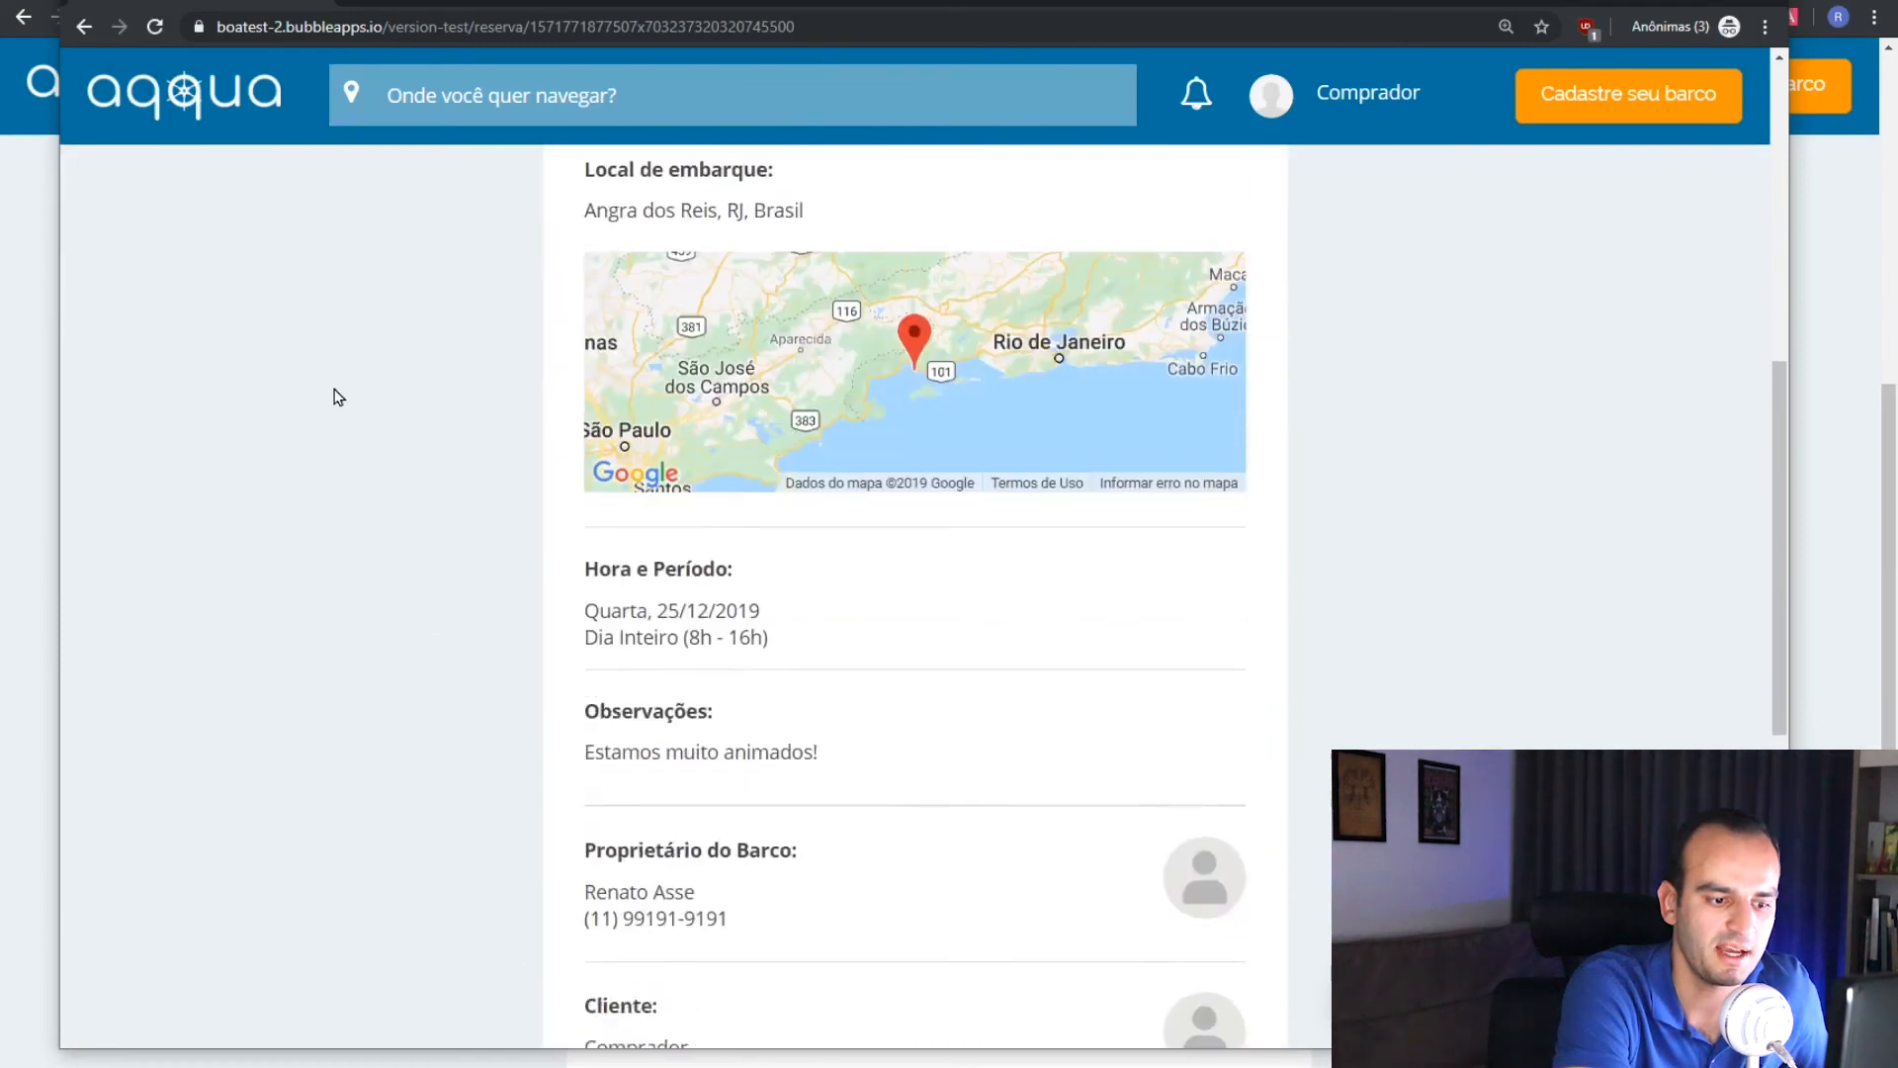
pyautogui.scroll(-1, 338, 398)
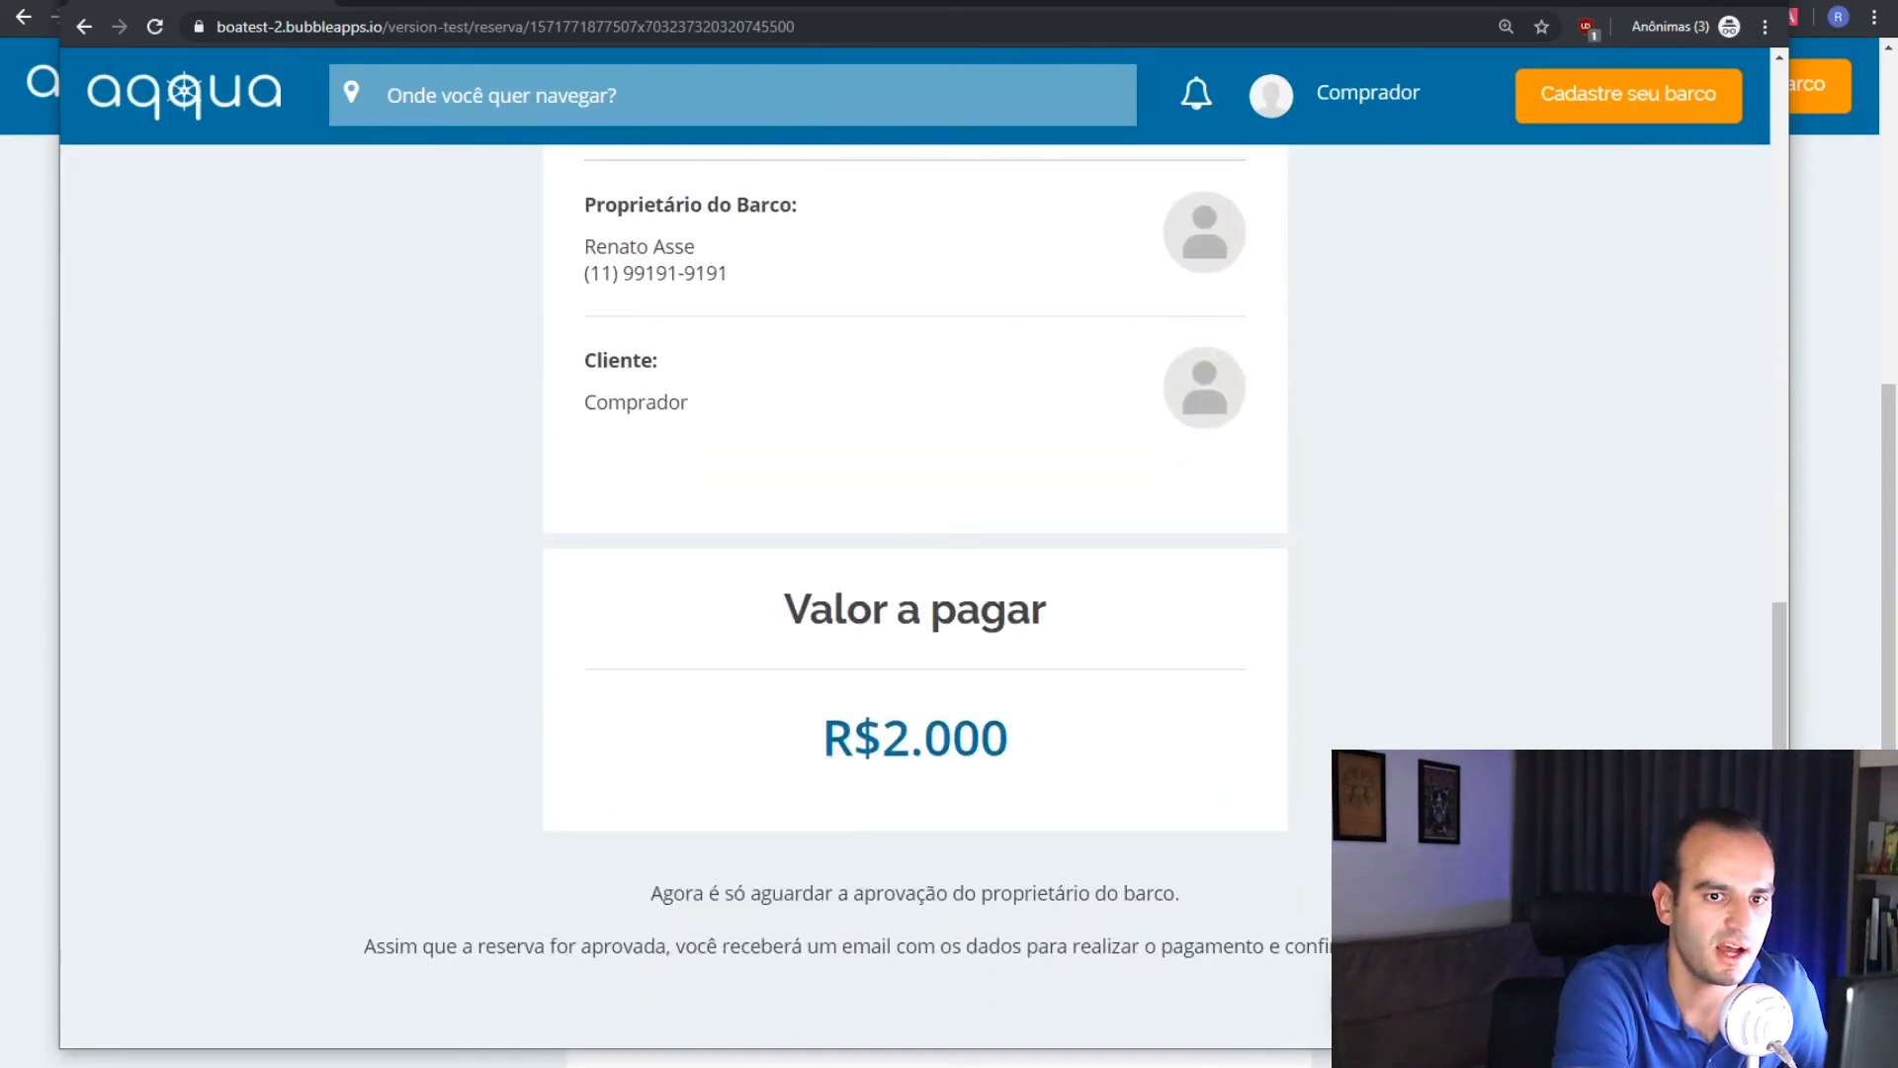
pyautogui.hotkey('alt', 'Tab')
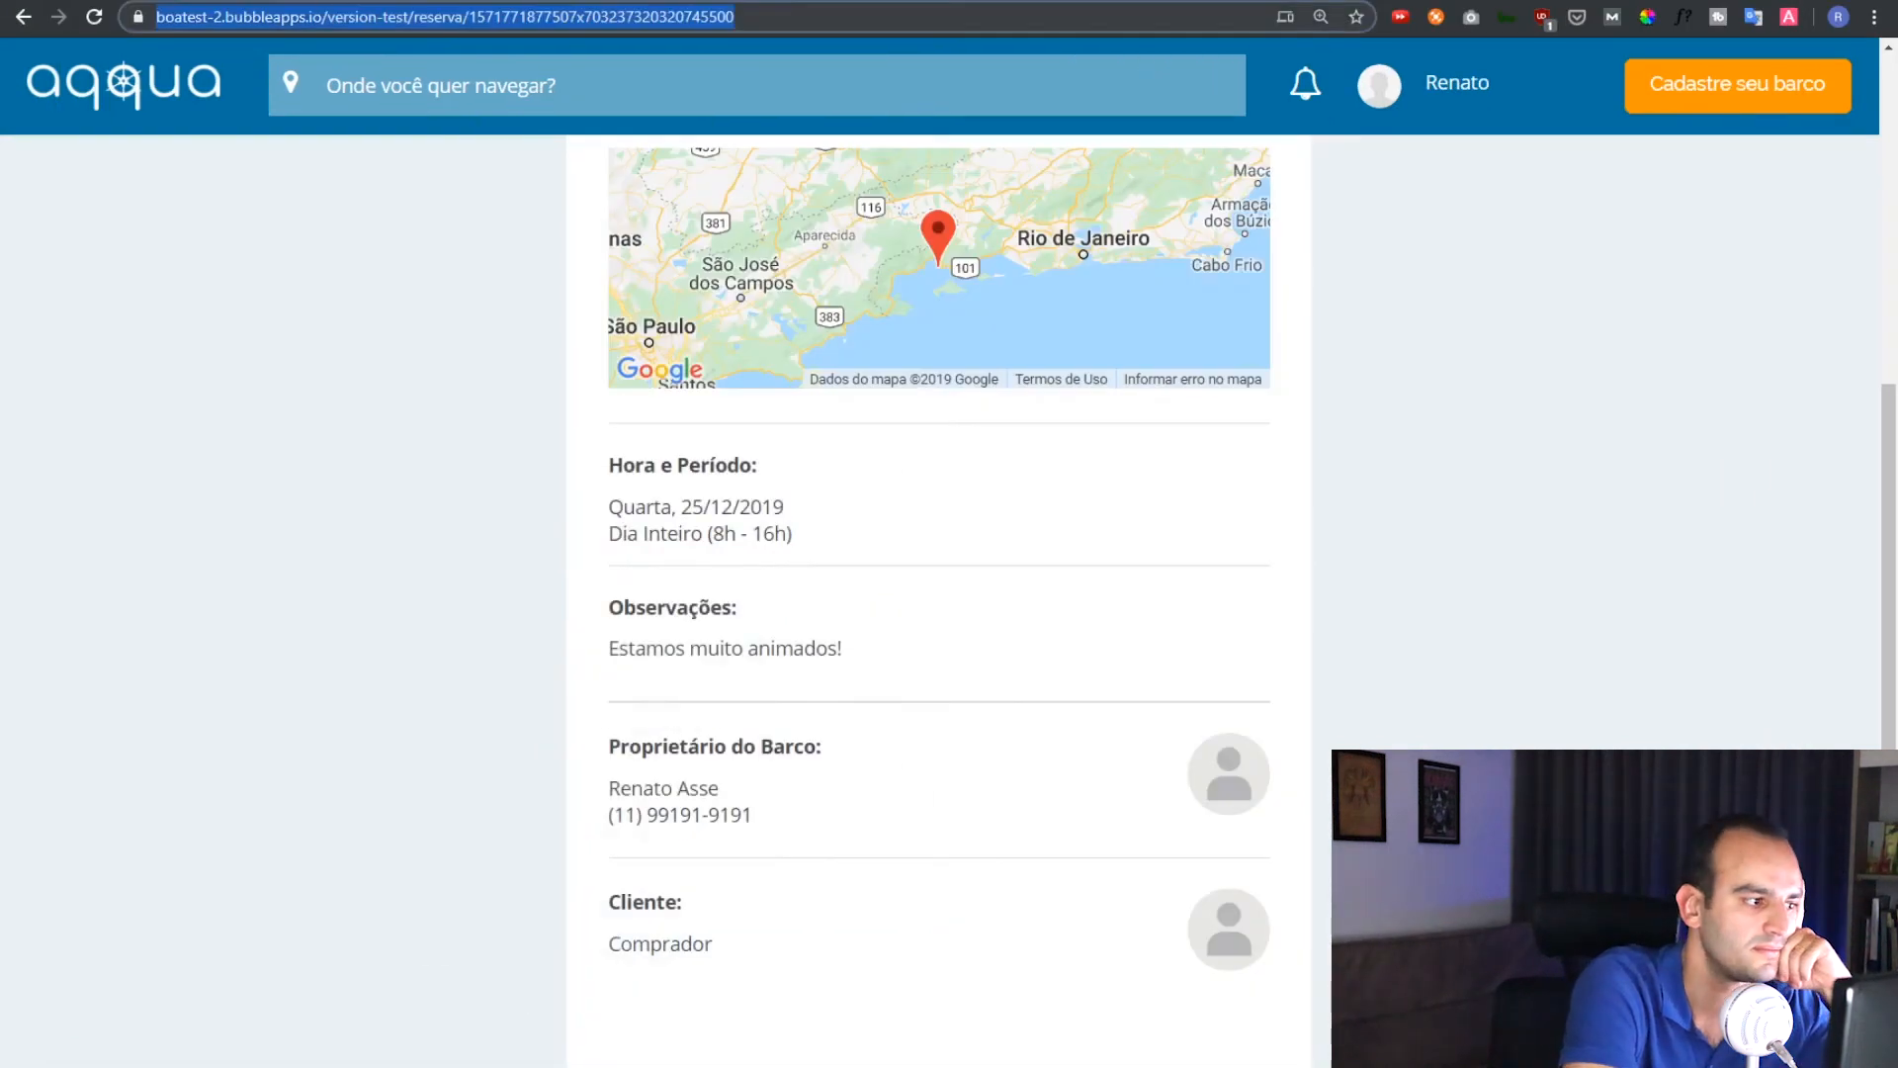
pyautogui.press('Escape')
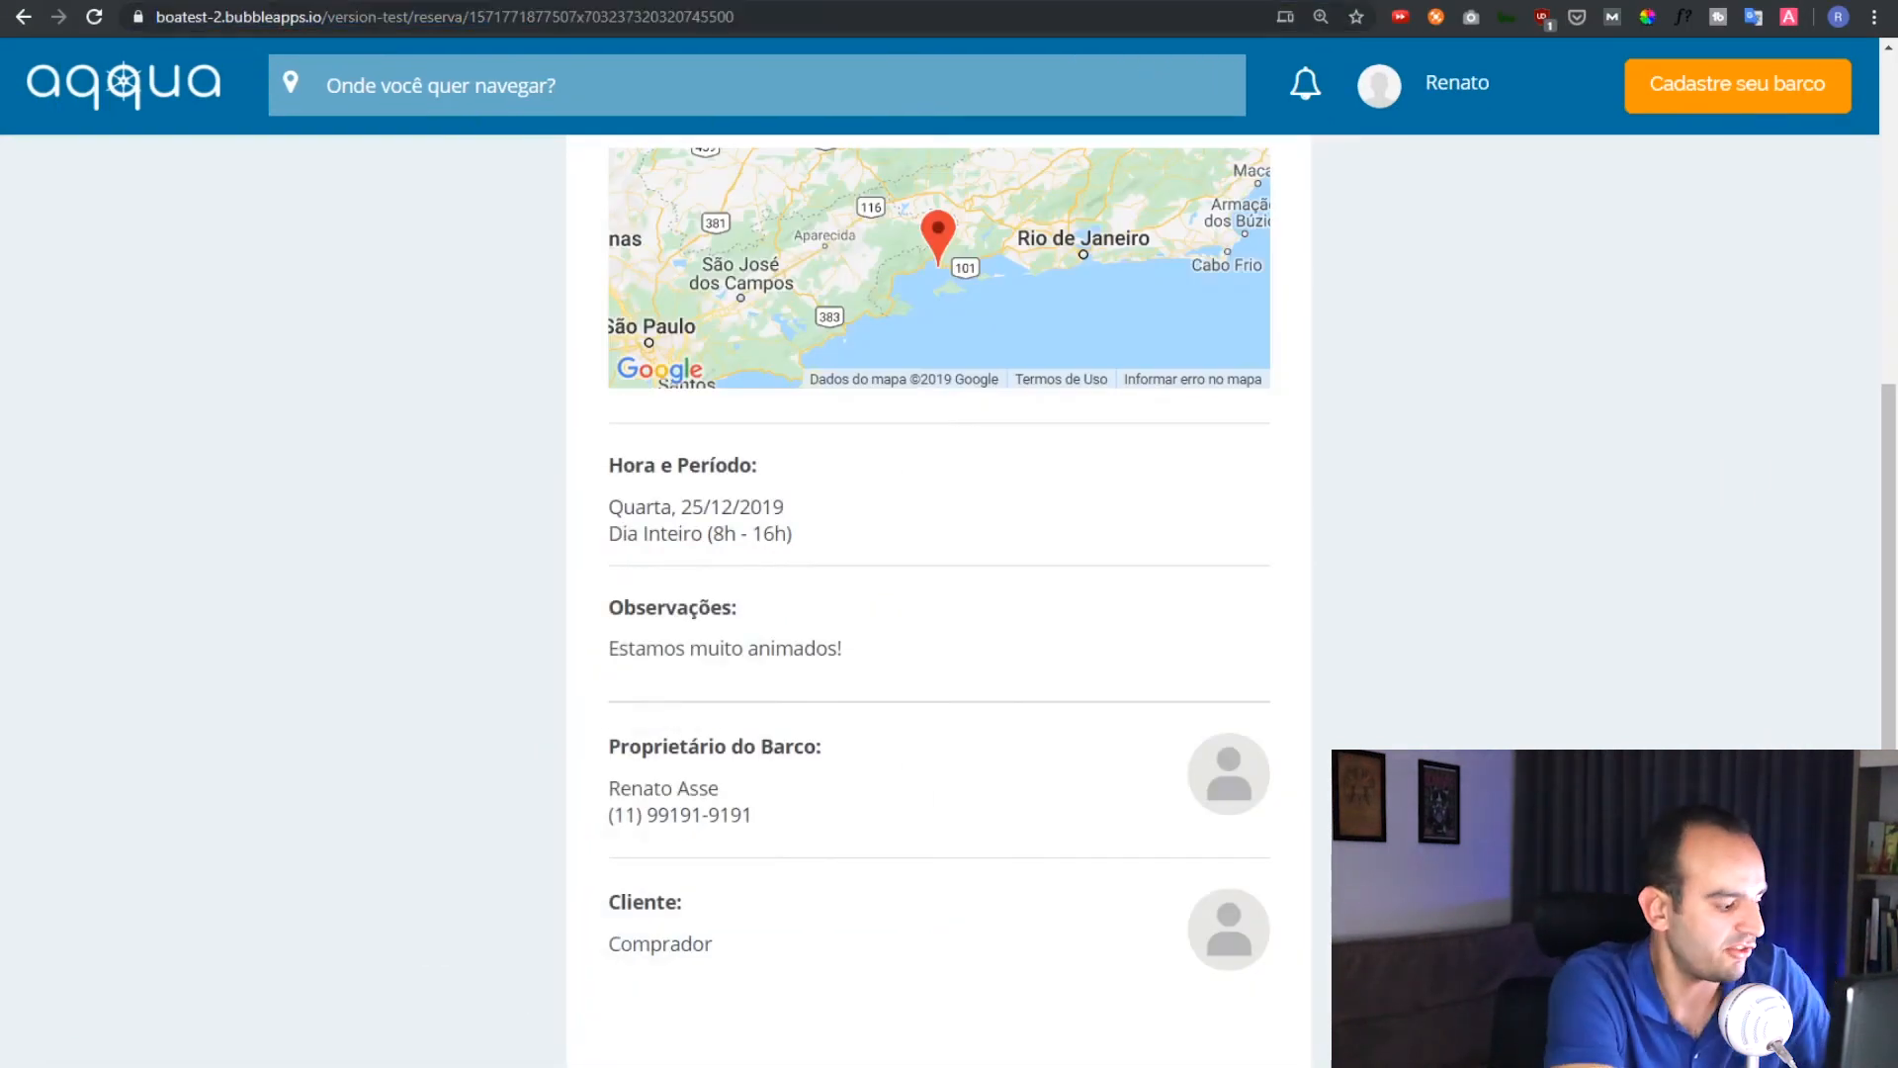